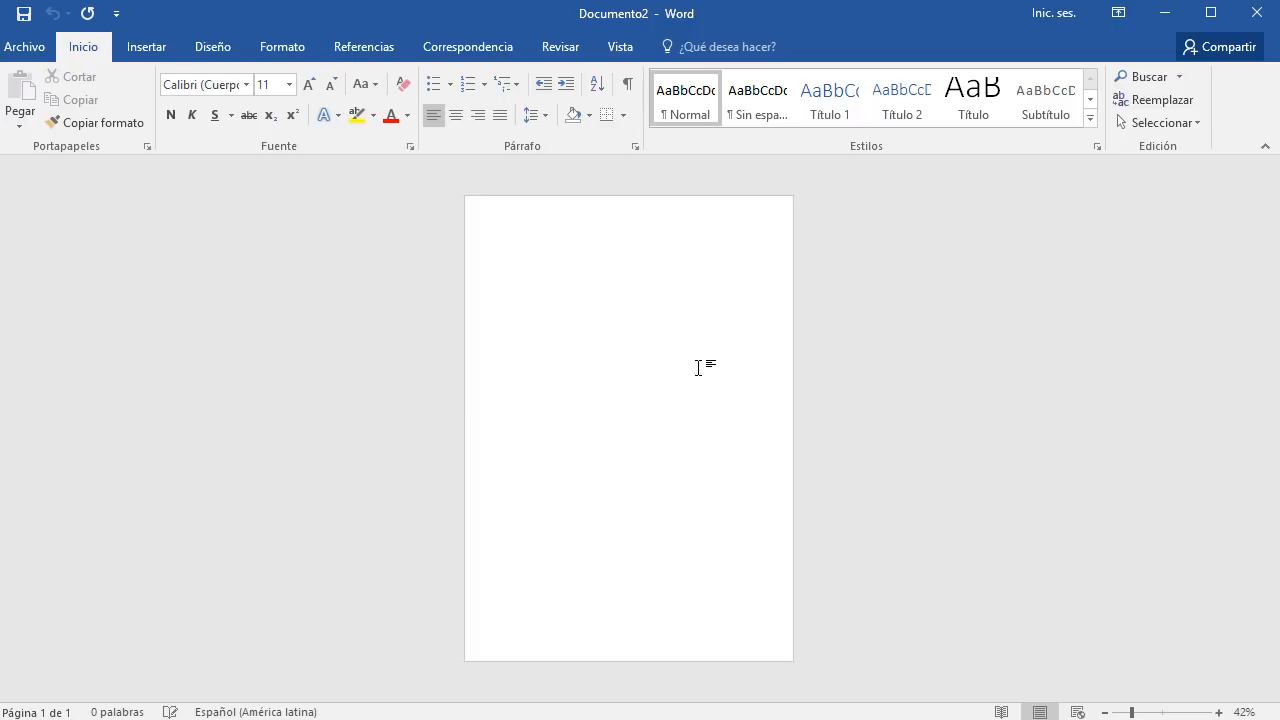
Set the document's paper size to Carta in the page setup
scroll(652, 437, "up", 5)
scroll(653, 440, "up", 1)
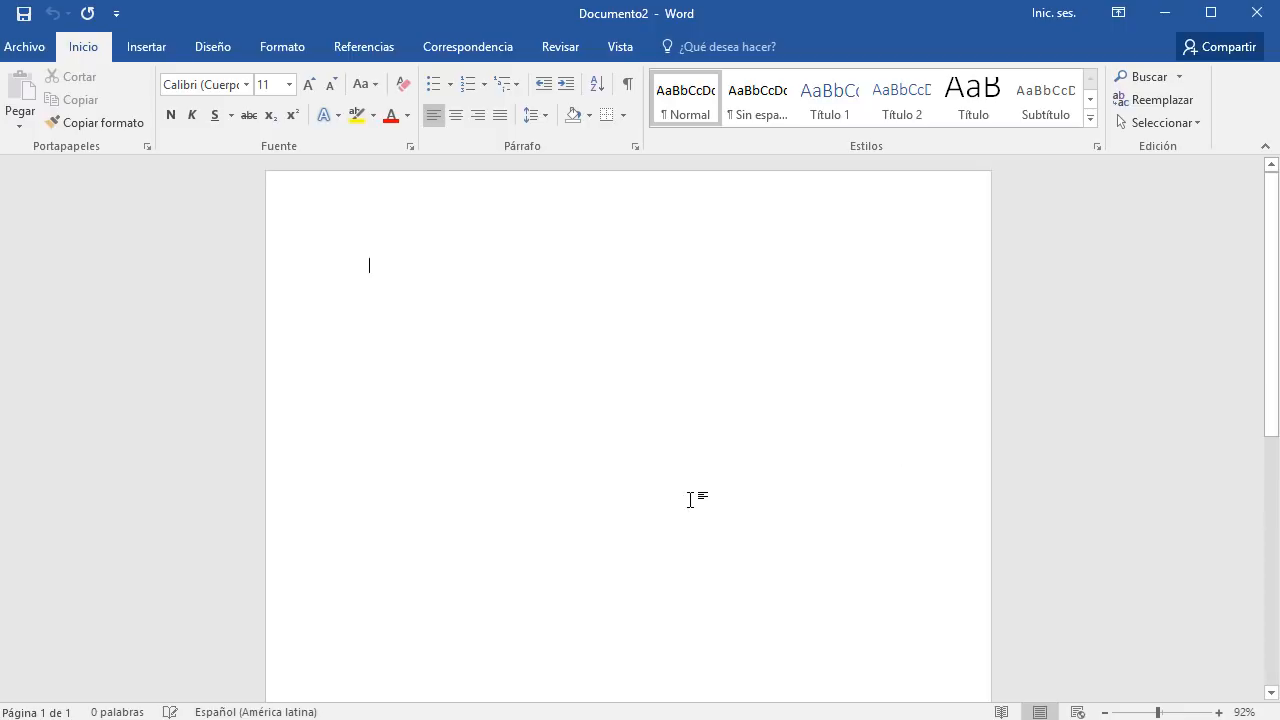
left_click(279, 51)
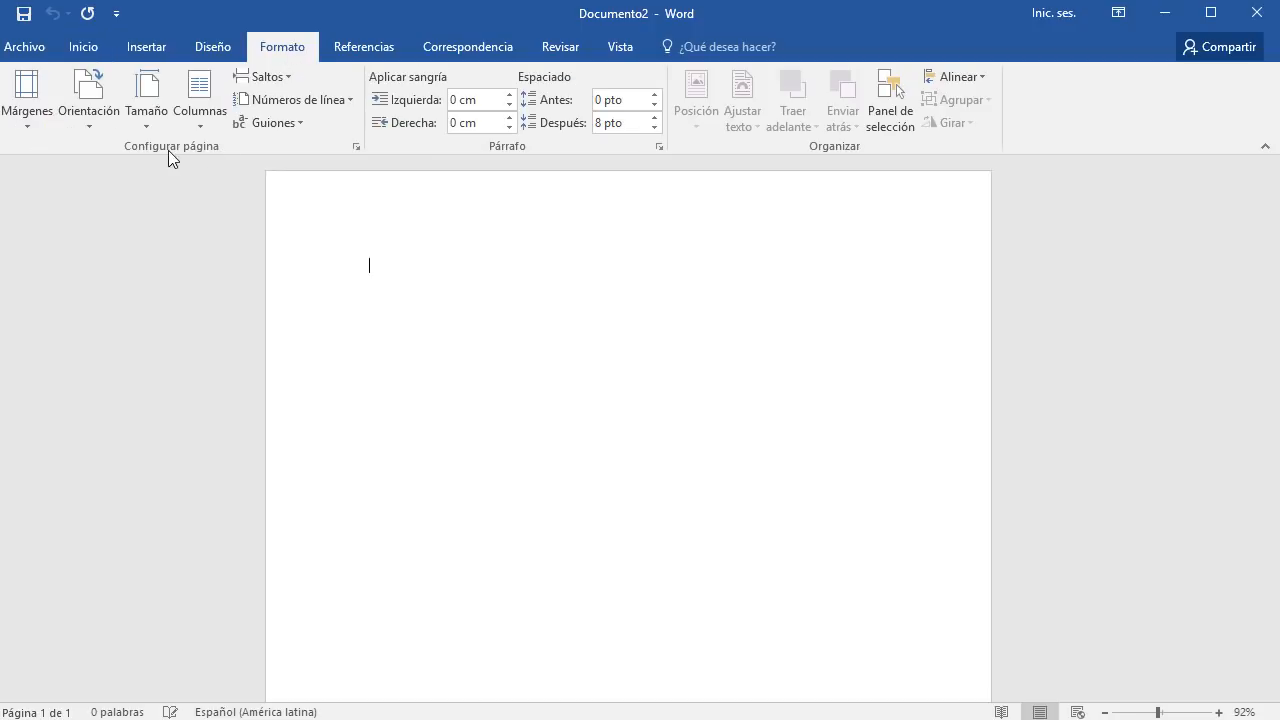
left_click(354, 146)
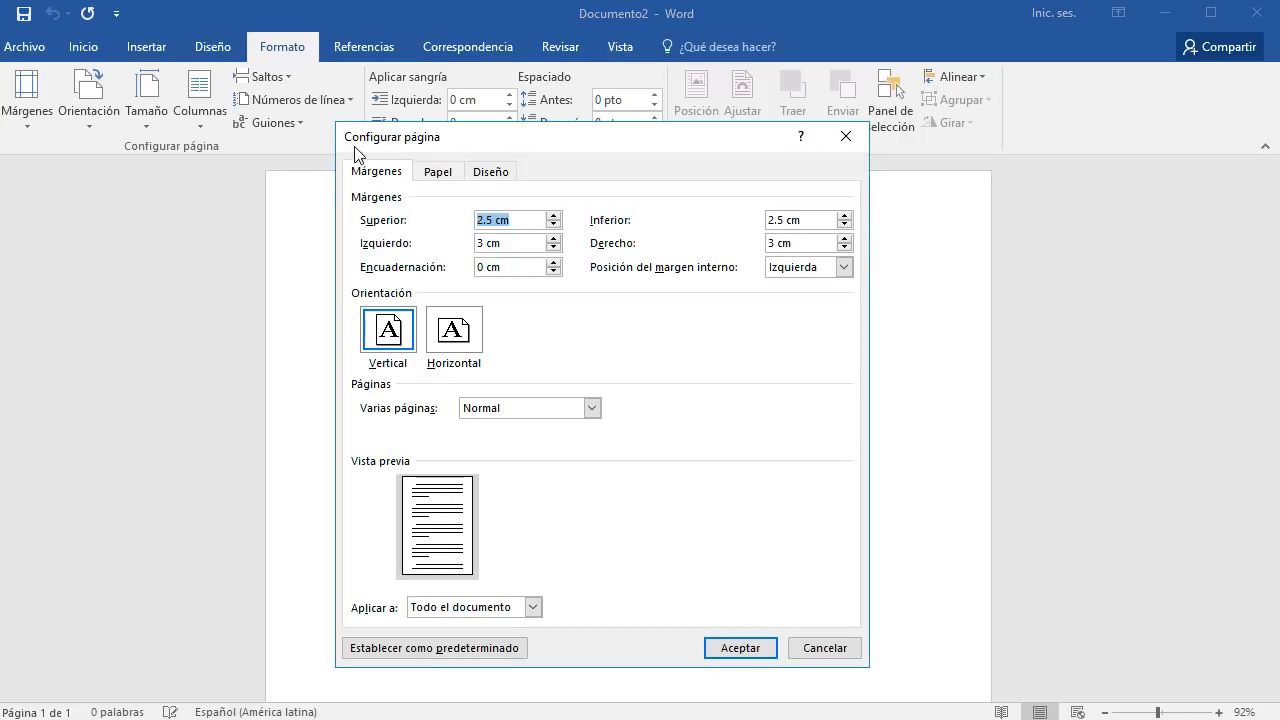
left_click(440, 172)
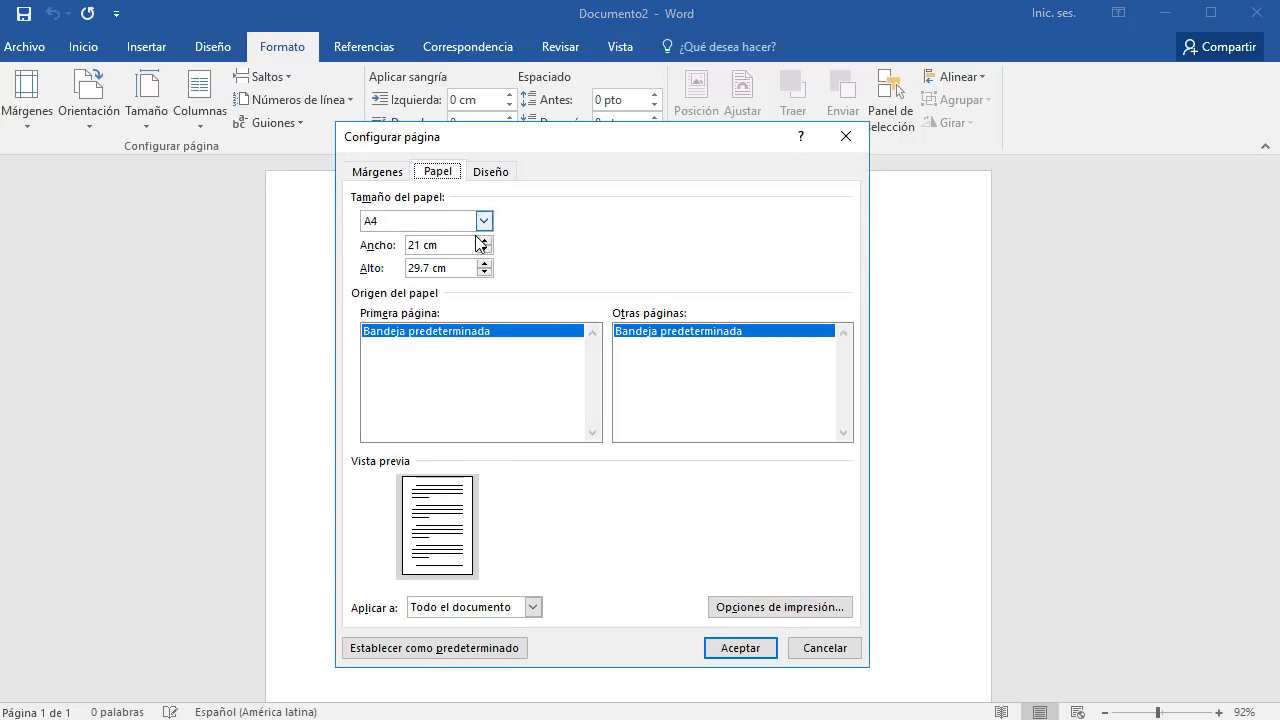
left_click(484, 221)
scroll(457, 274, "up", 1)
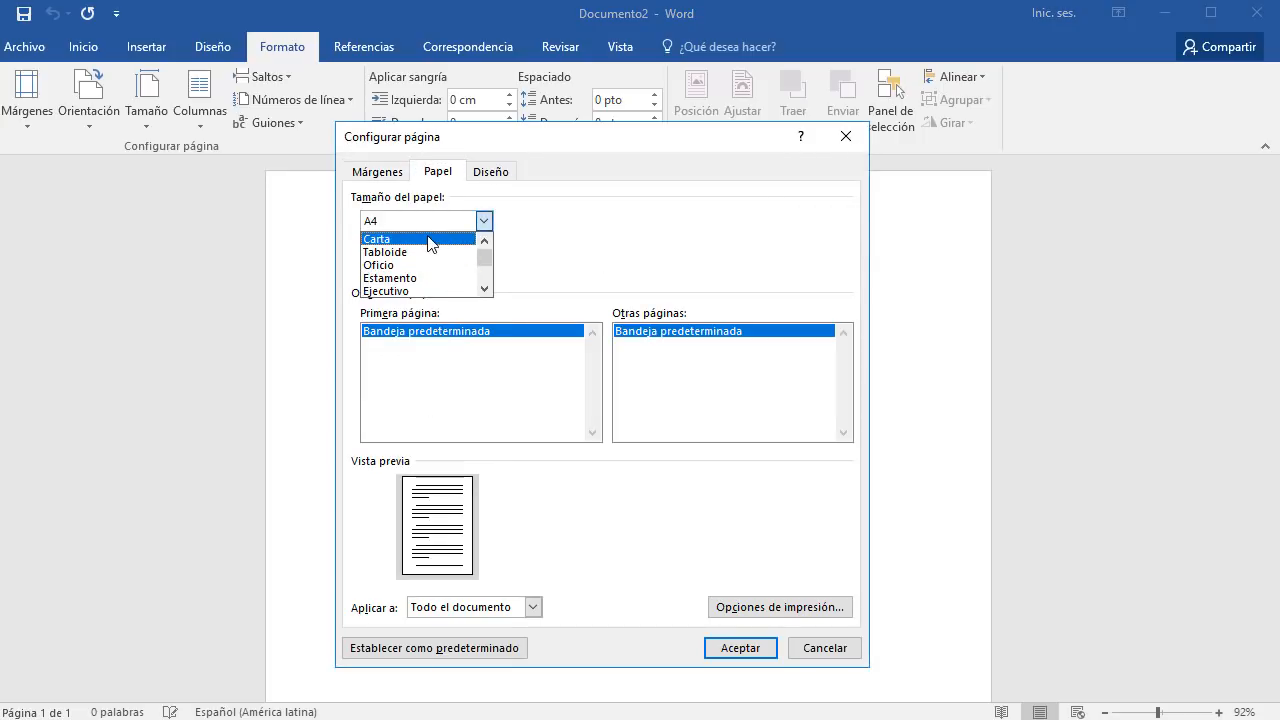
left_click(430, 240)
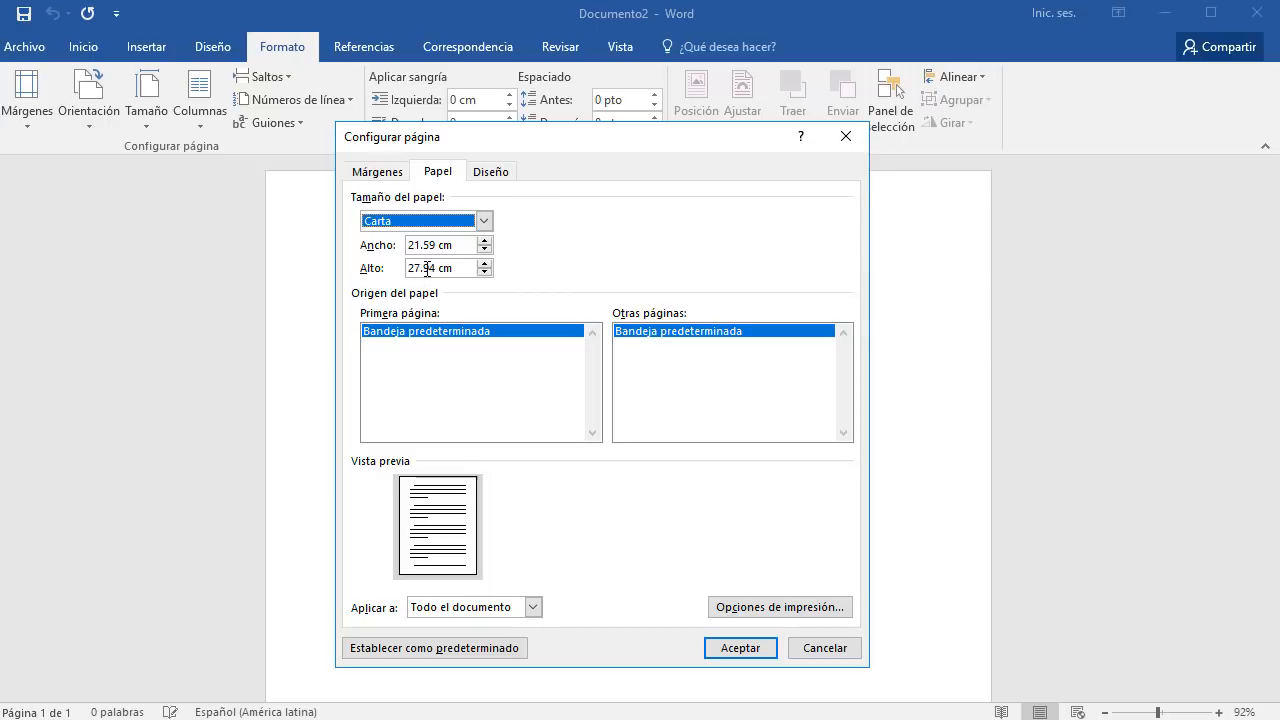
Set a custom paper height of 14 cm in the page setup
left_click_drag(462, 270, 403, 275)
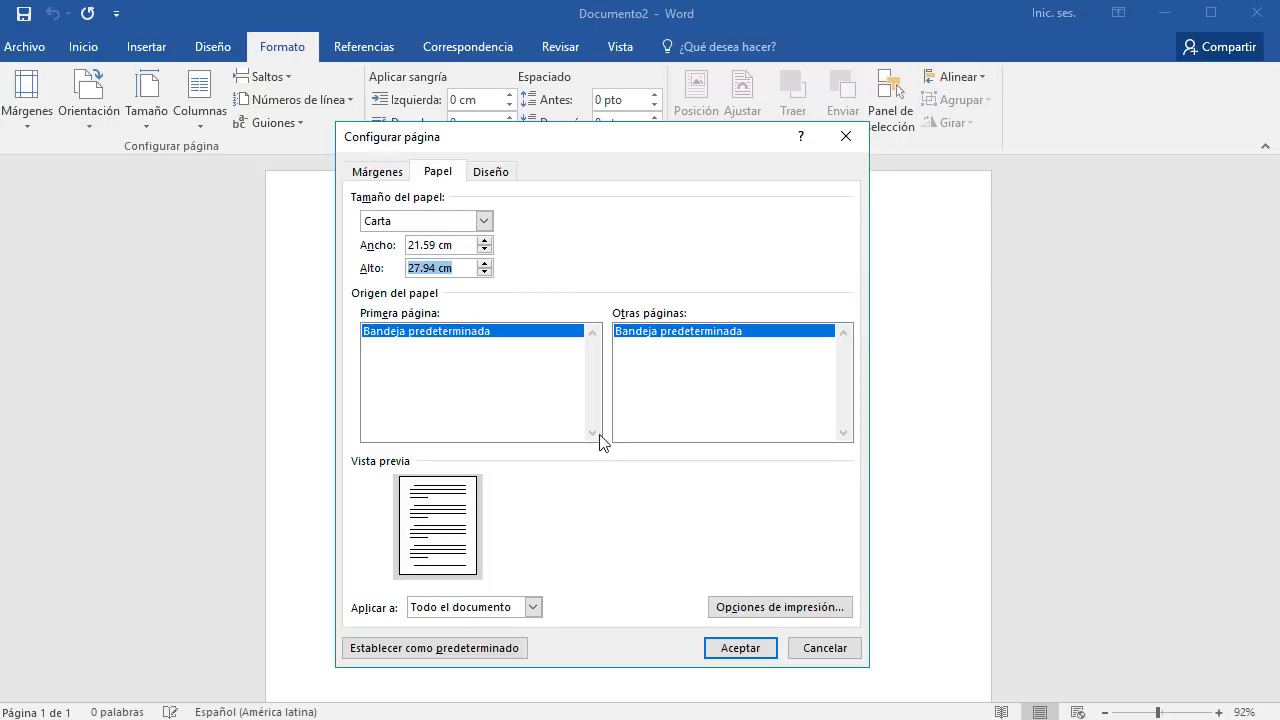
type("14")
key("Tab")
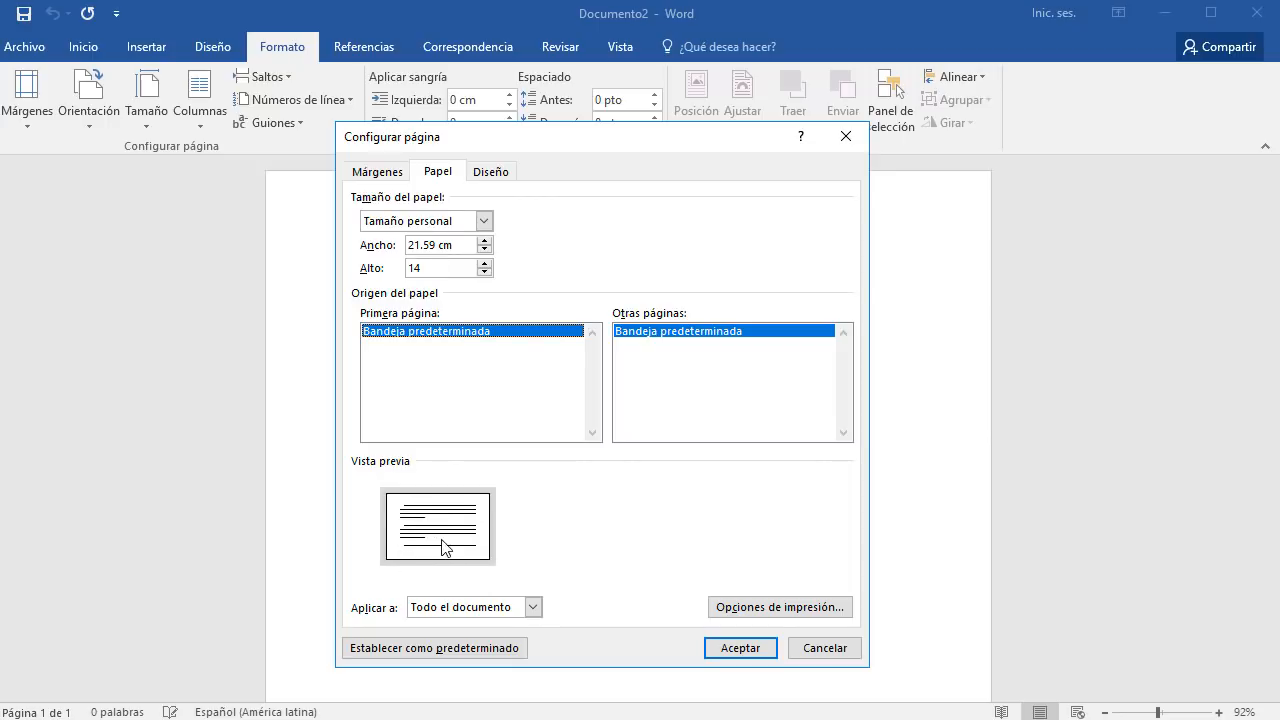
Set the upper, lower, left and right page margins to 0 and apply the page setup
left_click(385, 174)
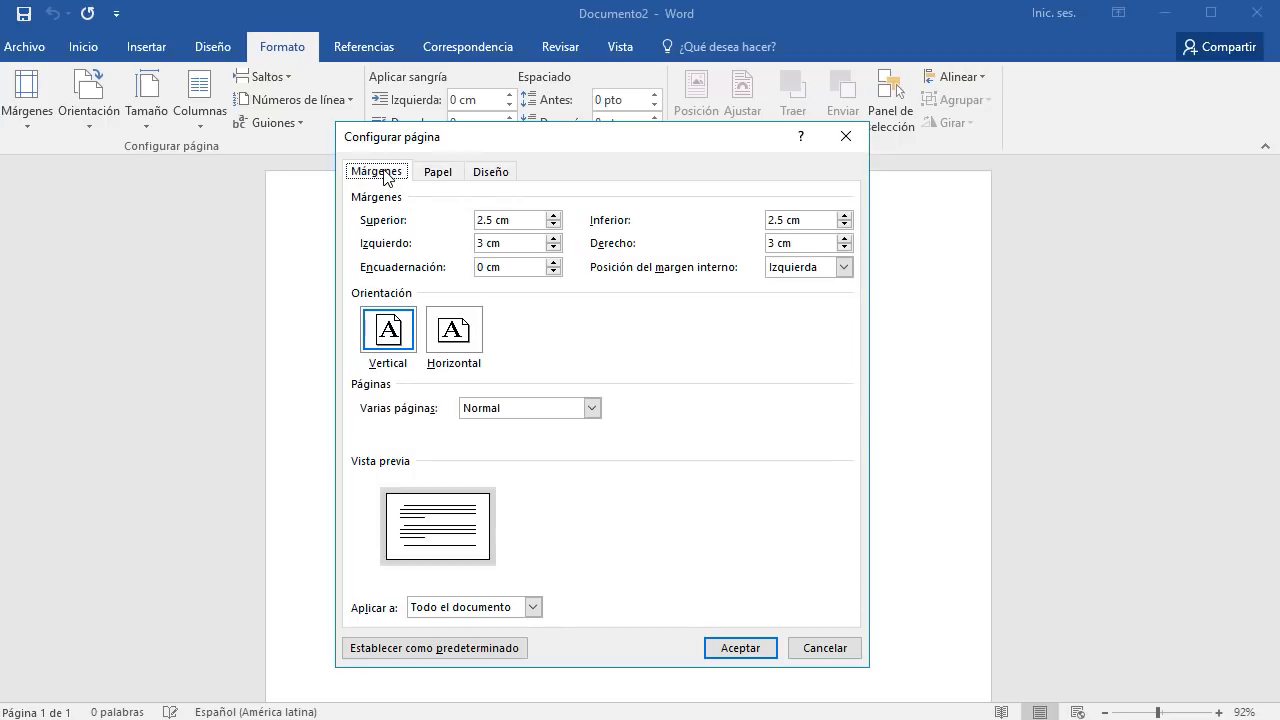
key("Tab")
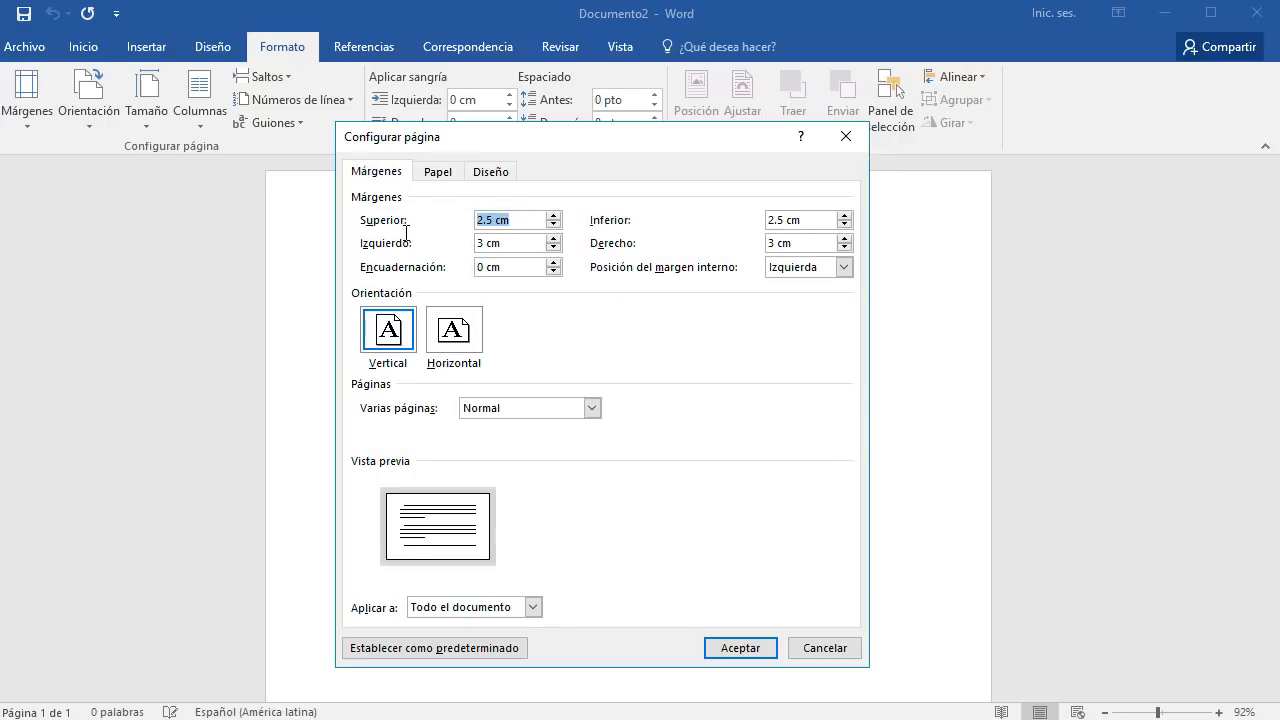
type("0")
key("Tab")
type("0")
key("Tab")
type("0")
key("Tab")
type("0")
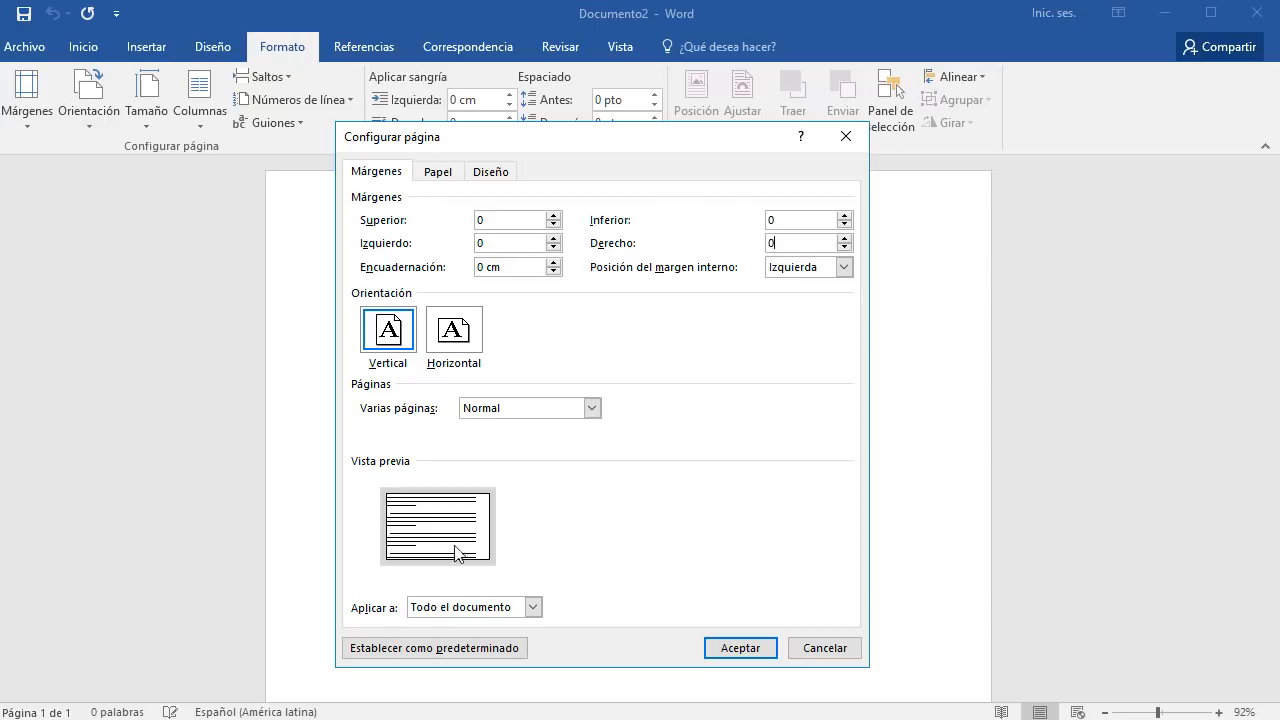
left_click(742, 650)
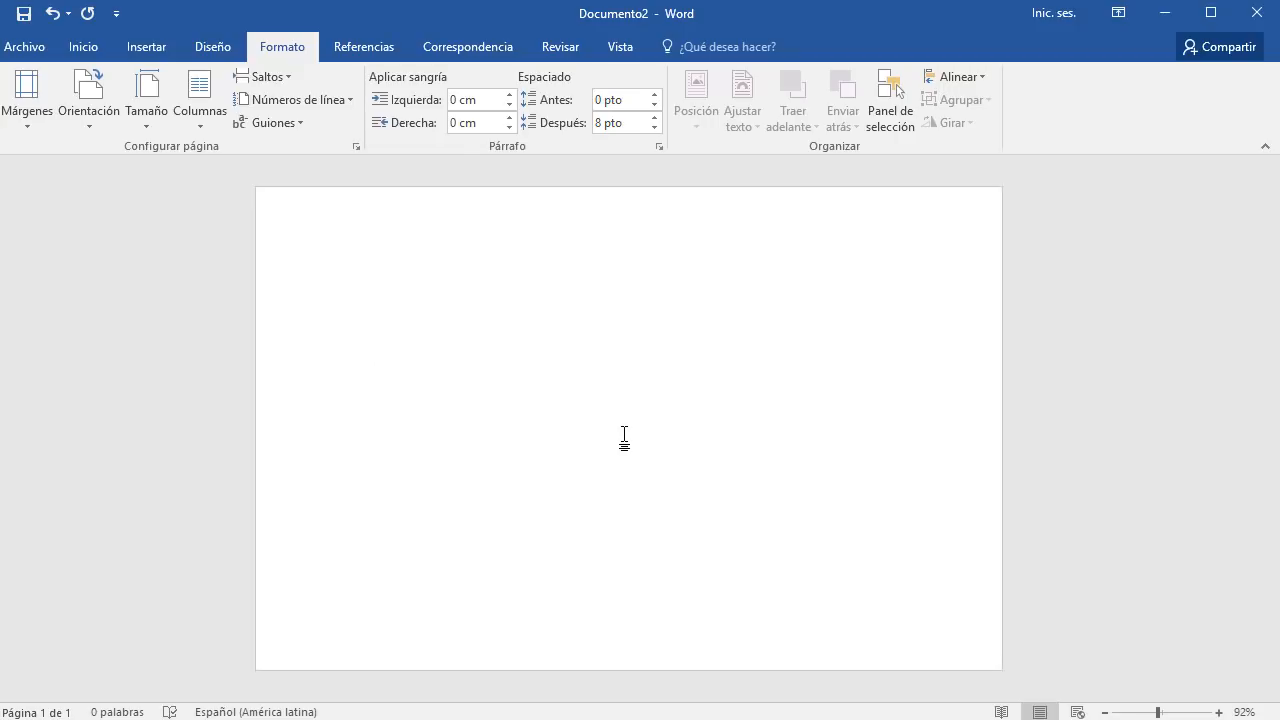
Draw a plain rectangle shape about 20.3 cm wide and 12.8 cm high over most of the page
left_click(145, 48)
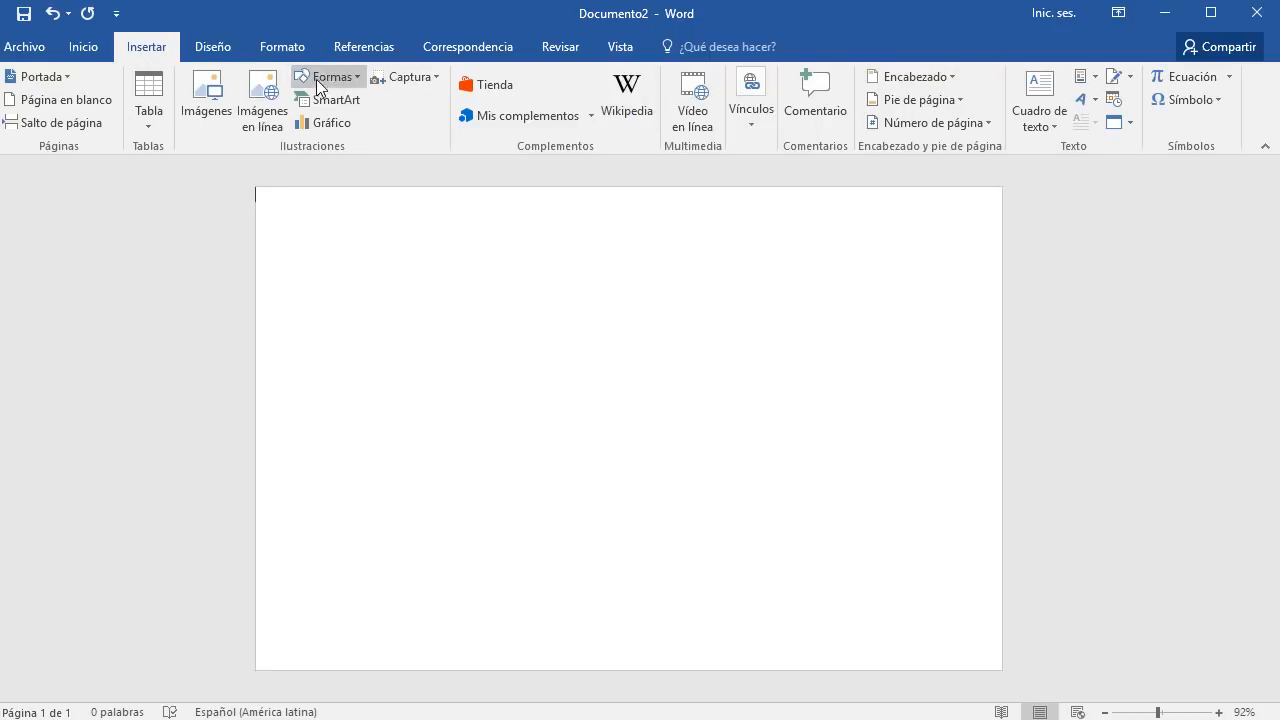
left_click(347, 78)
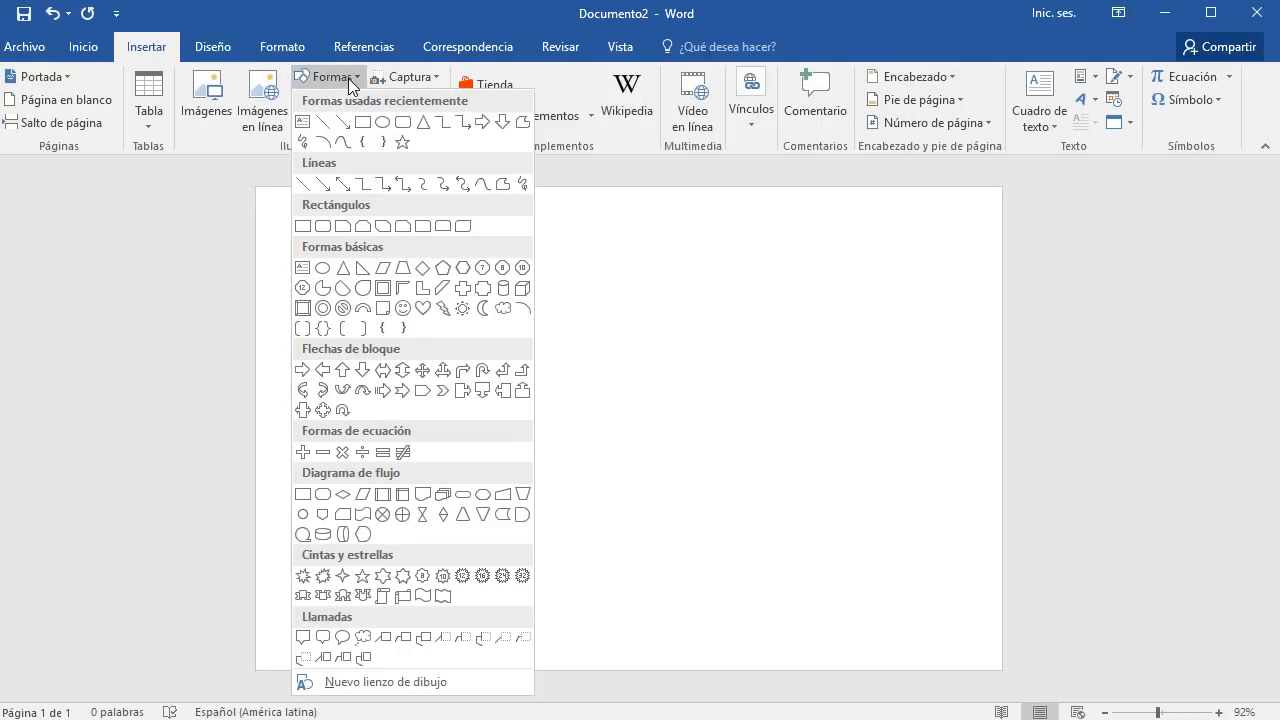
left_click(302, 228)
left_click_drag(270, 199, 716, 507)
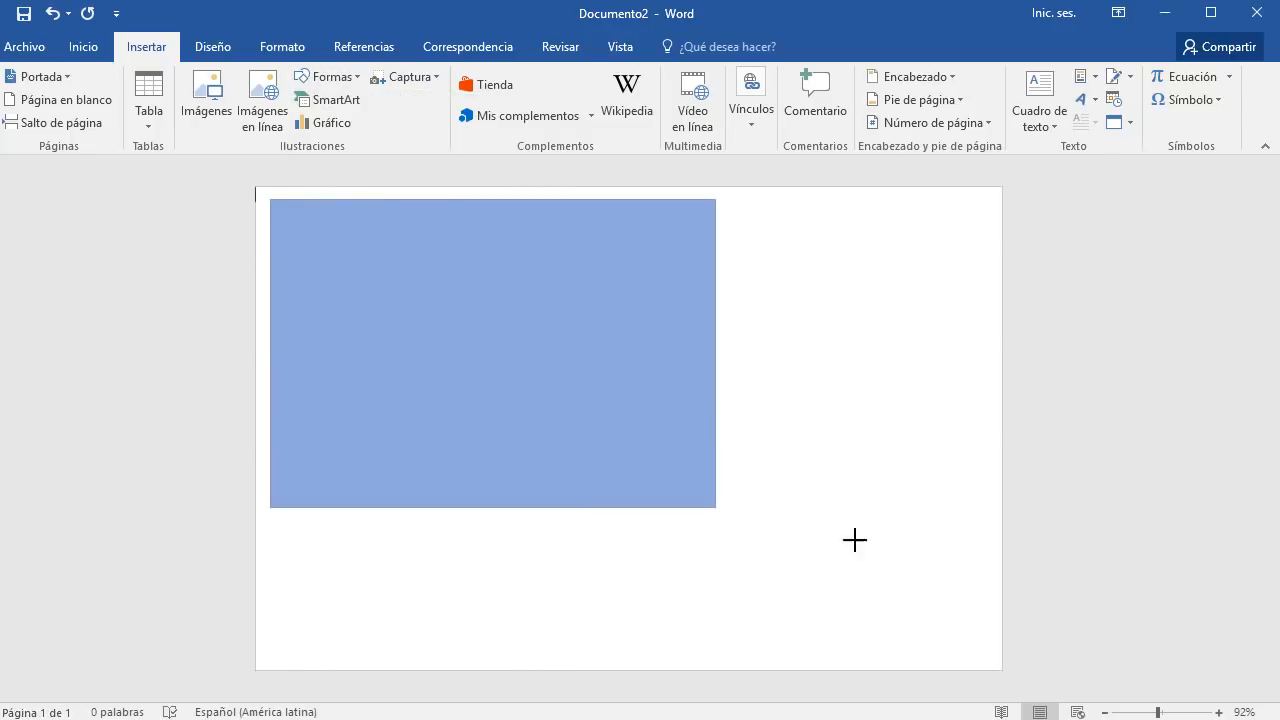
left_click_drag(855, 540, 972, 644)
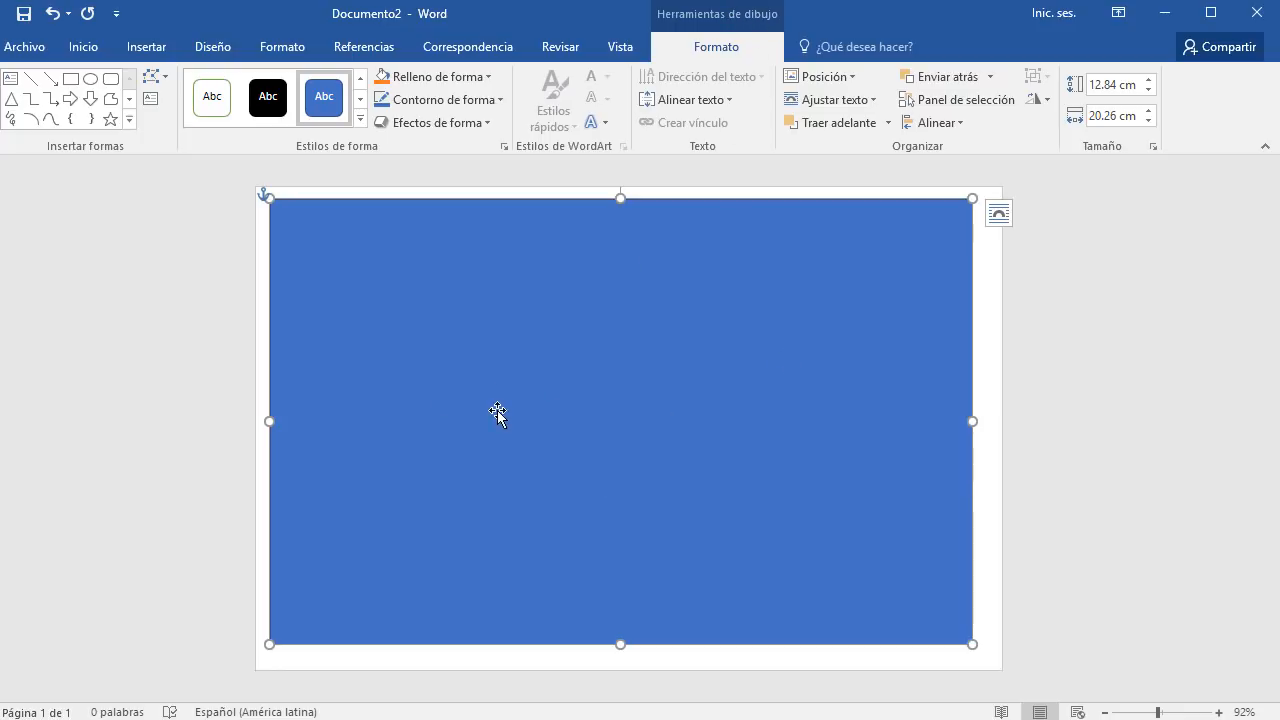
left_click(1083, 434)
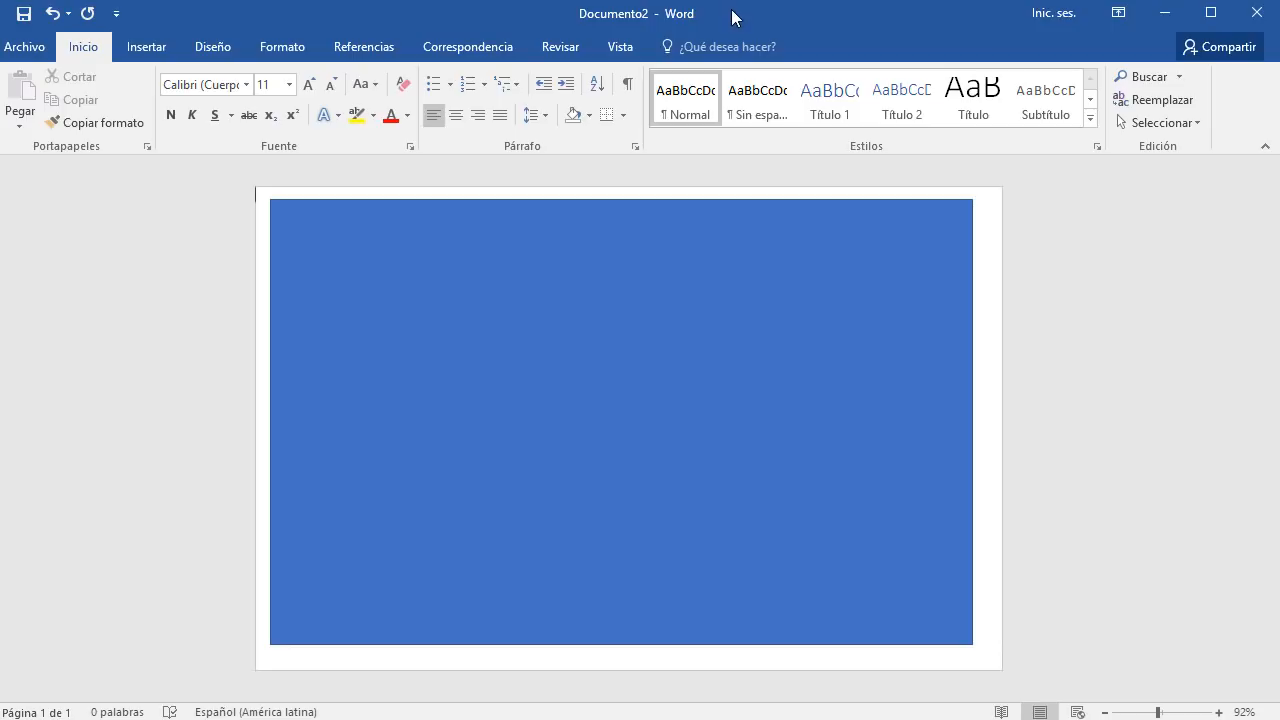
Select the rectangle and look through its shape effects for shadow, reflection, glow and soft edges without applying any
left_click(594, 346)
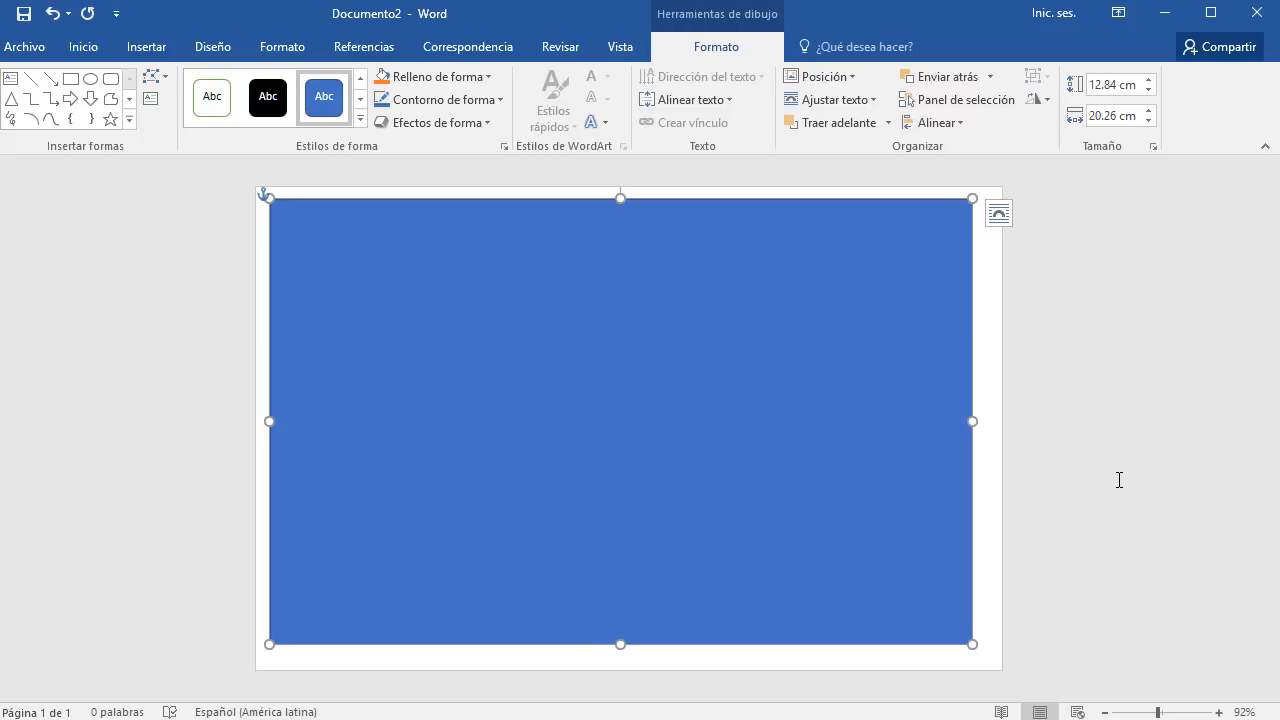
left_click(1104, 424)
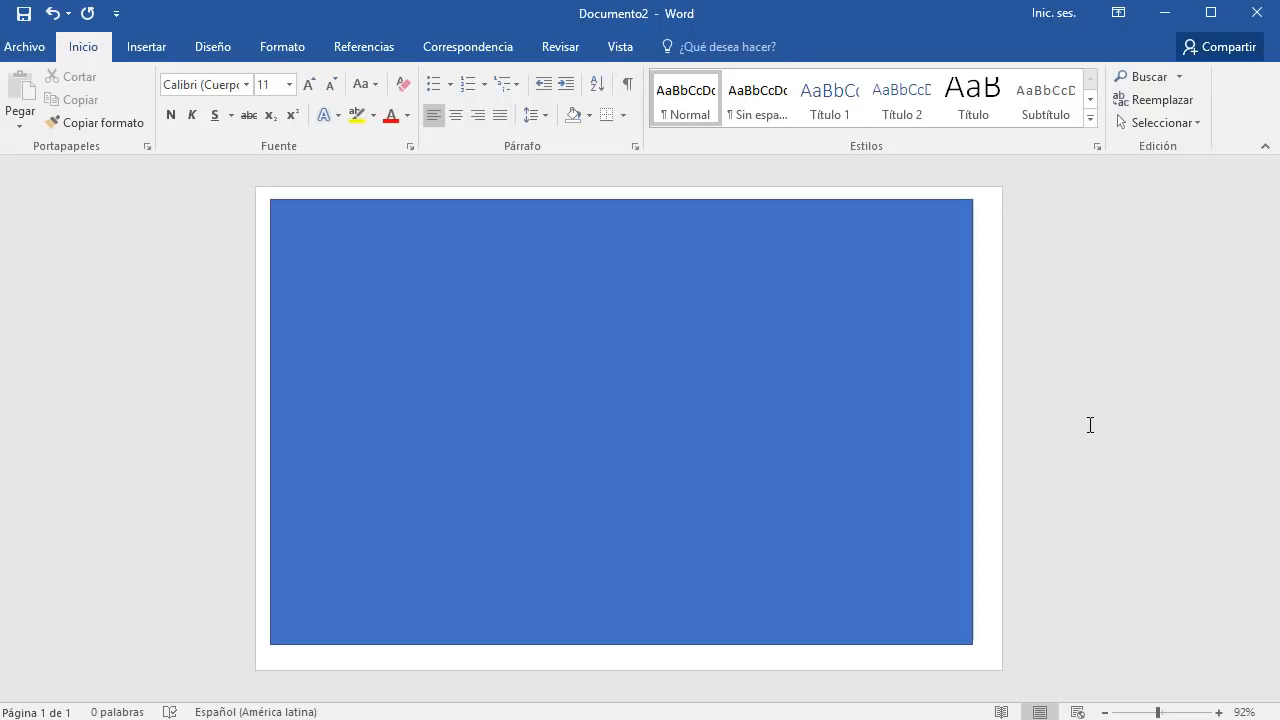
left_click(511, 286)
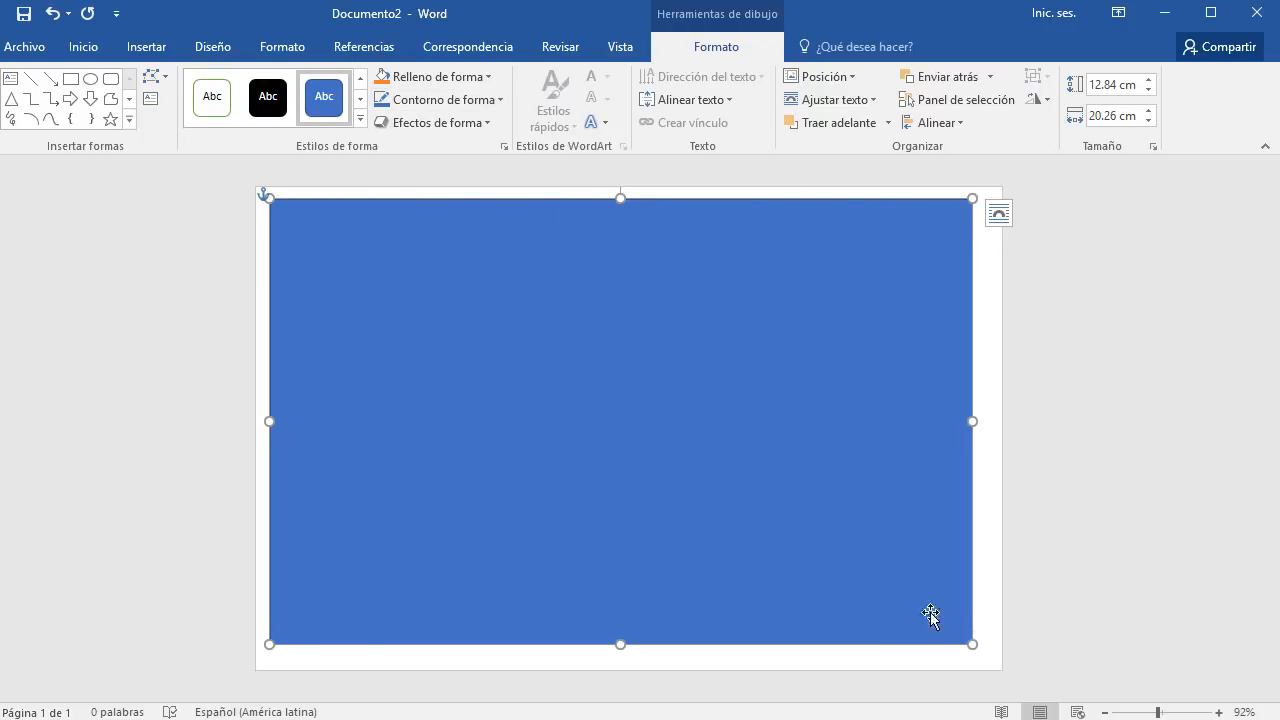
left_click(490, 123)
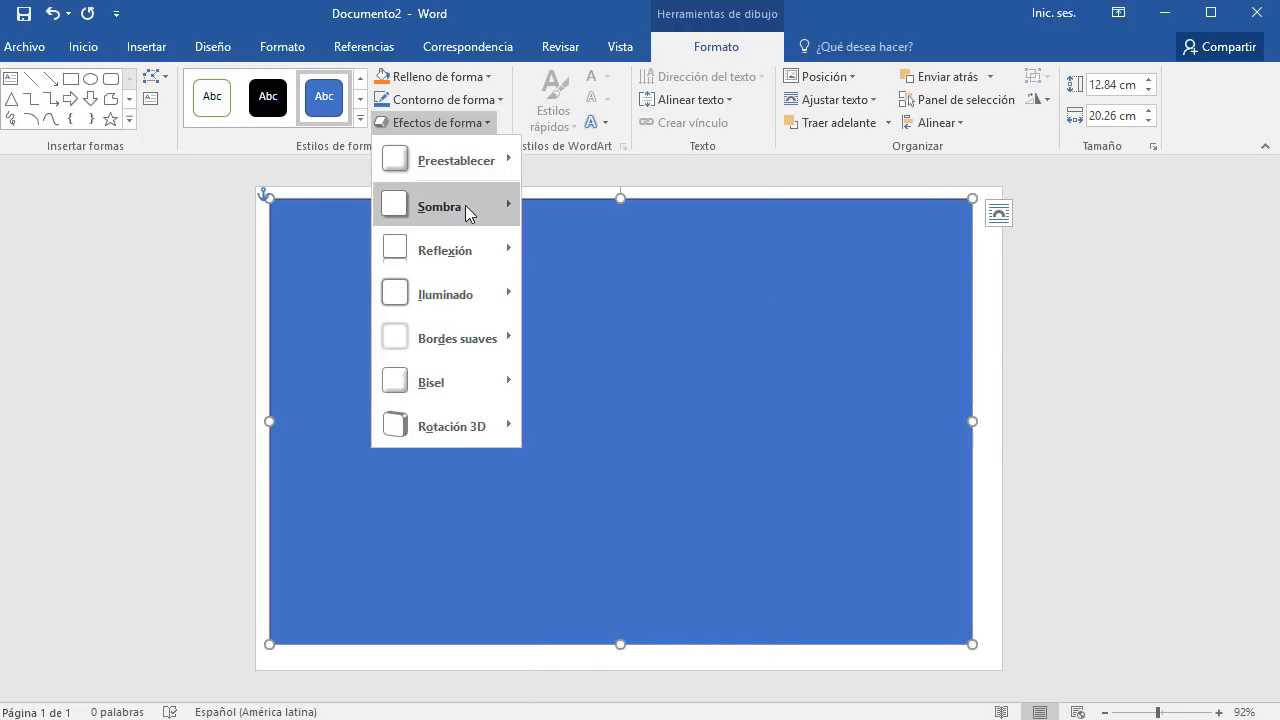
mouse_move(466, 207)
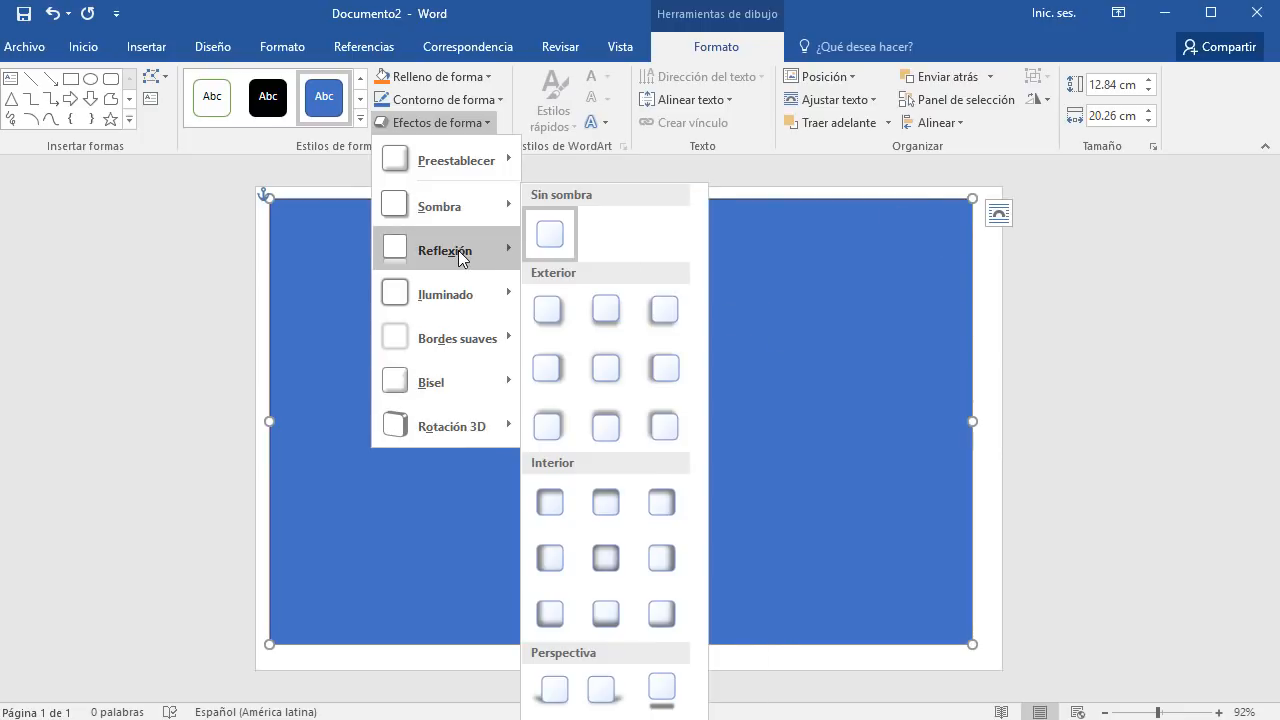
mouse_move(459, 253)
mouse_move(436, 300)
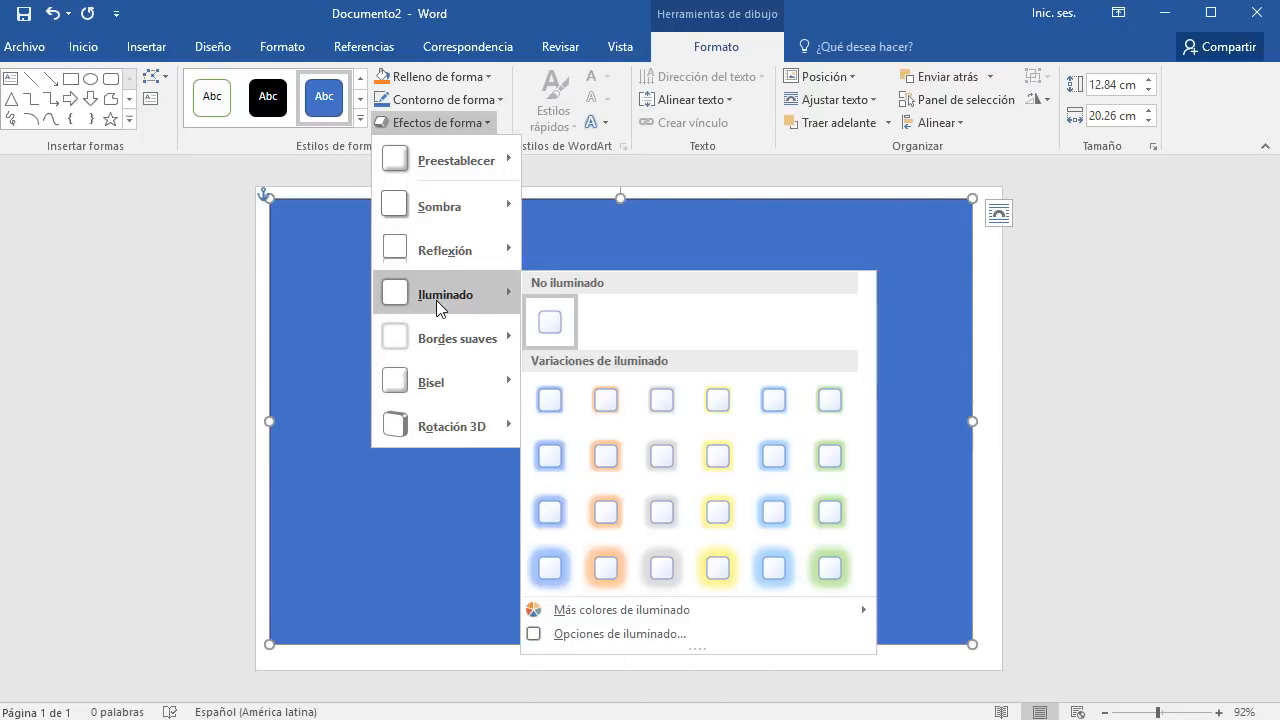
mouse_move(437, 345)
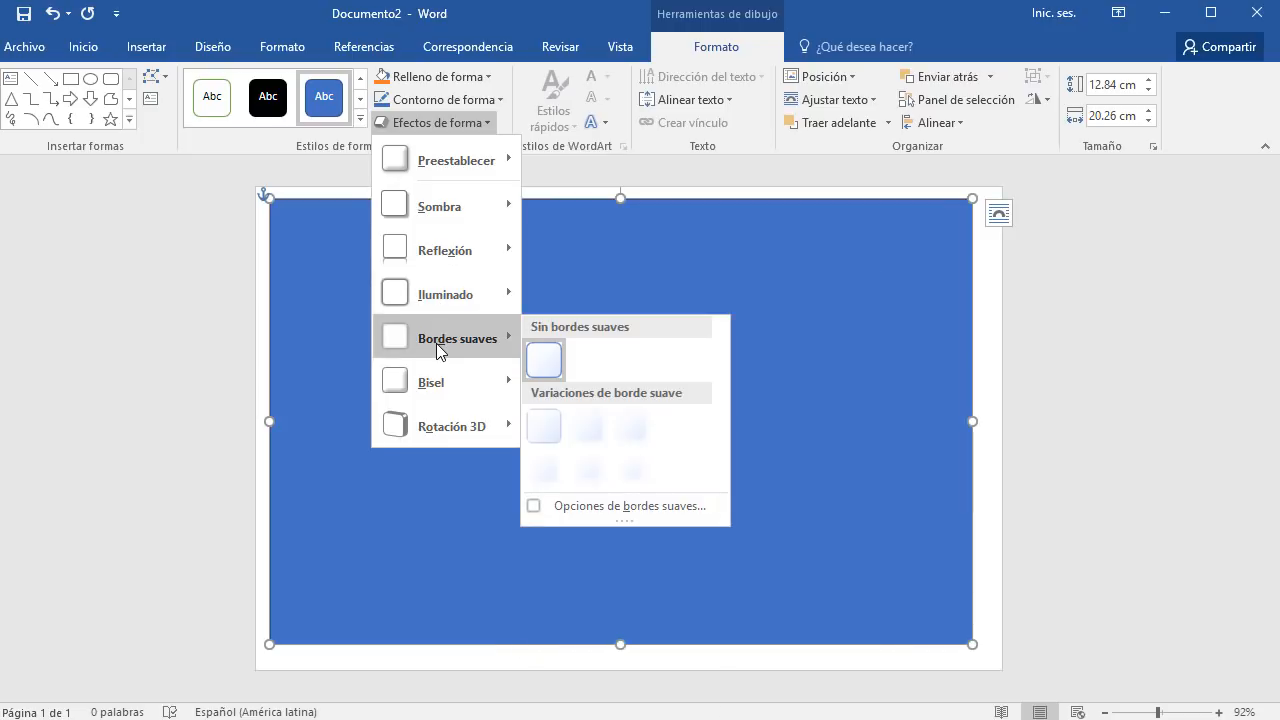
left_click(824, 236)
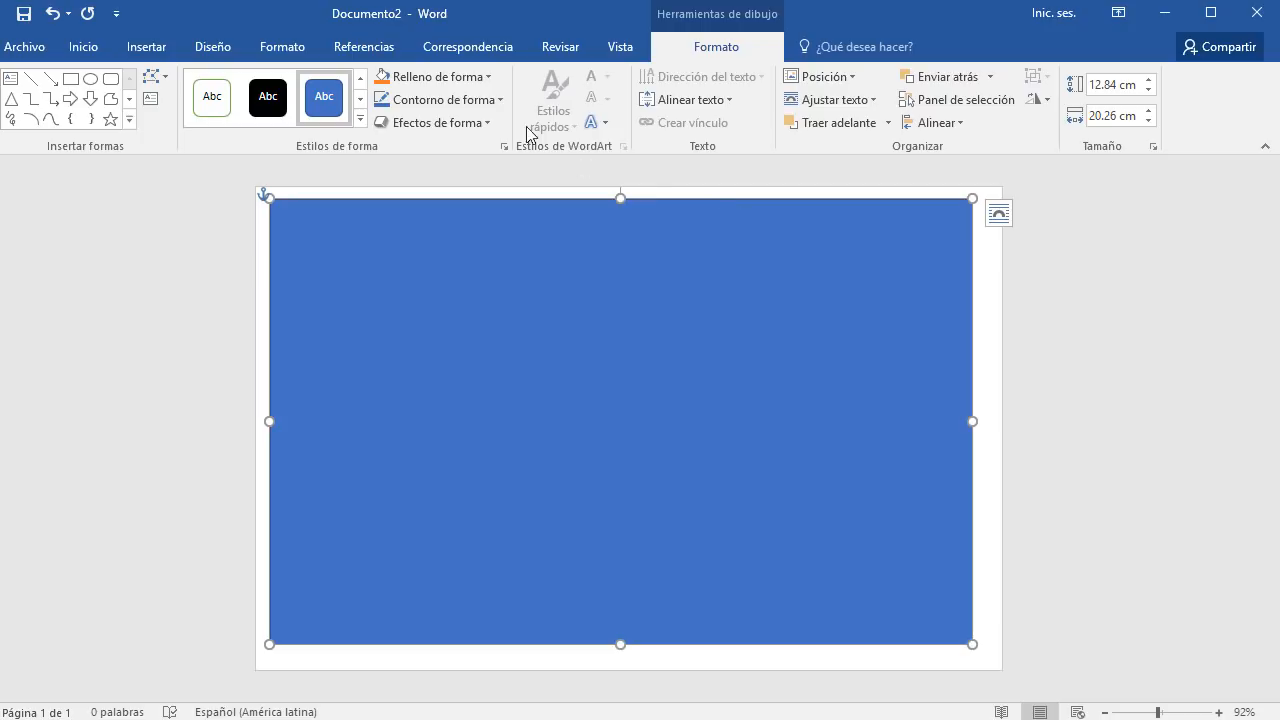
Remove the rectangle's outline and move the shape into the page's upper-left corner
left_click(503, 100)
left_click(434, 272)
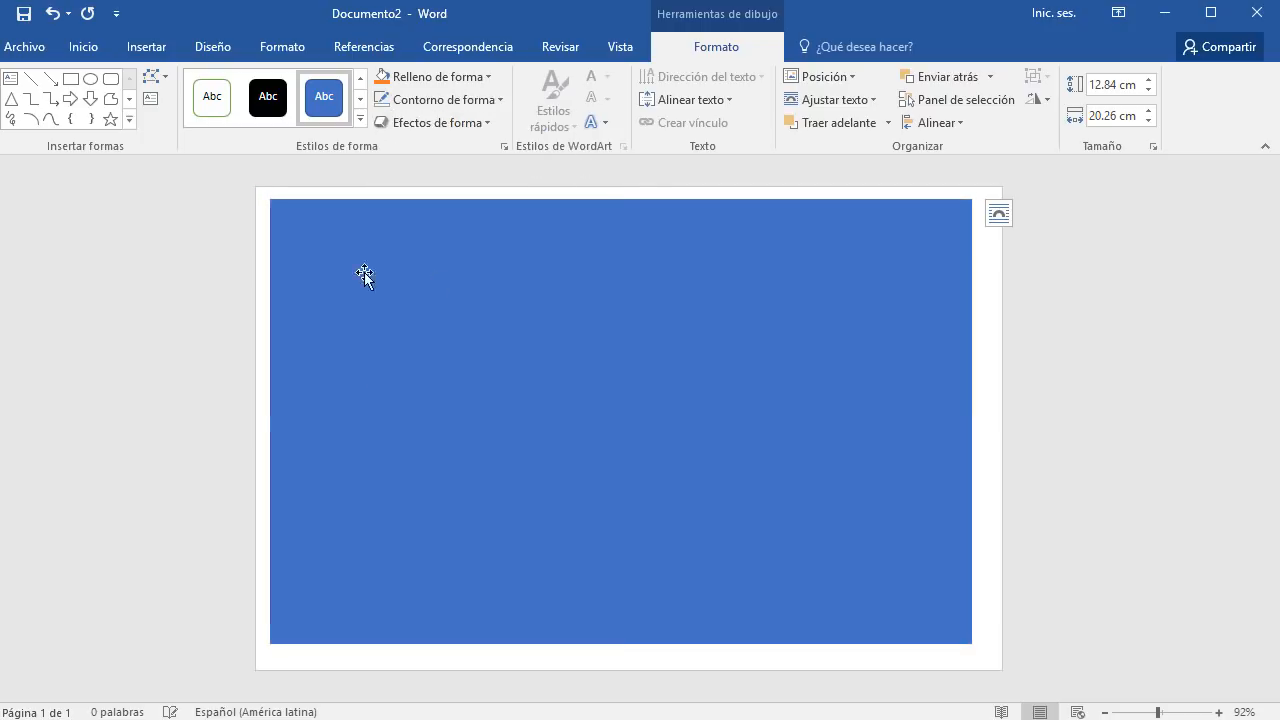
left_click_drag(551, 289, 537, 276)
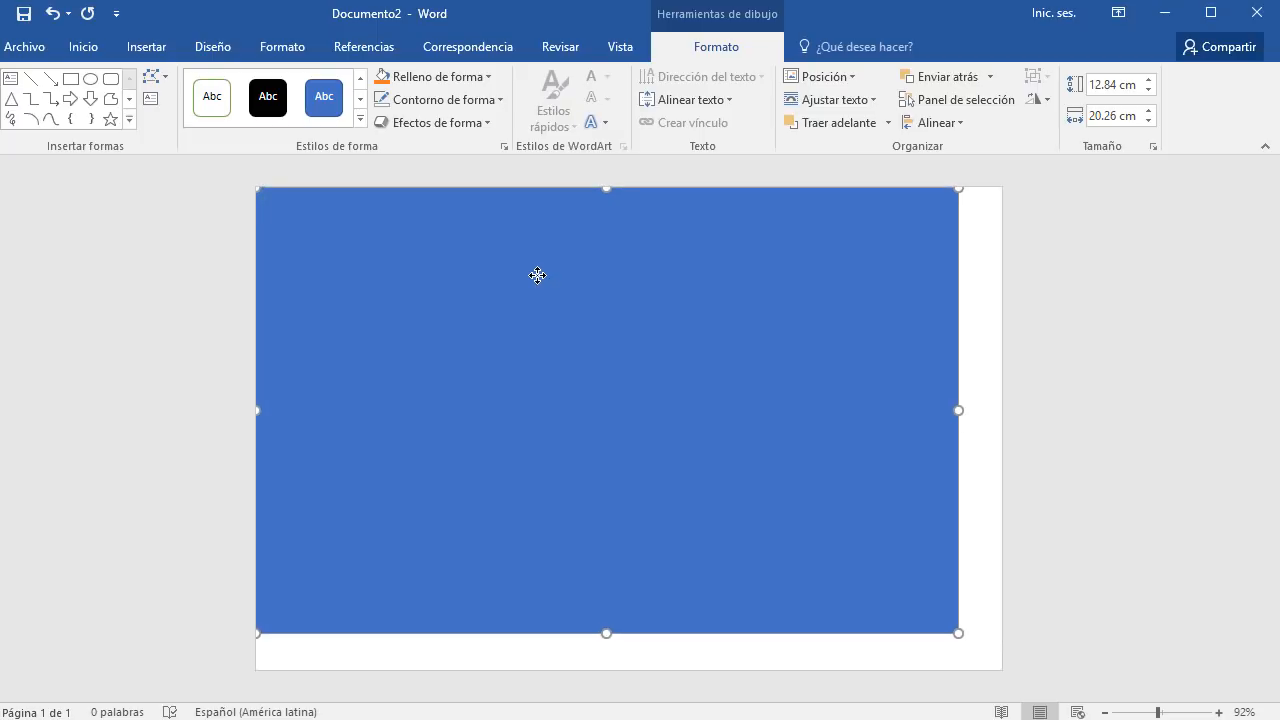
Enlarge the rectangle to about 22.5 cm wide and 14.3 cm high so that it covers the whole page
left_click_drag(961, 635, 1000, 672)
left_click(1150, 537)
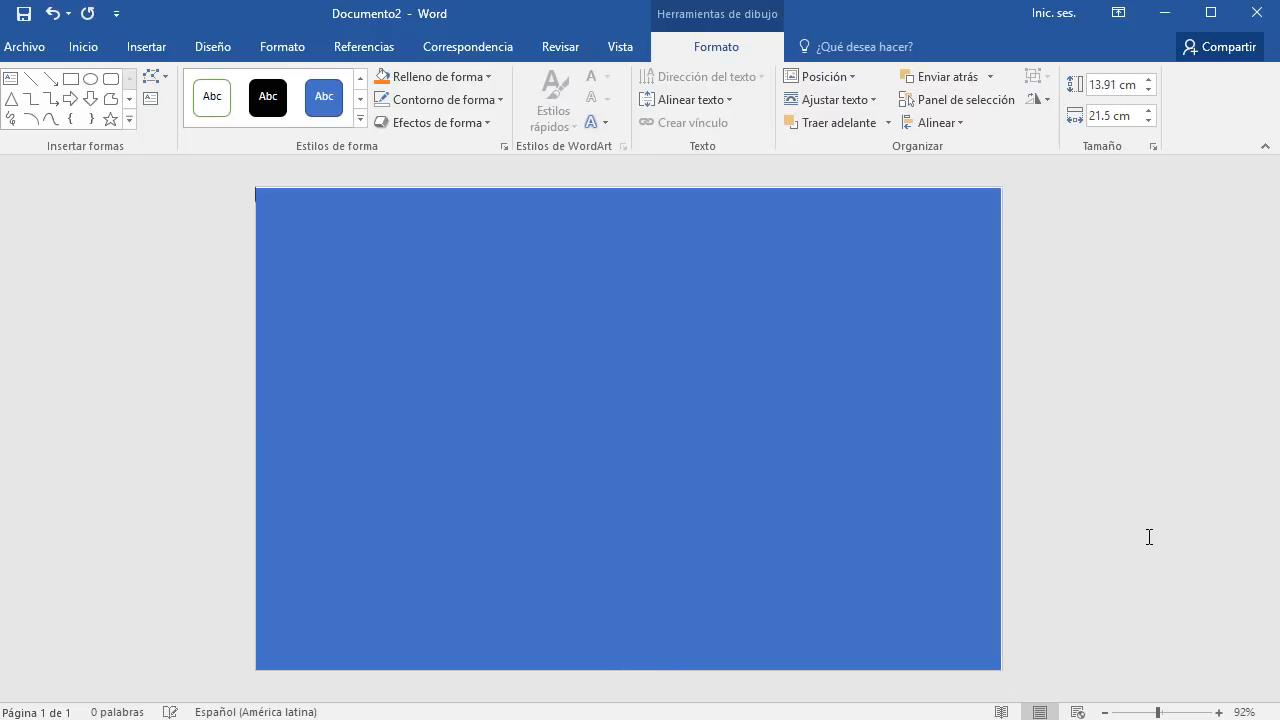
left_click(771, 364)
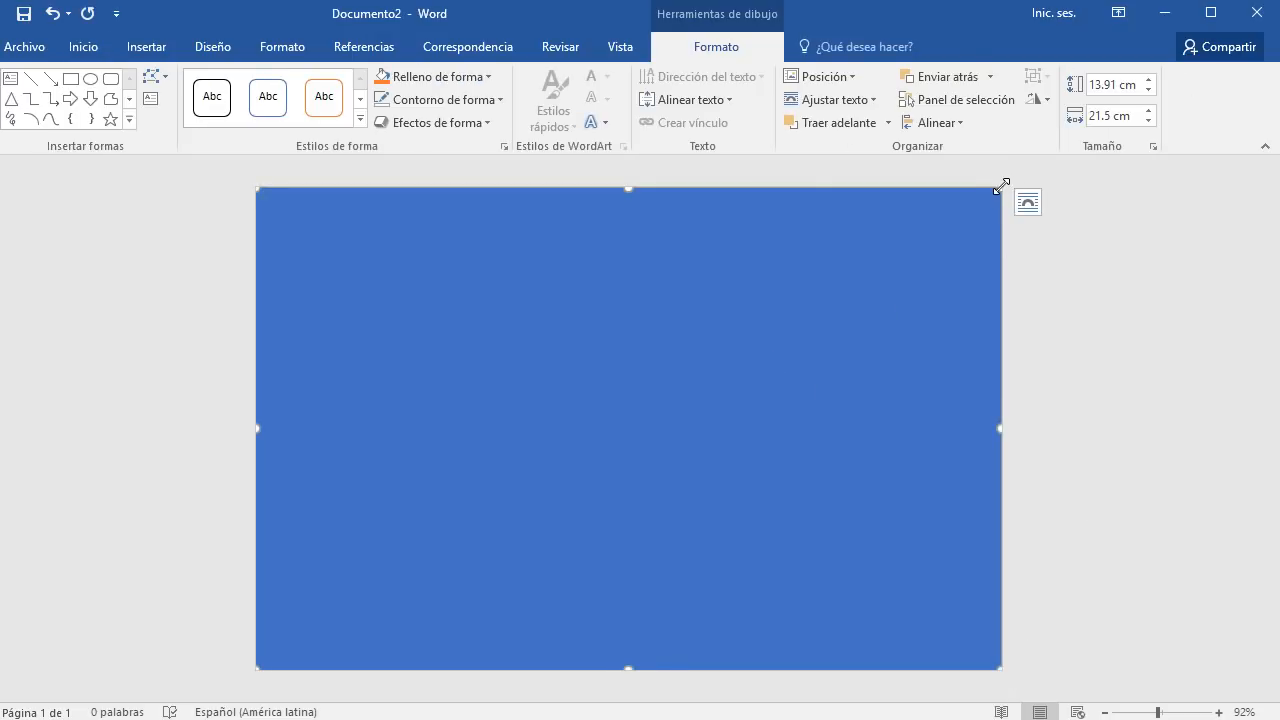
left_click_drag(1001, 185, 1036, 174)
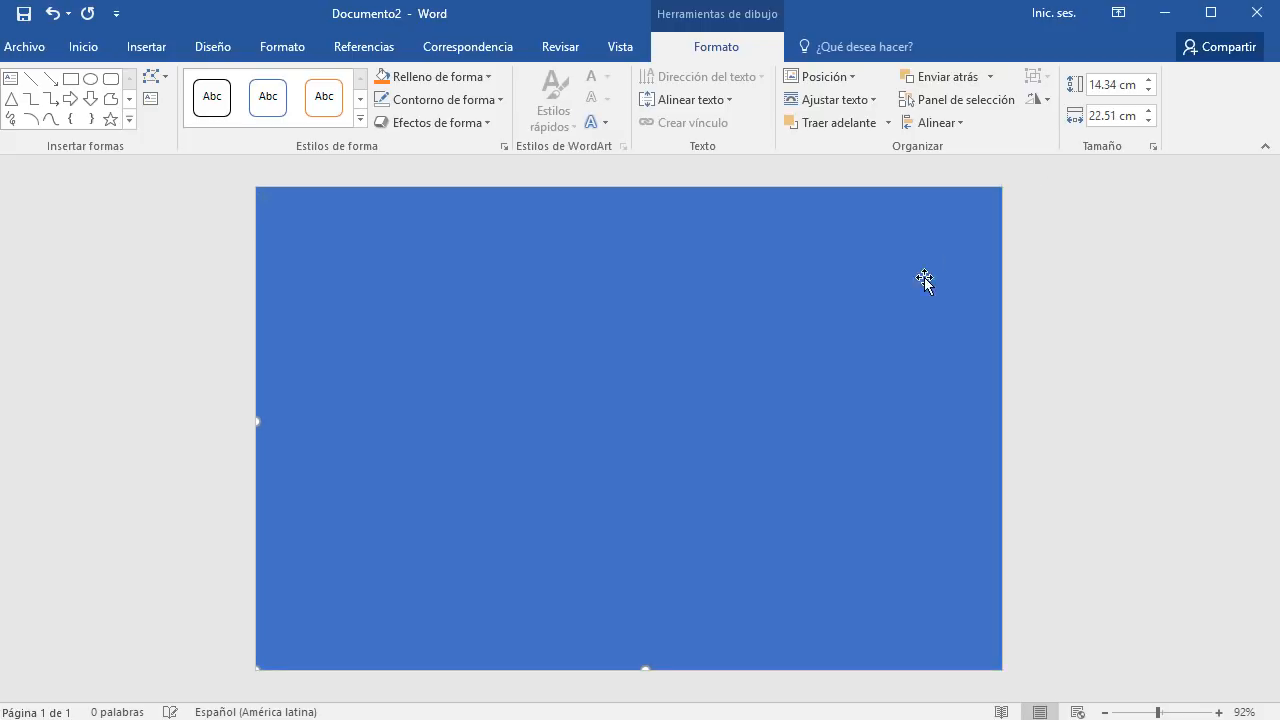
left_click(1074, 340)
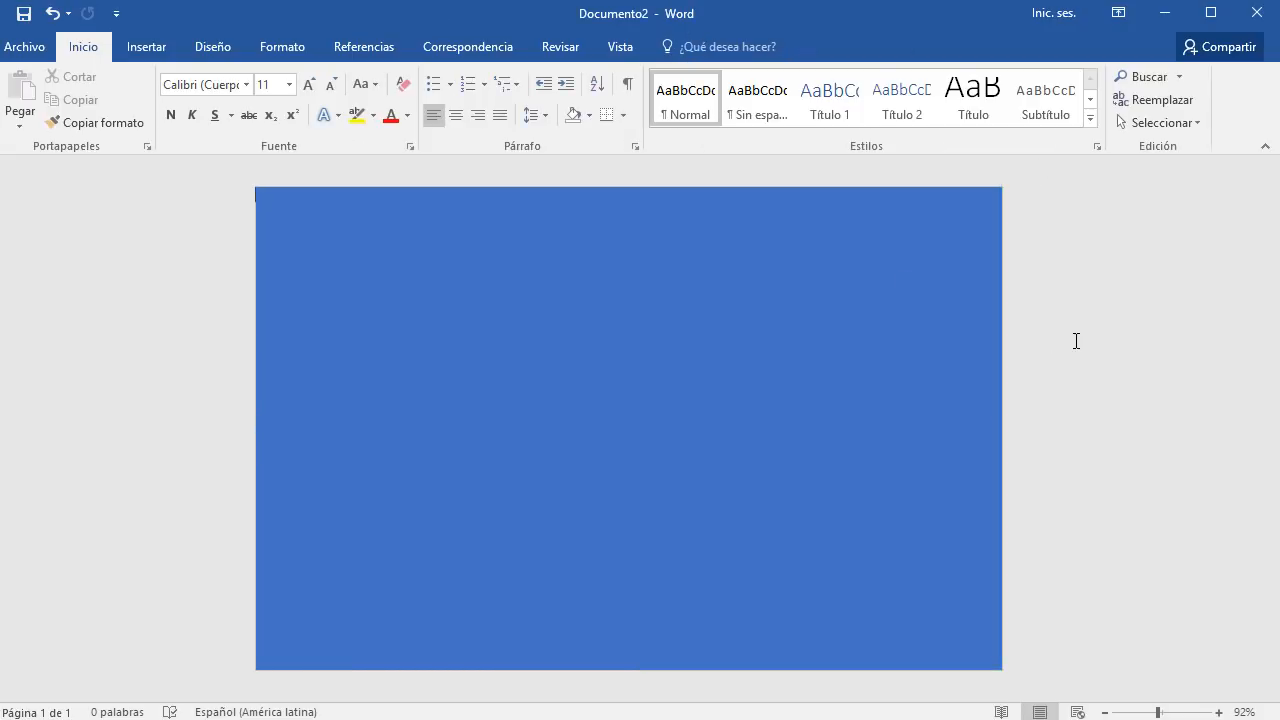
Fill the page-covering rectangle with the theme colour Azul, Énfasis 1, Claro 60%
left_click(481, 326)
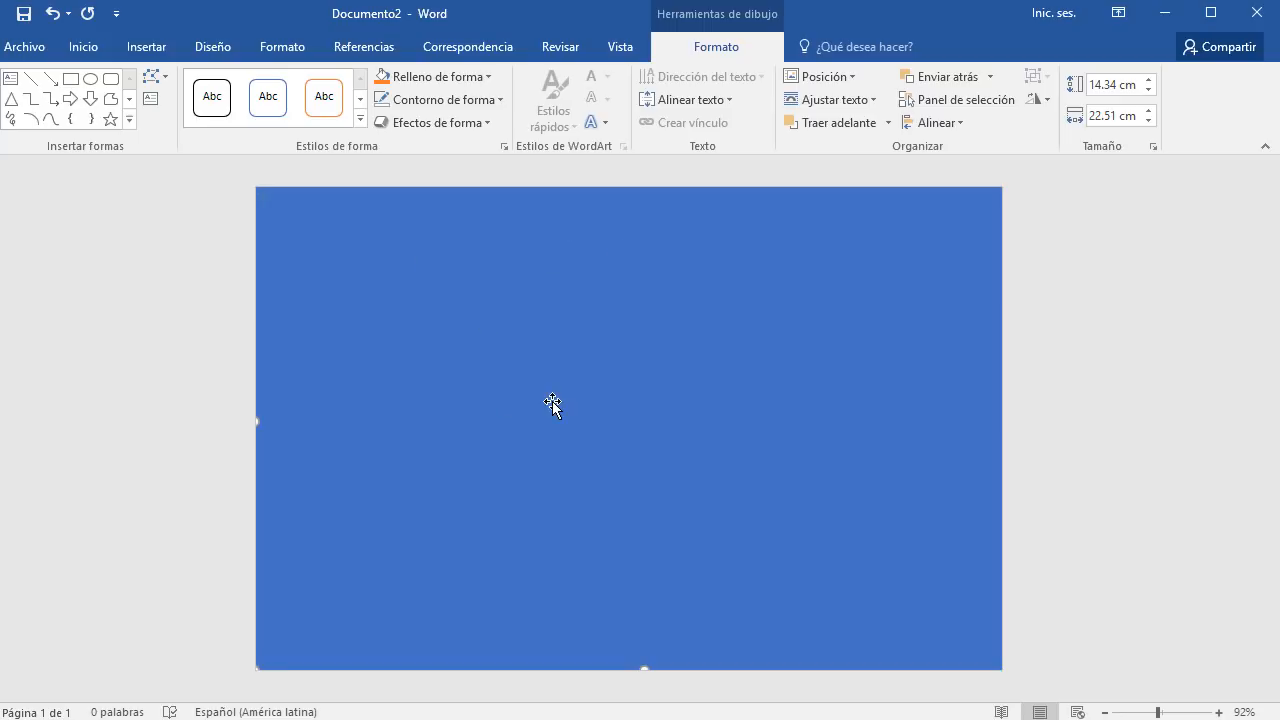
left_click(488, 78)
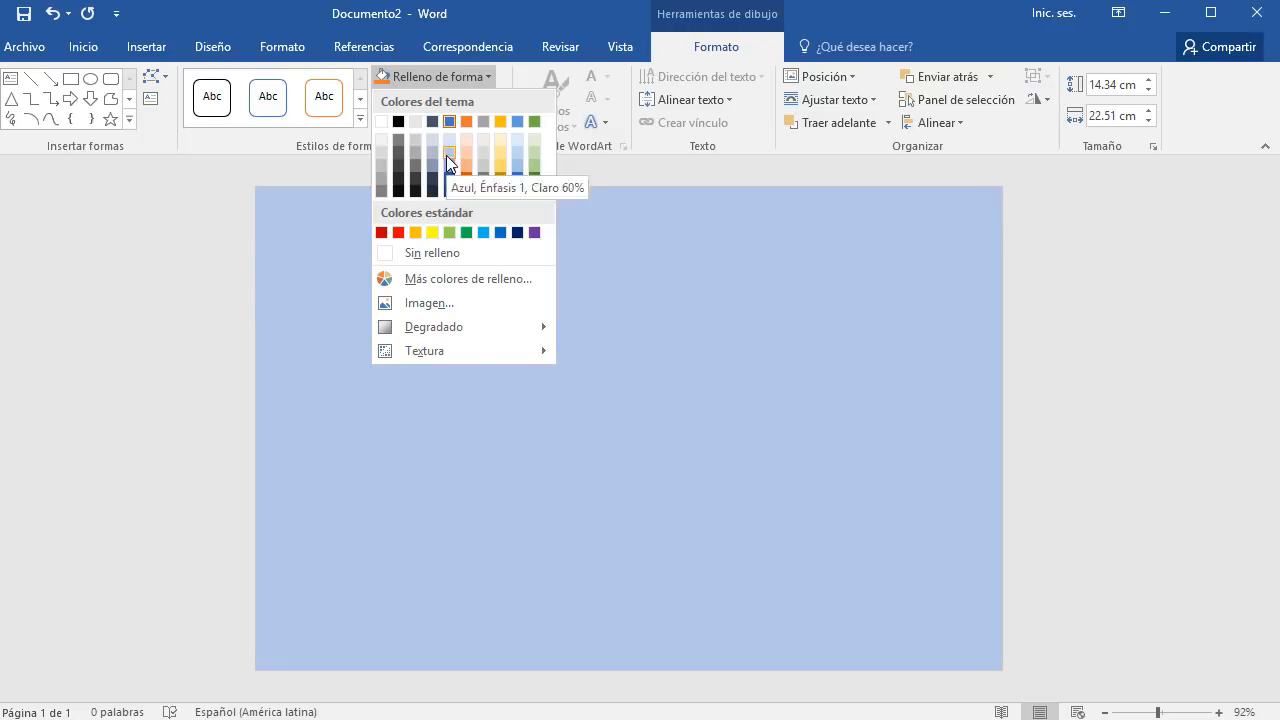
left_click(446, 155)
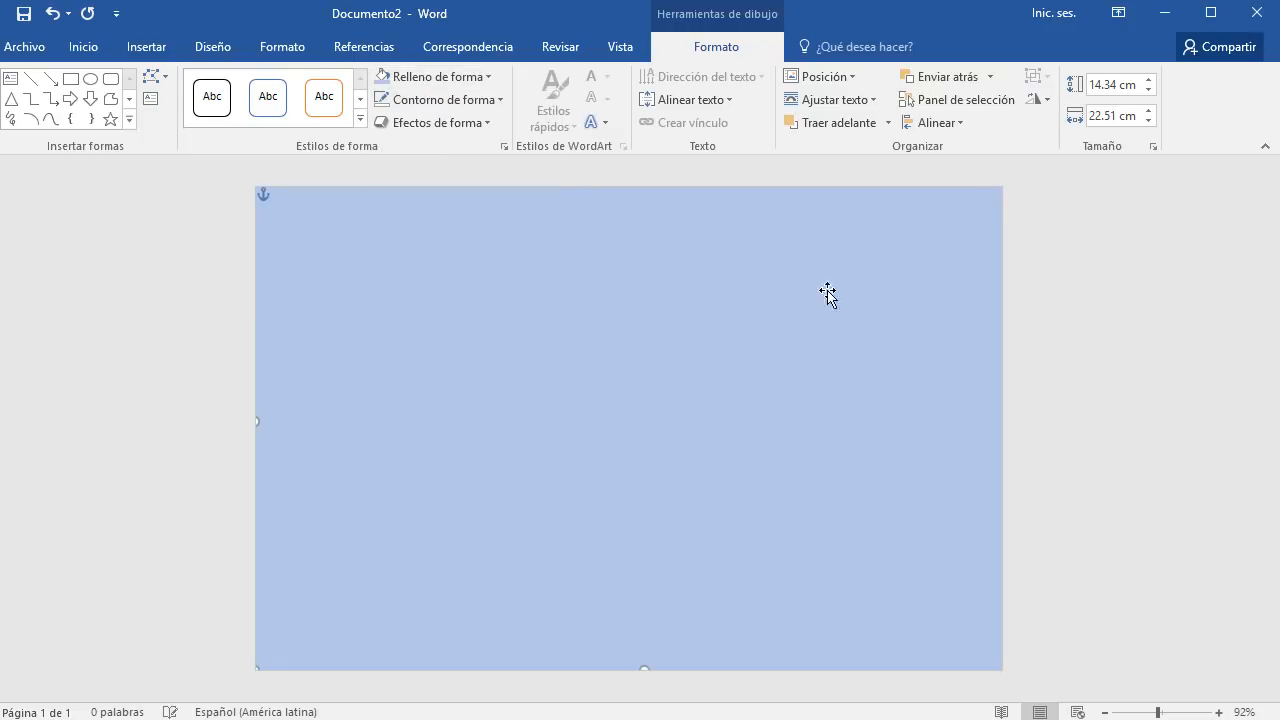
left_click(1110, 387)
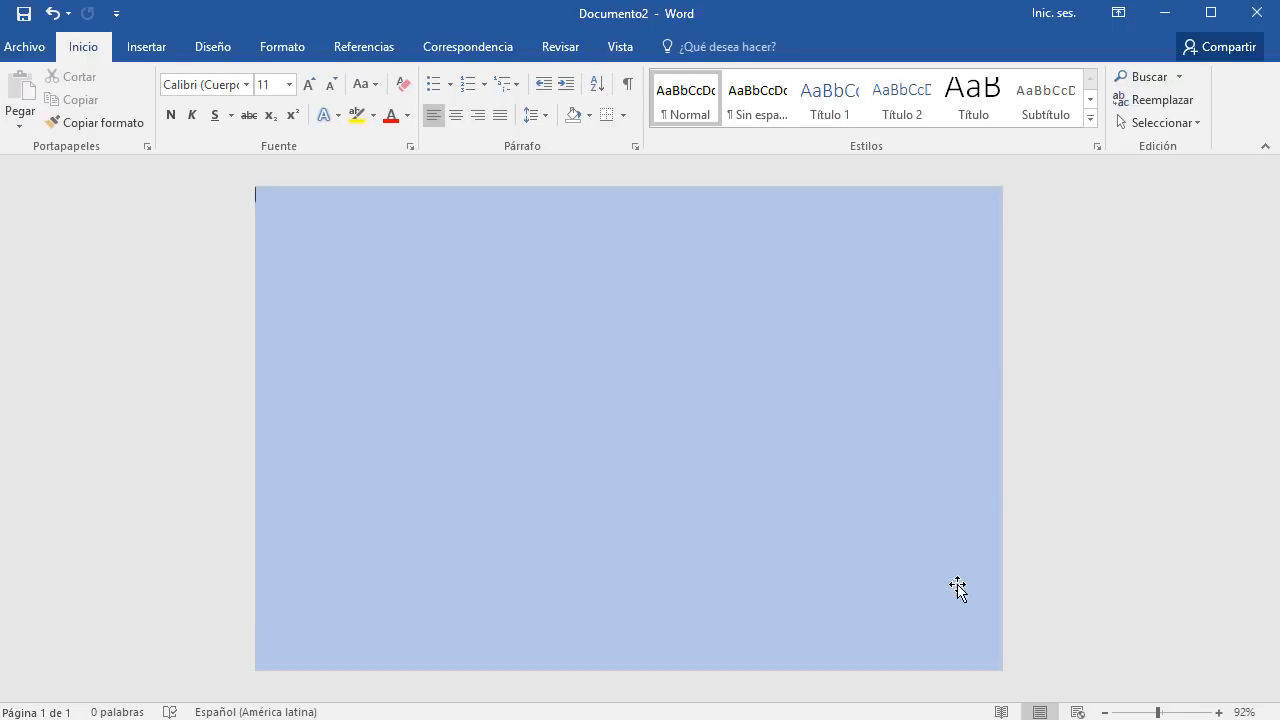
Draw a second rectangle about 19.7 cm wide and 12.4 cm high inside the light blue page background
left_click(155, 50)
left_click(346, 77)
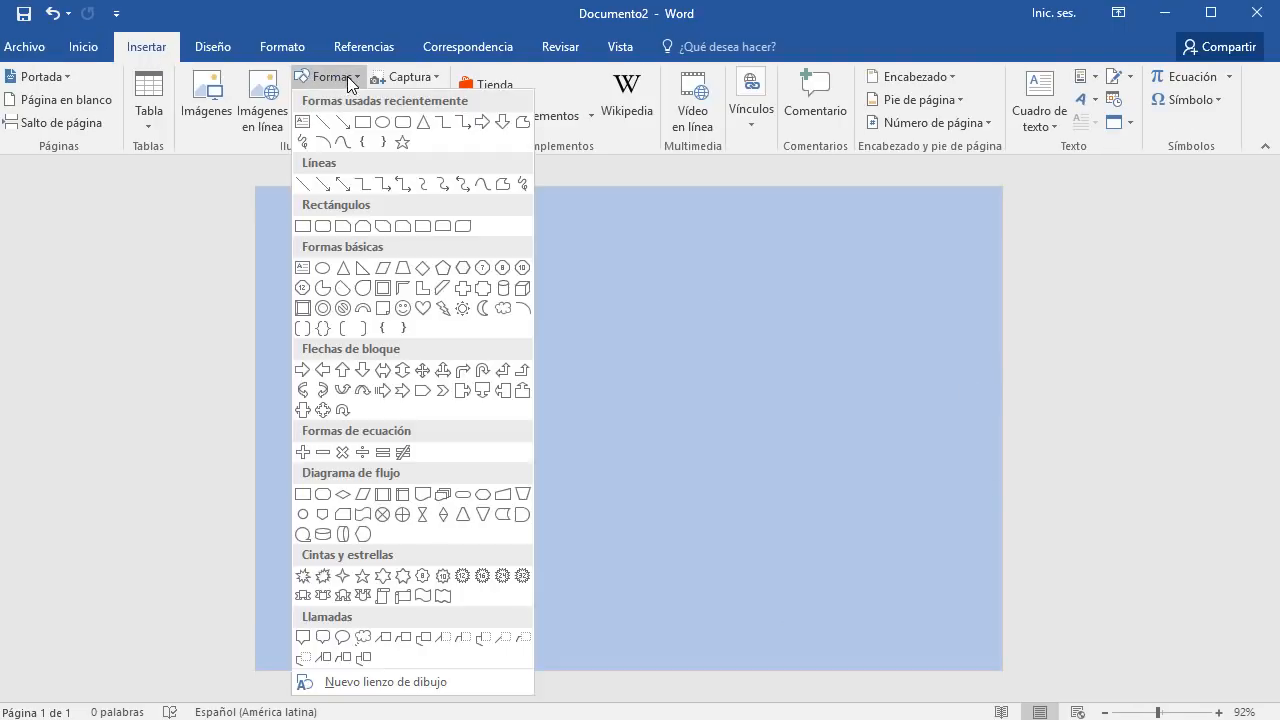
left_click(303, 227)
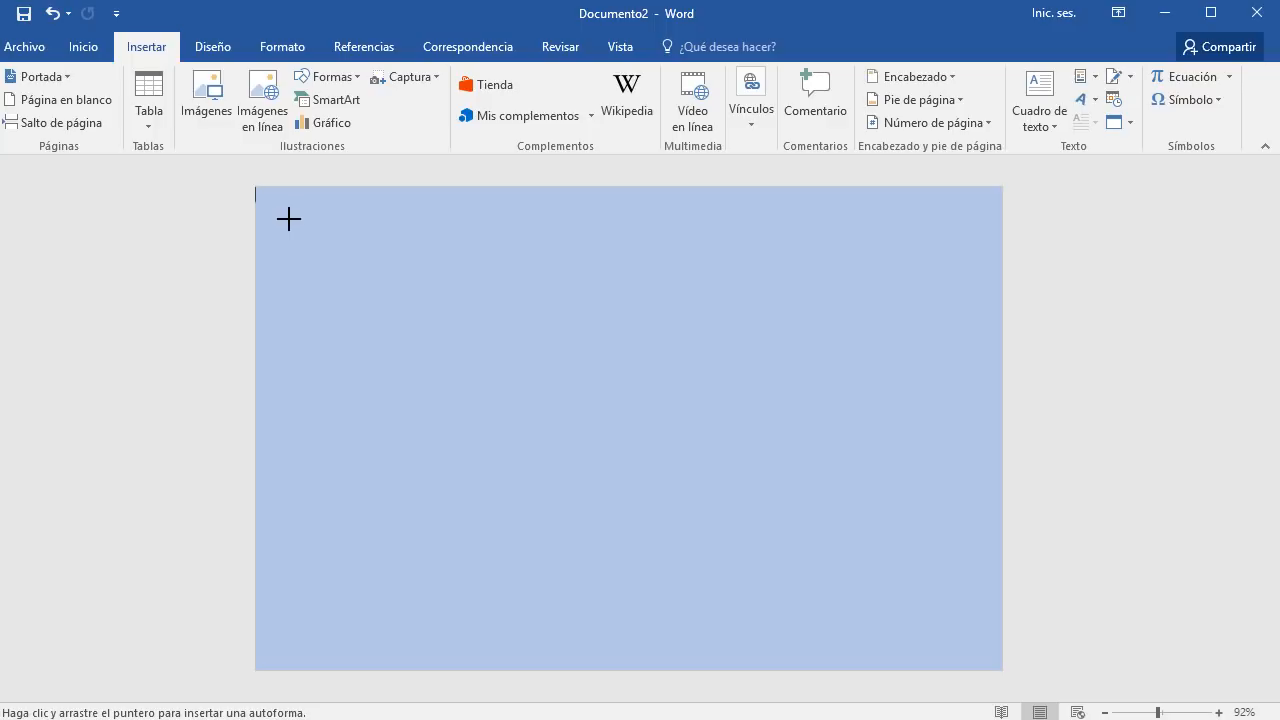
left_click_drag(288, 216, 971, 645)
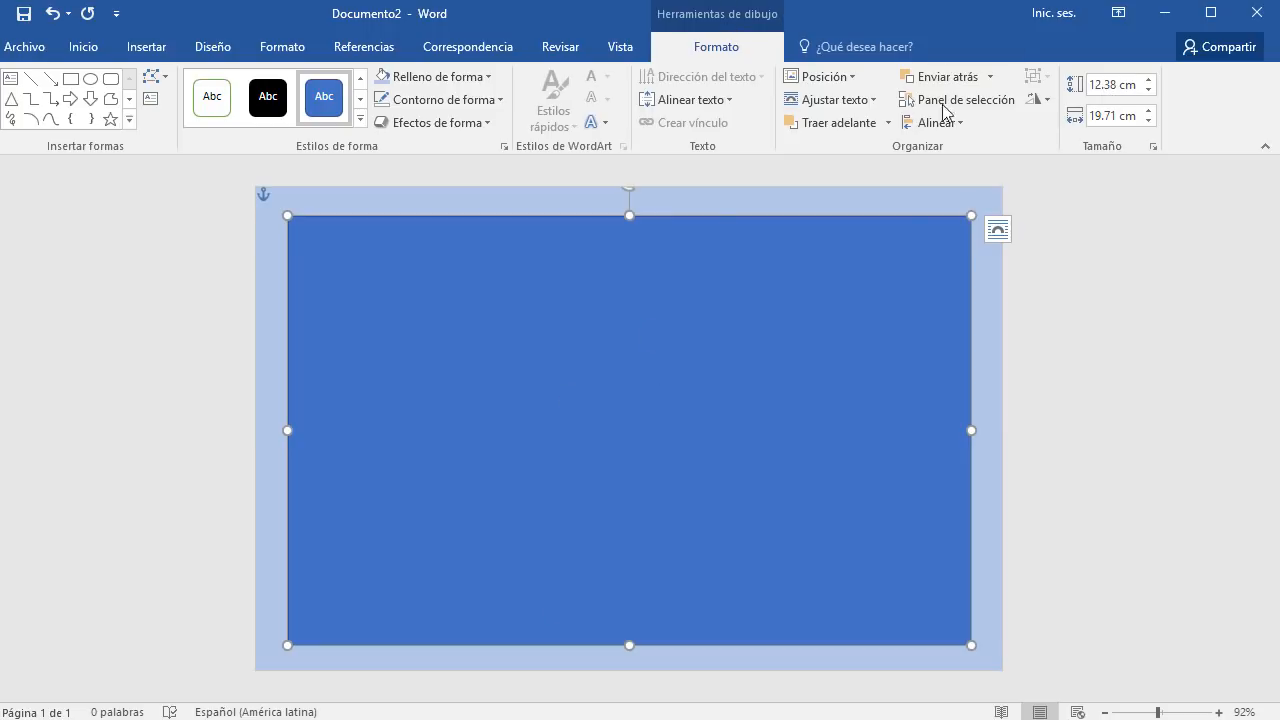
Set the inner rectangle's height to 13 cm and its width to 20 cm
left_click(1134, 85)
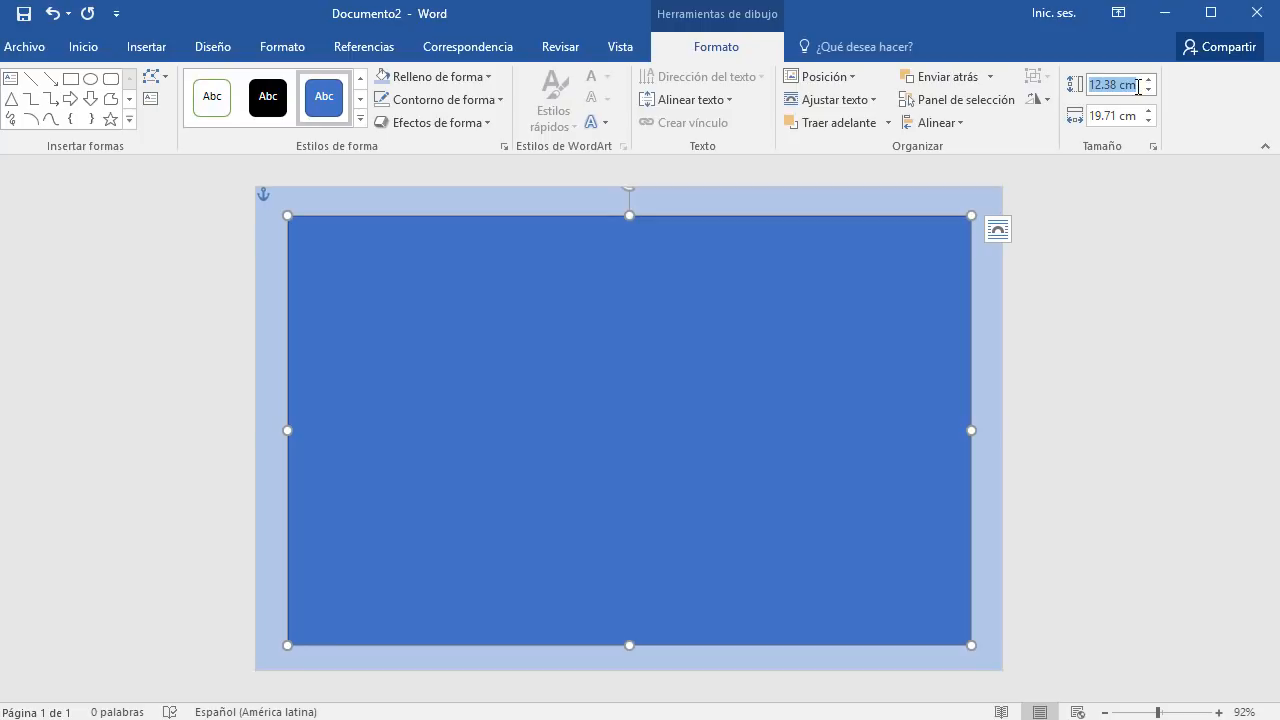
type("13")
left_click(1130, 116)
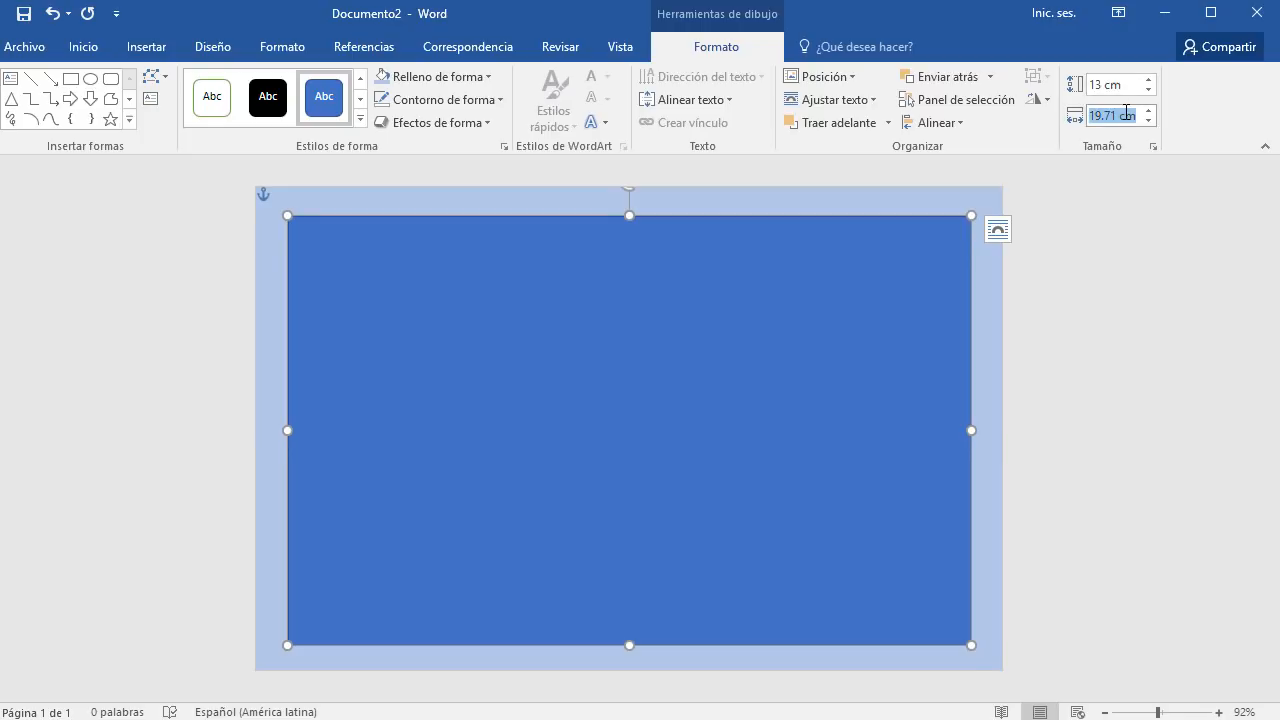
type("20")
key("Return")
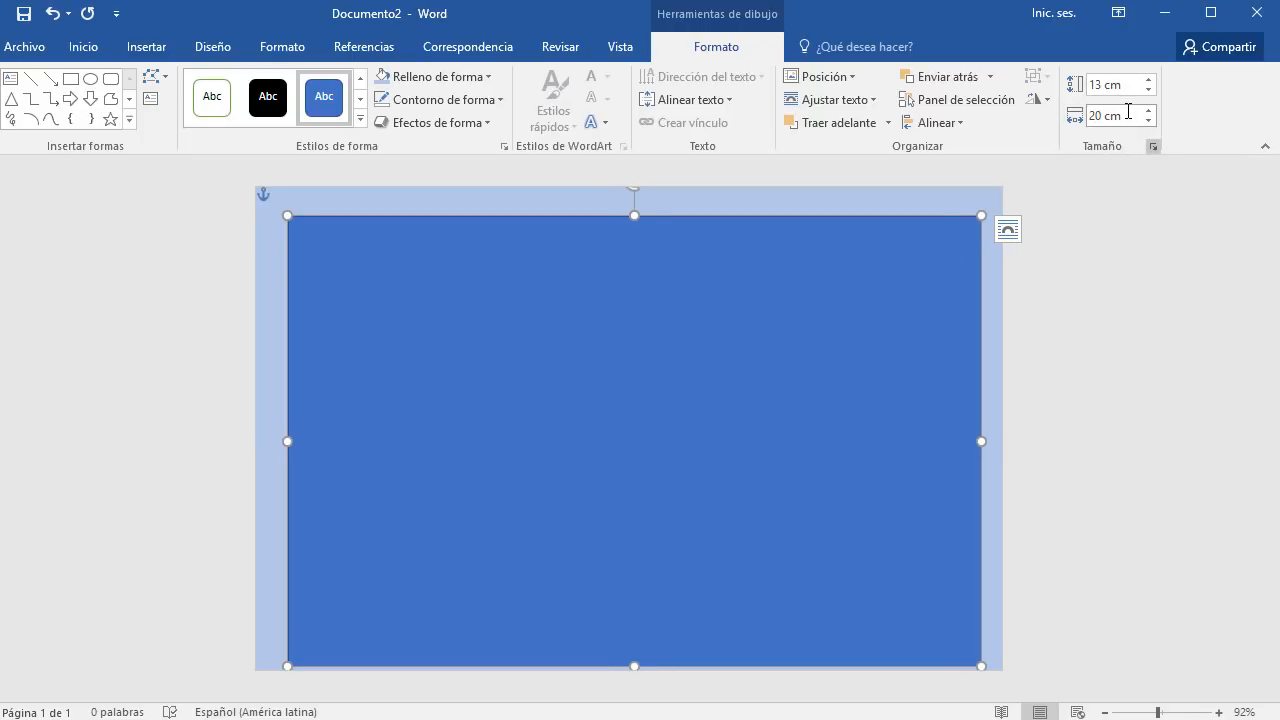
Set the inner rectangle's width to 19 cm
left_click(1112, 118)
left_click_drag(1090, 119, 1178, 130)
type("19")
key("Return")
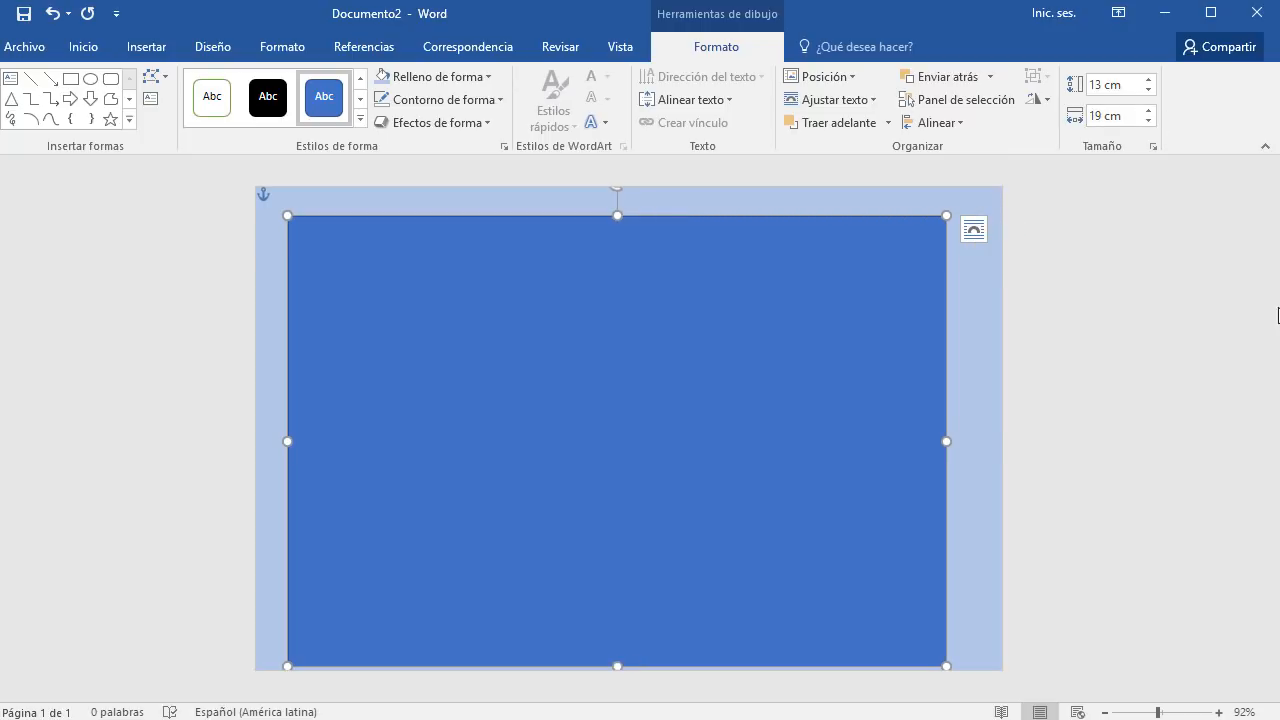
Set the inner rectangle to 20 cm wide and 12 cm high
left_click_drag(1100, 116, 1083, 124)
key("Delete")
key("Delete")
key("Delete")
key("Delete")
type("20")
key("Return")
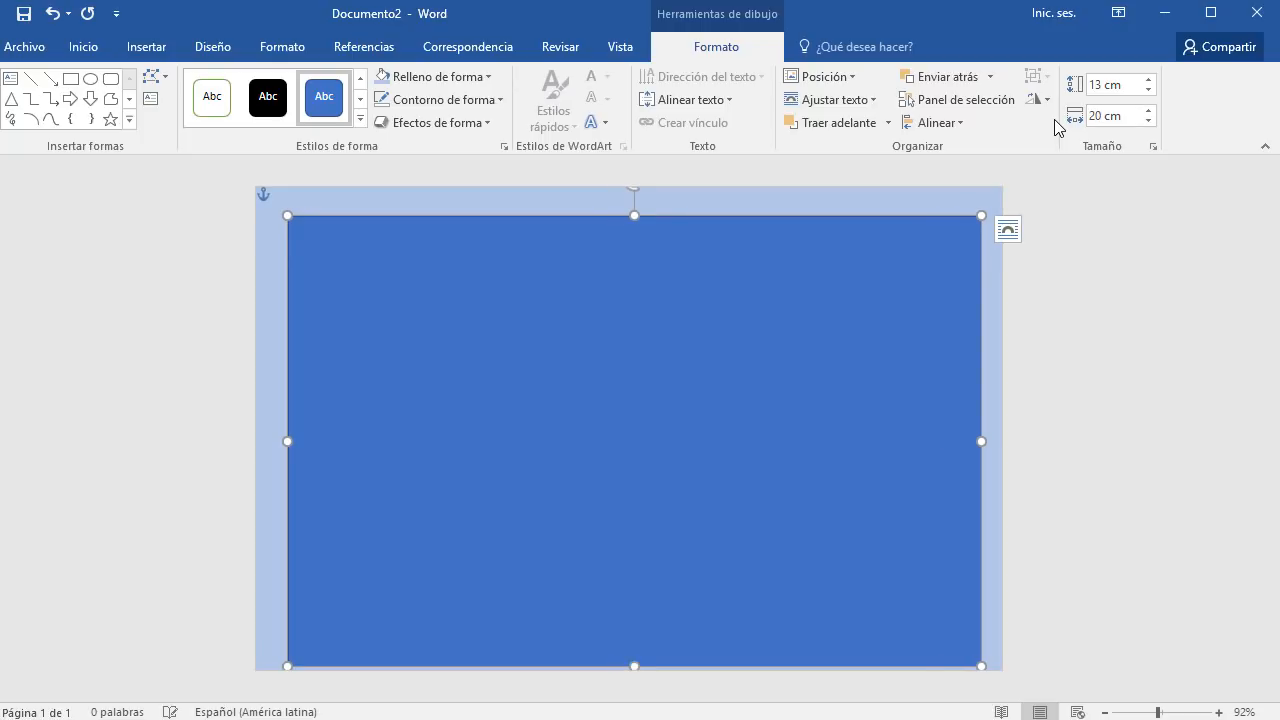
left_click(1123, 83)
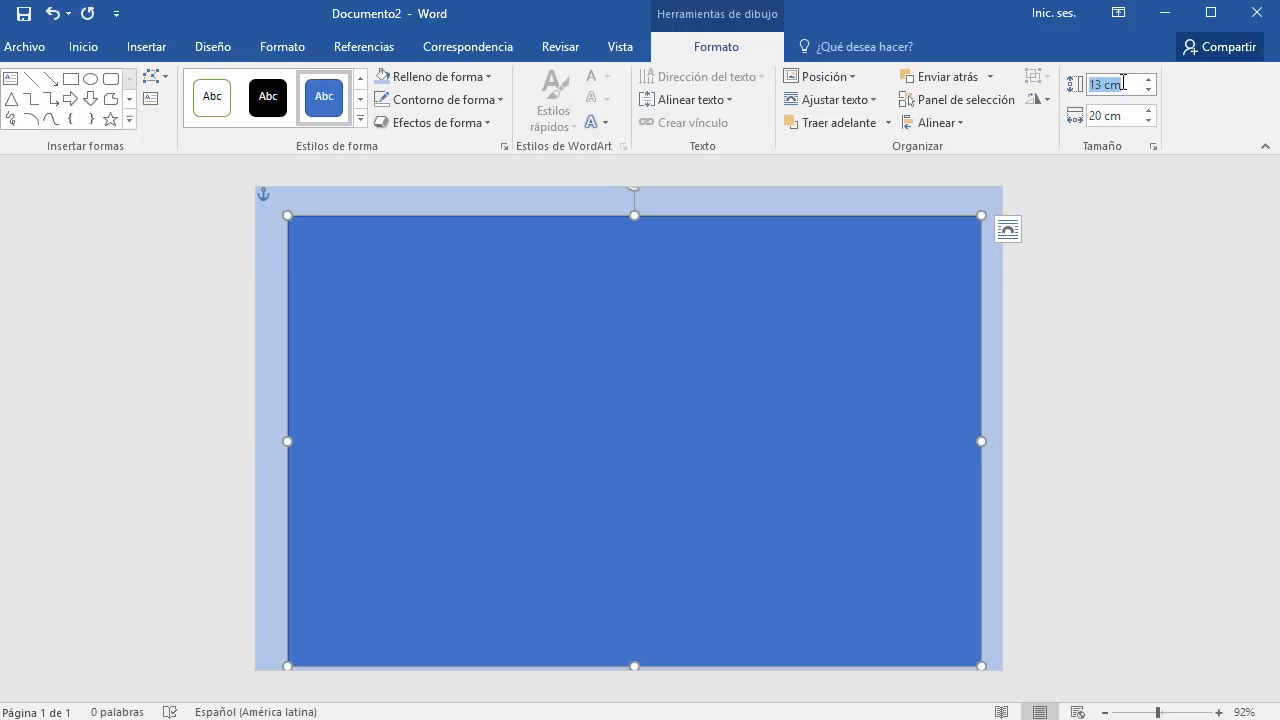
type("12")
key("Return")
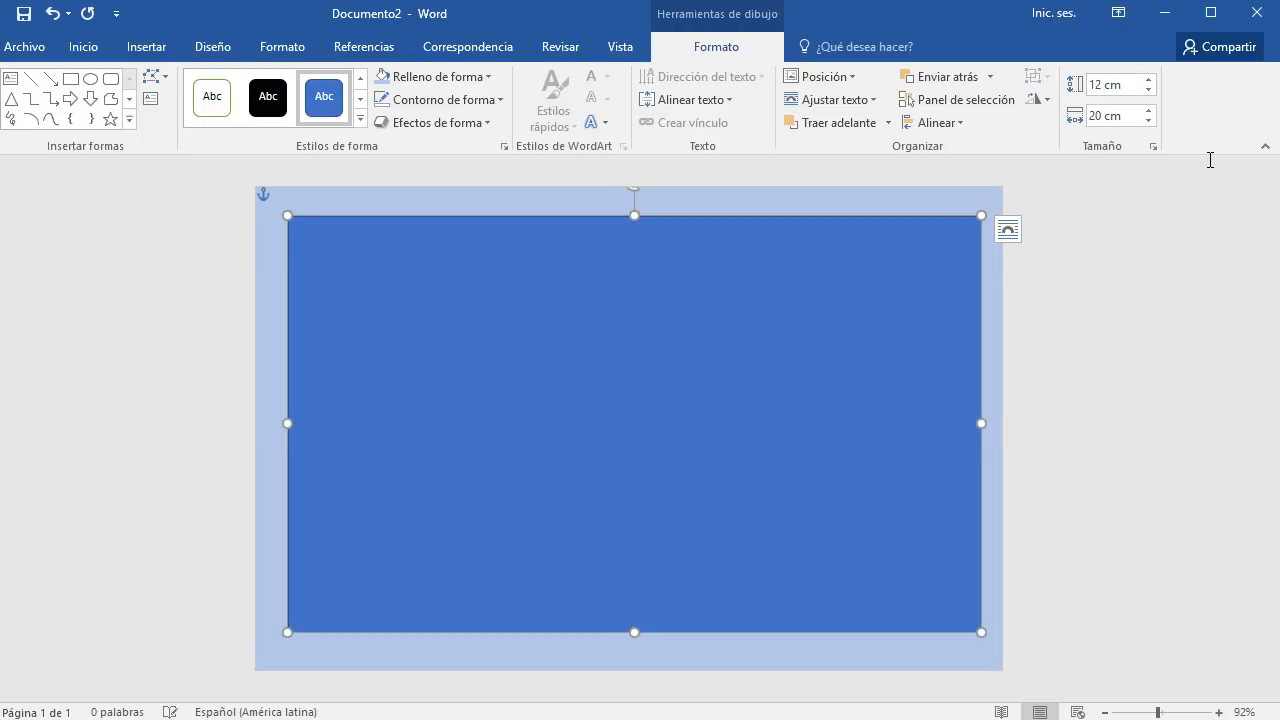
Centre the inner rectangle horizontally and vertically on the page using the alignment guides, and deselect it
left_click(959, 122)
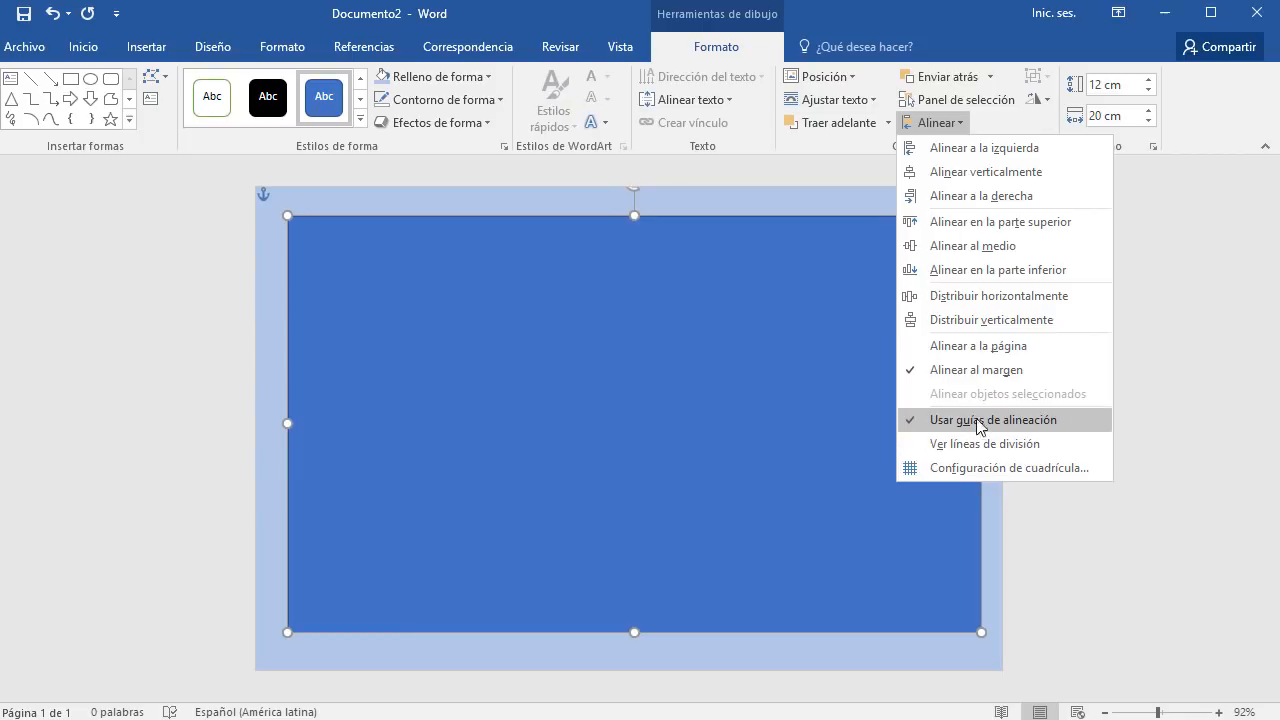
left_click(716, 354)
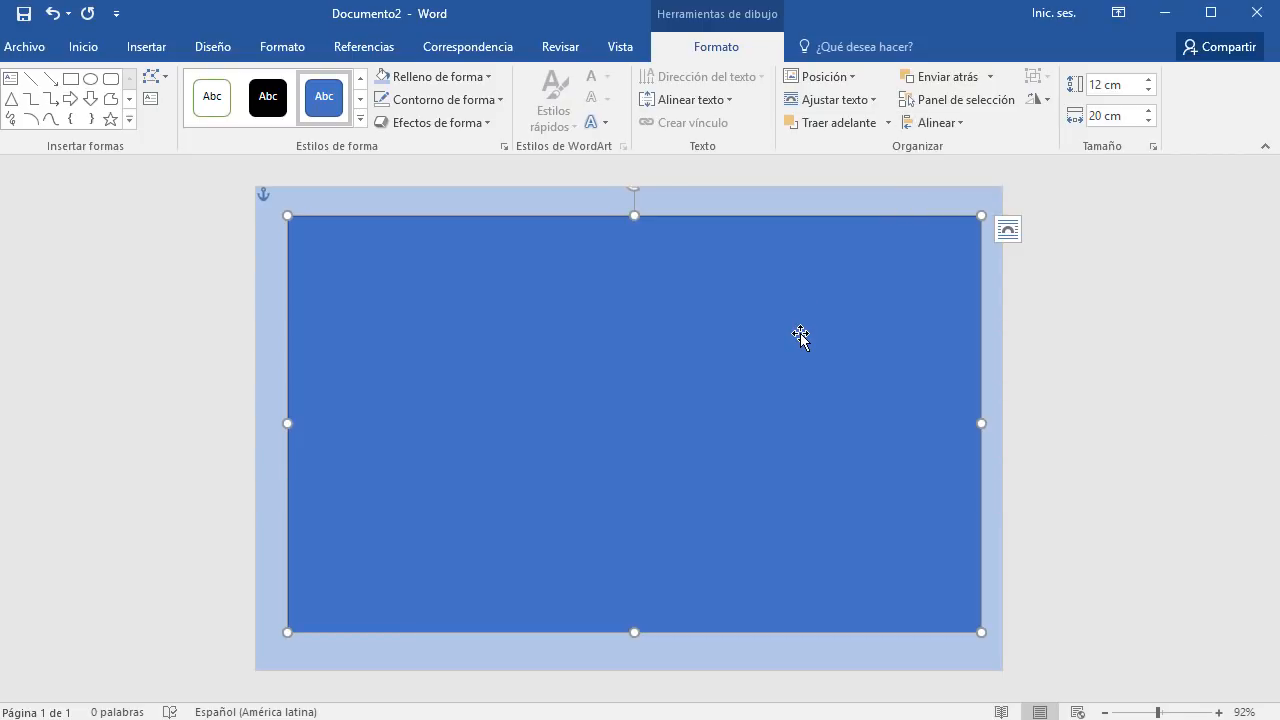
left_click_drag(809, 293, 801, 312)
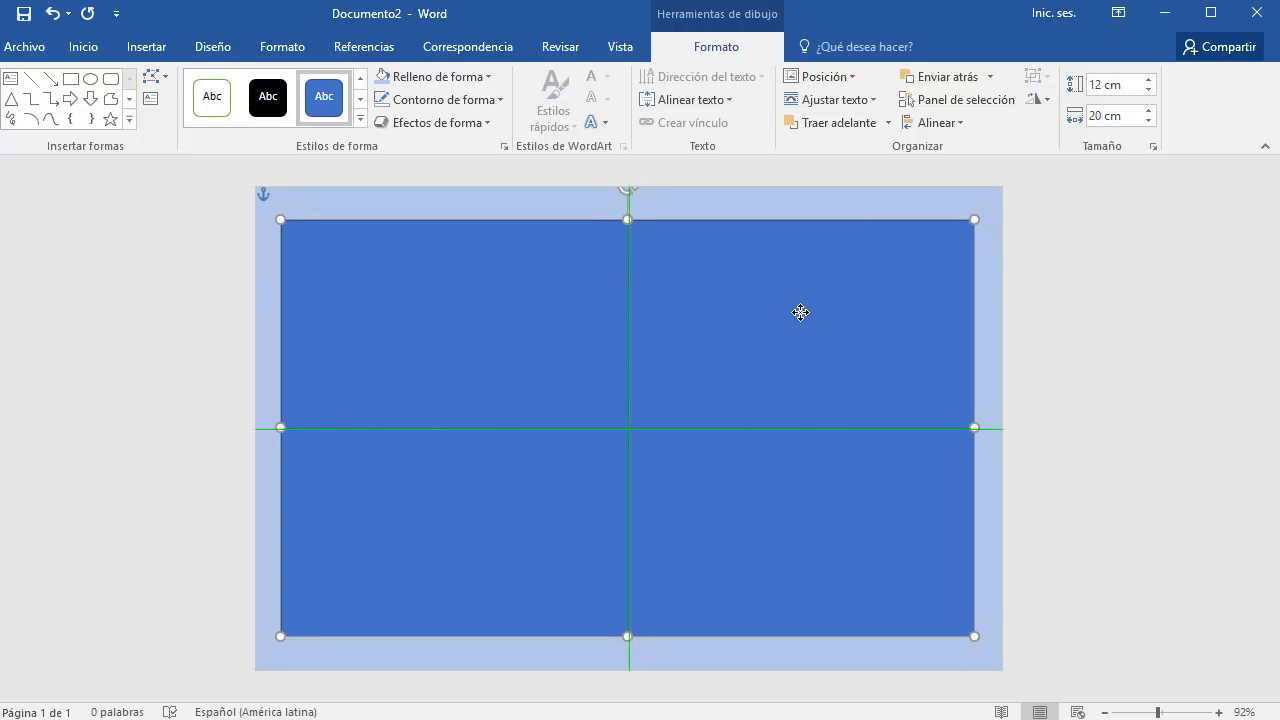
left_click_drag(801, 312, 803, 313)
left_click(1116, 368)
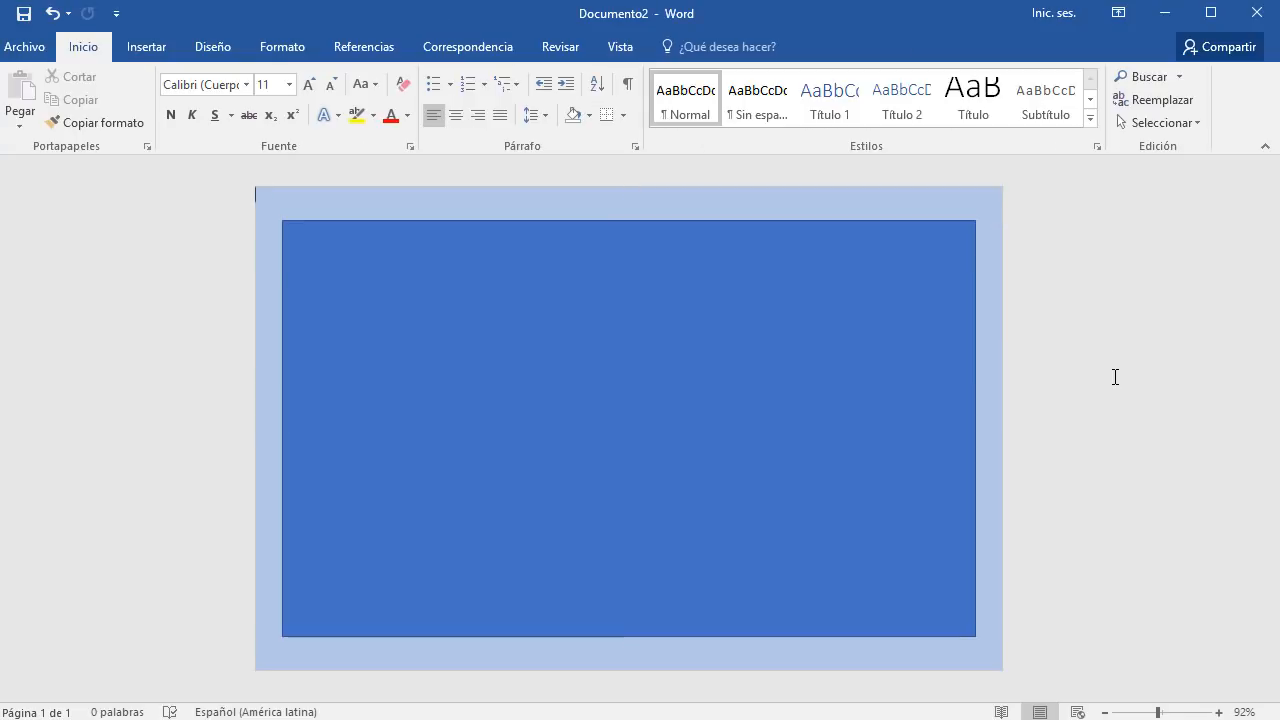
Remove the inner rectangle's outline
left_click(460, 249)
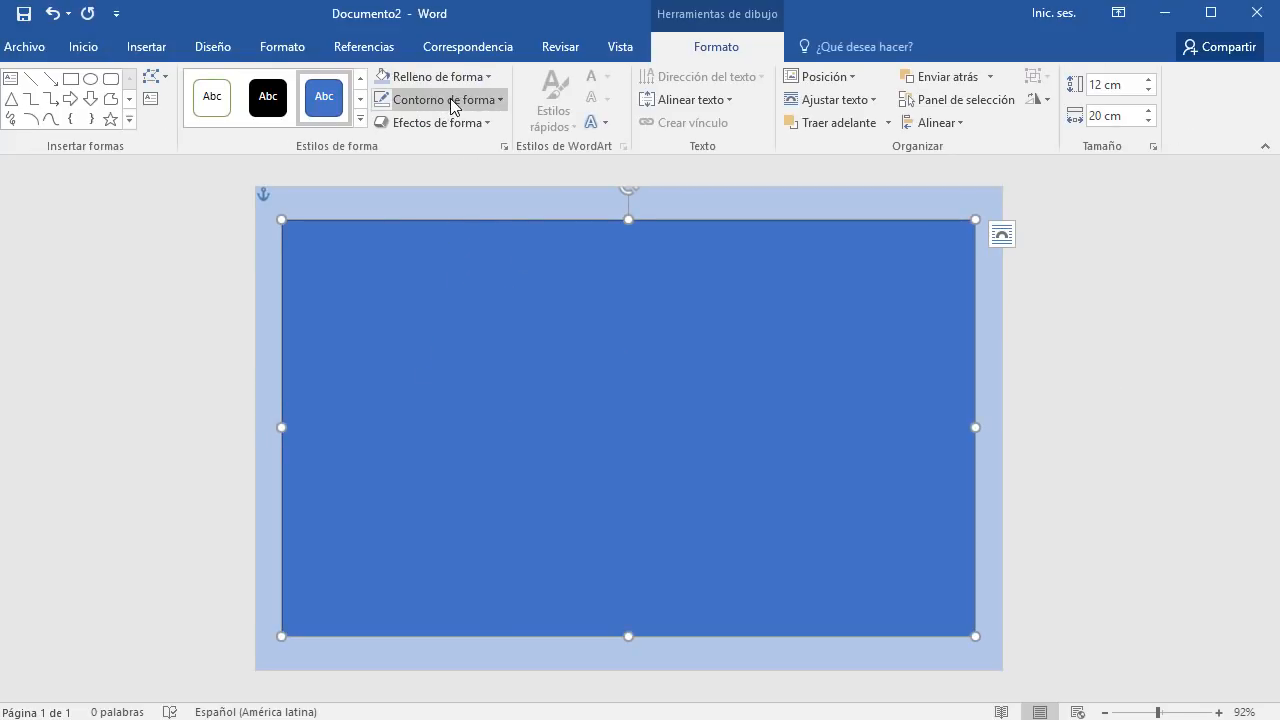
left_click(452, 106)
left_click(434, 276)
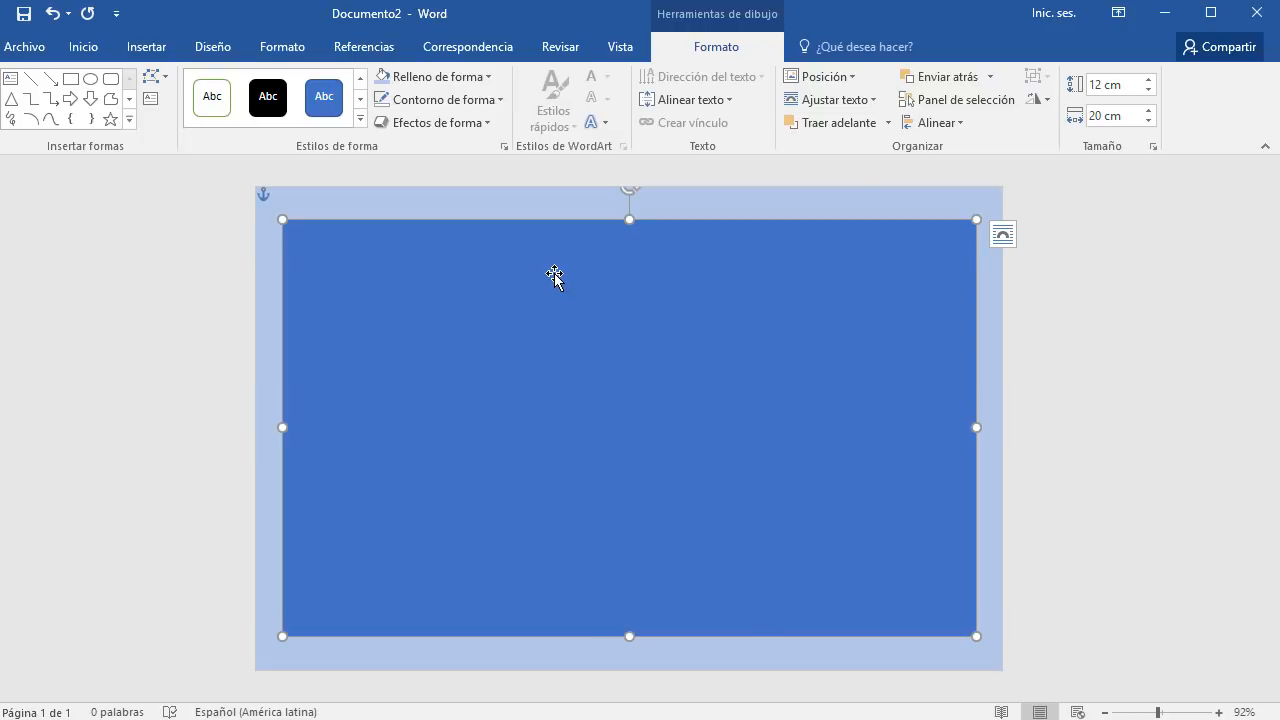
Give the inner rectangle a pattern fill (Relleno de trama) using the sparsest dotted pattern, the first in the pattern grid
left_click(474, 78)
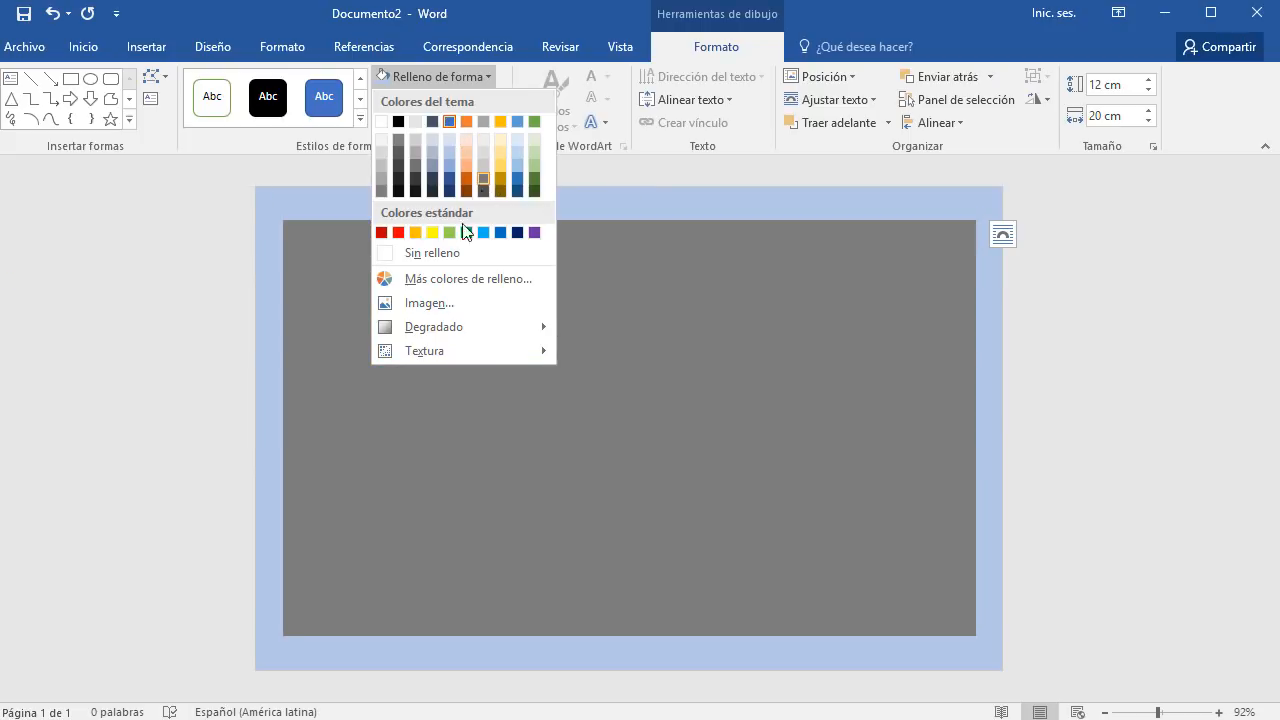
mouse_move(439, 346)
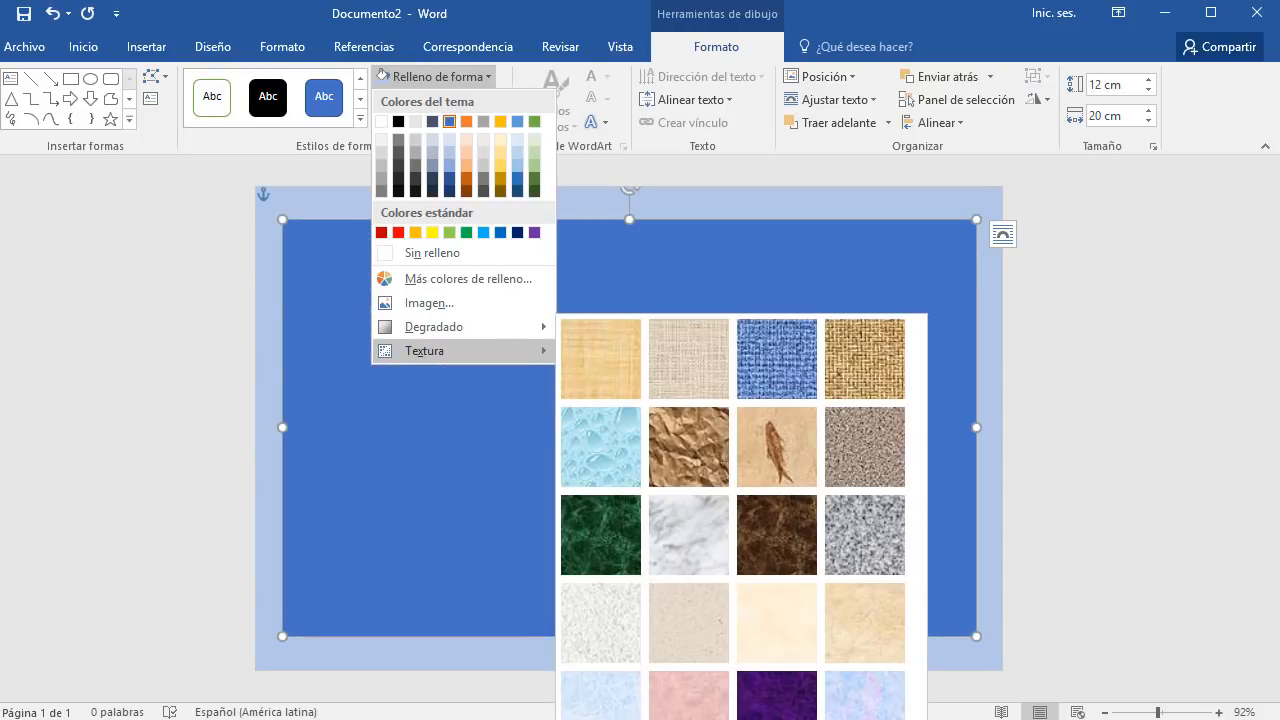
left_click(640, 718)
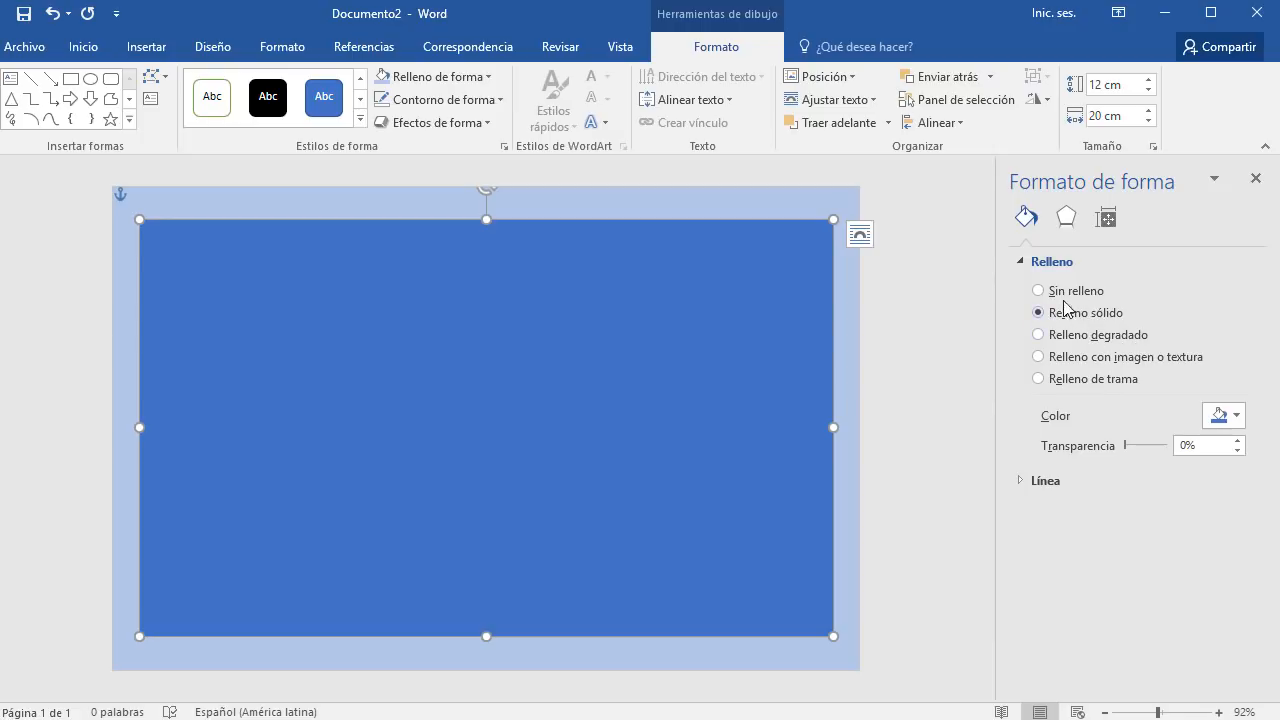
left_click(1050, 379)
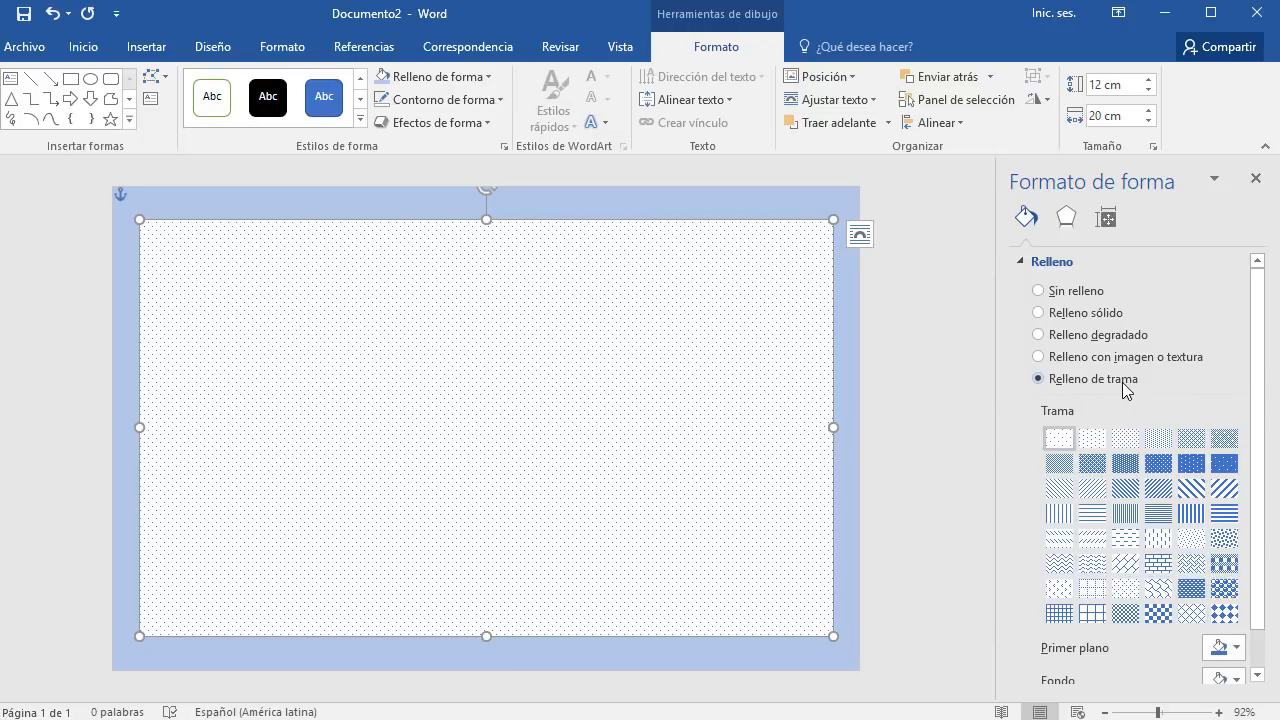
left_click(1224, 440)
left_click(1059, 438)
left_click(934, 389)
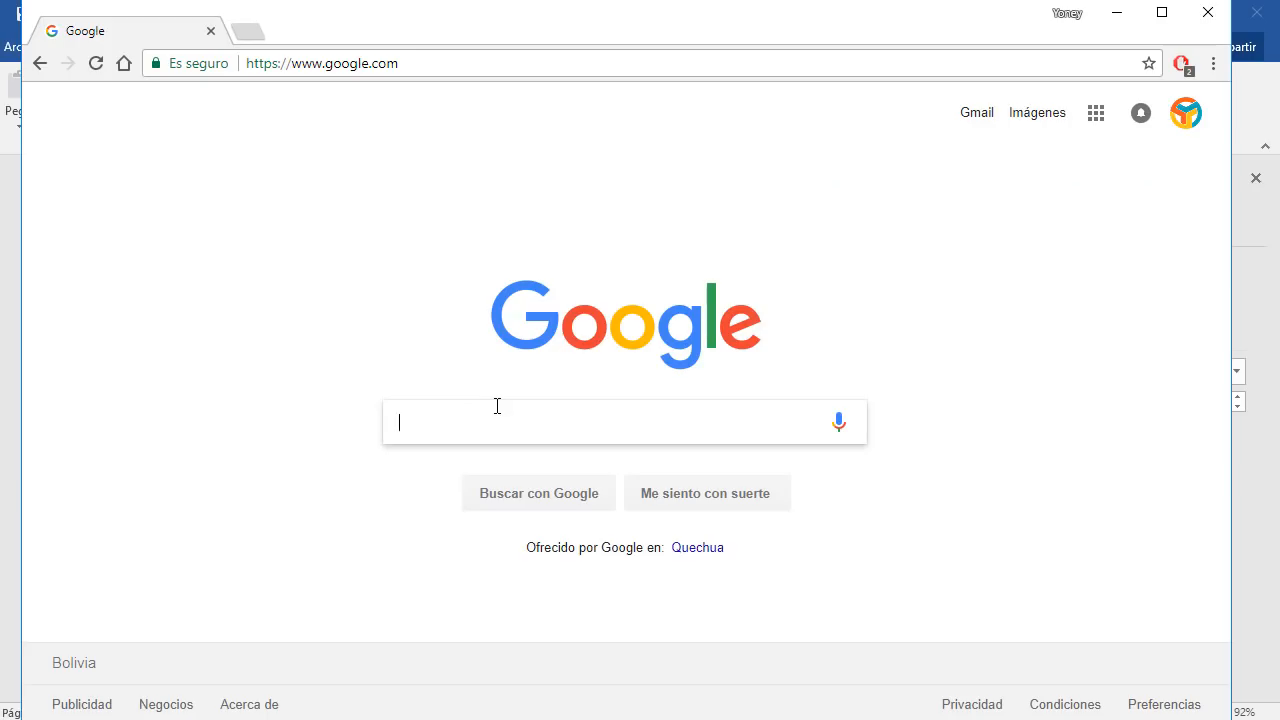
Switch to the Chrome browser and search Google for images of "carro de bebe png"
left_click(498, 430)
type("ca")
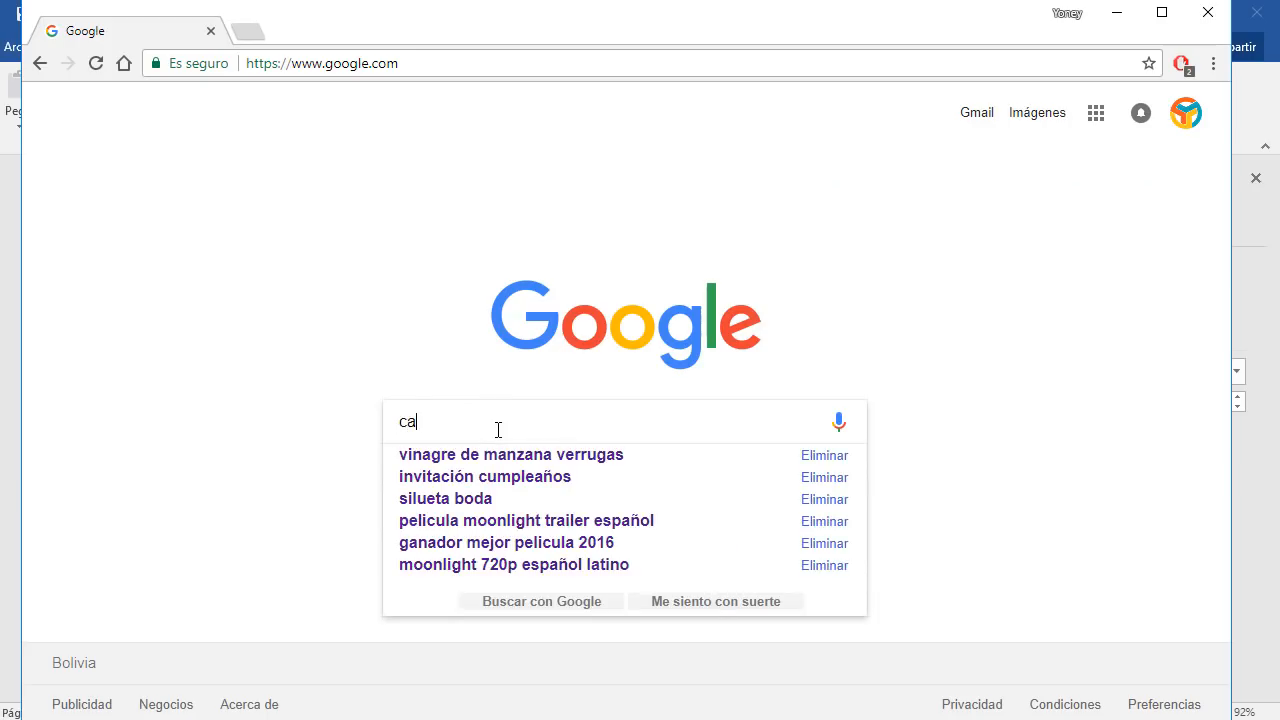
type("rro de bebe png")
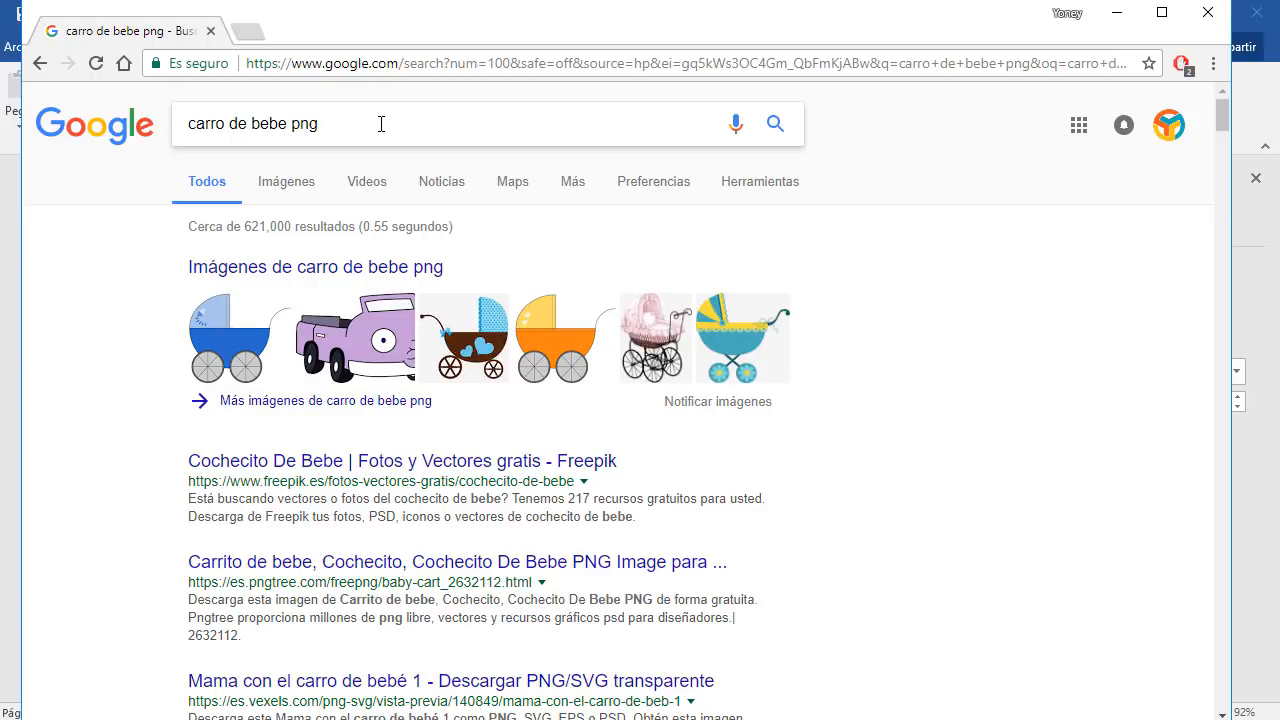
double_click(306, 125)
left_click(368, 123)
left_click(298, 190)
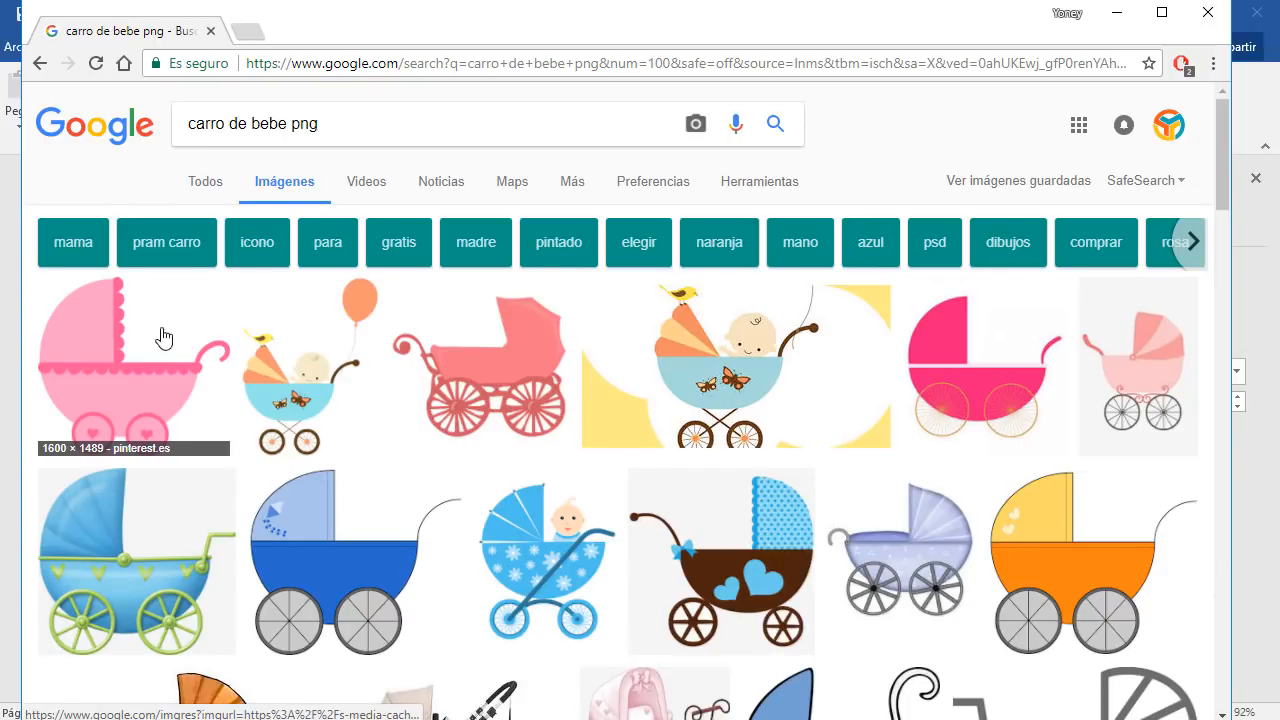
Preview the blue baby carriage with grey wheels and the related light blue carriage from Amazon to compare their backgrounds
left_click(288, 516)
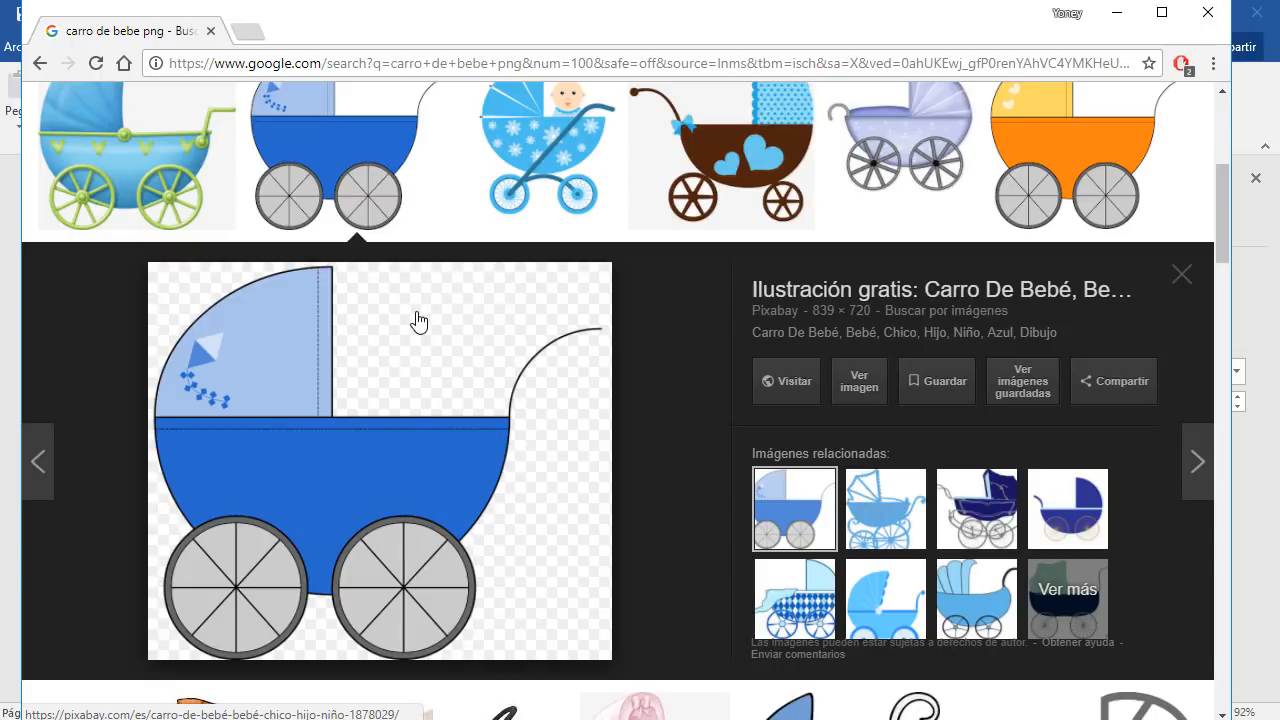
left_click(858, 528)
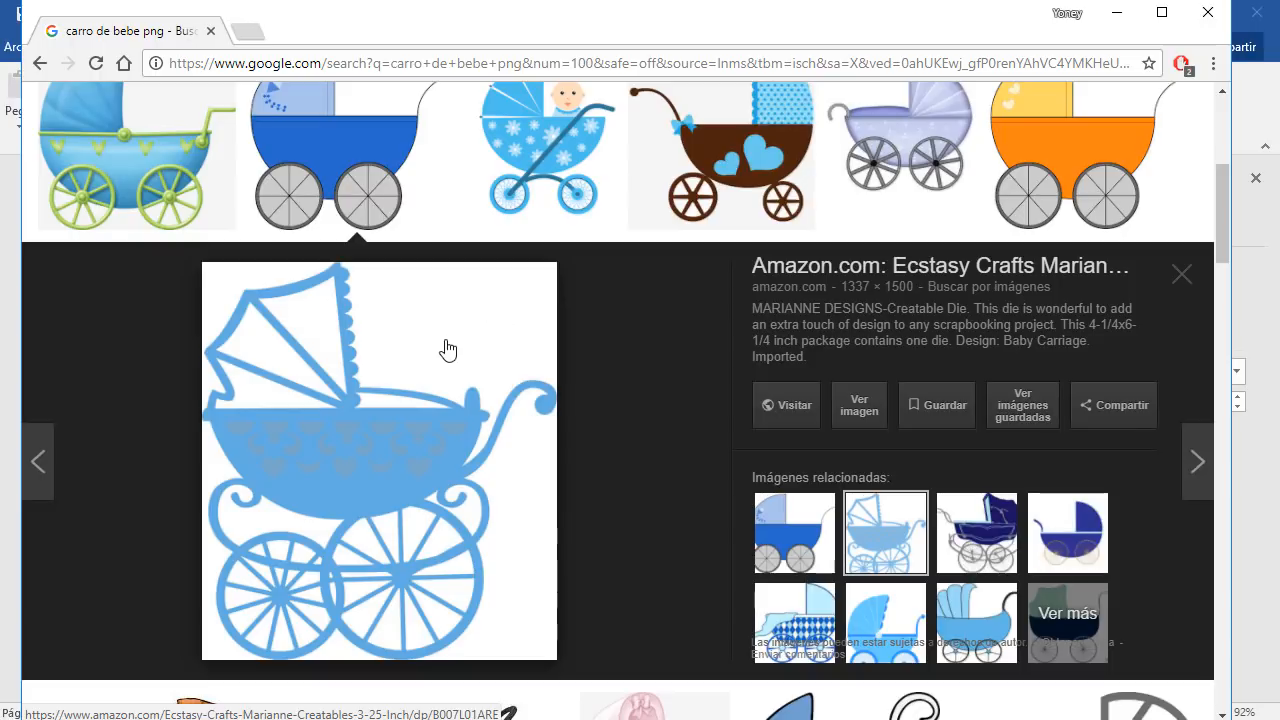
scroll(622, 354, "up", 2)
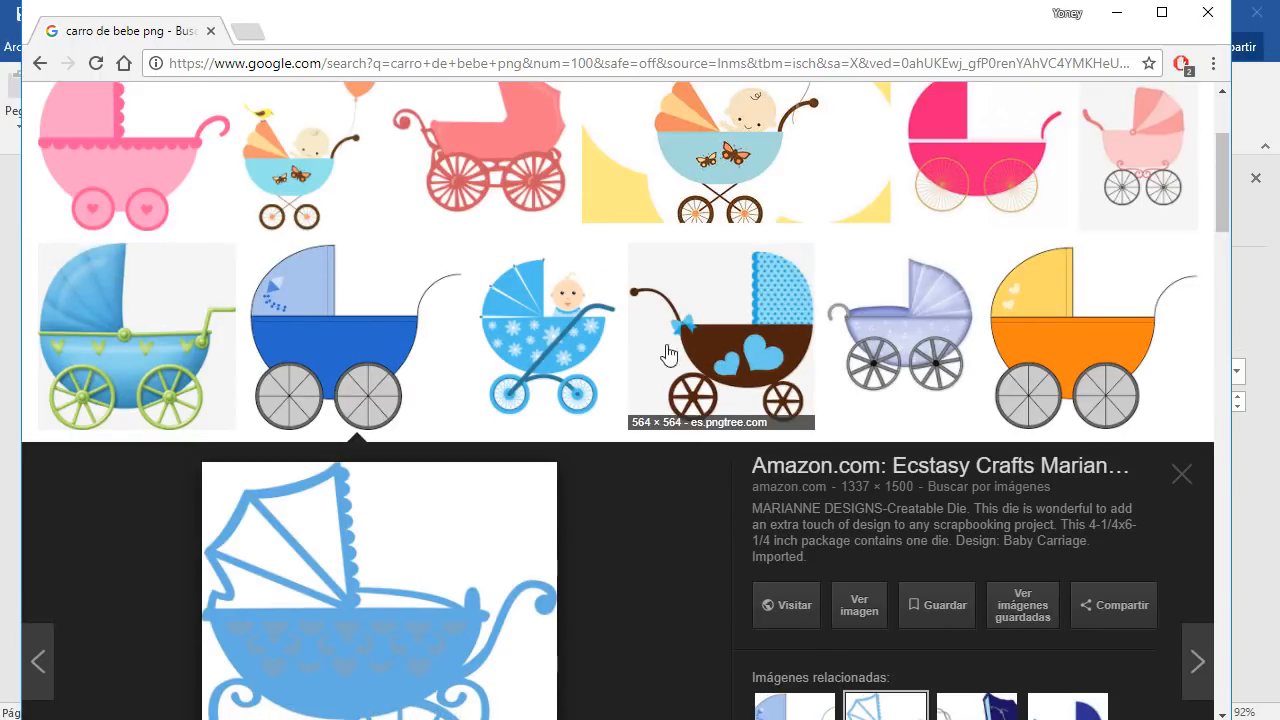
scroll(622, 478, "down", 2)
scroll(423, 391, "up", 1)
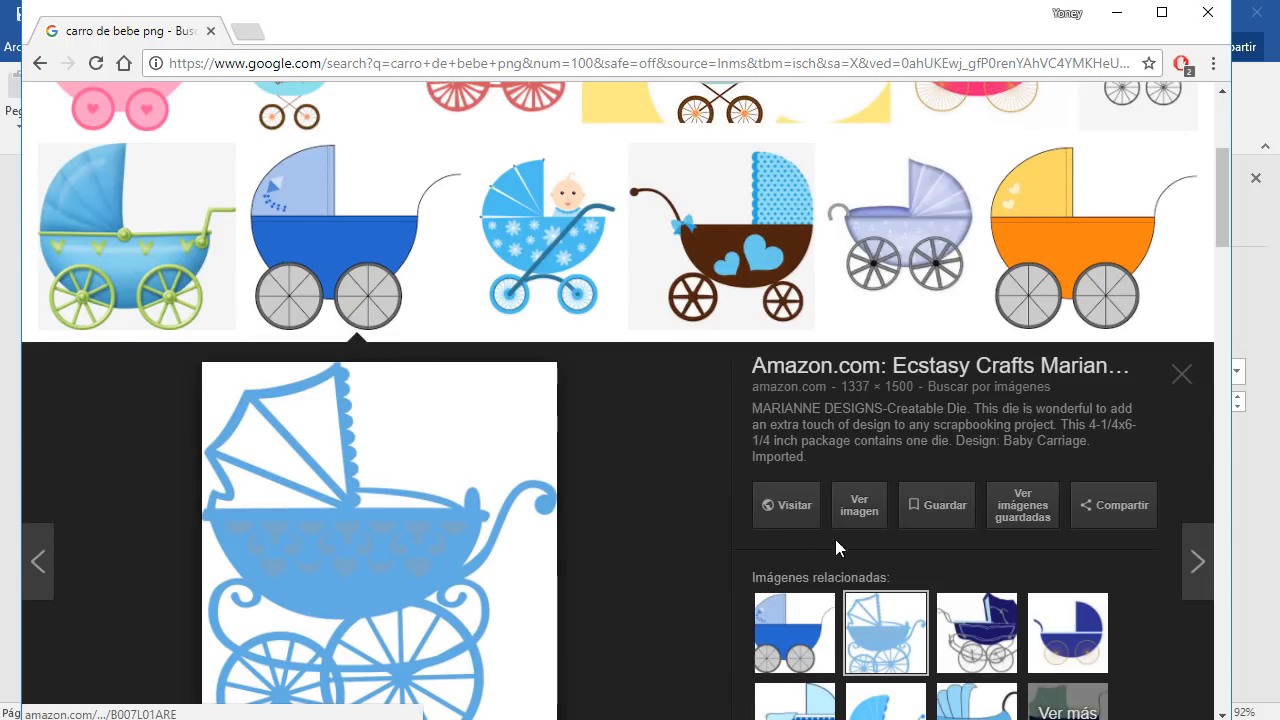
Return to the Pixabay blue carriage preview, view its image in a separate page, and close that page
left_click(793, 632)
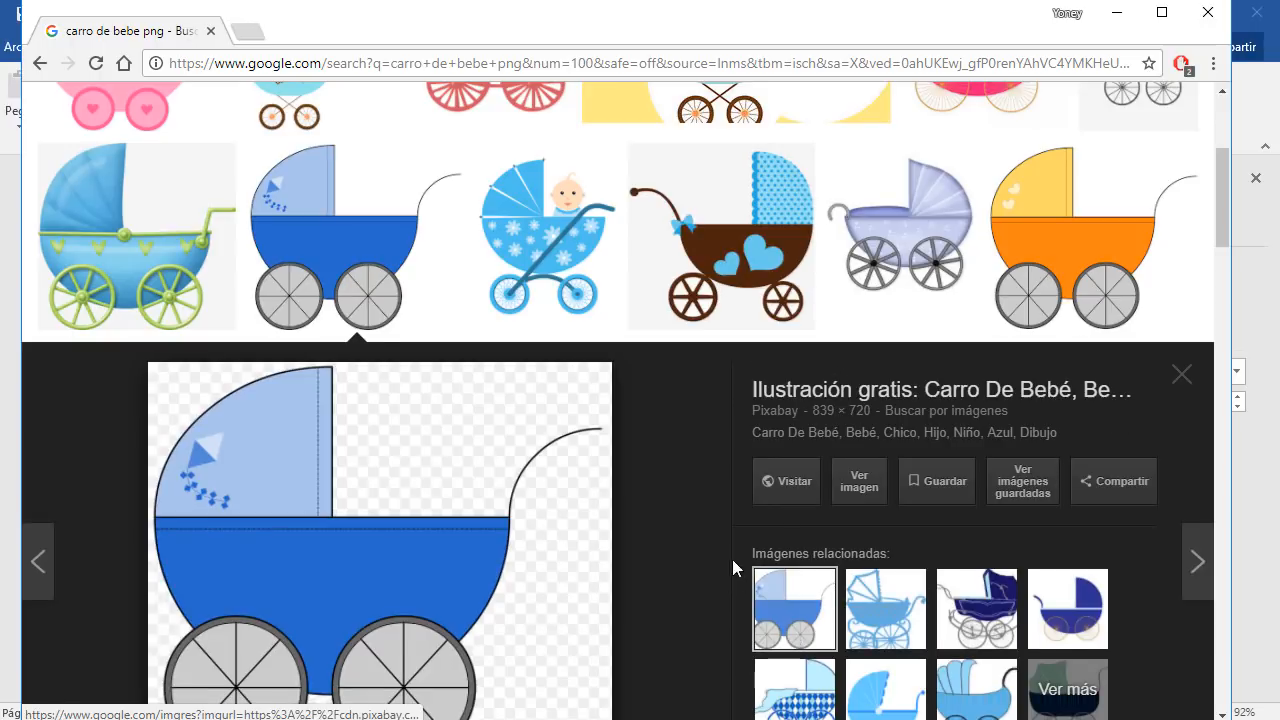
left_click(873, 505)
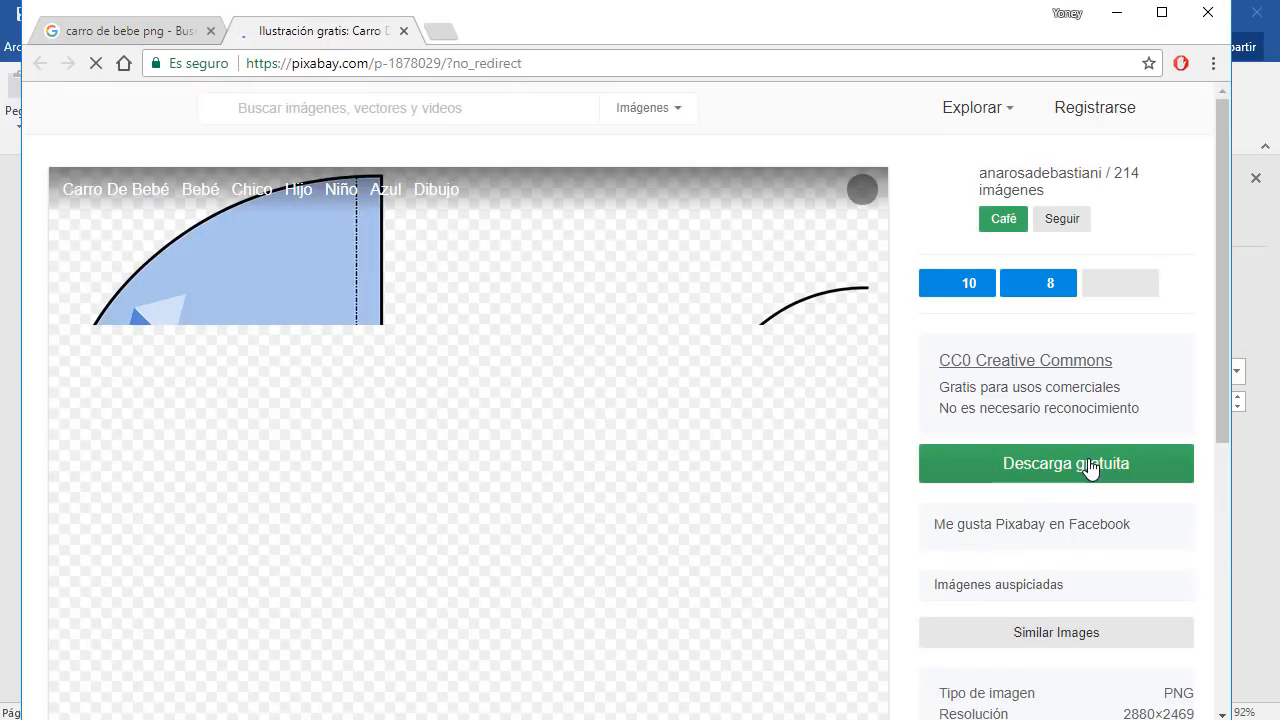
left_click(404, 31)
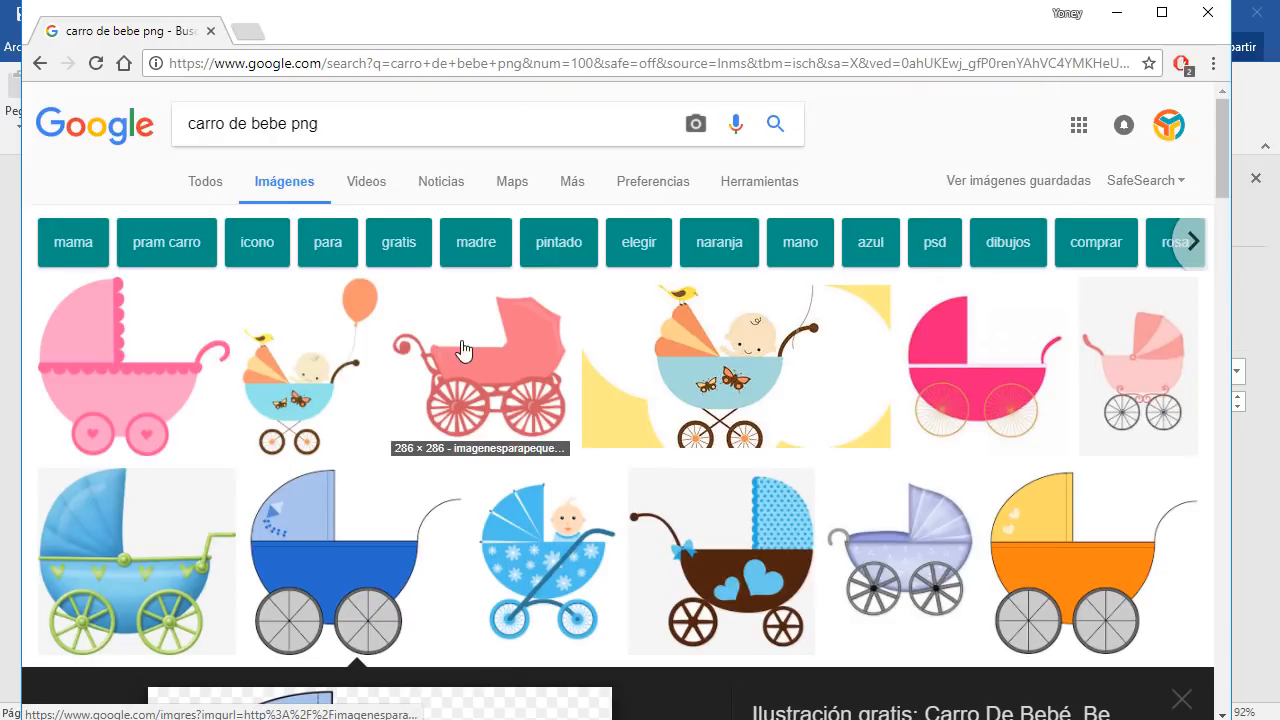
Preview the pink baby carriage from Pinterest, view the full-size image with its saving and copying options, and close it
left_click(175, 352)
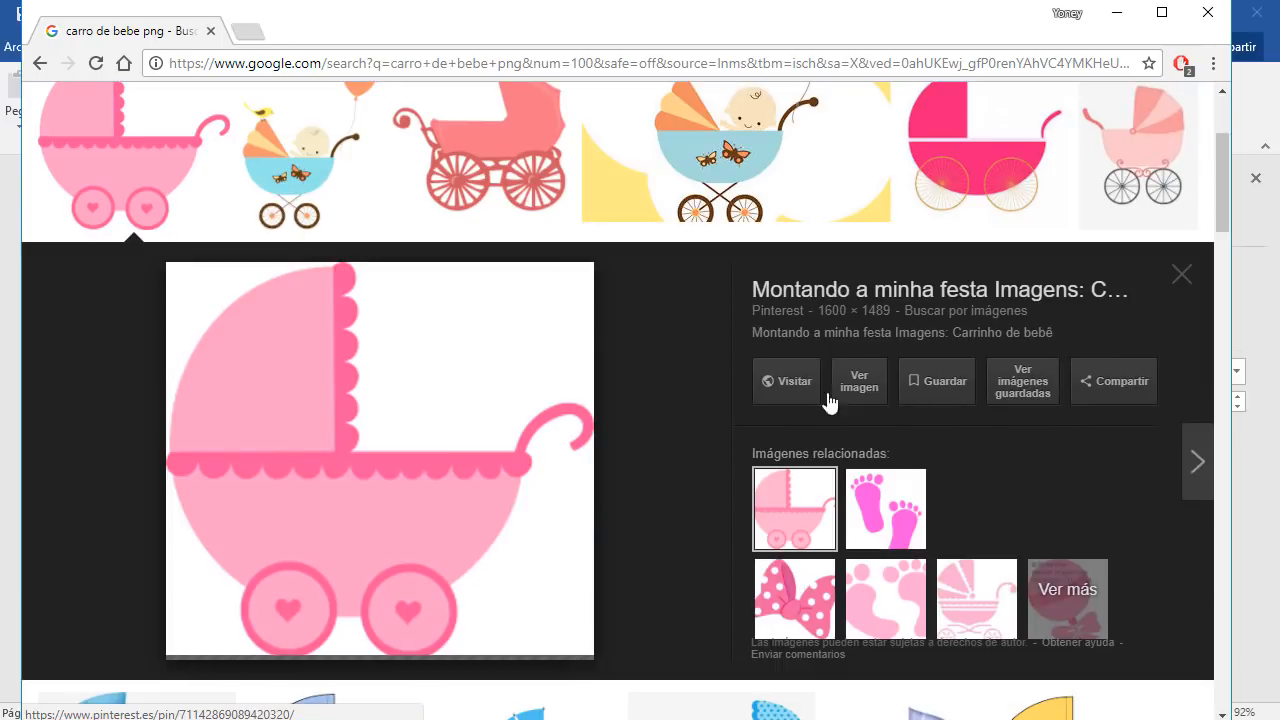
left_click(863, 388)
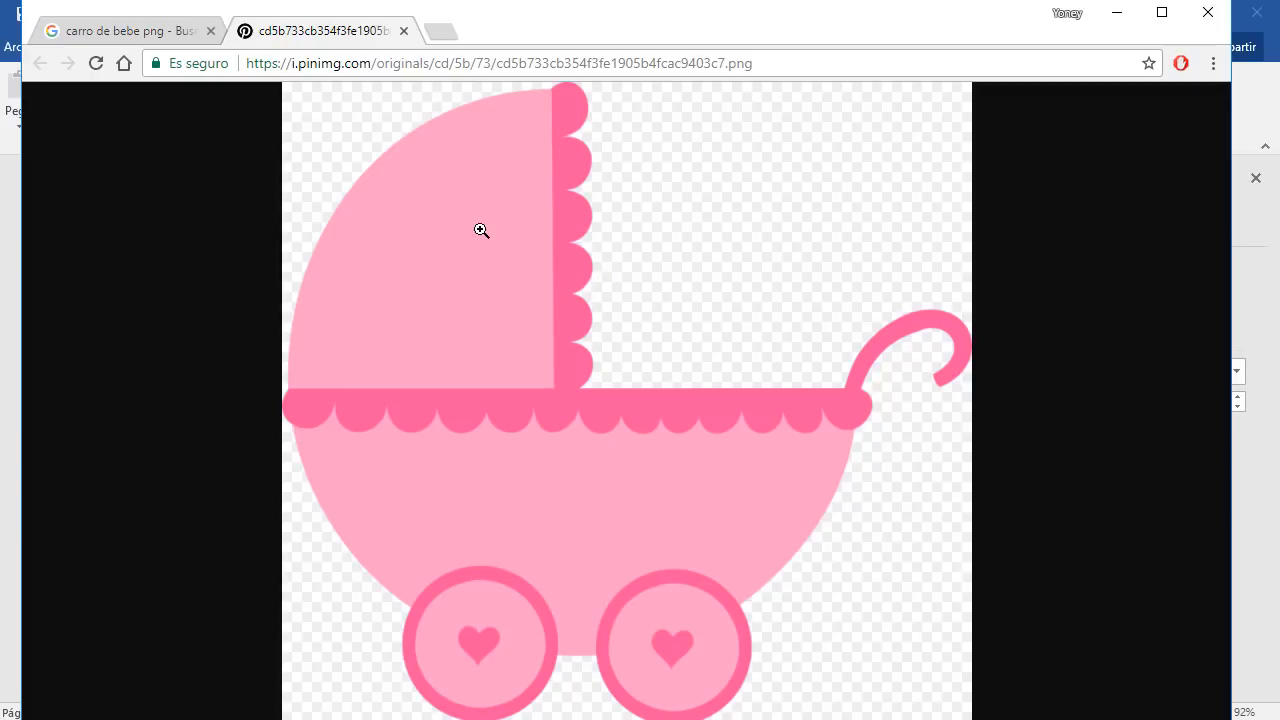
right_click(417, 206)
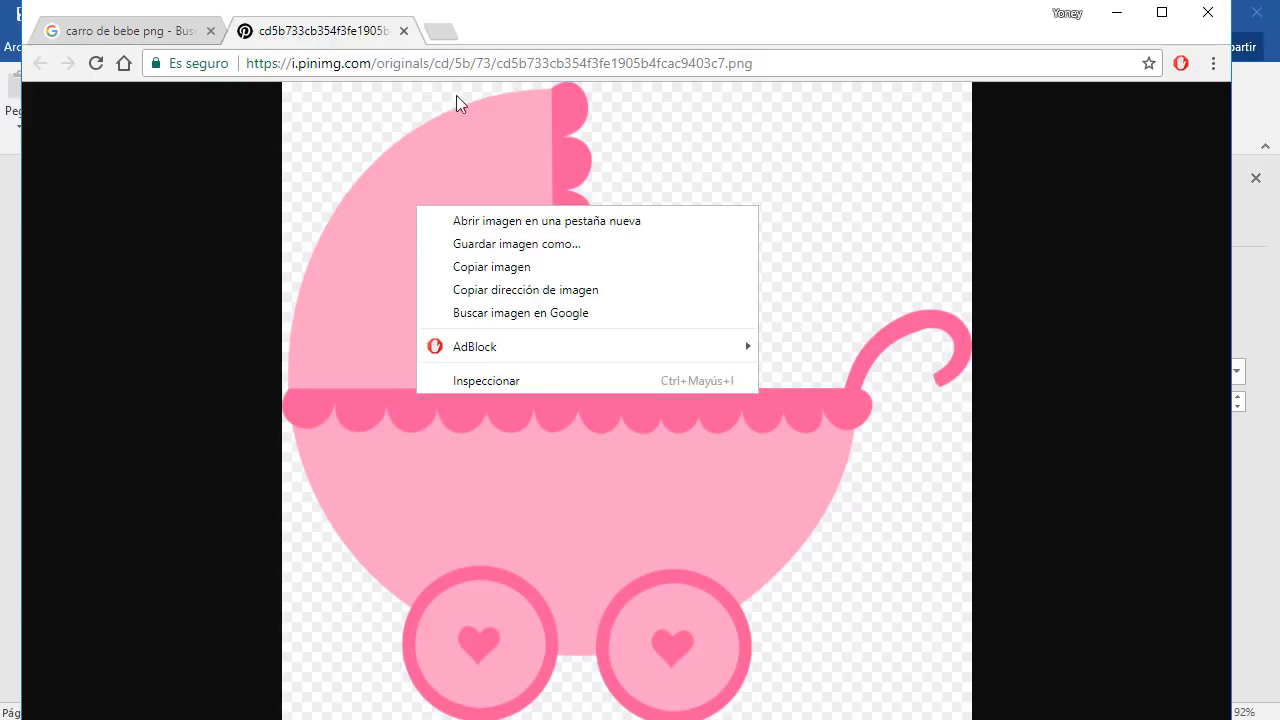
left_click(404, 31)
left_click(404, 31)
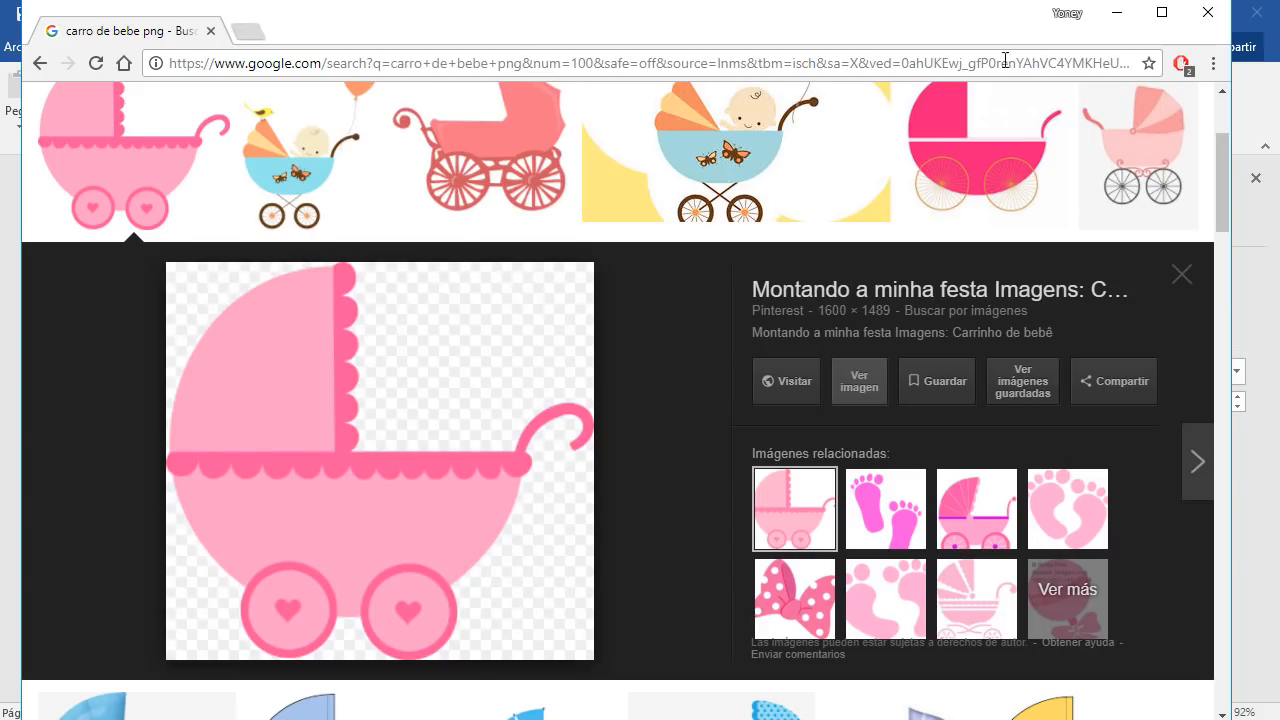
Switch back to Word and insert the picture 00.jpg from the Baby Shower folder on the desktop
left_click(1118, 13)
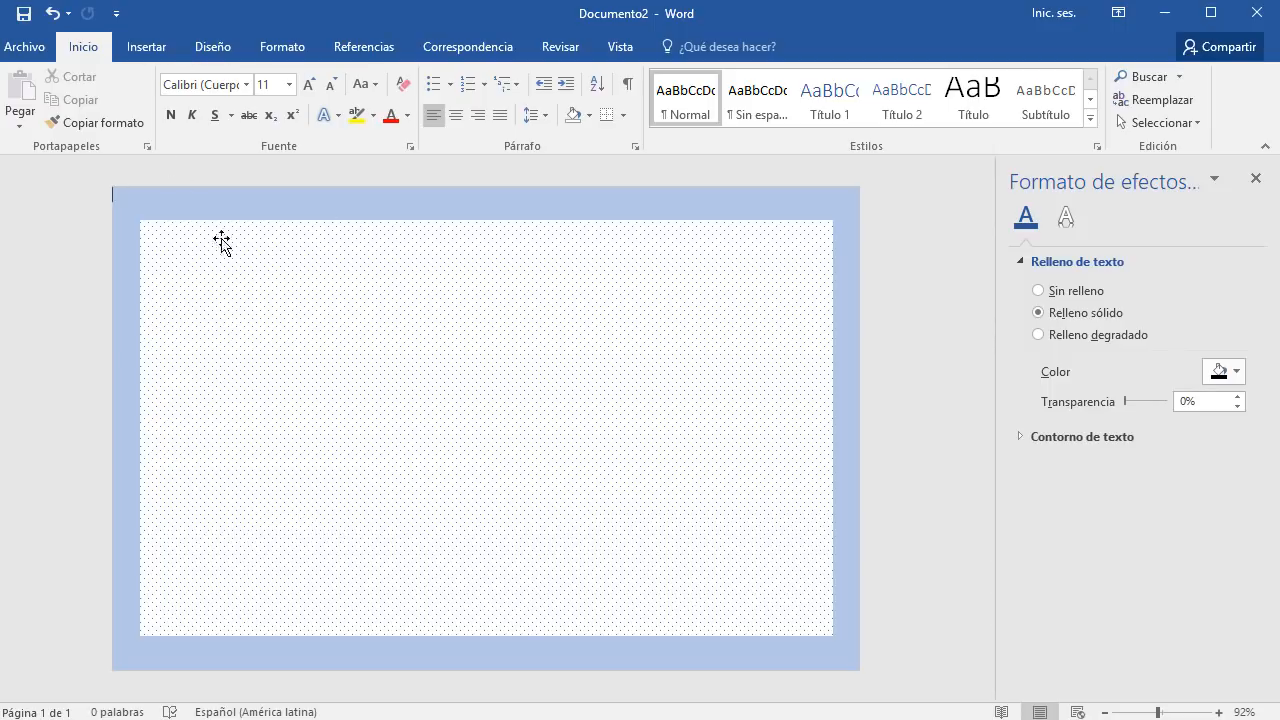
left_click(150, 47)
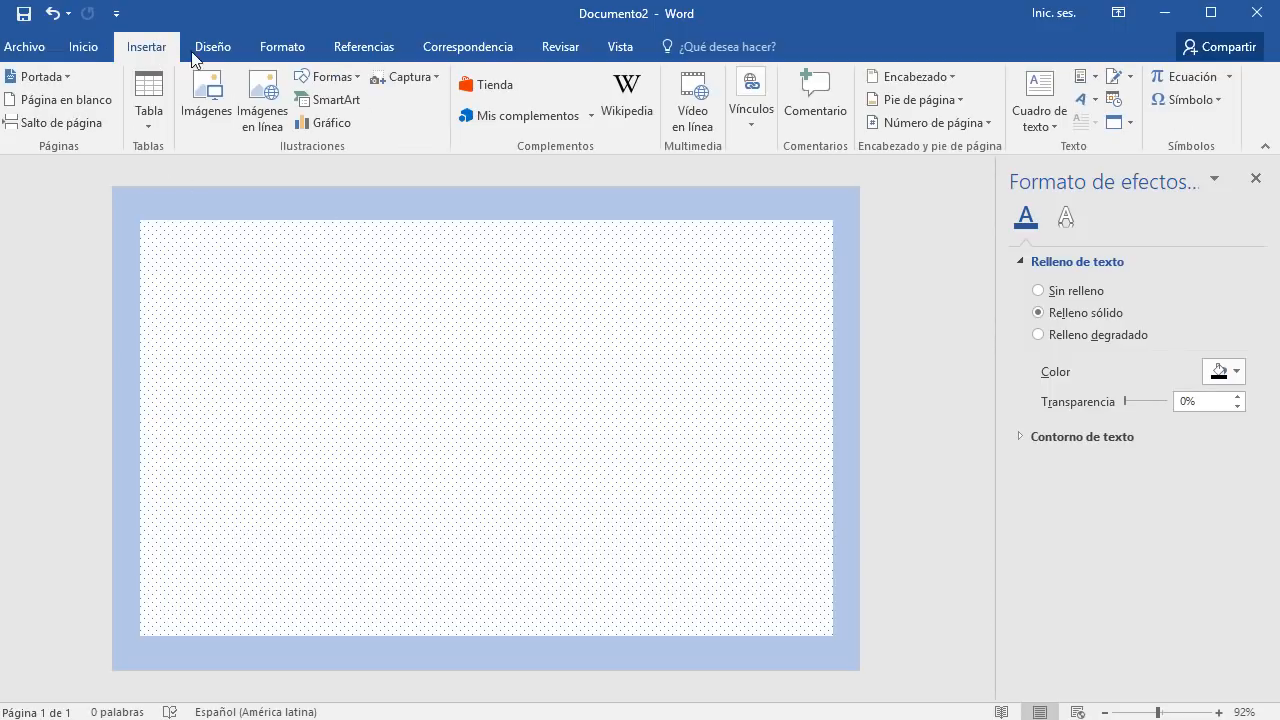
left_click(213, 93)
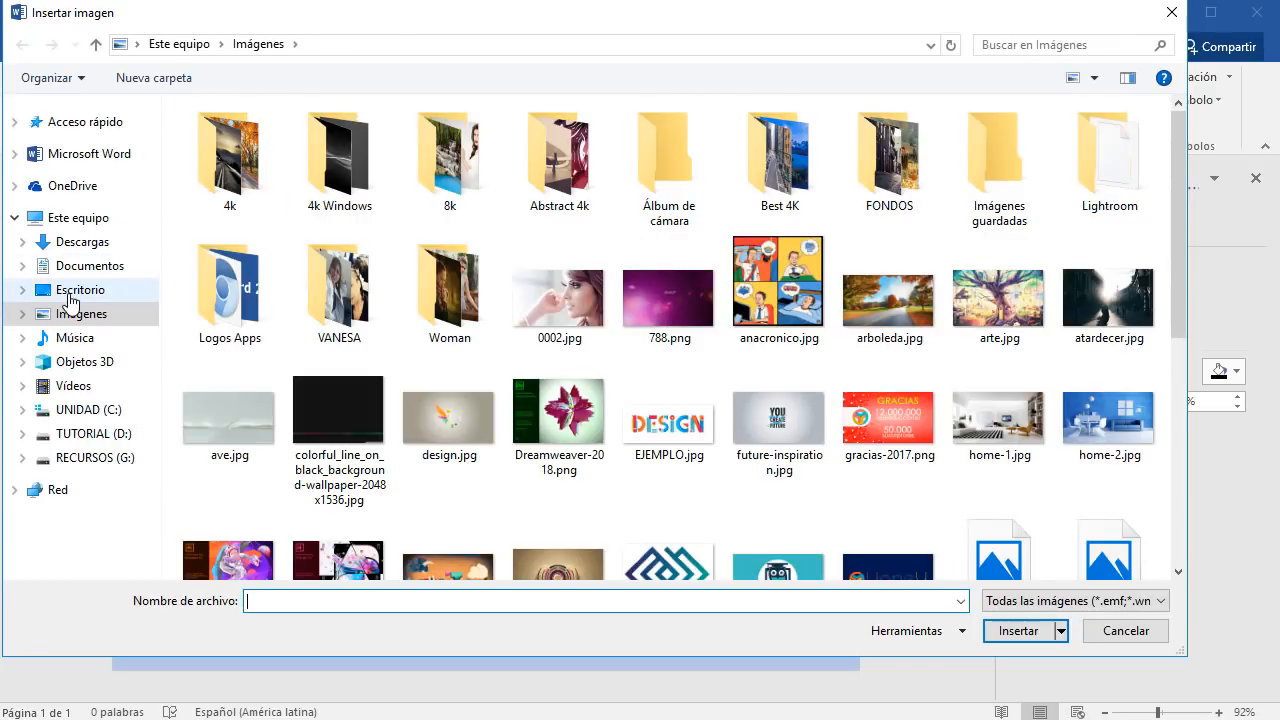
left_click(78, 290)
double_click(225, 160)
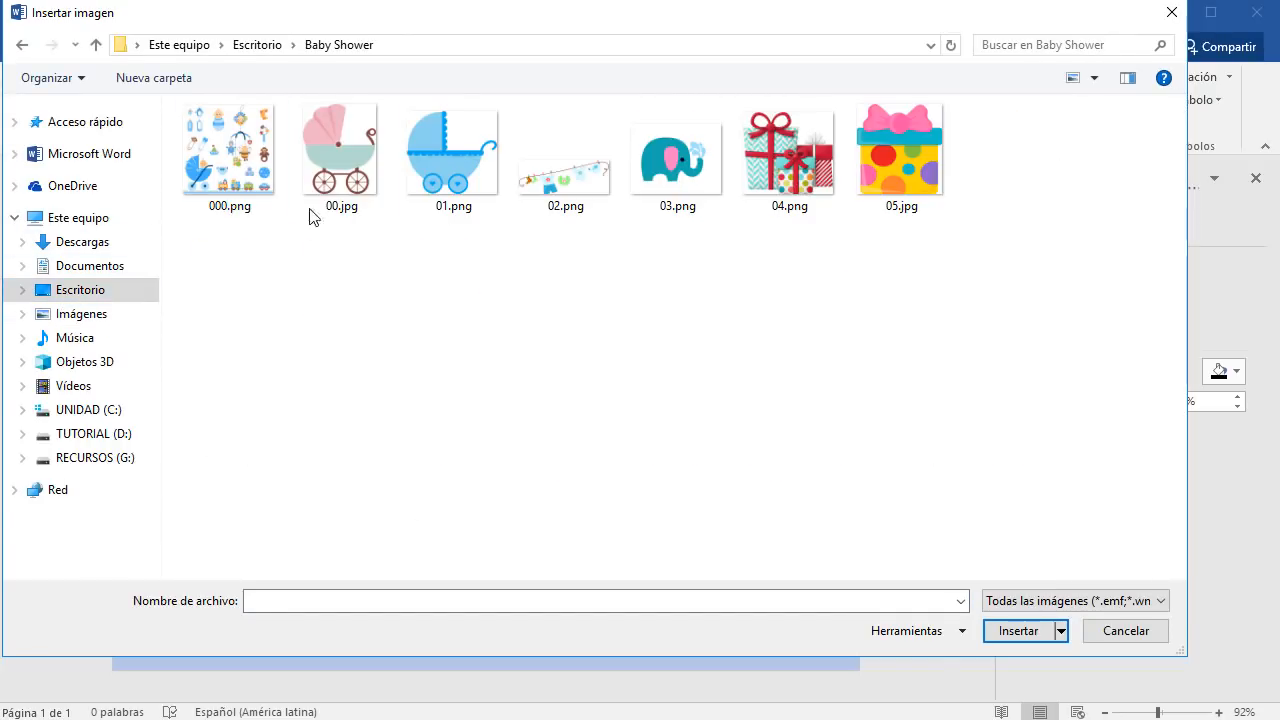
left_click(337, 196)
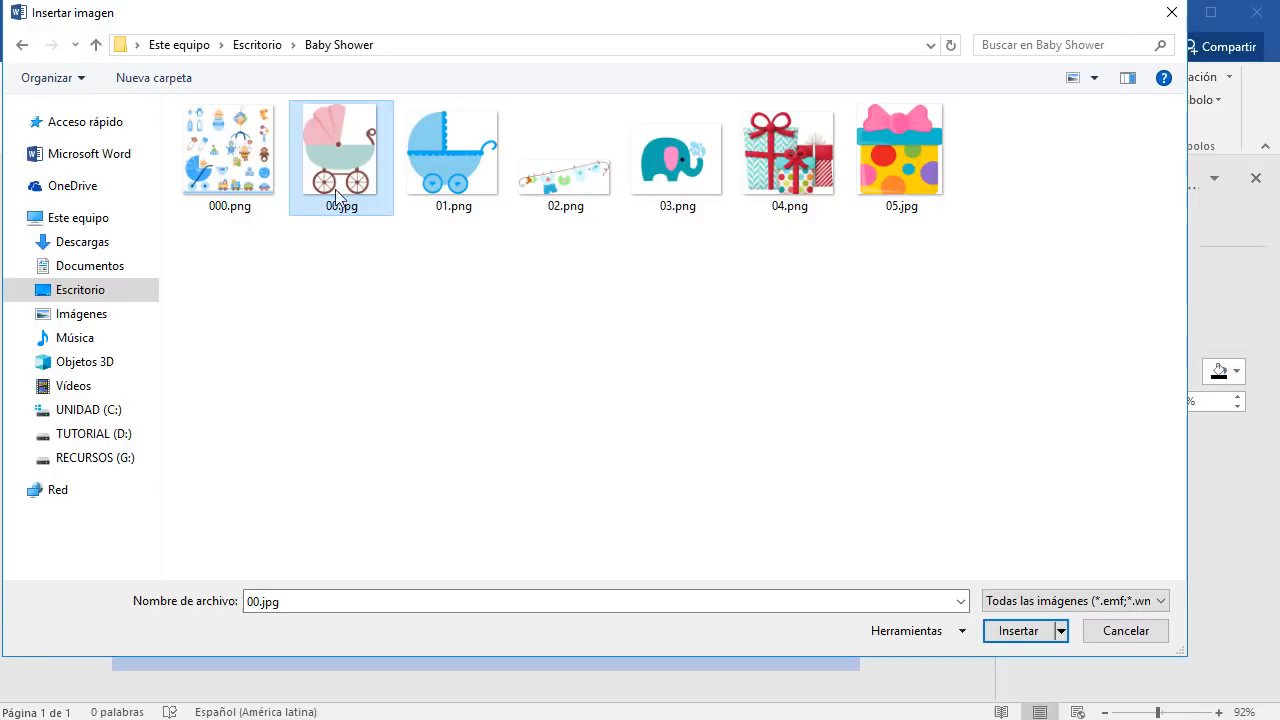
left_click(1009, 637)
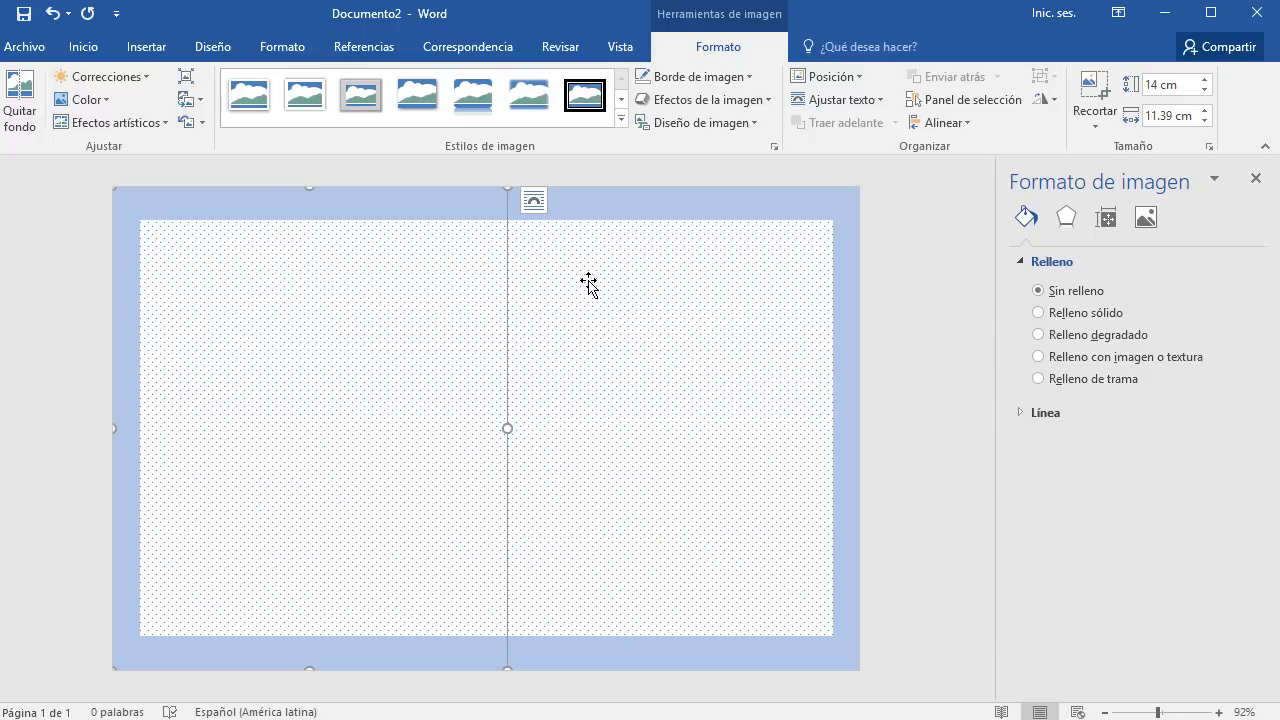
Set the carriage picture's text wrapping to In Front of Text and move it to the middle of the page
left_click(535, 203)
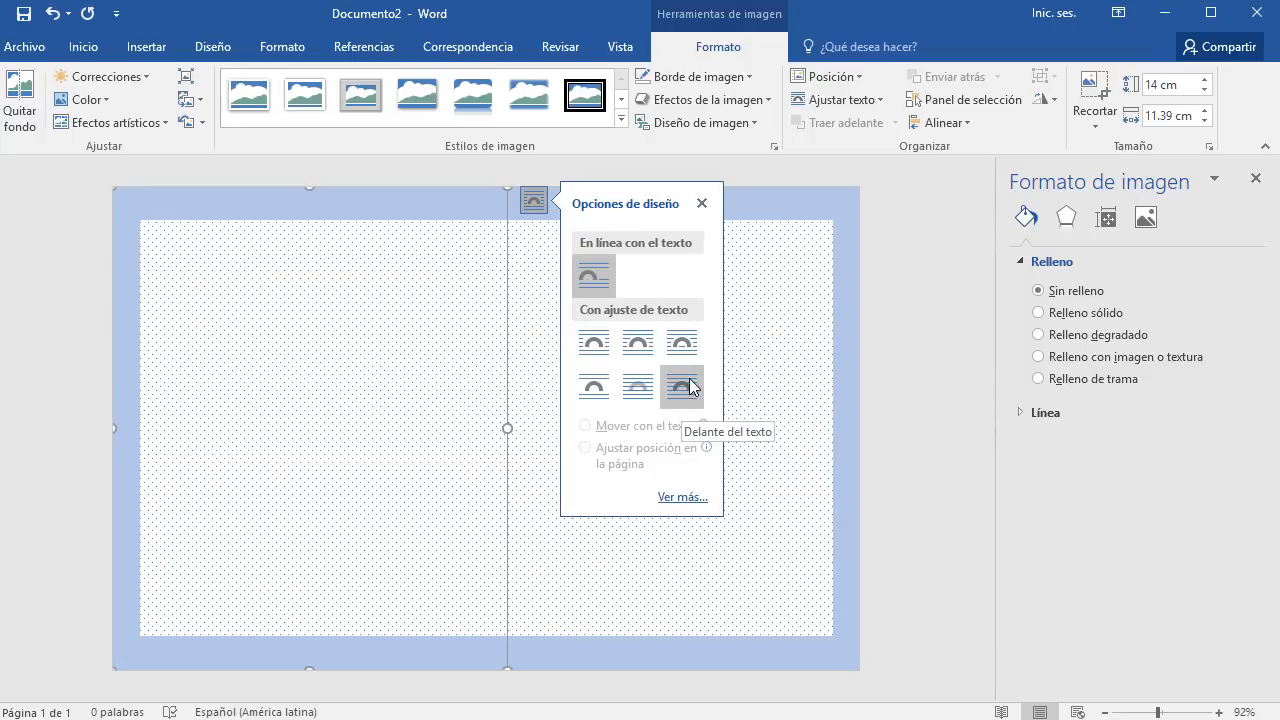
left_click(702, 205)
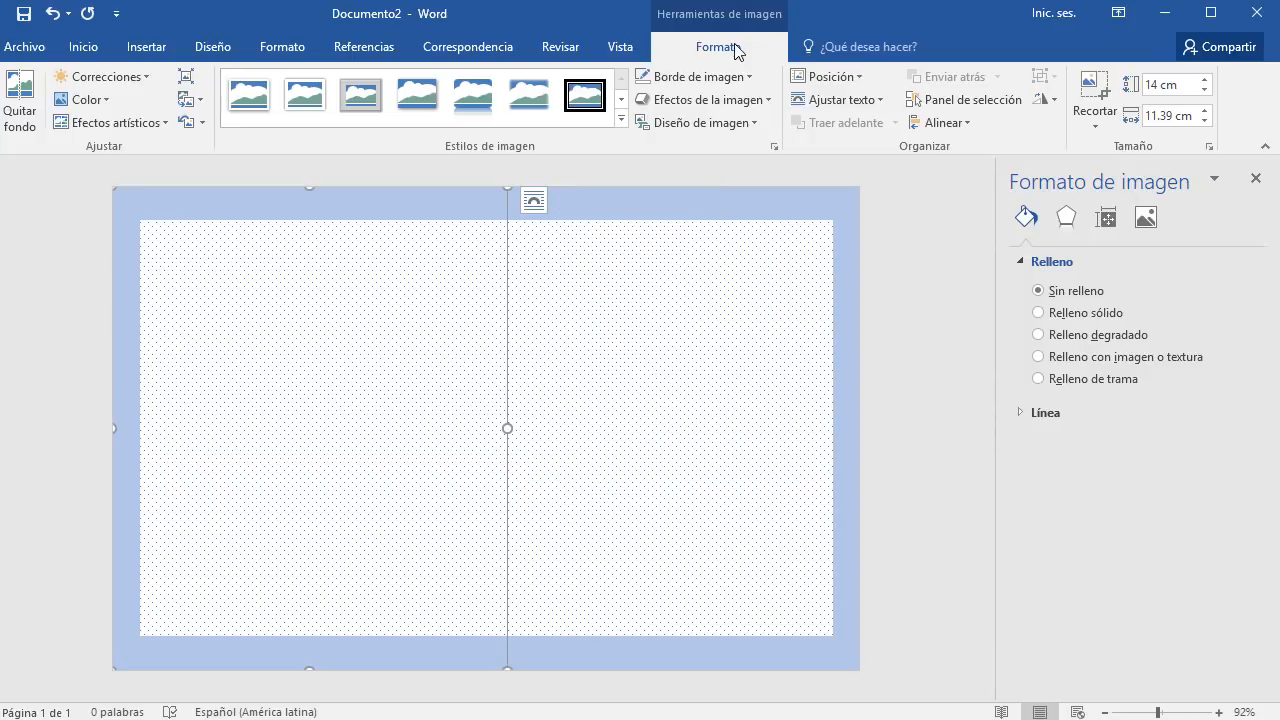
left_click(874, 100)
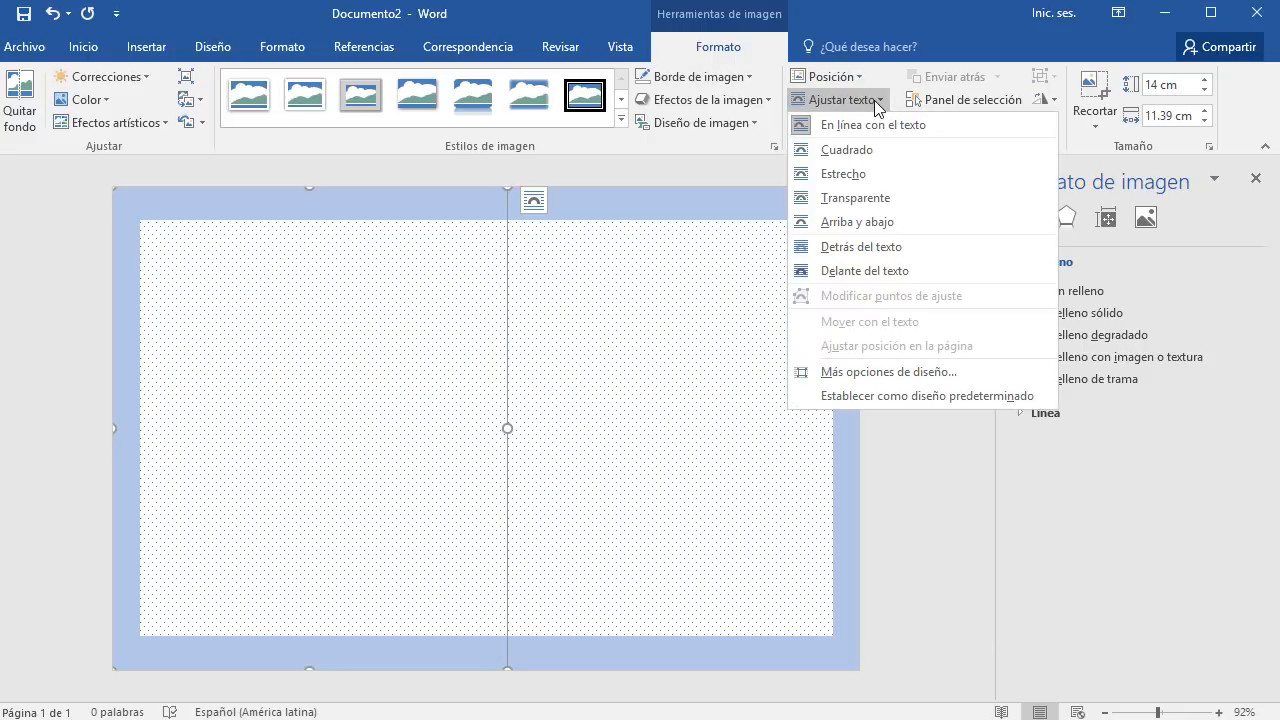
left_click(869, 270)
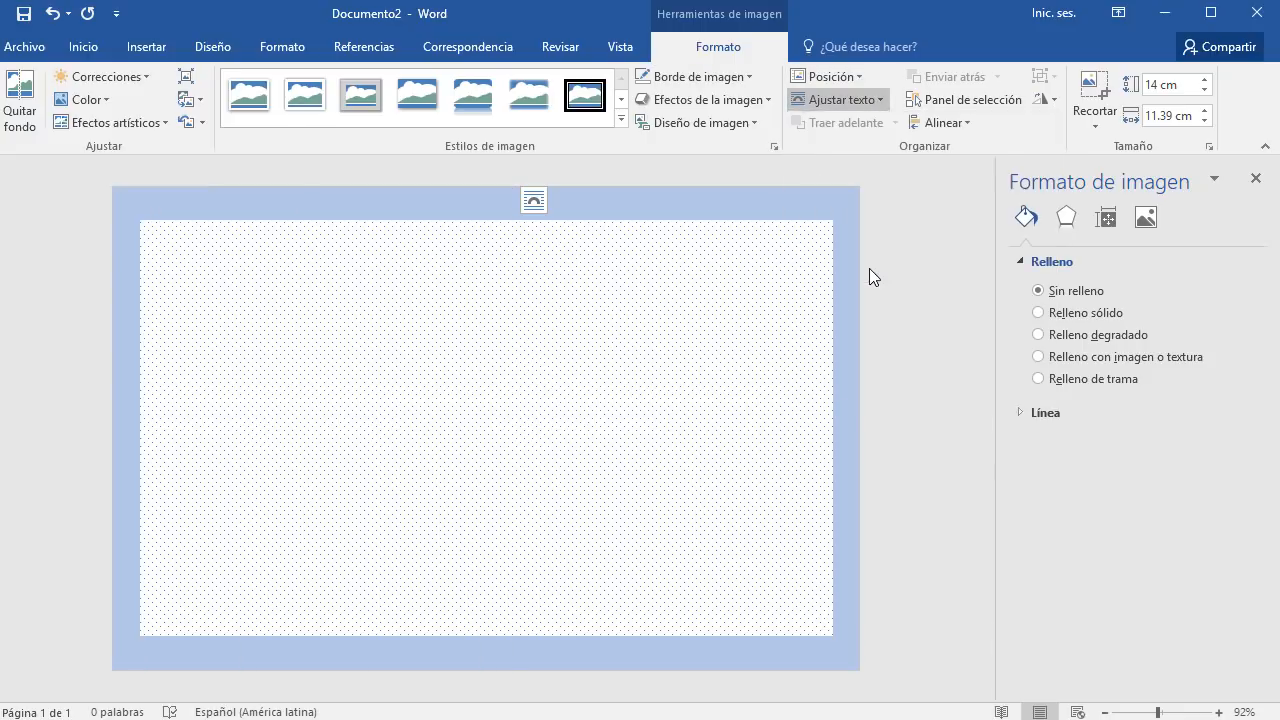
left_click_drag(280, 318, 472, 321)
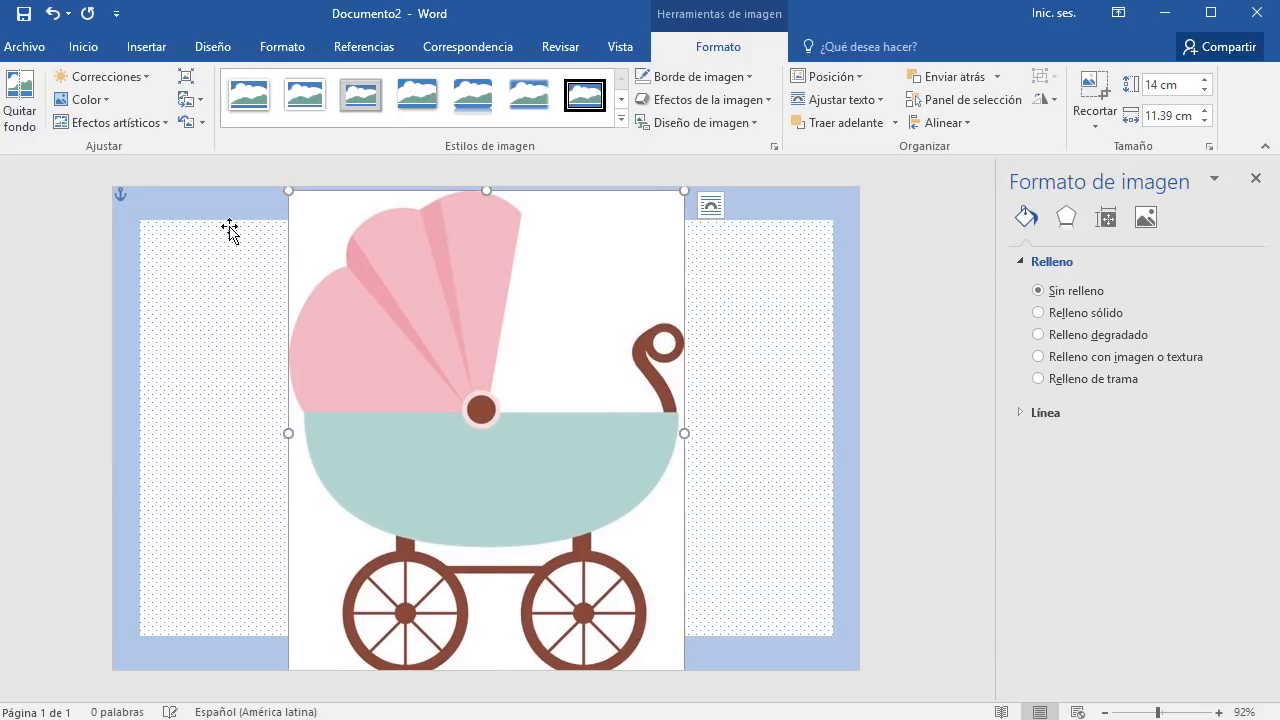
Shrink the carriage picture to about 10.97 × 8.92 cm, close the formatting pane, and reposition the picture near the page's upper middle
left_click_drag(283, 194, 374, 296)
left_click_drag(476, 412, 356, 281)
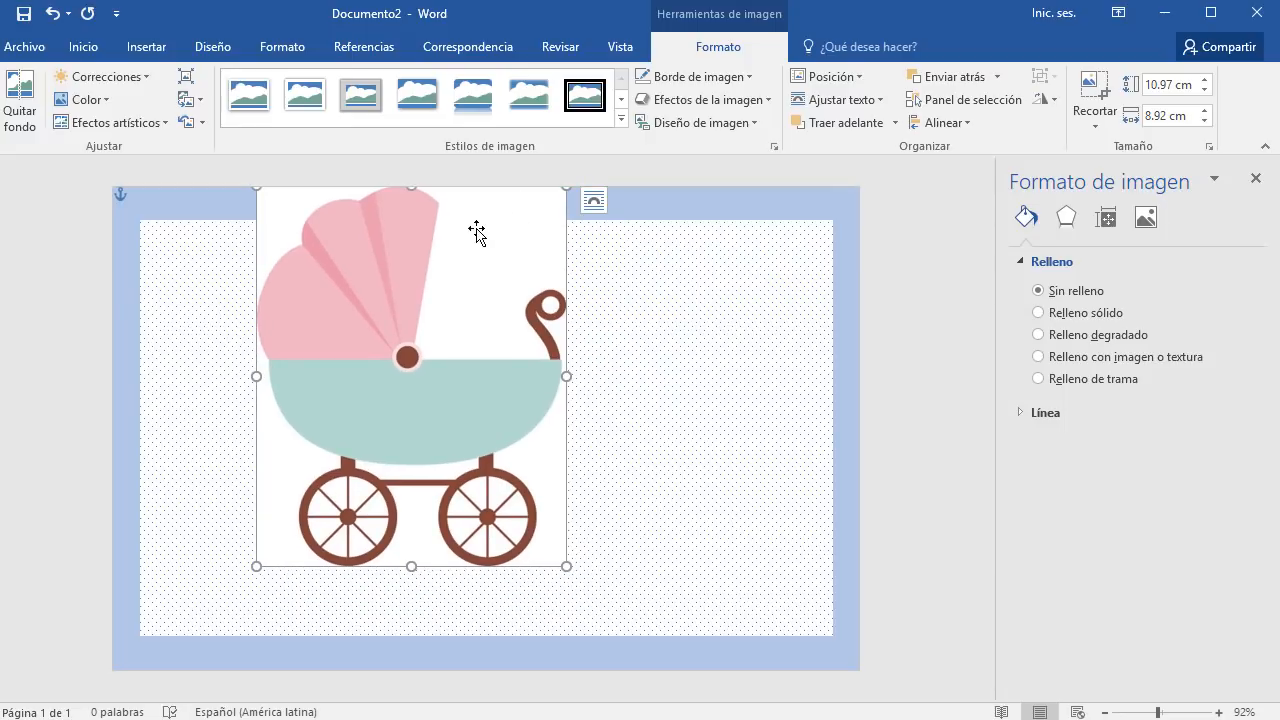
left_click(1255, 178)
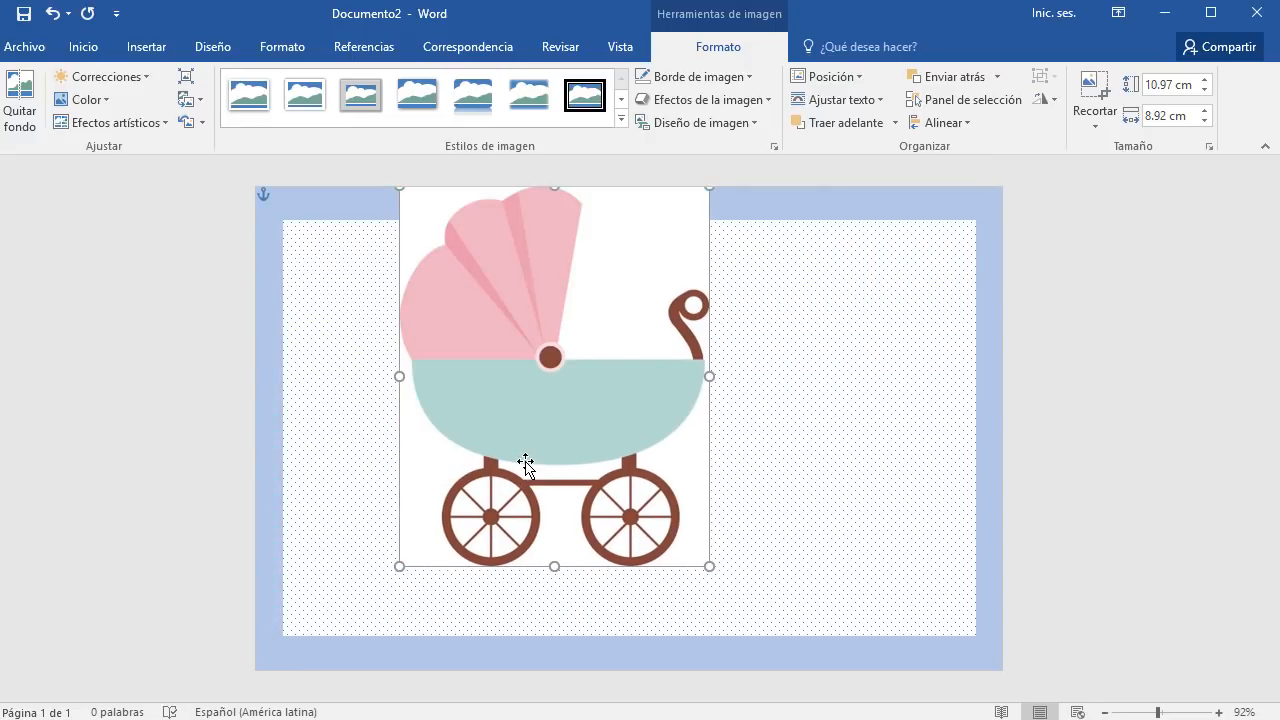
scroll(523, 466, "up", 3)
scroll(661, 503, "up", 3)
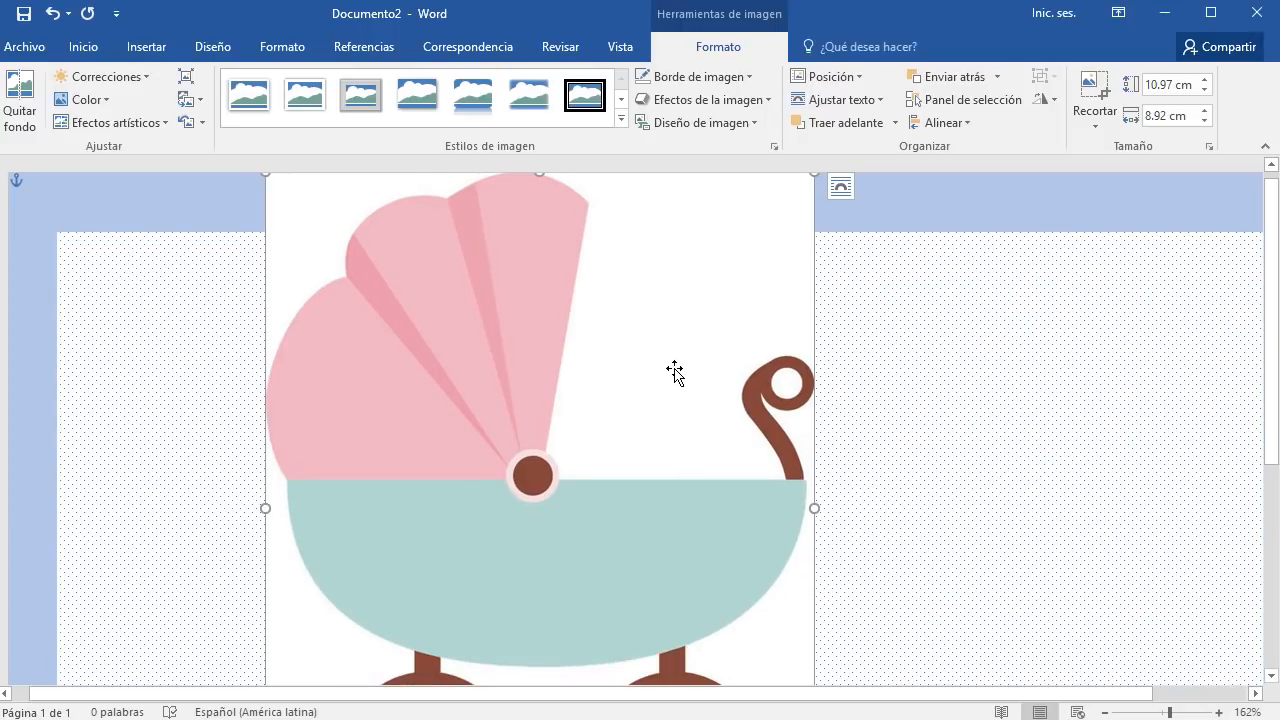
scroll(674, 369, "down", 4, "ctrl")
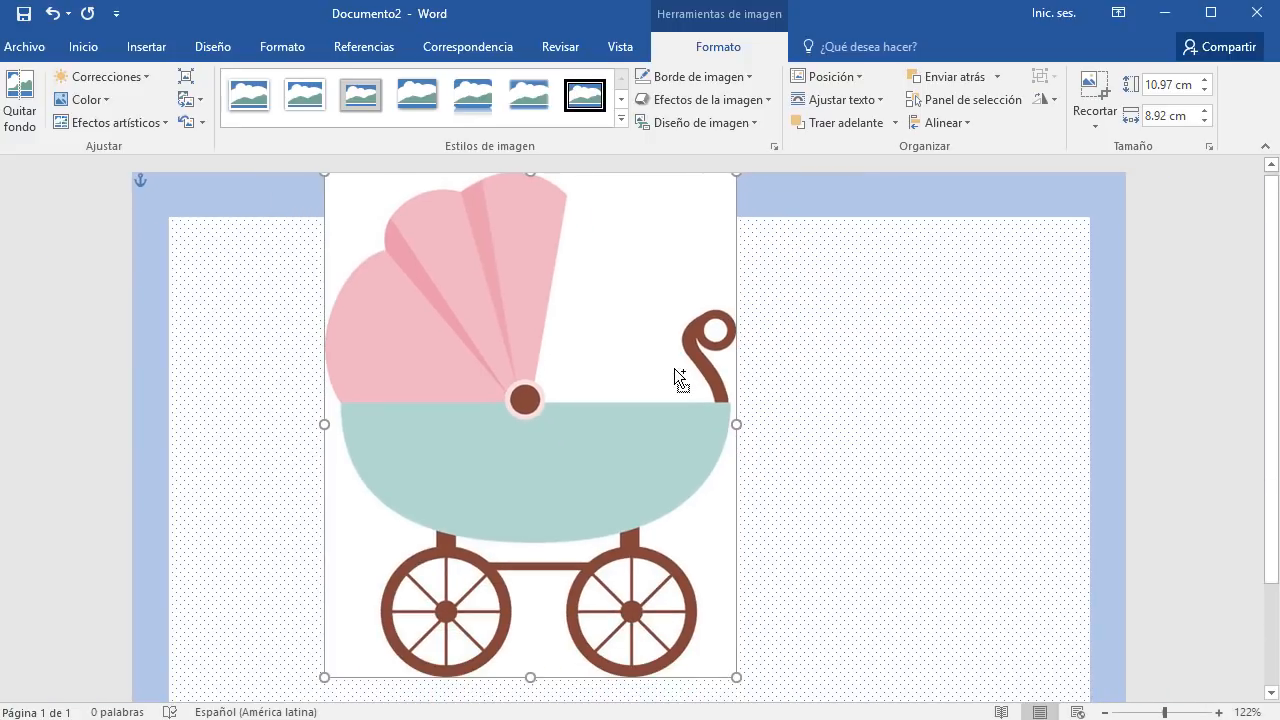
left_click_drag(533, 300, 587, 327)
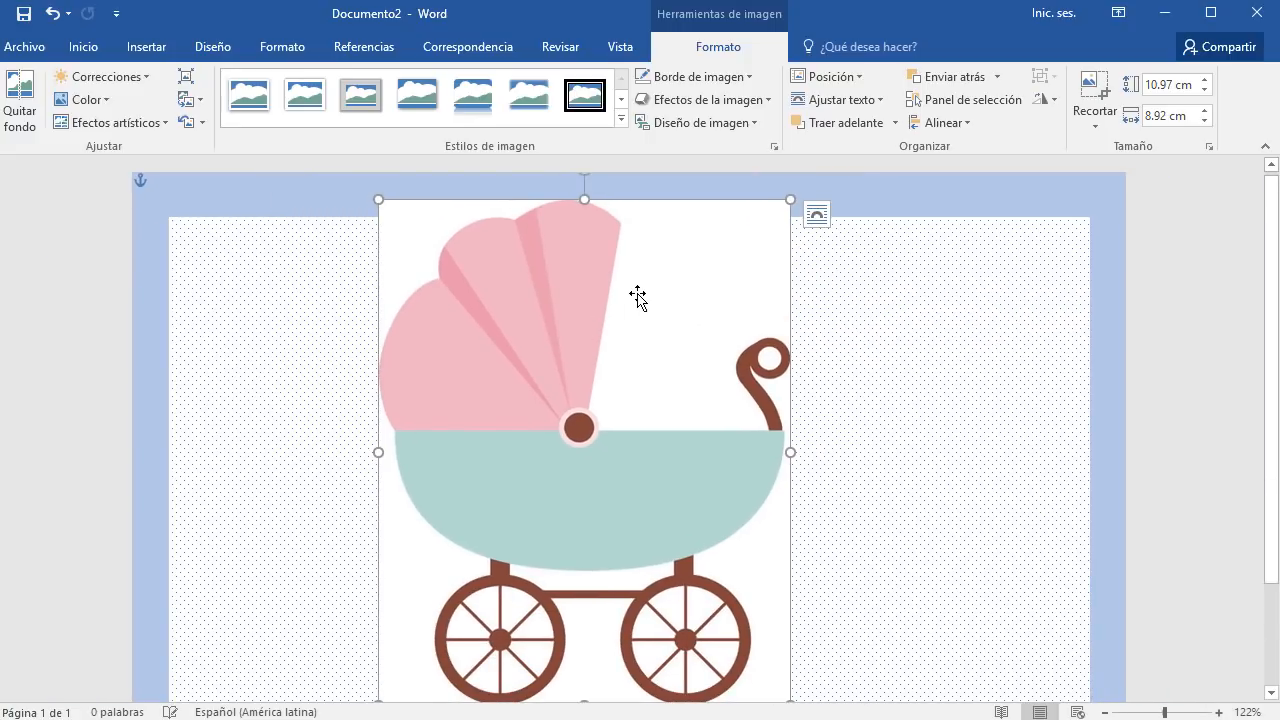
Remove the picture's background, extending the kept region to the whole carriage and marking the handle as an area to keep
scroll(645, 260, "down", 1)
scroll(790, 205, "up", 1)
scroll(775, 188, "down", 1)
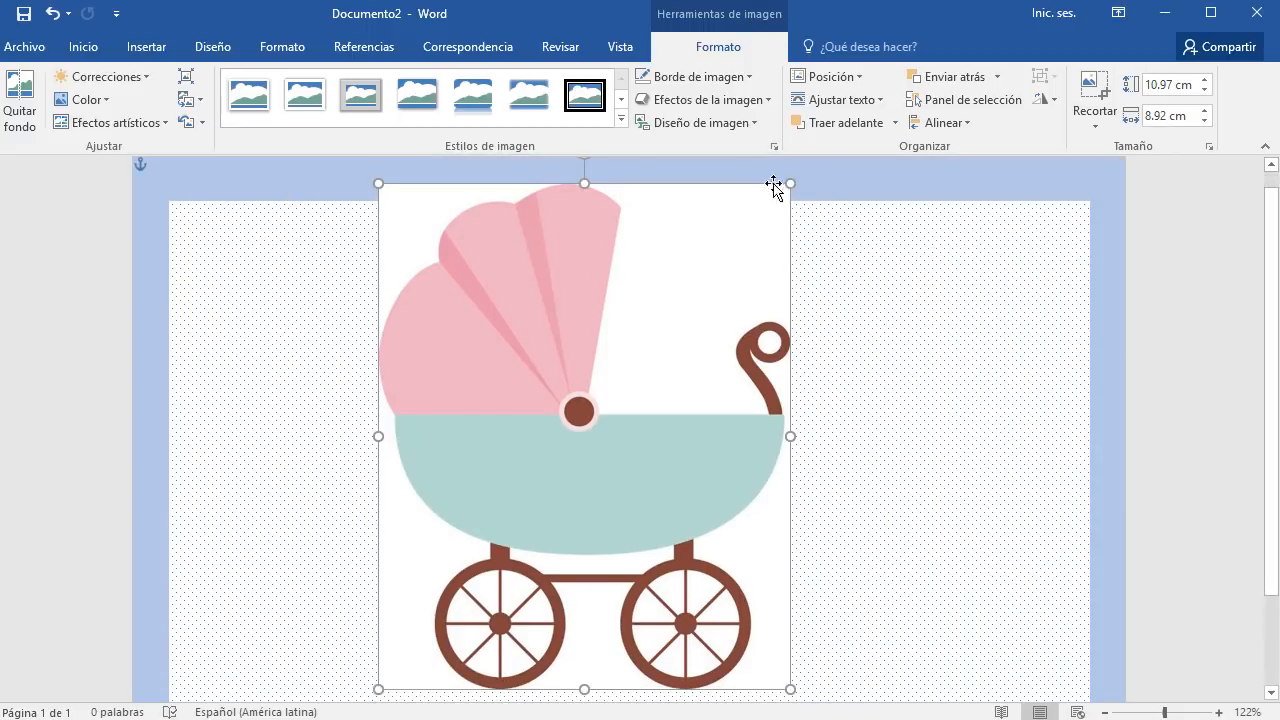
left_click(25, 103)
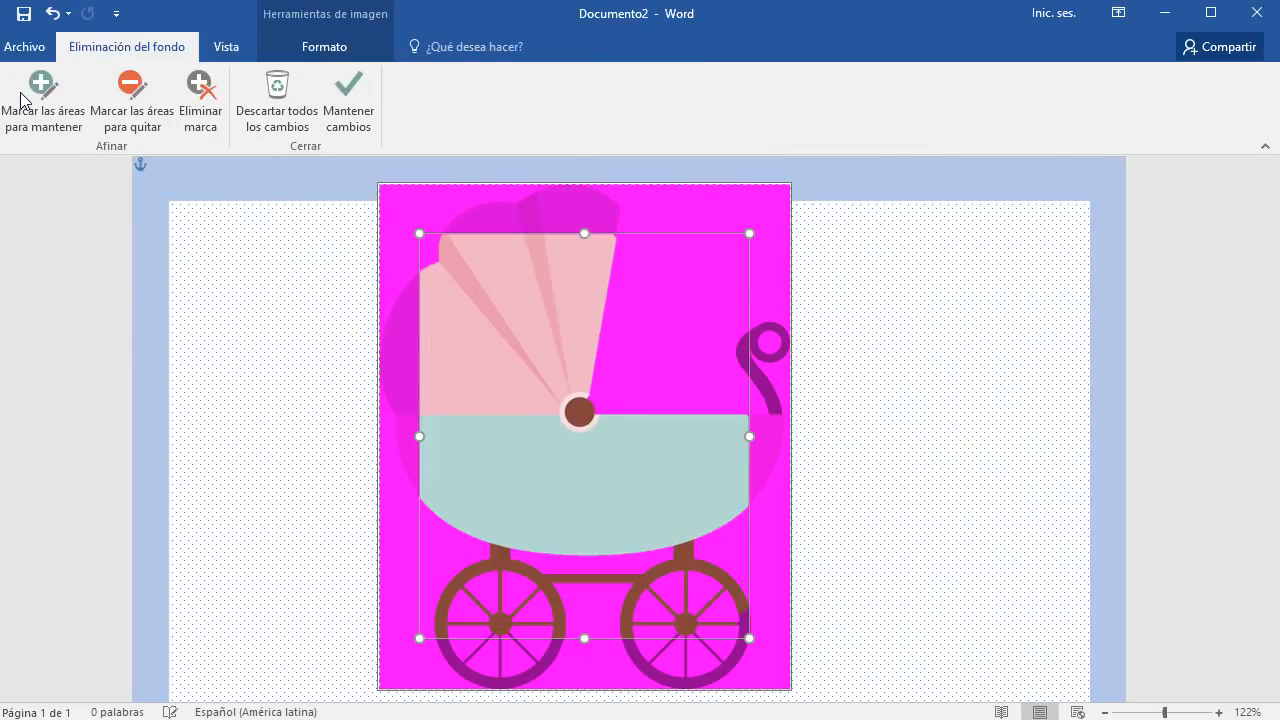
left_click_drag(416, 236, 377, 166)
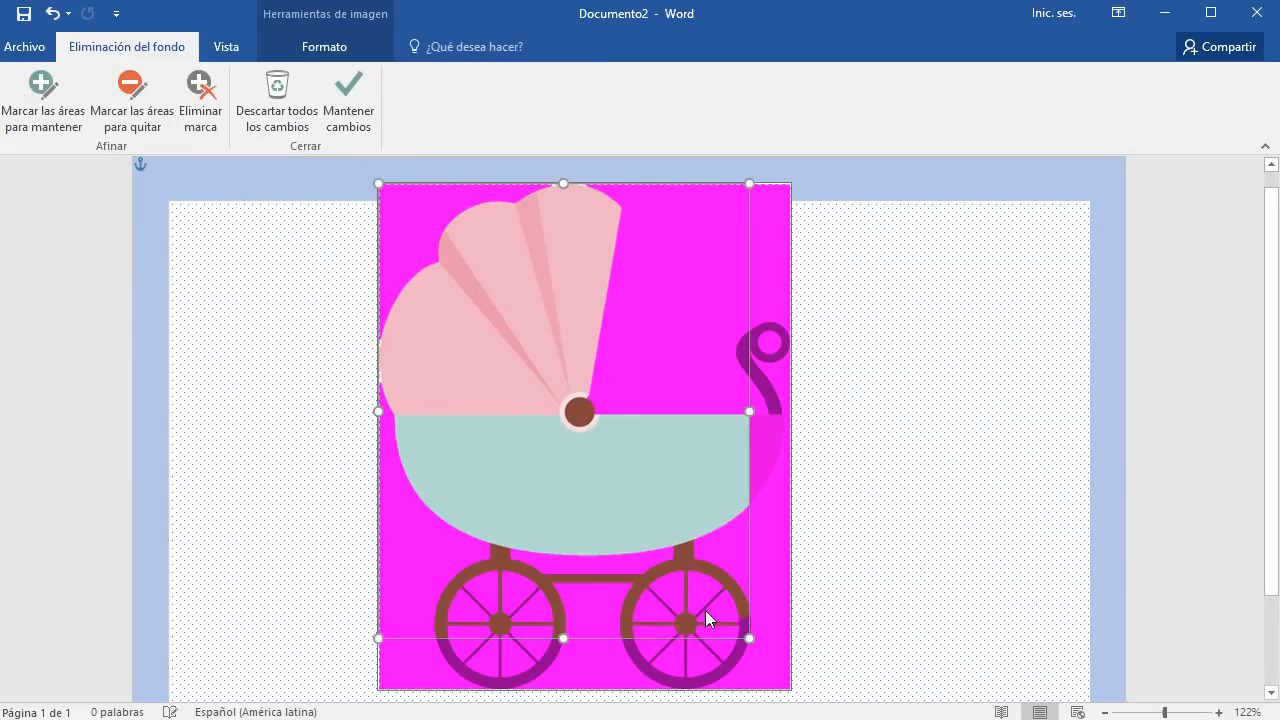
left_click_drag(750, 638, 791, 689)
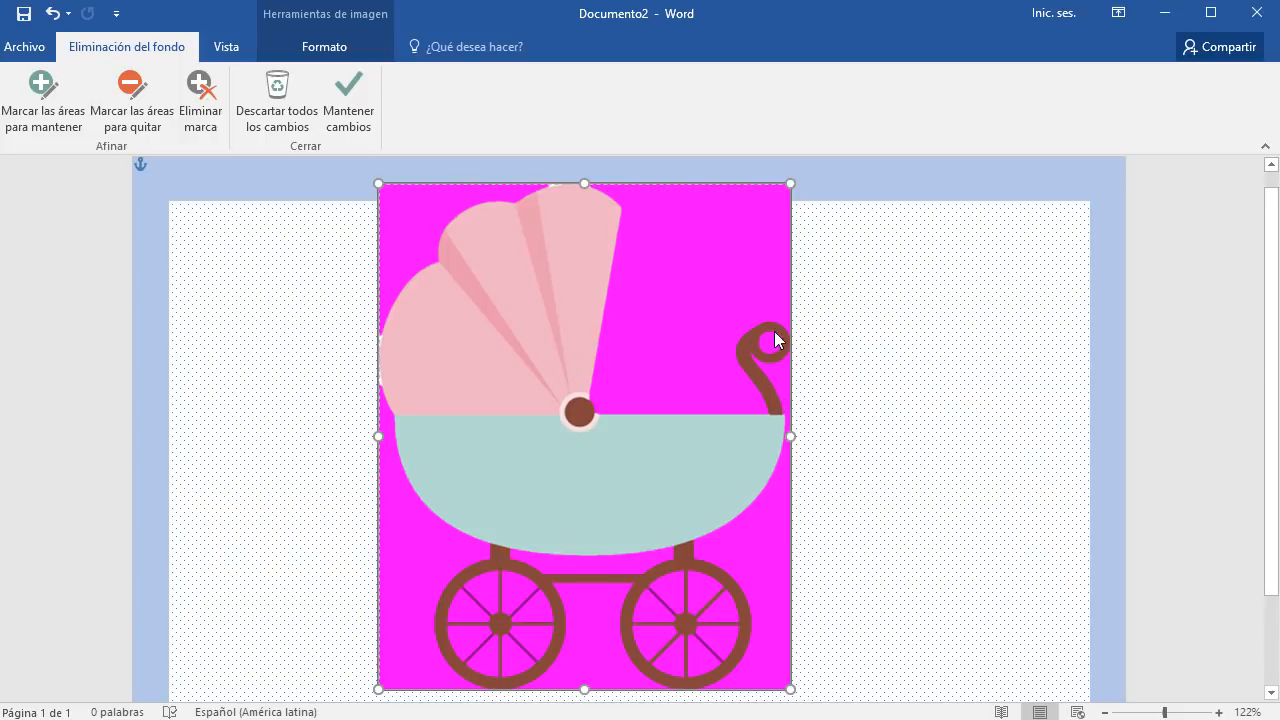
left_click(44, 100)
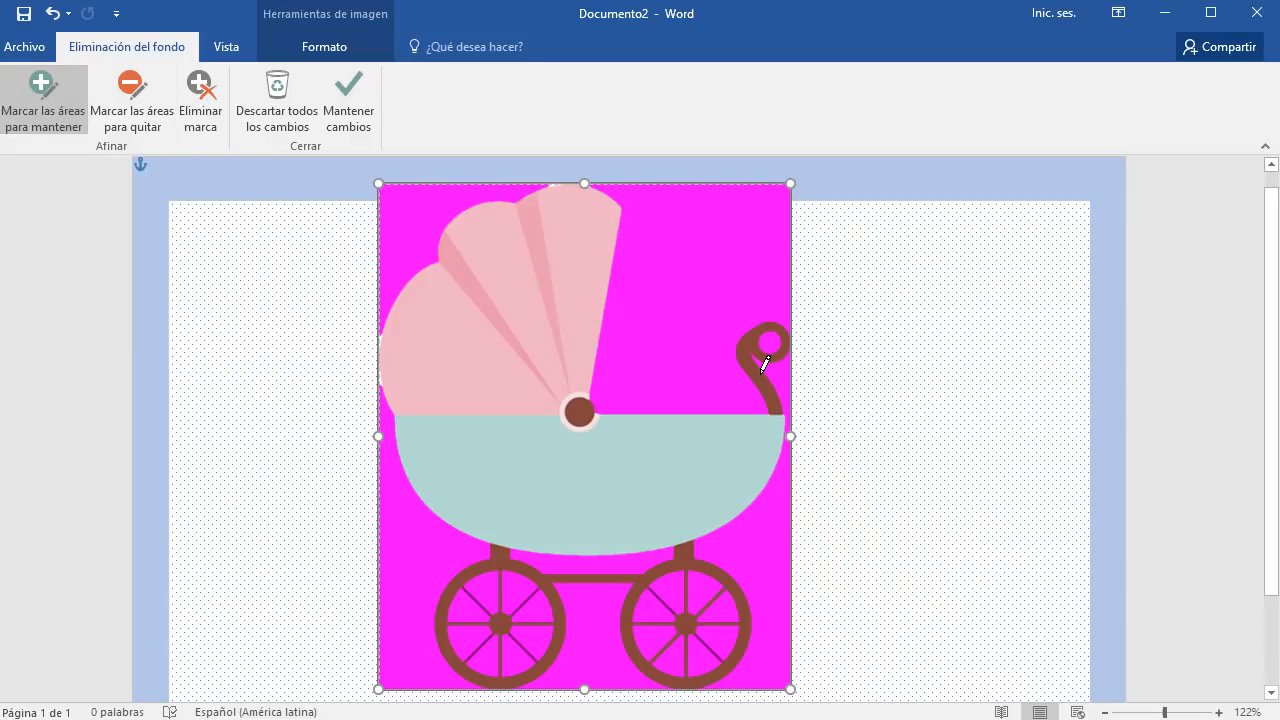
left_click_drag(774, 392, 772, 398)
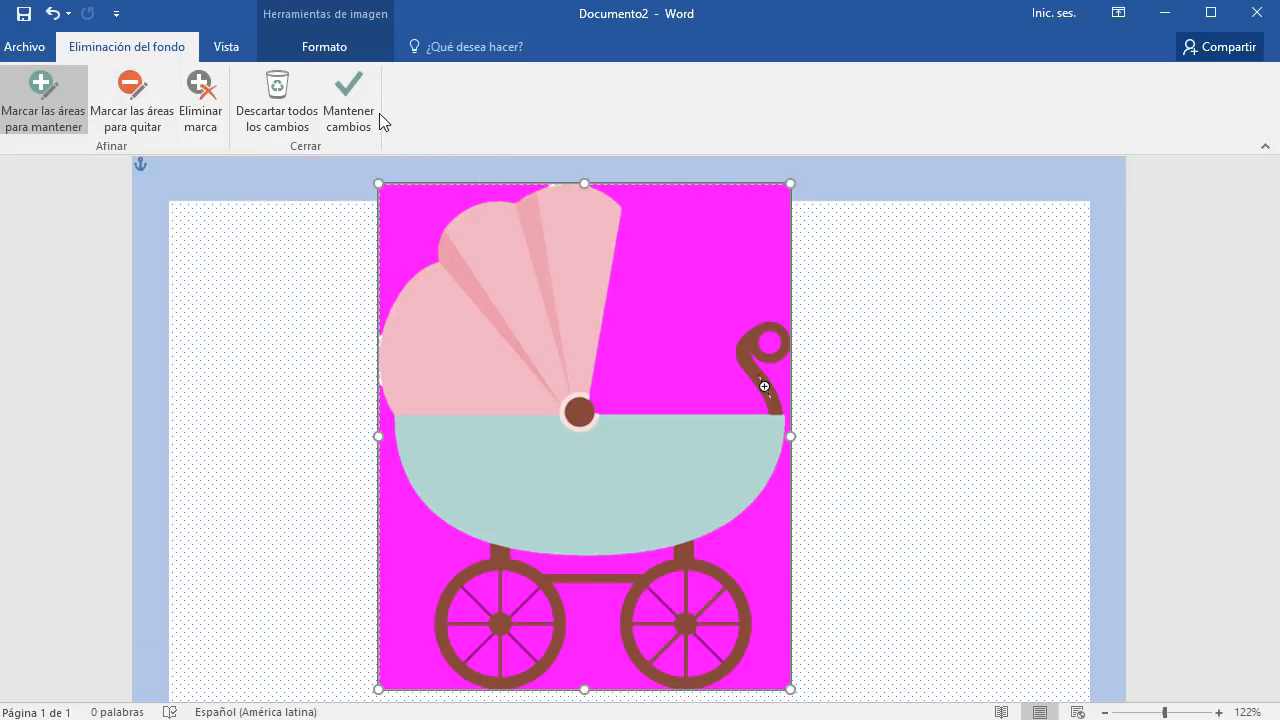
left_click(348, 92)
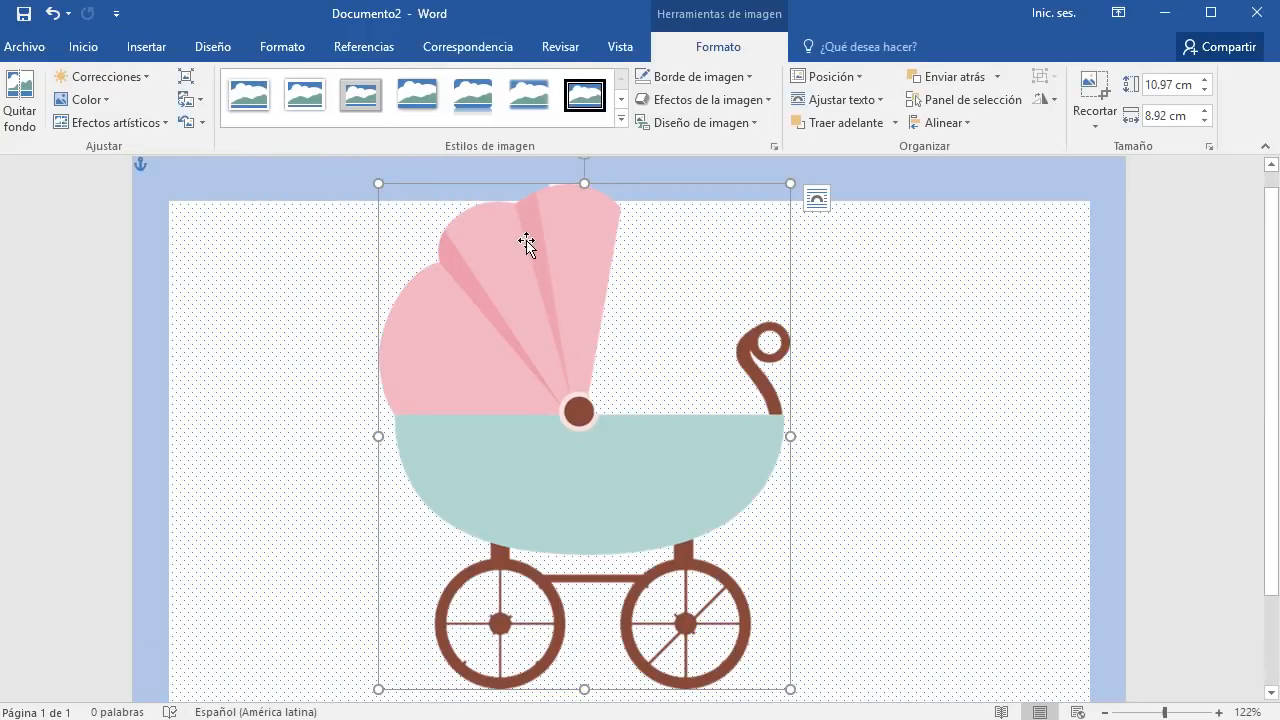
Shrink the carriage to about 6.64 × 5.4 cm, place it in the lower left part of the patterned rectangle, and deselect it
left_click_drag(526, 243, 517, 278)
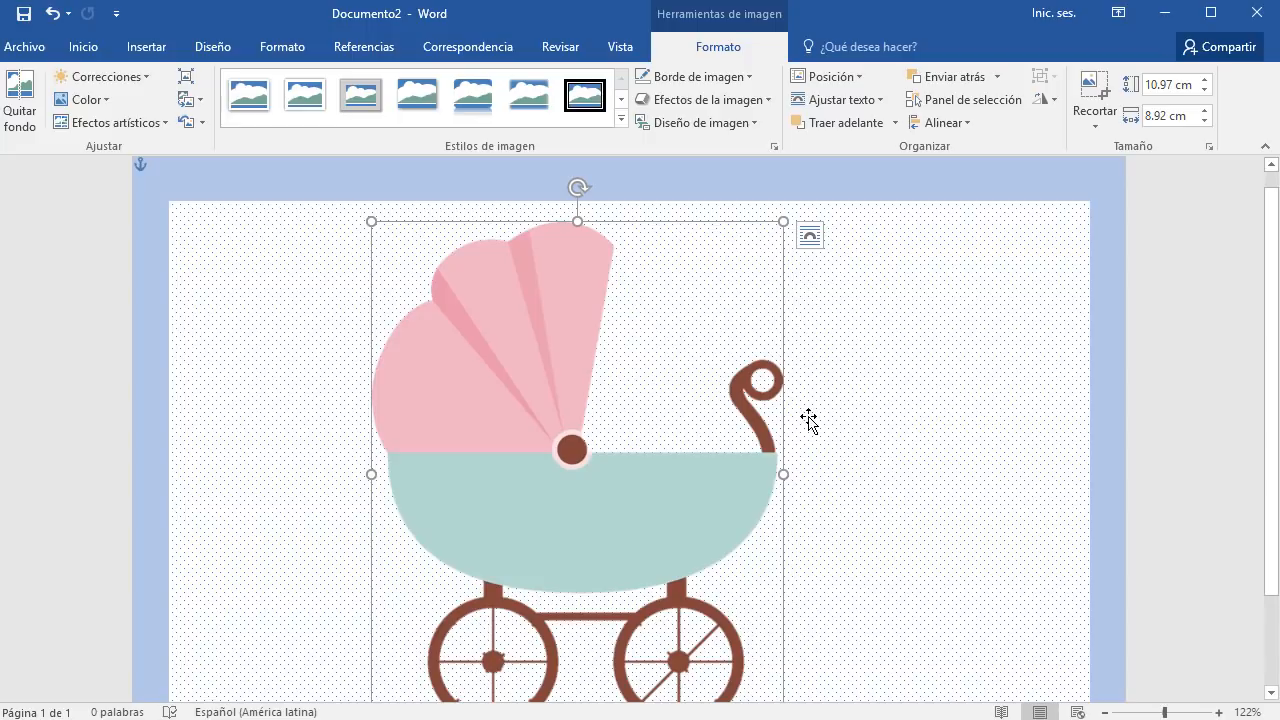
scroll(813, 428, "down", 3, "ctrl")
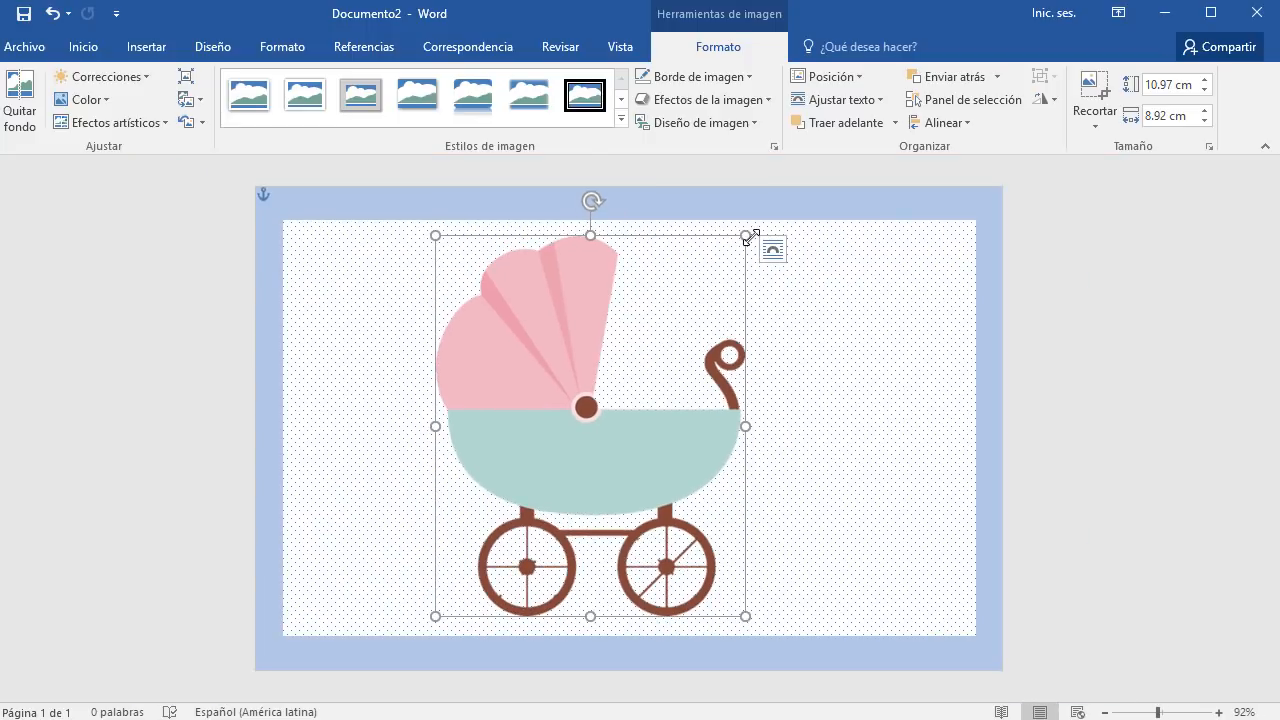
left_click_drag(748, 236, 623, 399)
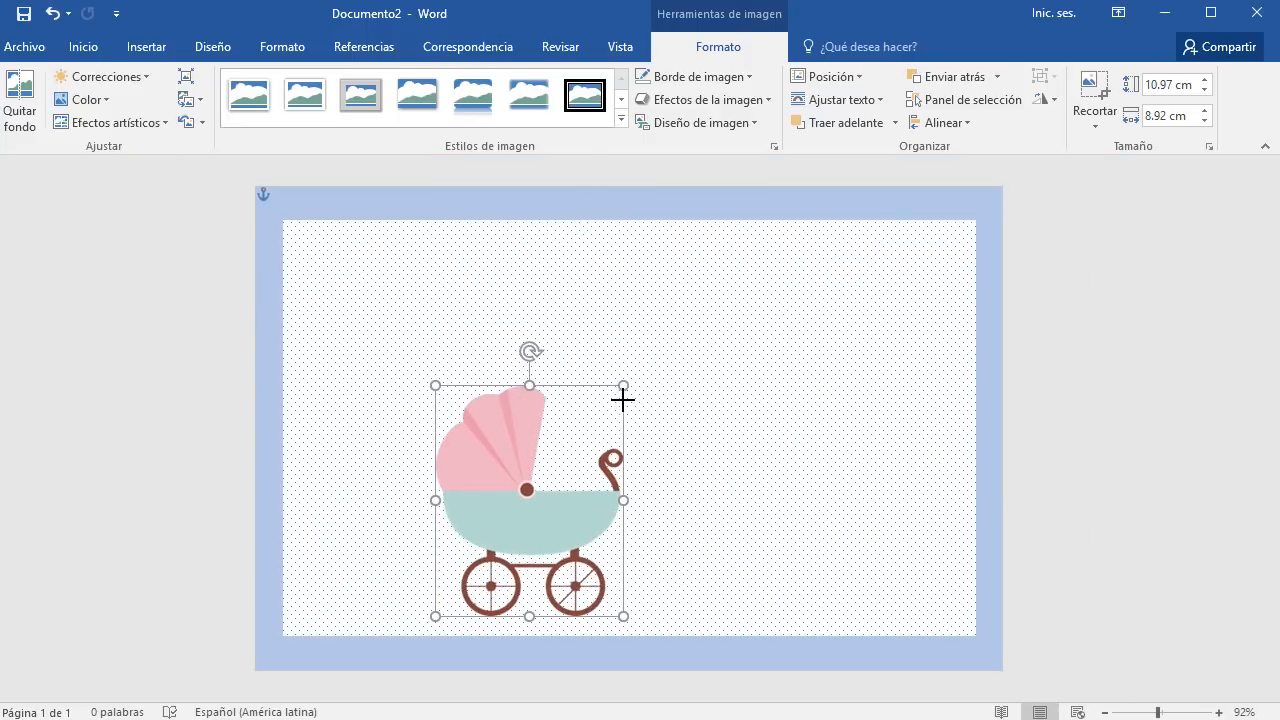
left_click_drag(488, 414, 450, 424)
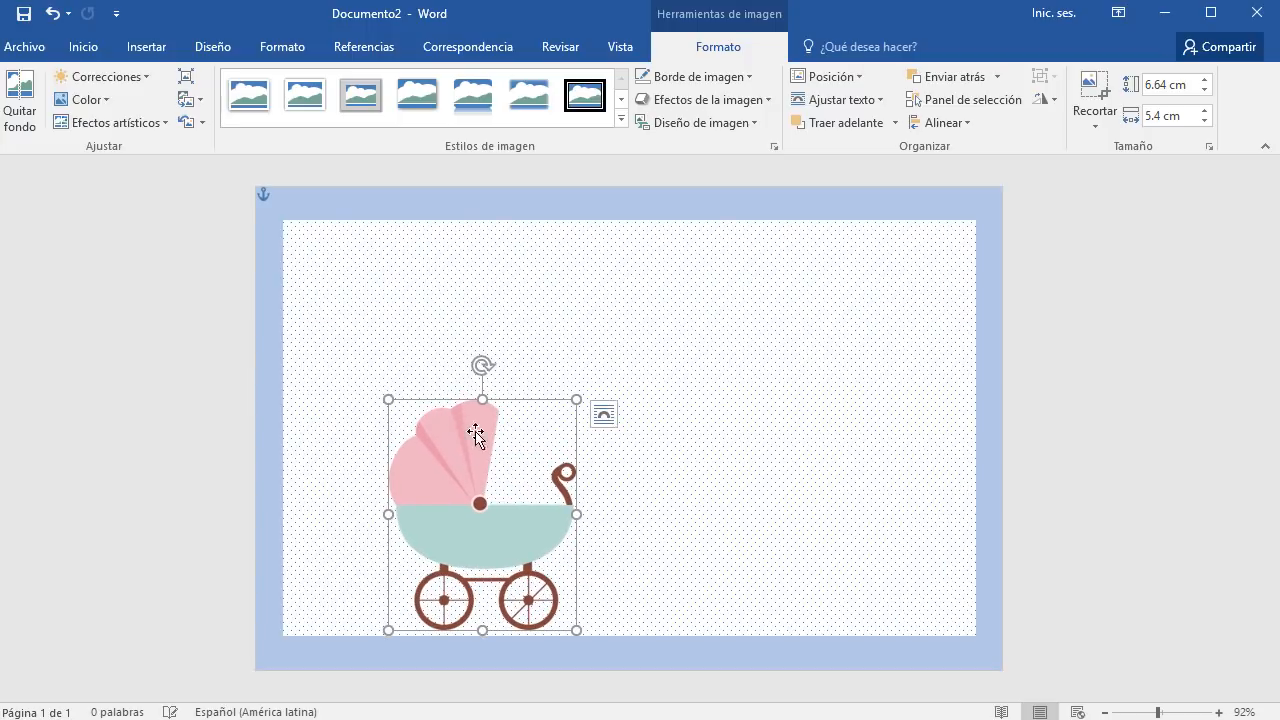
left_click(1224, 512)
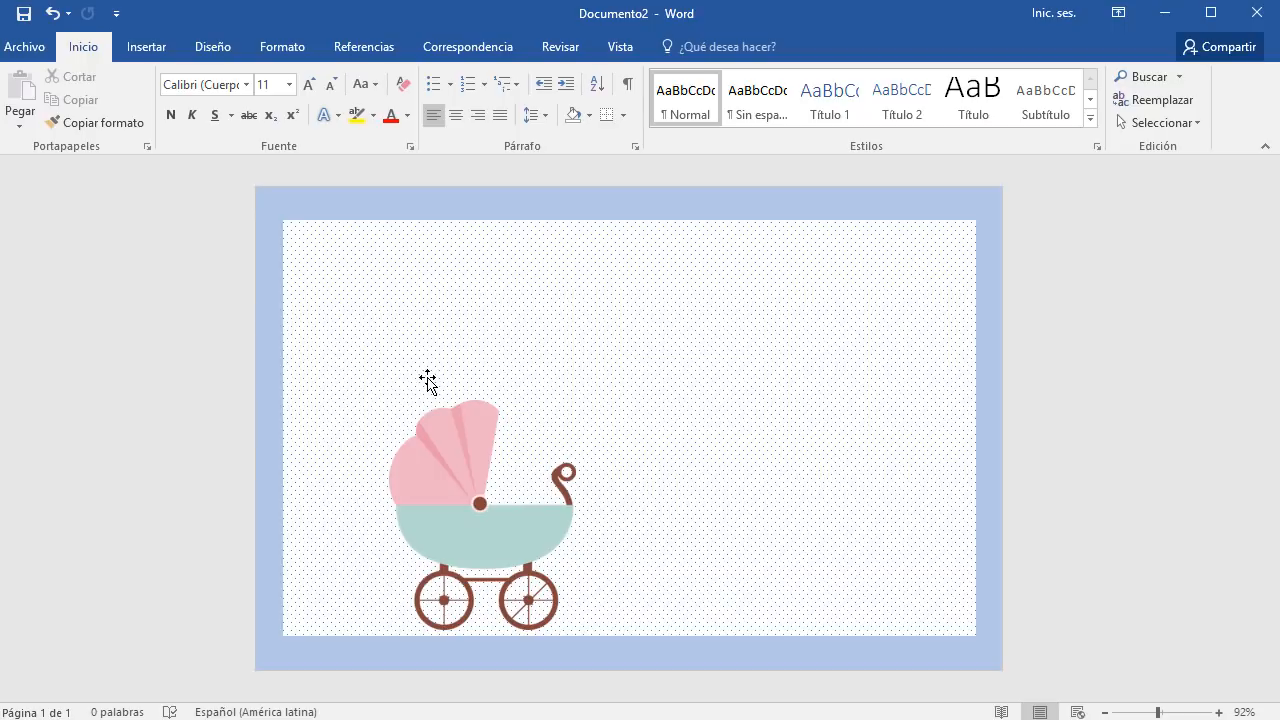
Draw a thin rounded rectangle about 2.34 cm wide and 0.32 cm high left of the carriage's wheels and remove its outline
left_click(145, 50)
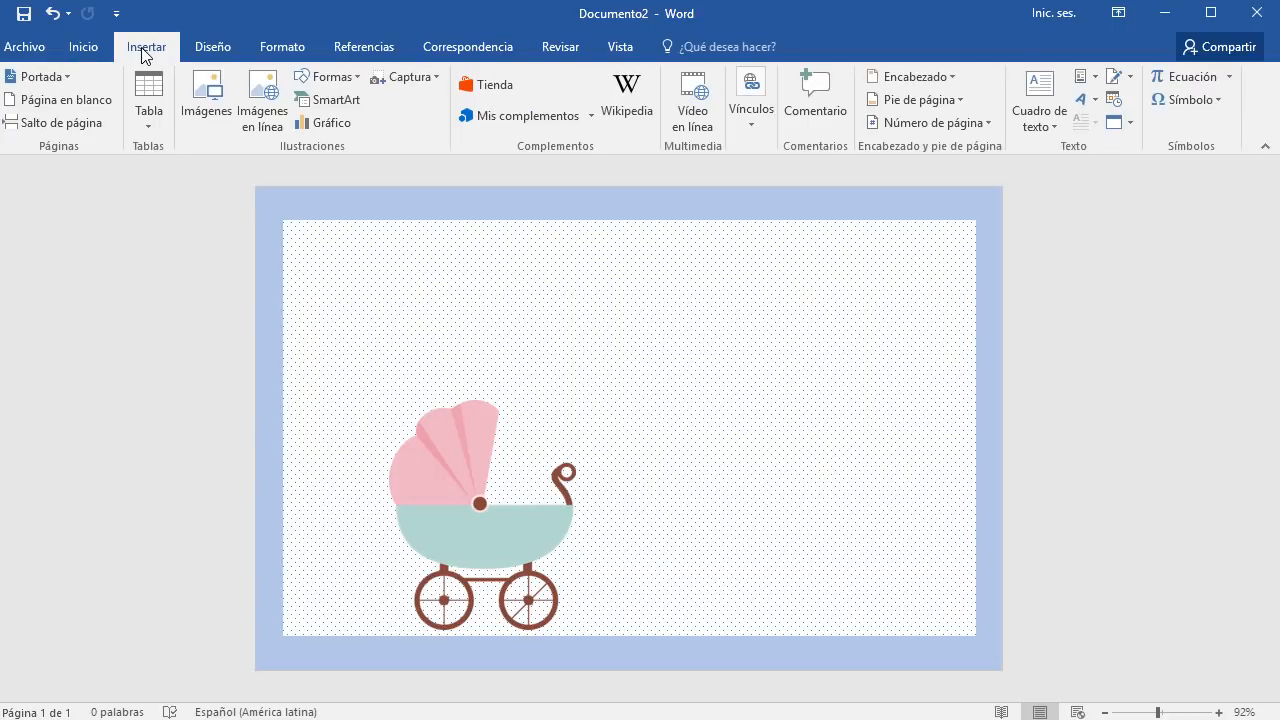
left_click(349, 78)
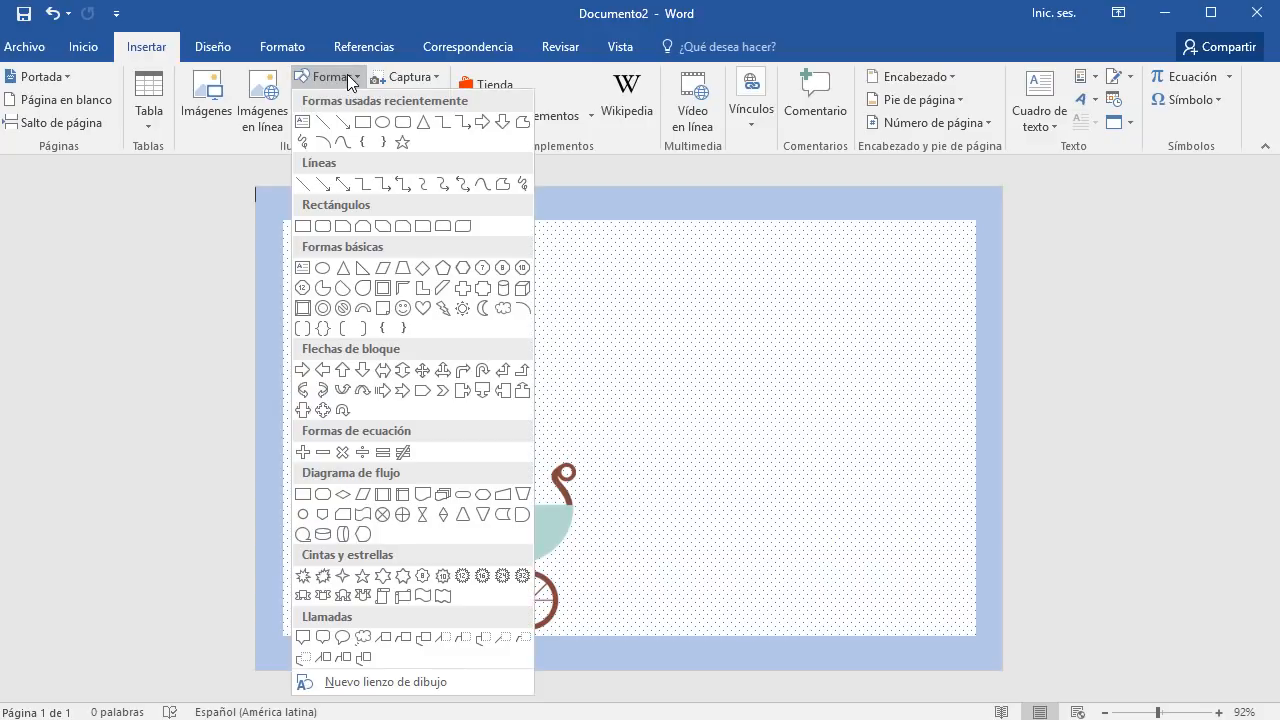
left_click(323, 227)
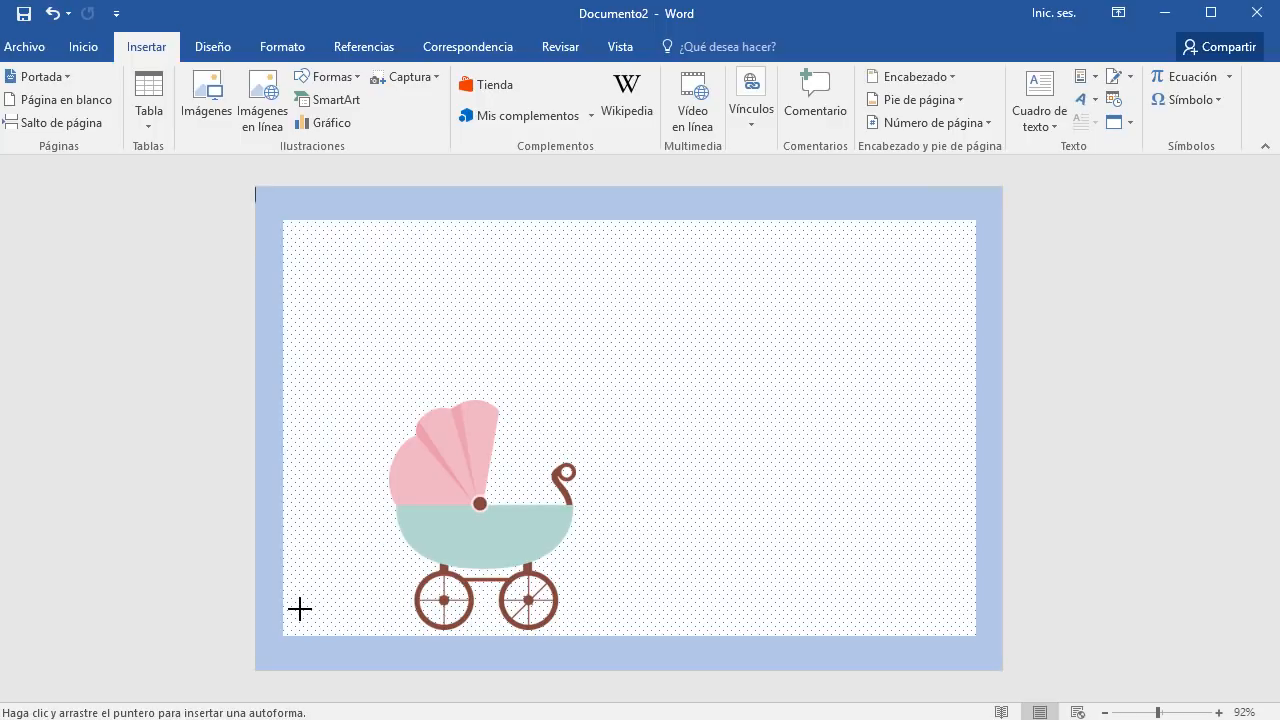
left_click_drag(300, 608, 379, 621)
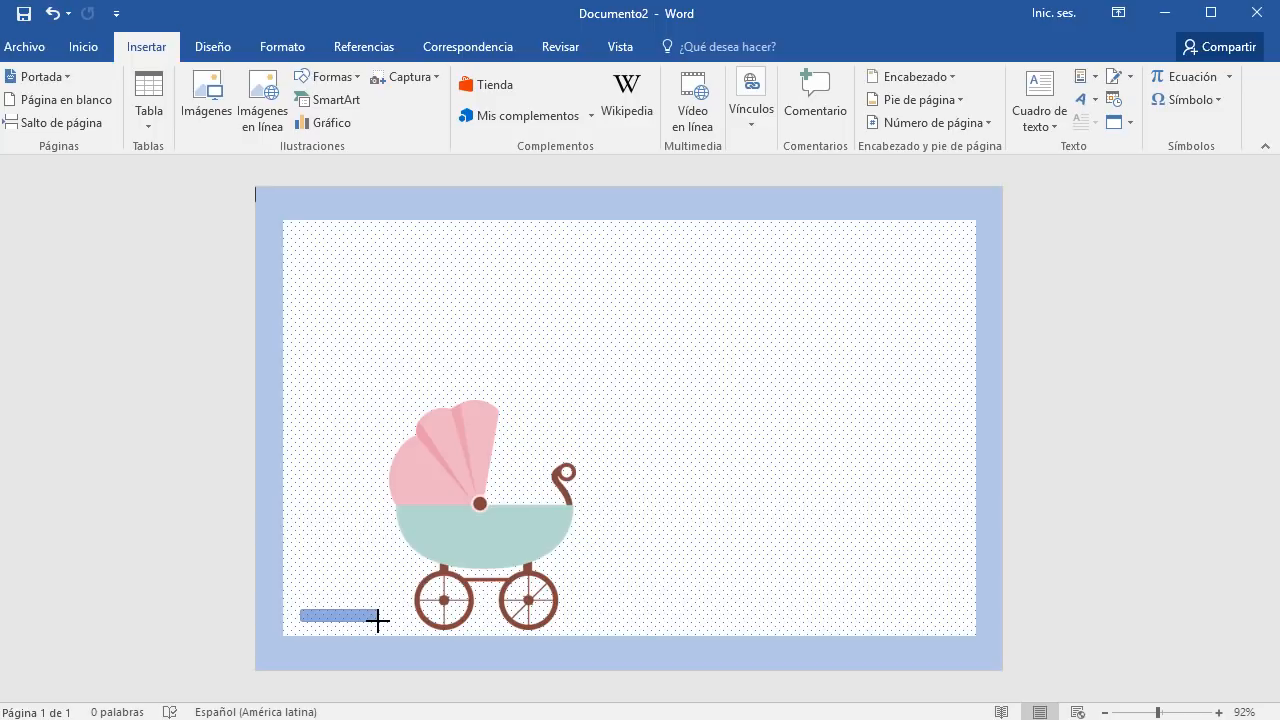
left_click_drag(378, 621, 380, 620)
left_click_drag(380, 620, 381, 620)
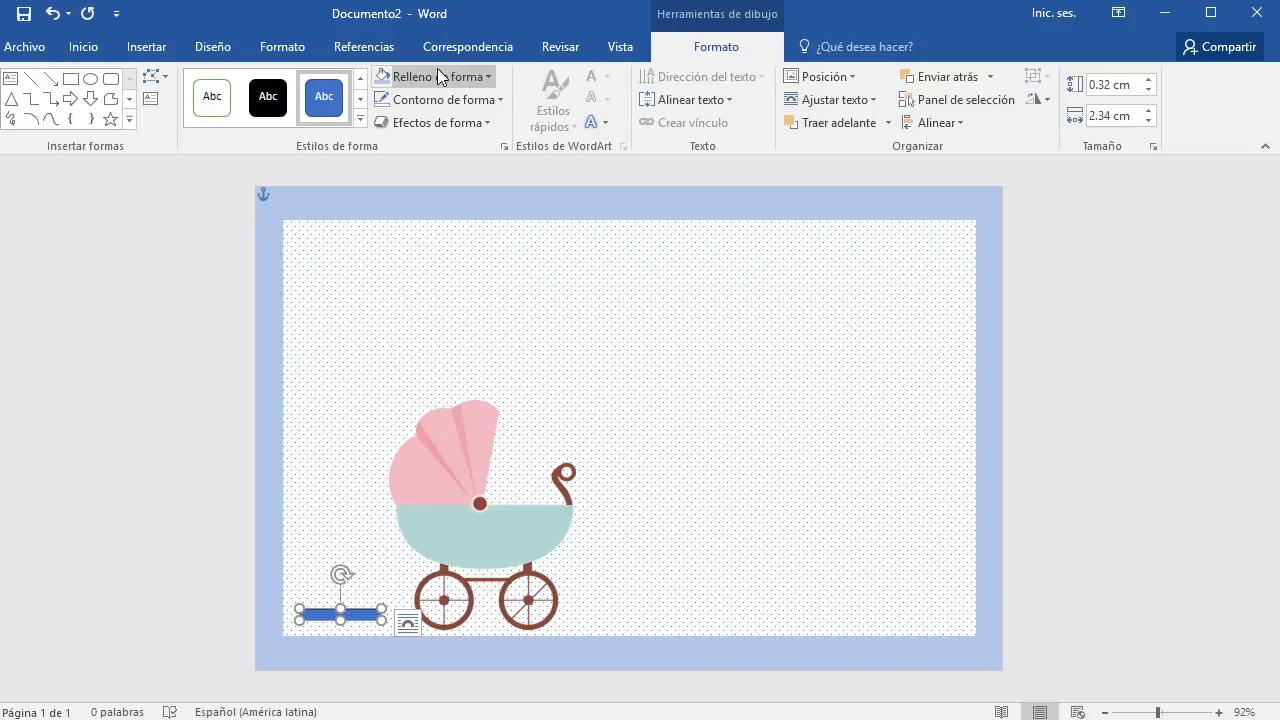
left_click(476, 102)
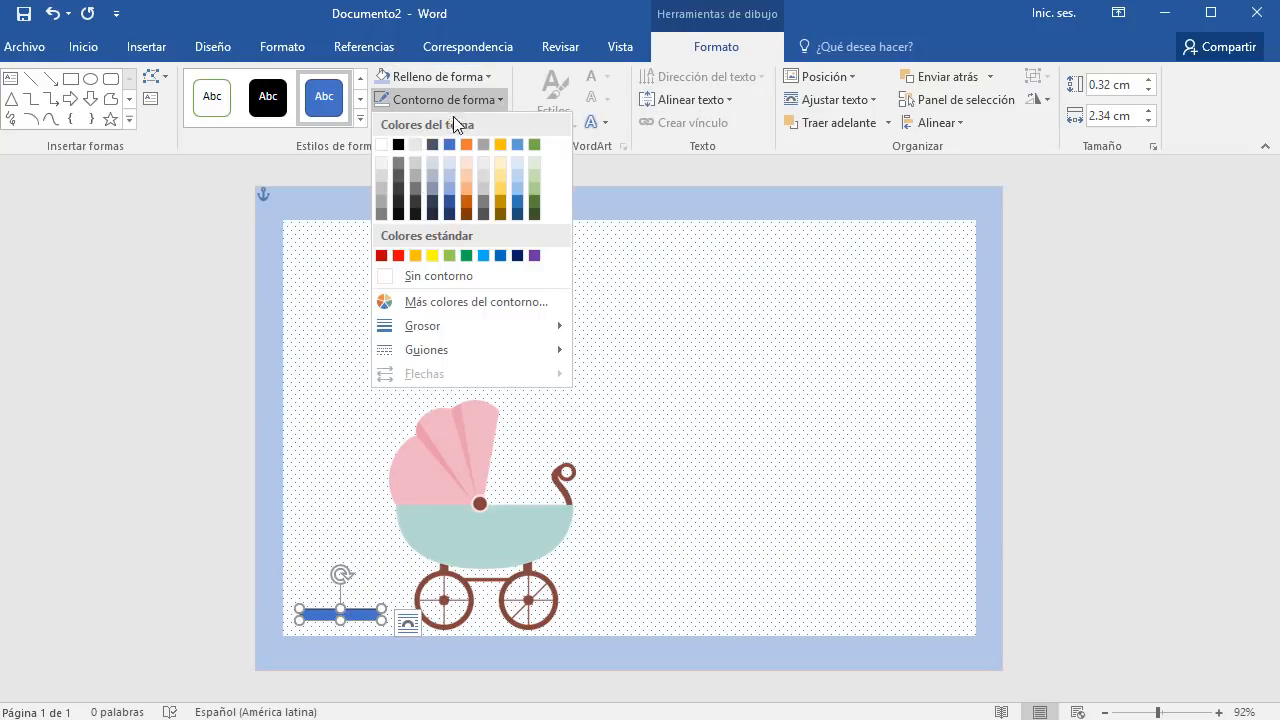
left_click(440, 275)
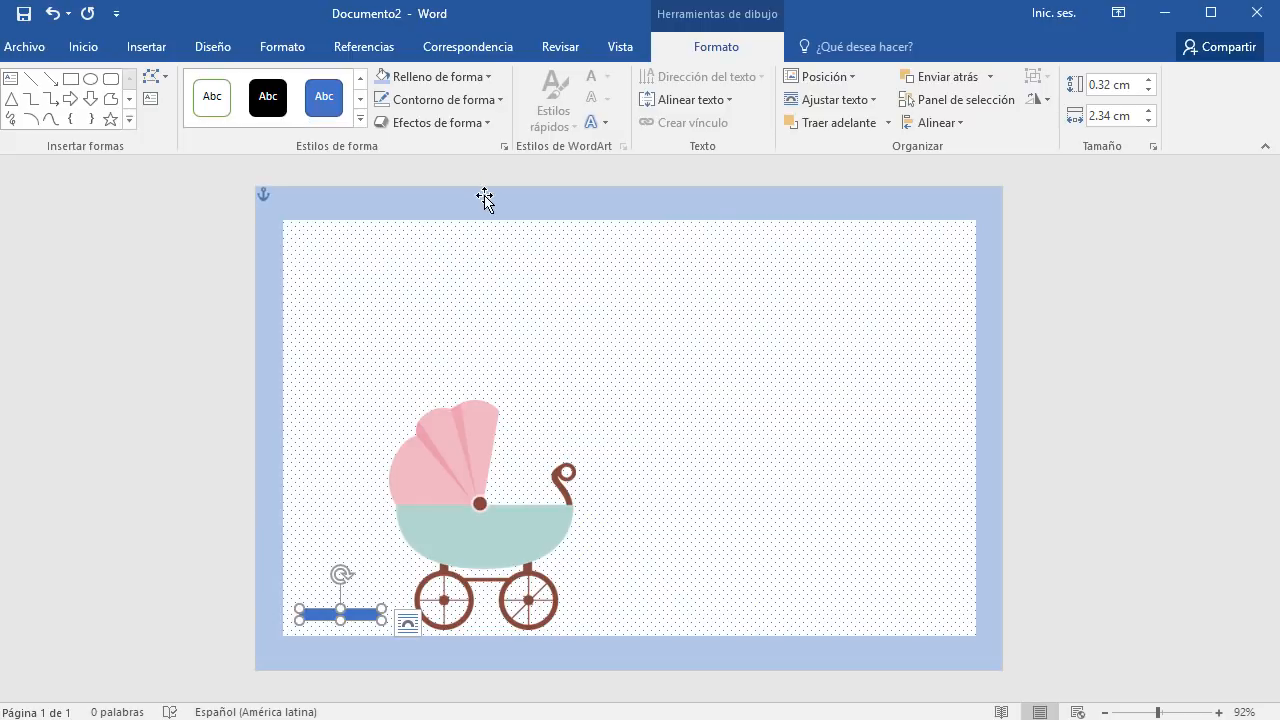
Fill the thin rounded bar beside the carriage with the theme's medium grey and copy the bar
left_click(484, 76)
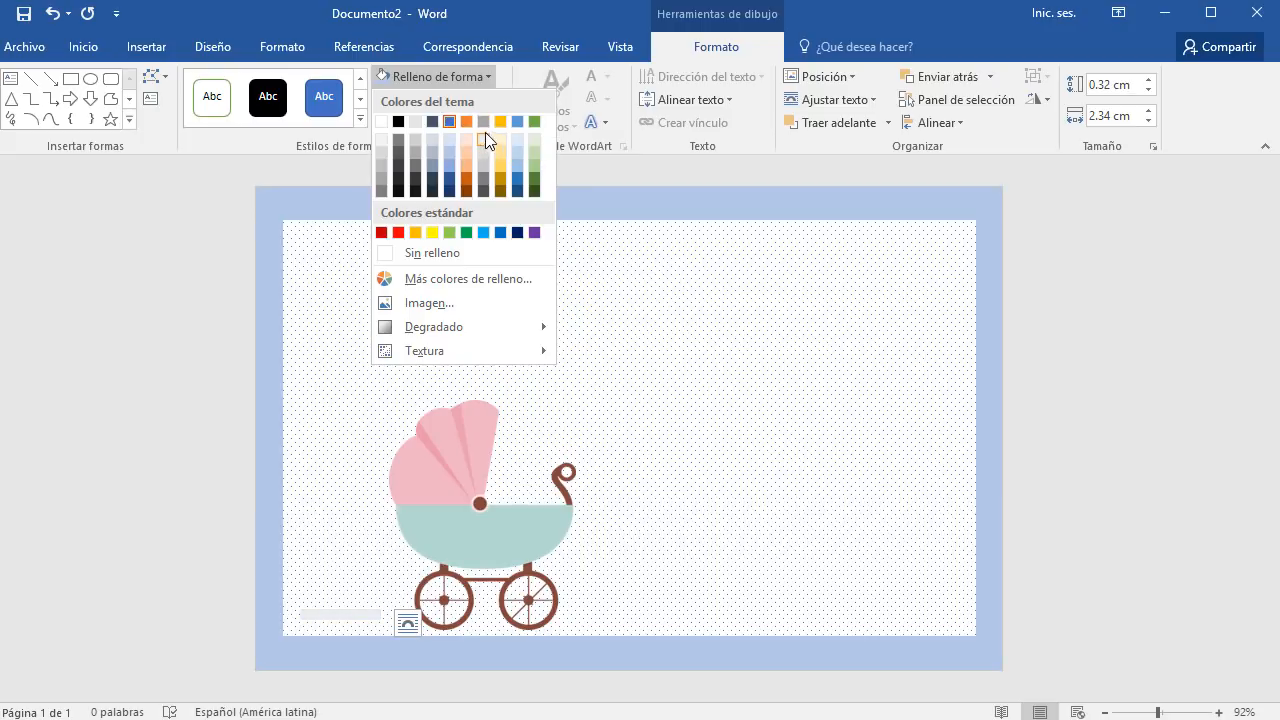
left_click(484, 121)
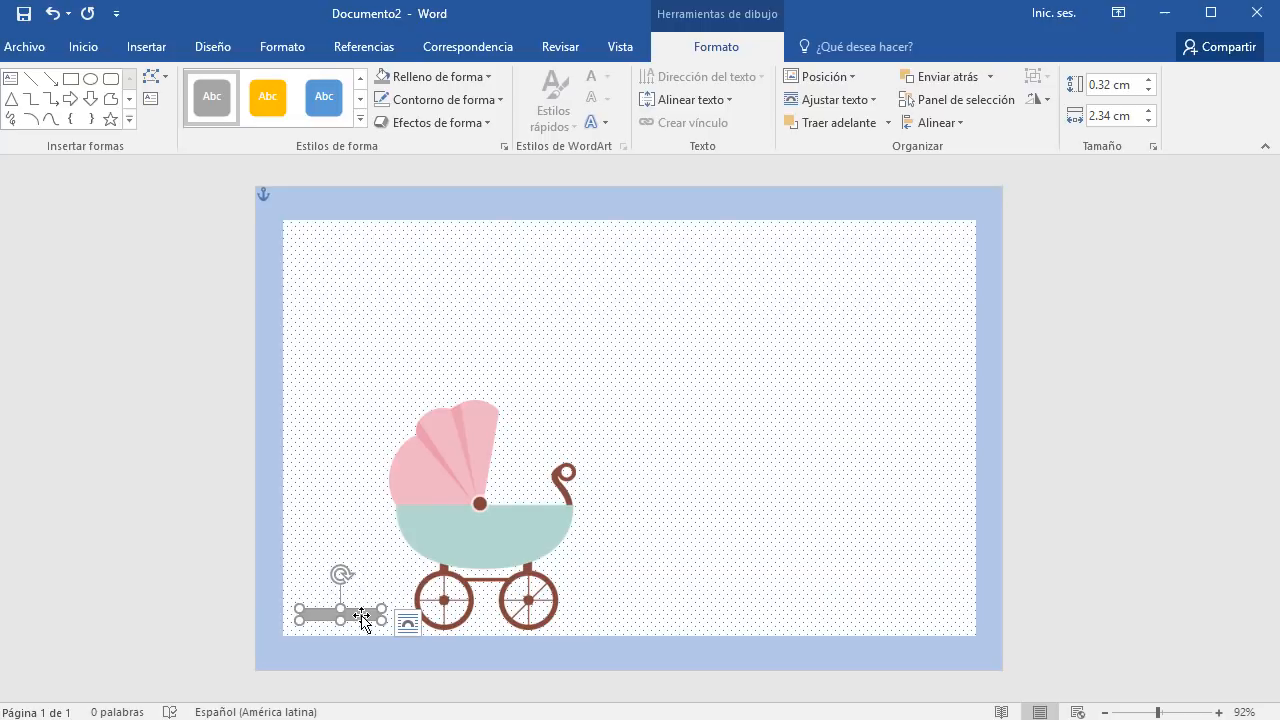
left_click(84, 50)
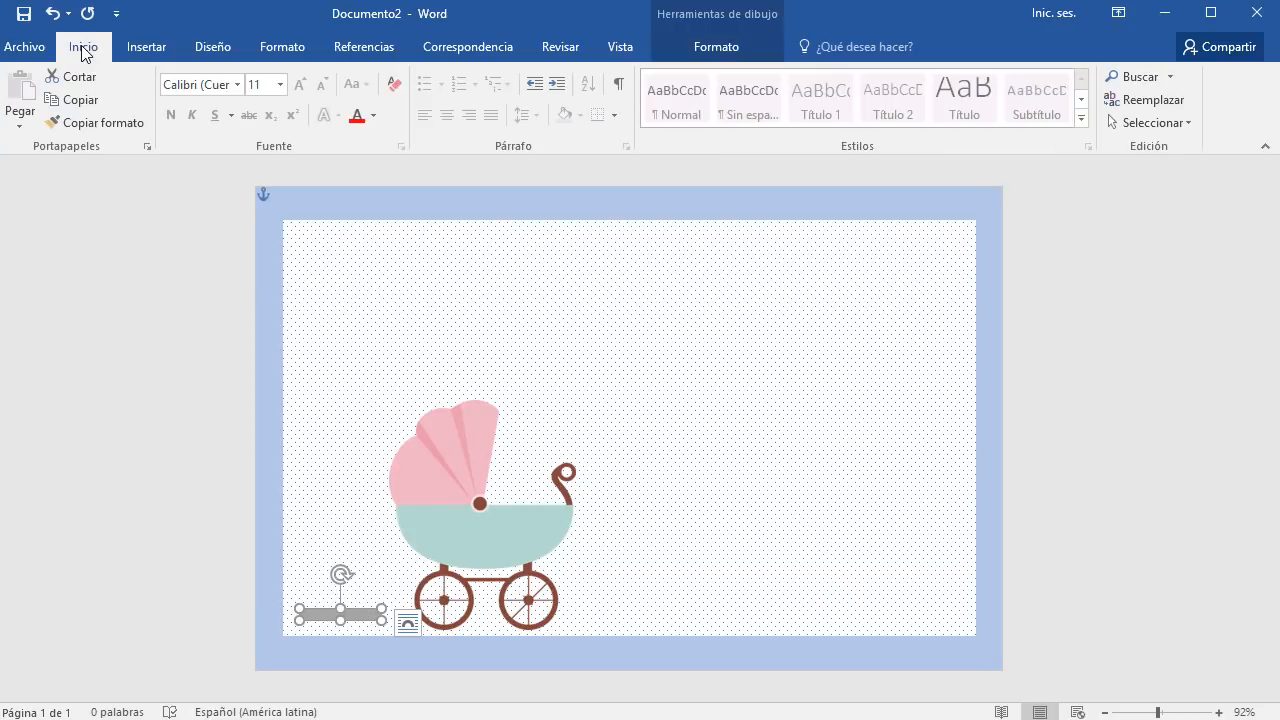
left_click(84, 102)
With the ribbon collapsed, duplicate the grey bar just above the original and rotate the duplicate 90° to stand upright on it
scroll(343, 638, "up", 5)
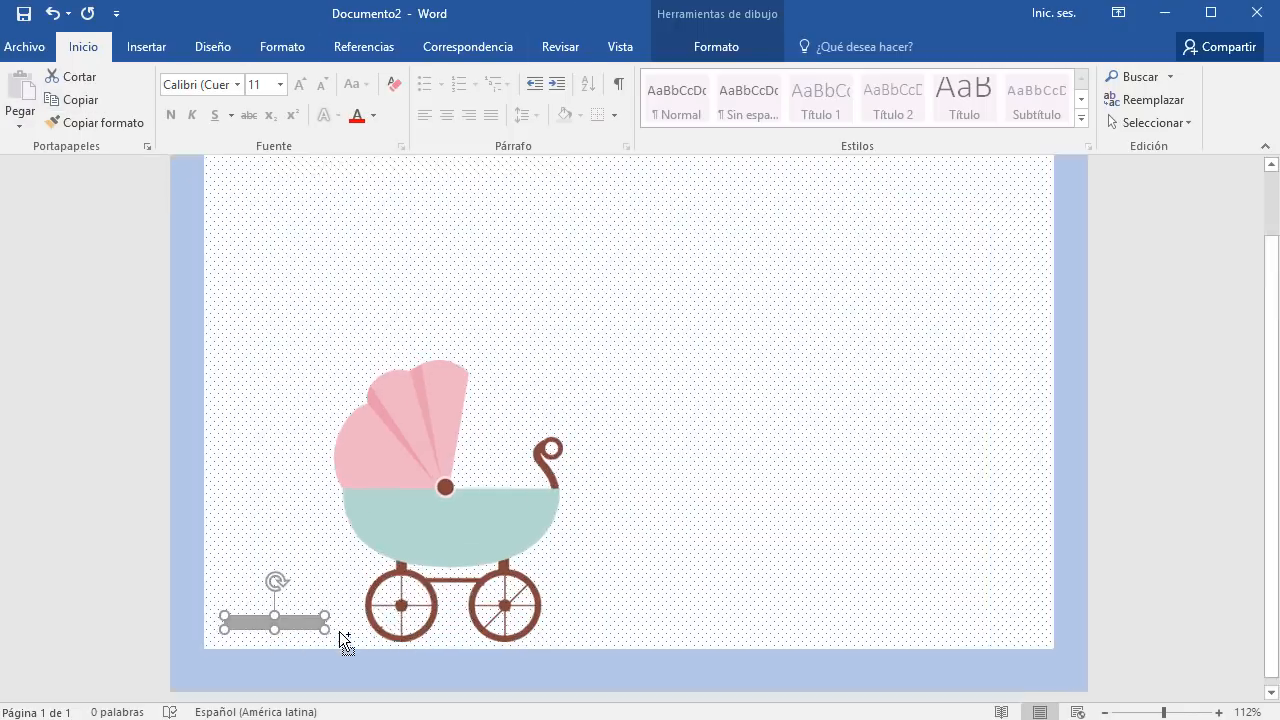
left_click(1266, 150)
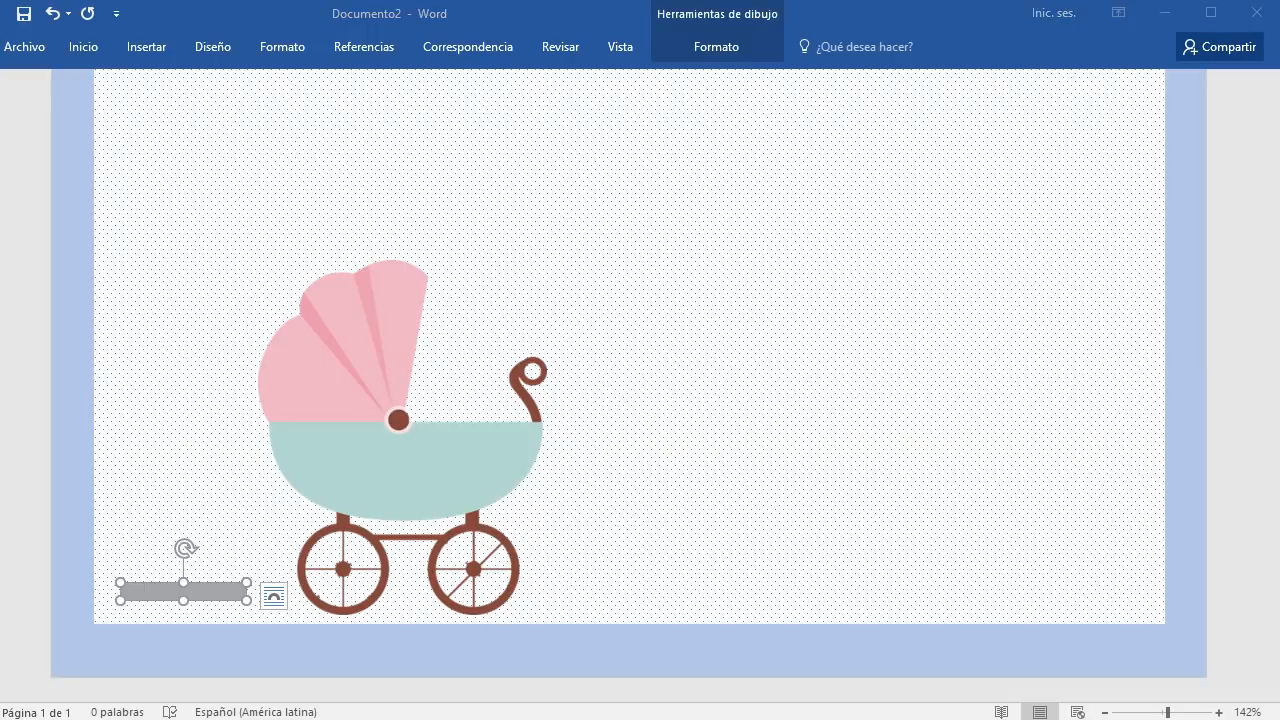
key("alt+Tab")
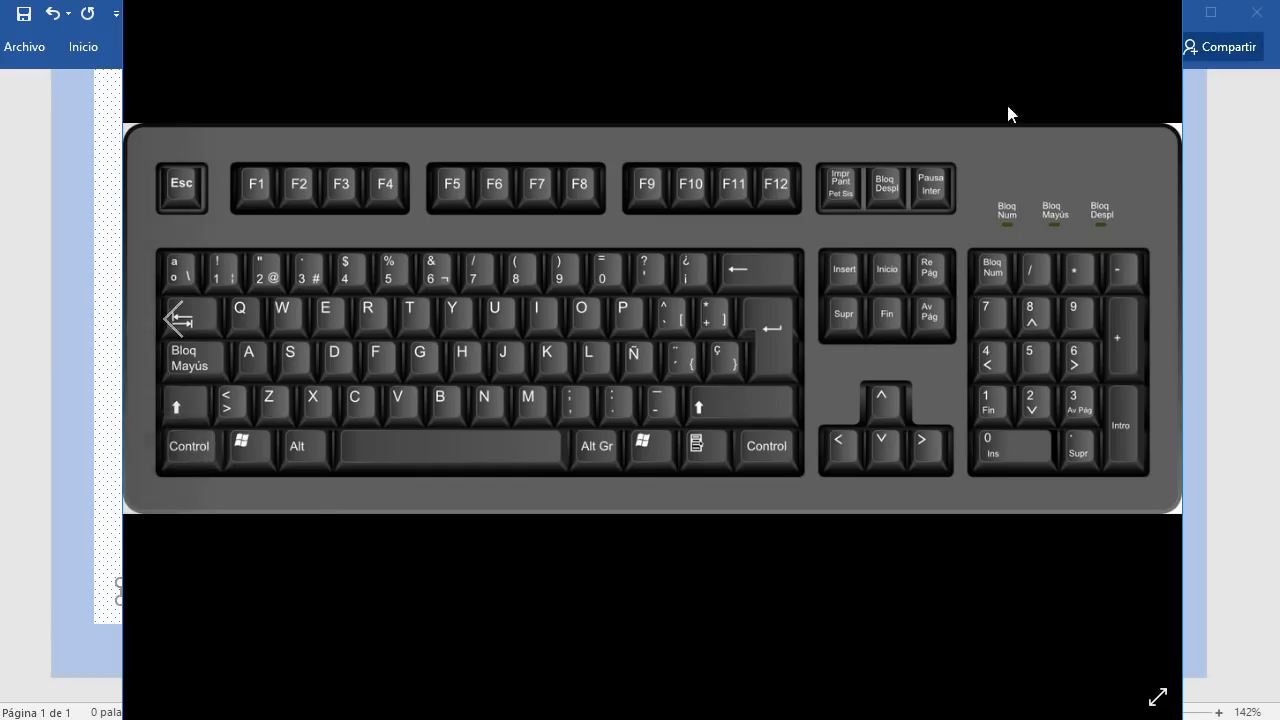
key("alt+Tab")
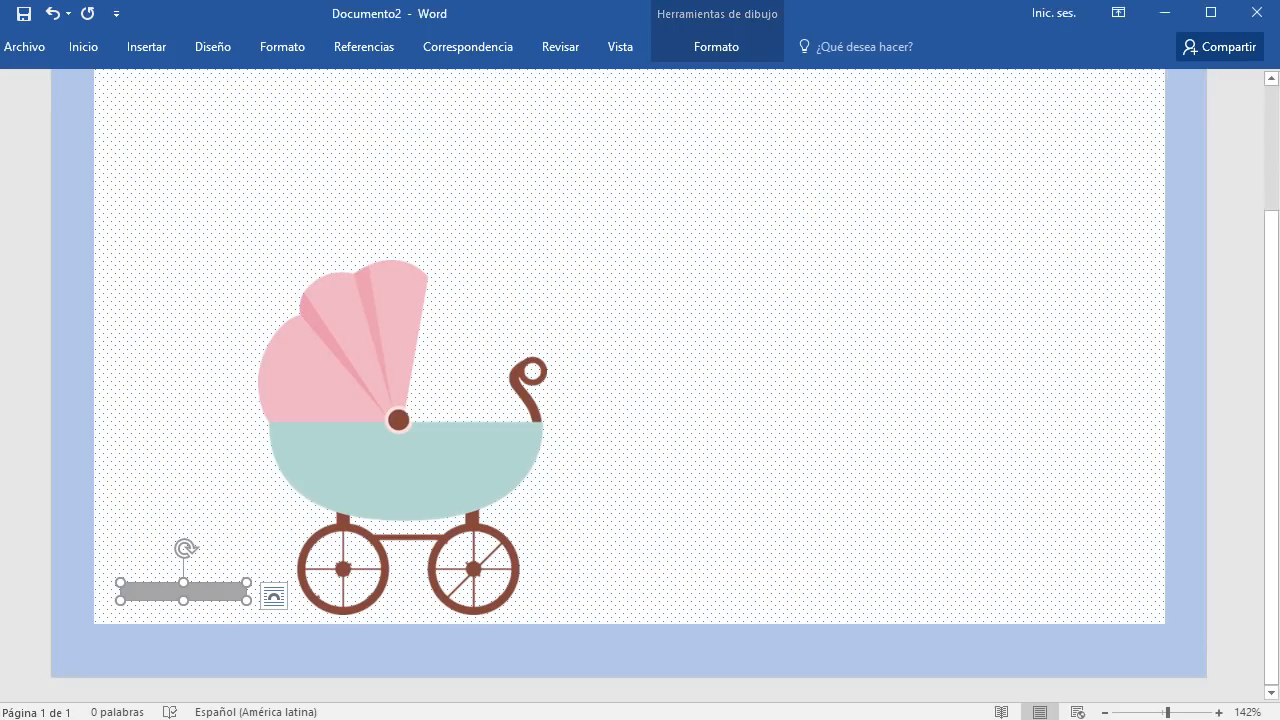
left_click_drag(218, 592, 217, 534)
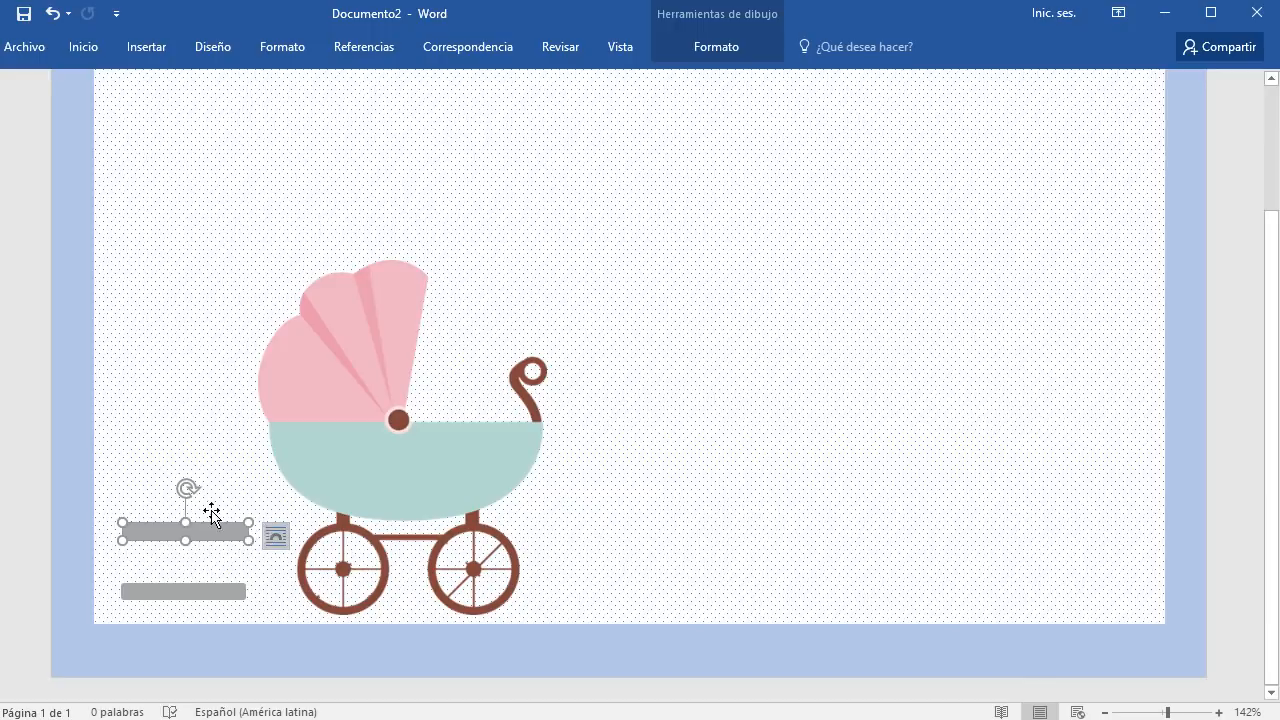
left_click_drag(189, 490, 143, 530)
Stretch the upright bar into a tall, thinner post reaching near the upper edge of the patterned rectangle
key("alt+Tab")
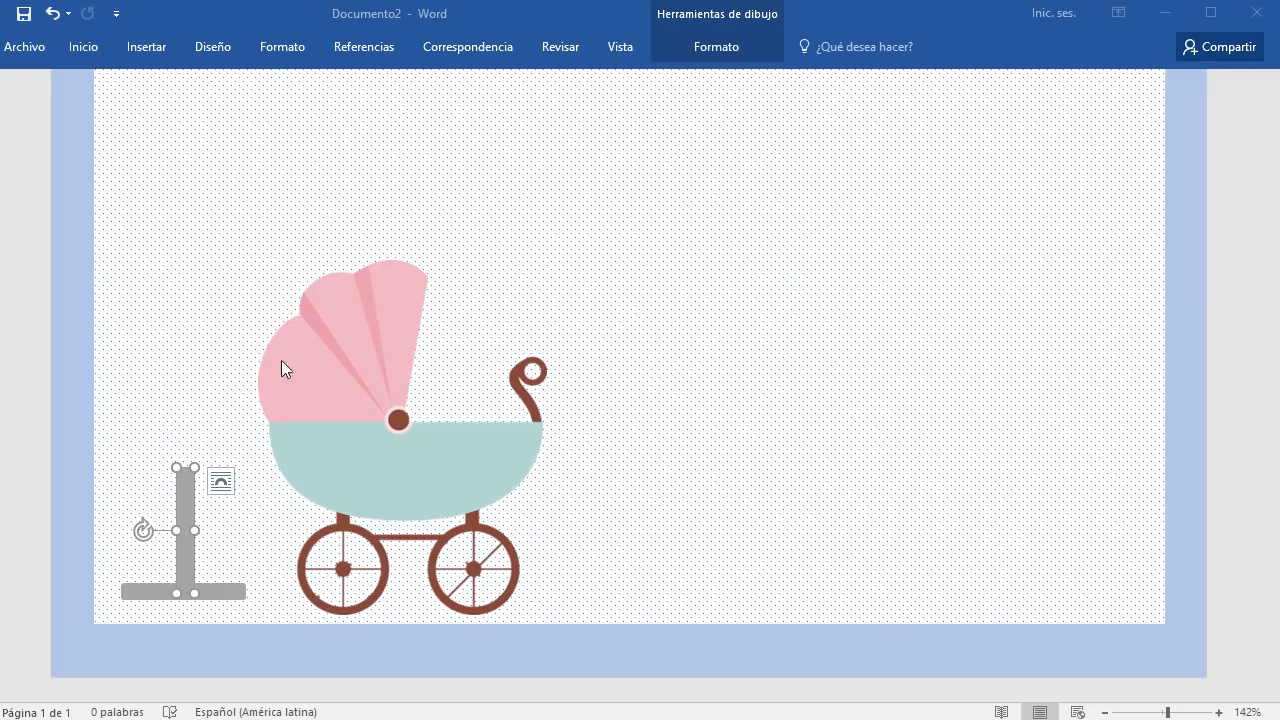
left_click(187, 556)
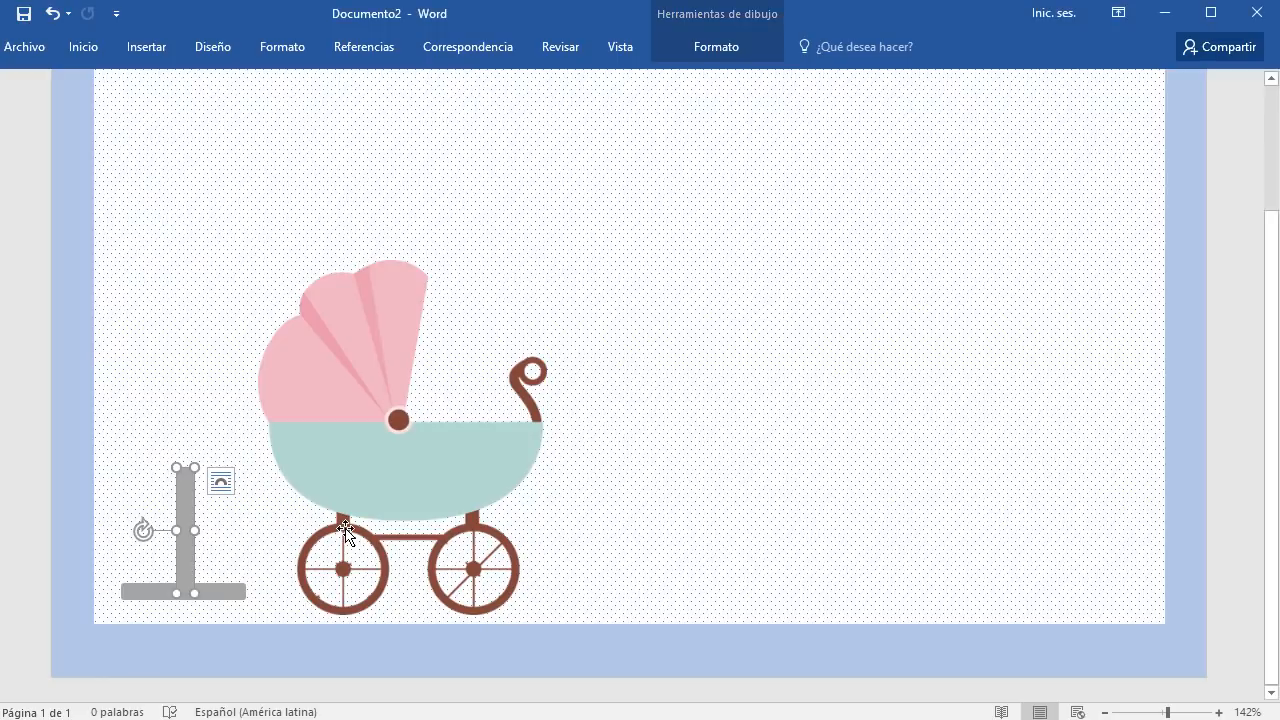
scroll(346, 534, "down", 4)
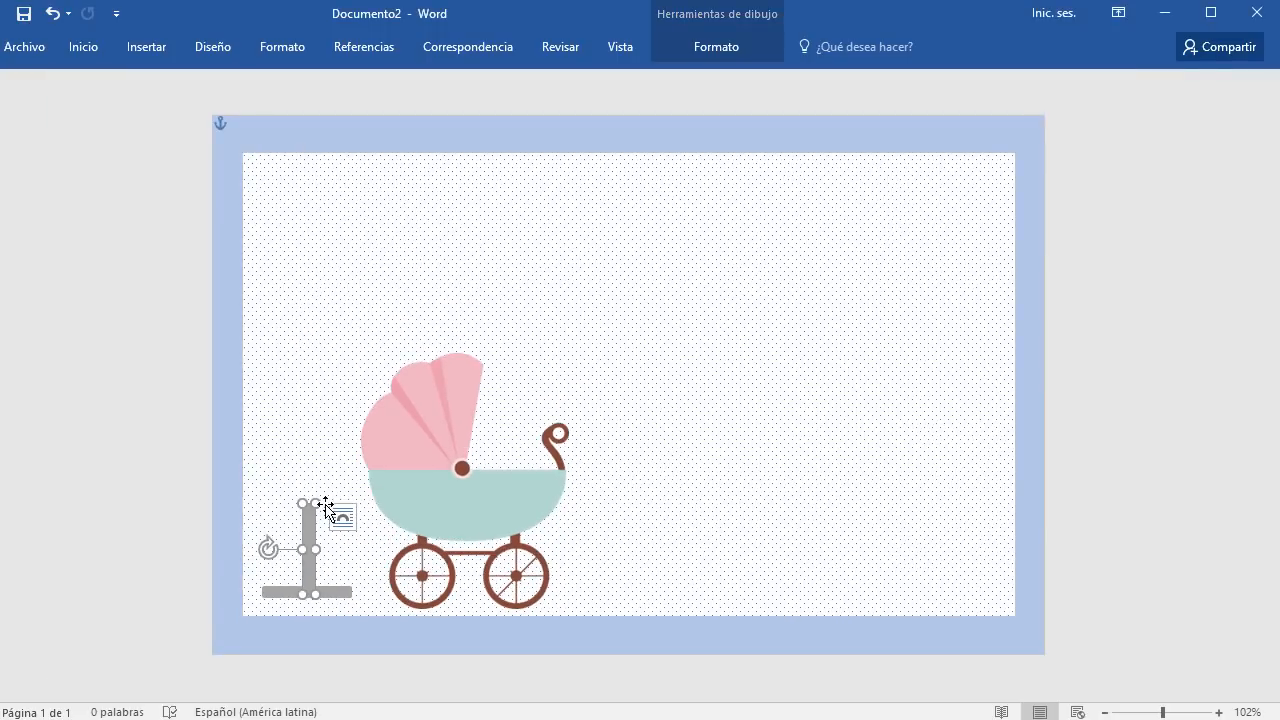
left_click_drag(316, 503, 309, 188)
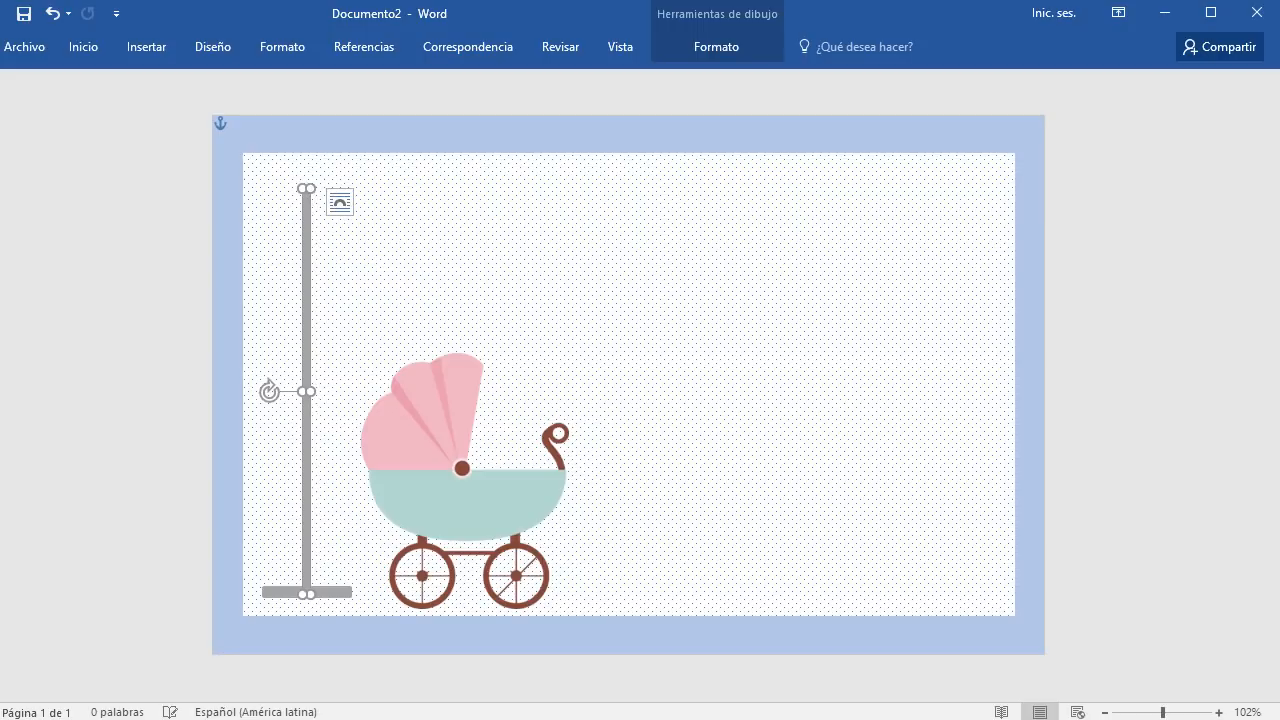
Duplicate the horizontal base bar to the upper end of the post, extending towards the carriage, and nudge it into alignment
left_click(357, 718)
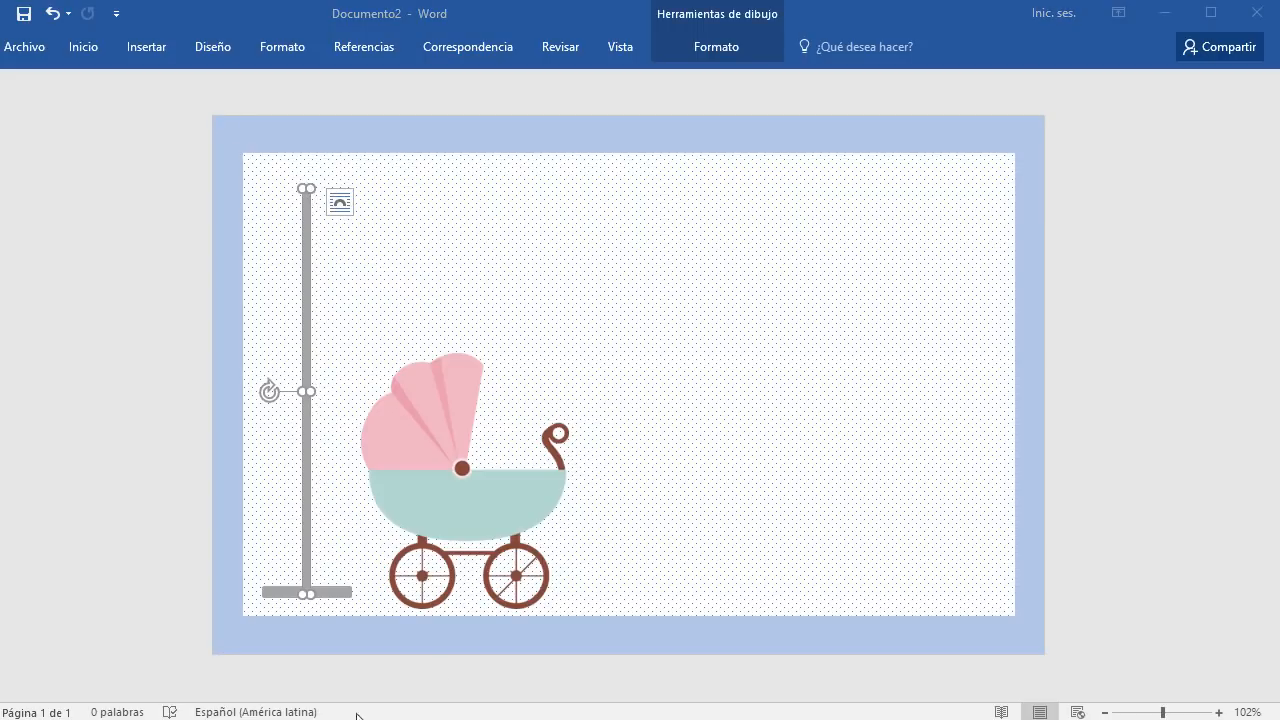
left_click(337, 596)
left_click(337, 594)
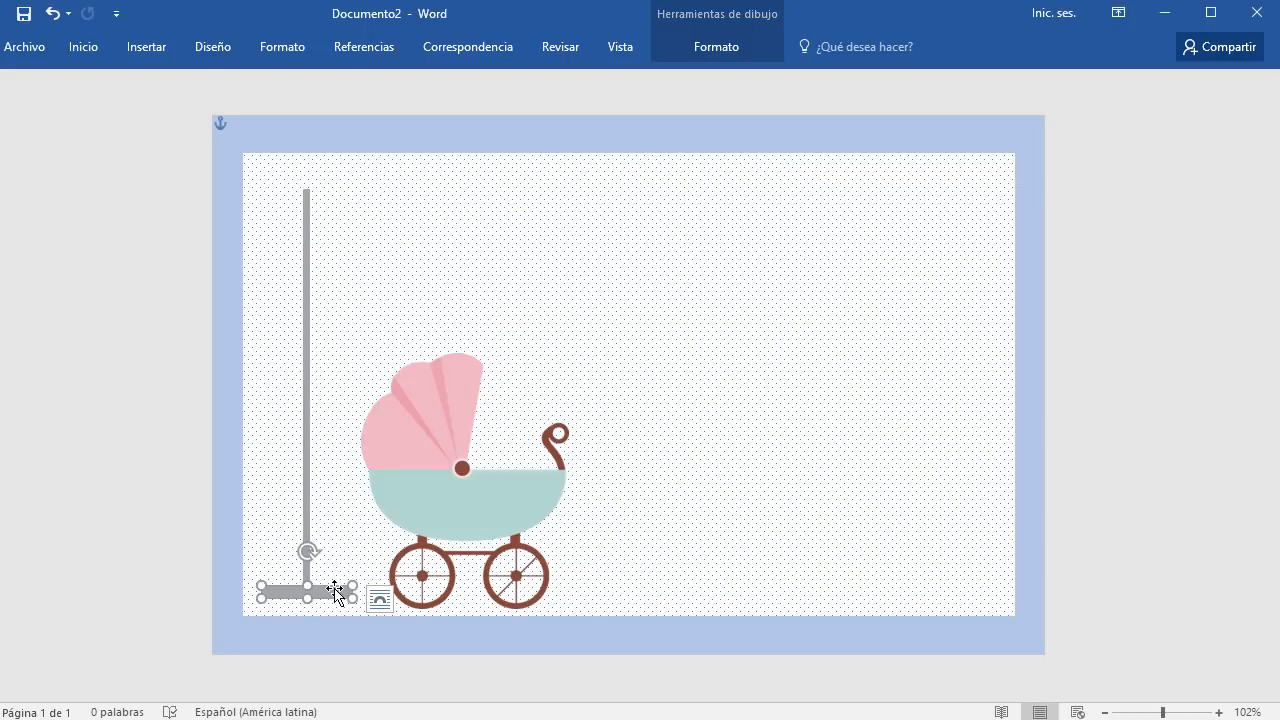
left_click_drag(331, 592, 372, 195)
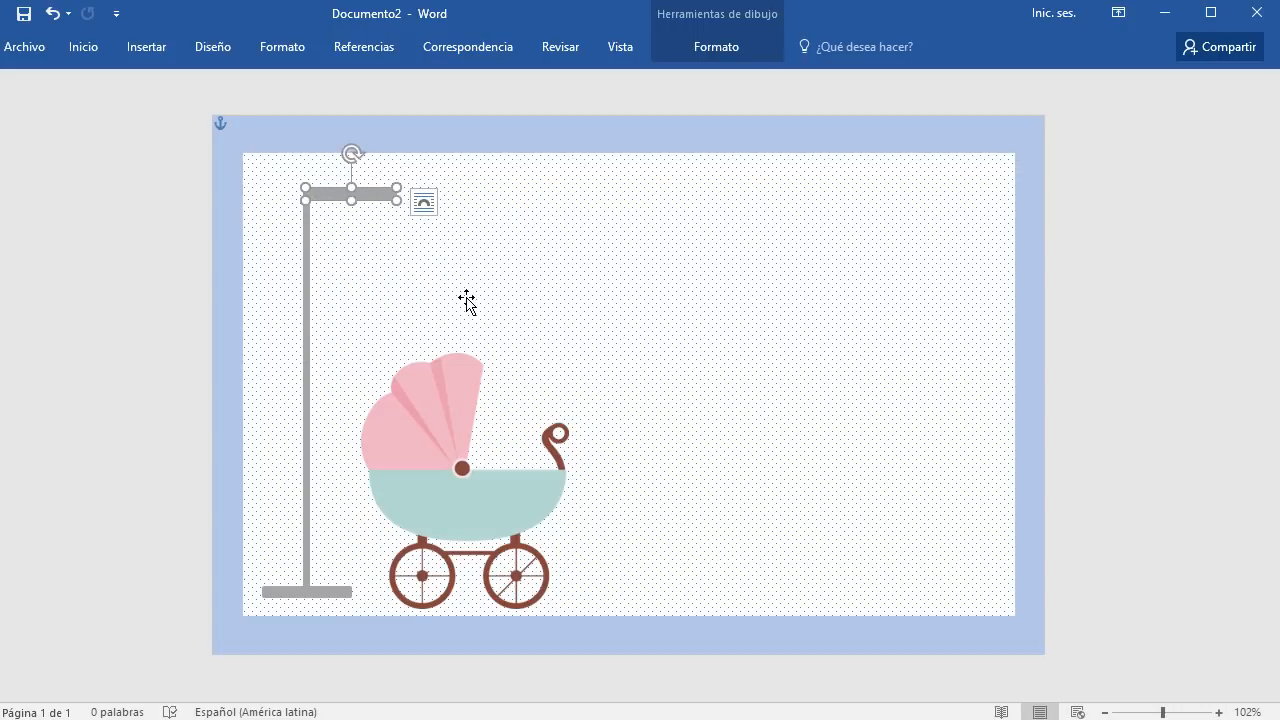
key("Down")
key("Left")
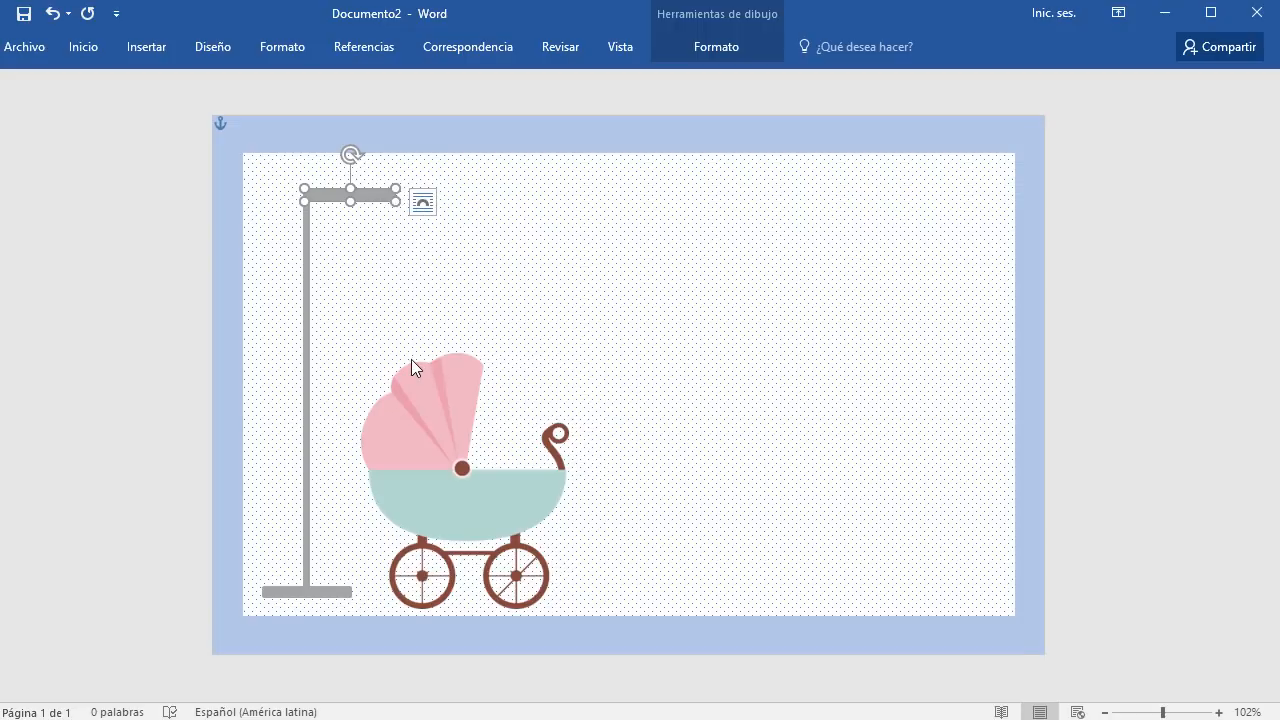
Thin the upper bar to match the post, lengthen it until it extends above the carriage, and deselect it
scroll(411, 359, "up", 6)
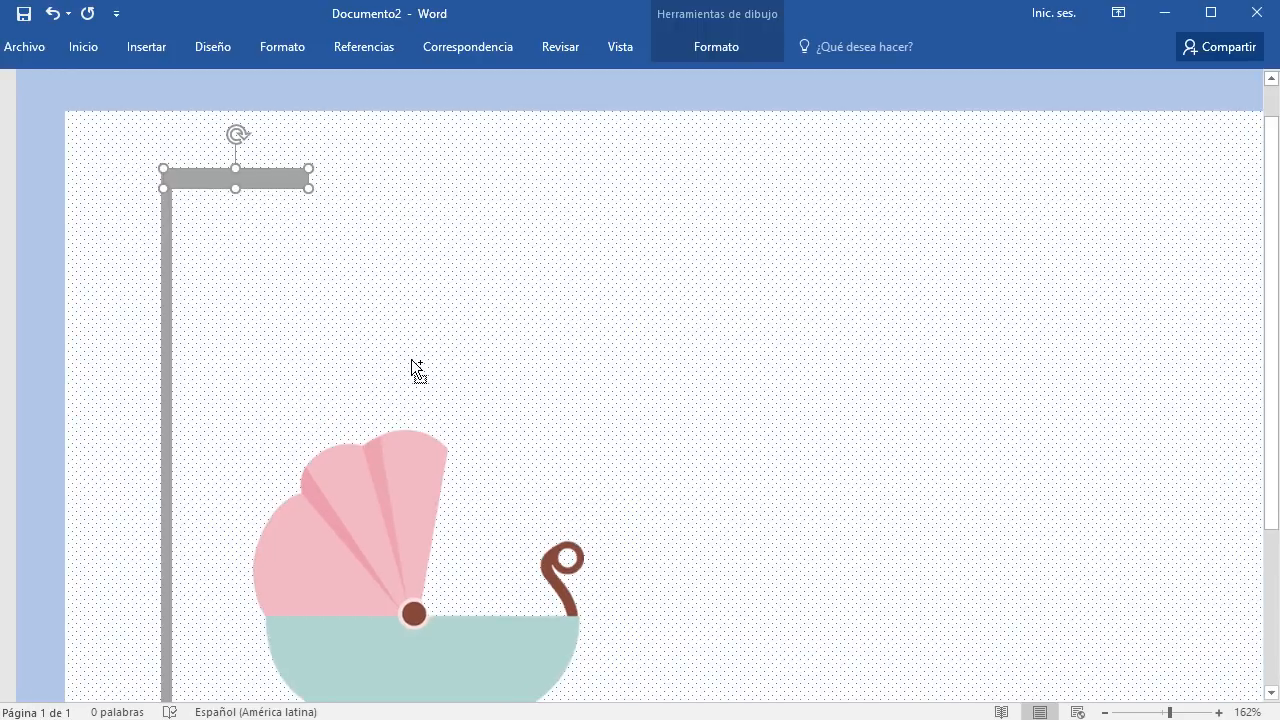
scroll(411, 359, "up", 2)
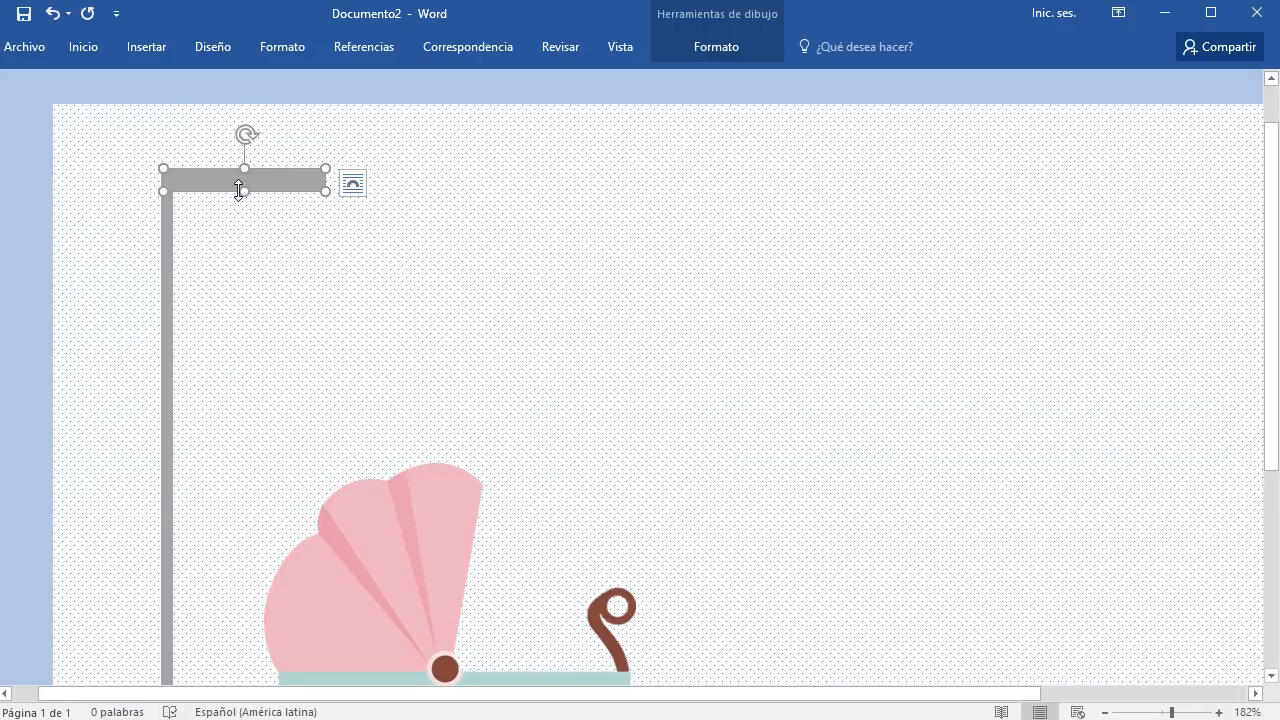
left_click_drag(243, 191, 240, 180)
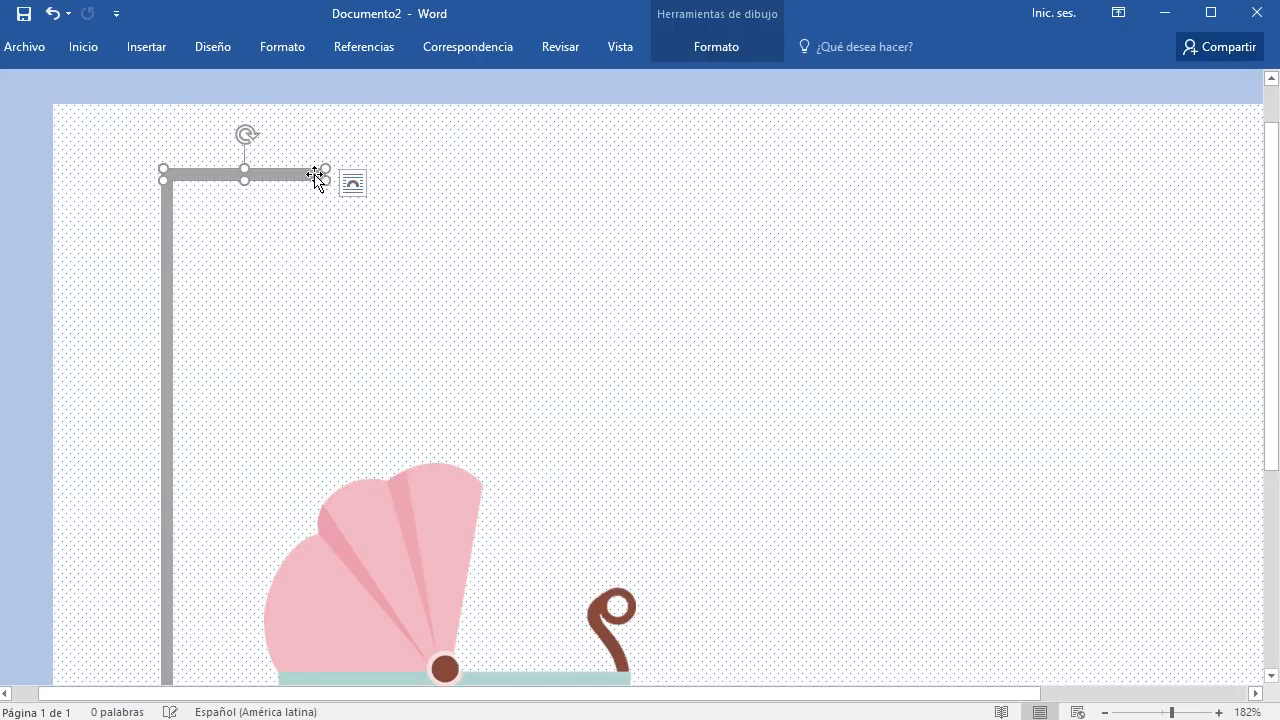
left_click_drag(326, 175, 541, 177)
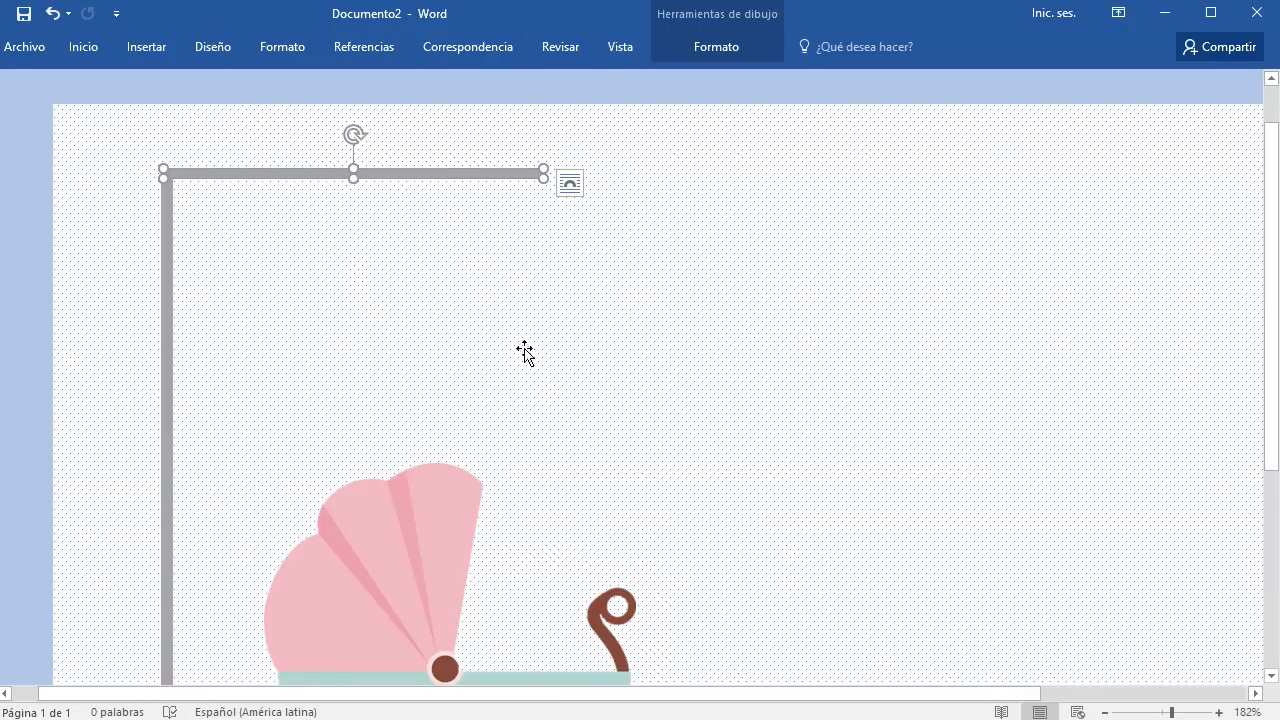
scroll(531, 466, "down", 1)
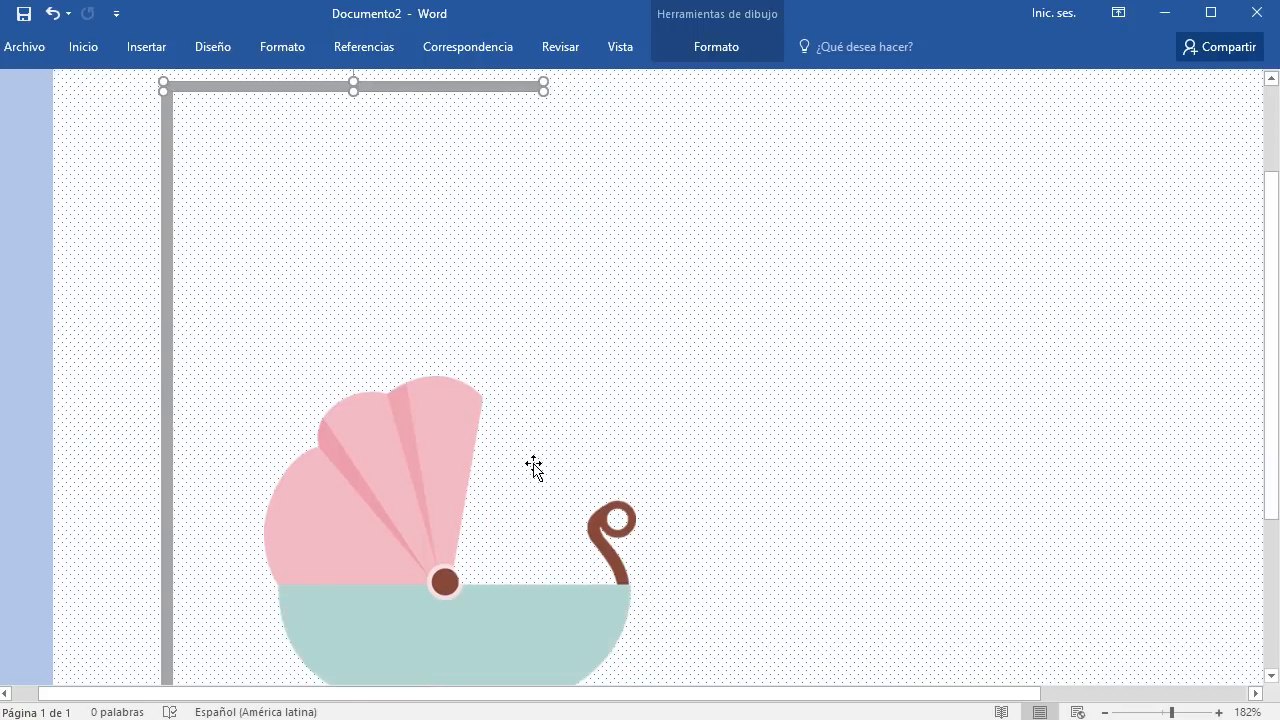
scroll(533, 466, "down", 2)
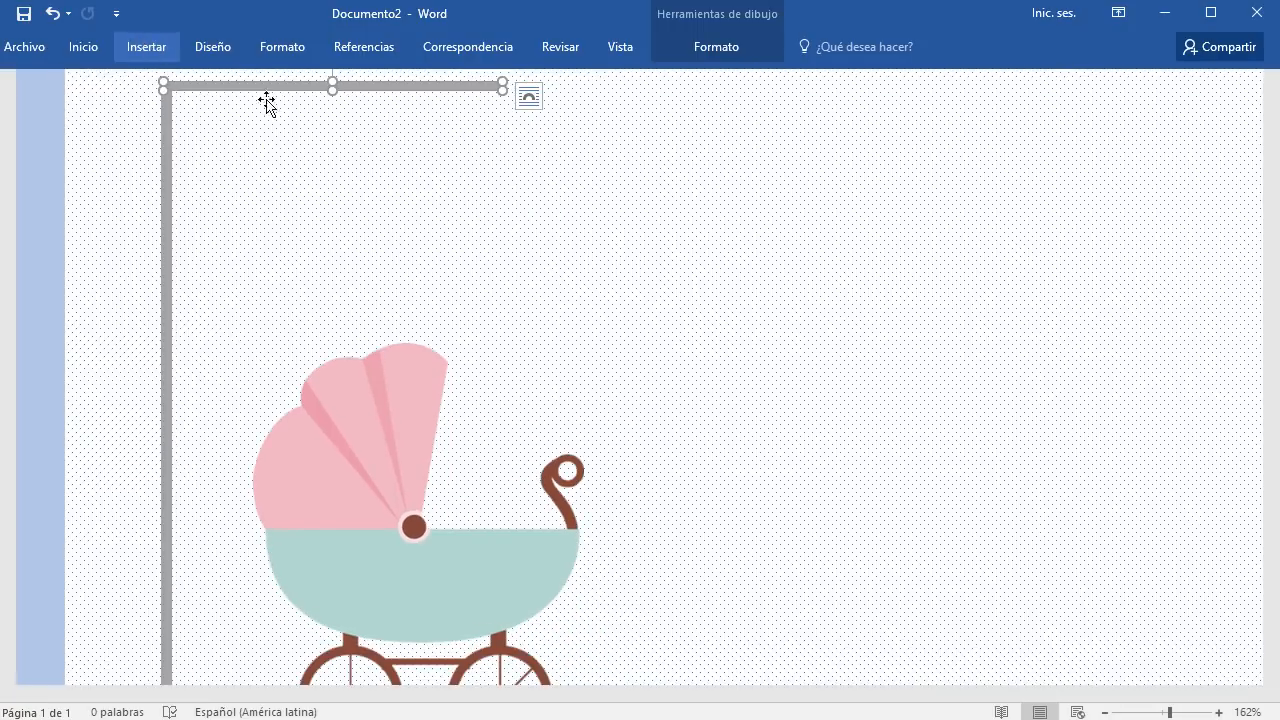
left_click(4, 267)
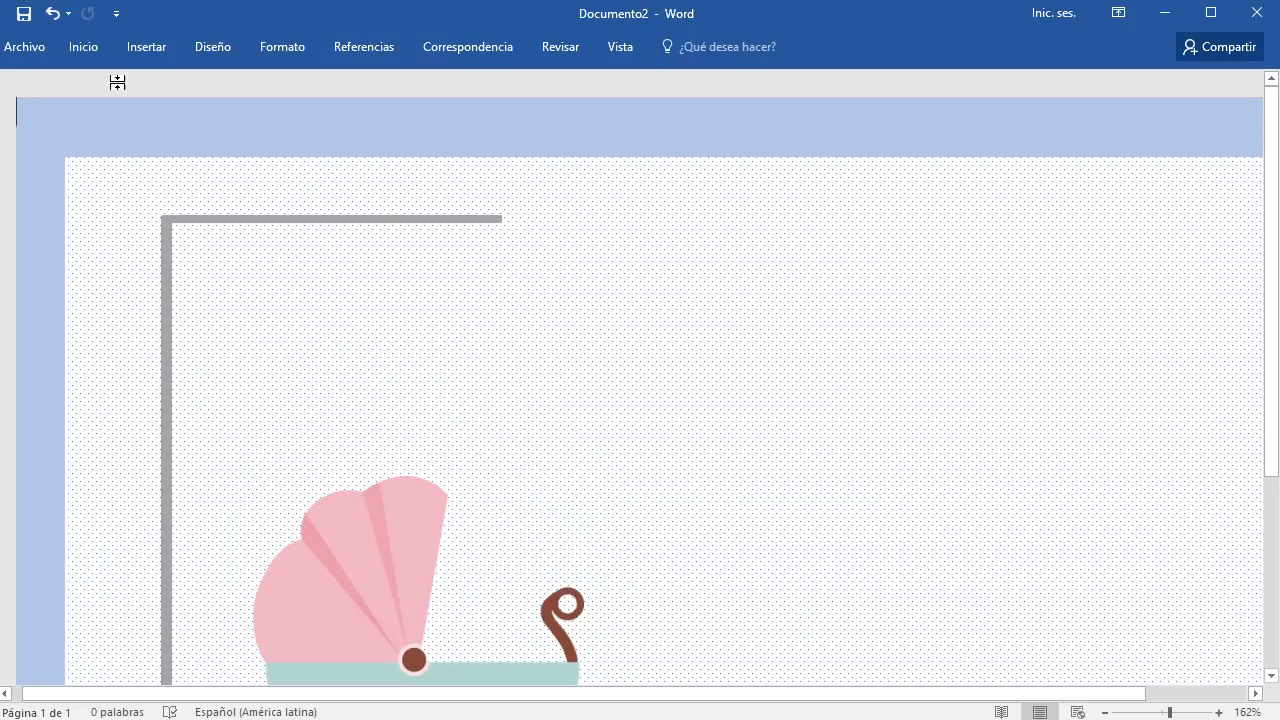
Insert the picture 000.png from the Baby Shower folder, set its wrapping to in front of text, and close the layout options
left_click(157, 51)
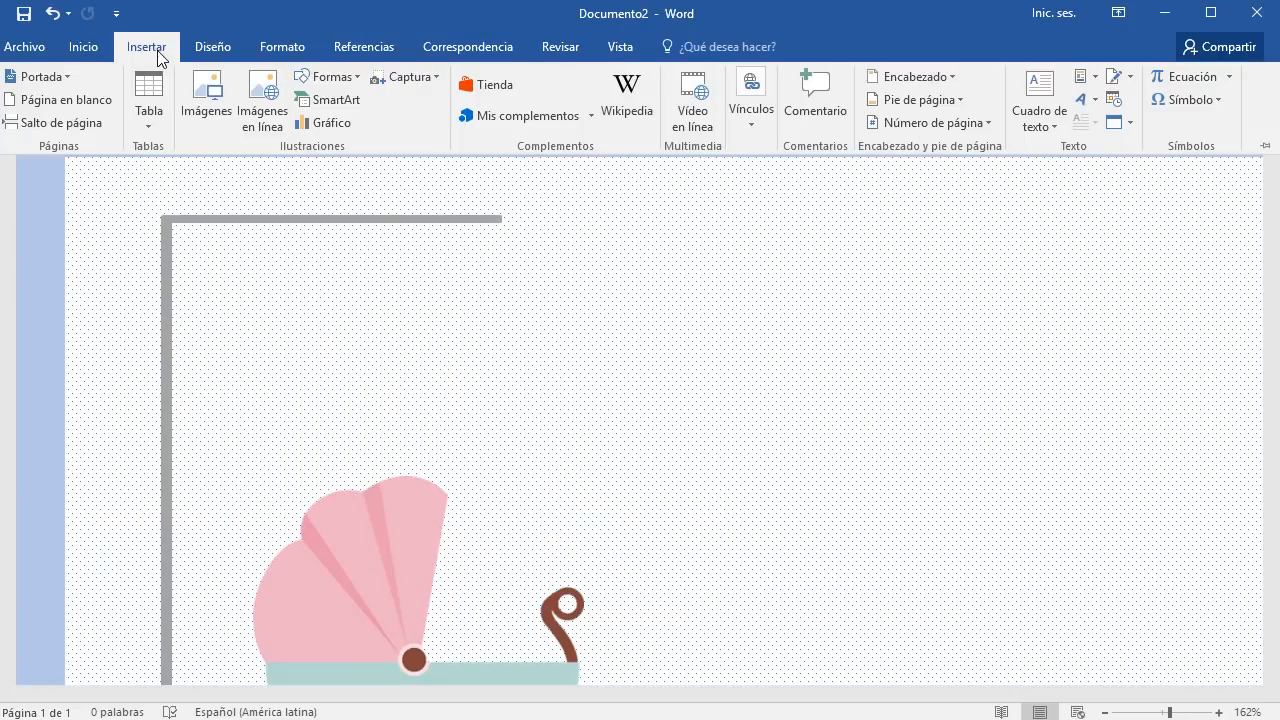
left_click(215, 112)
left_click(239, 170)
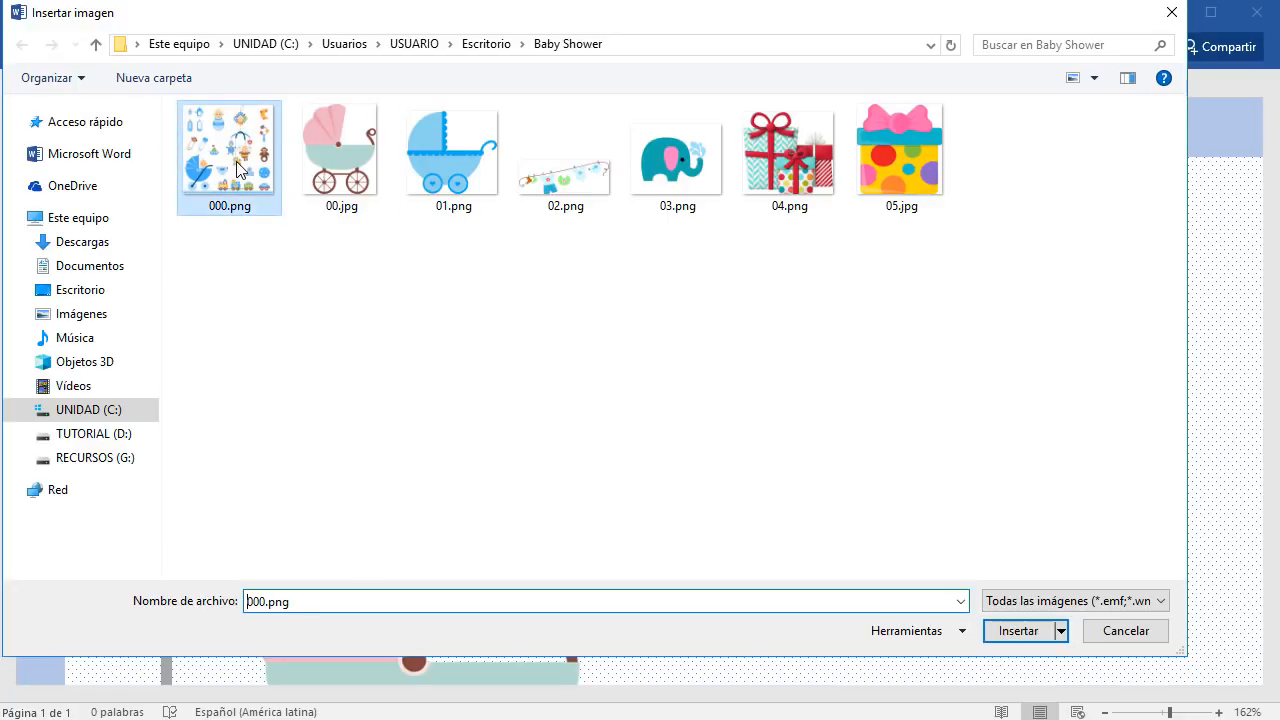
left_click(1030, 629)
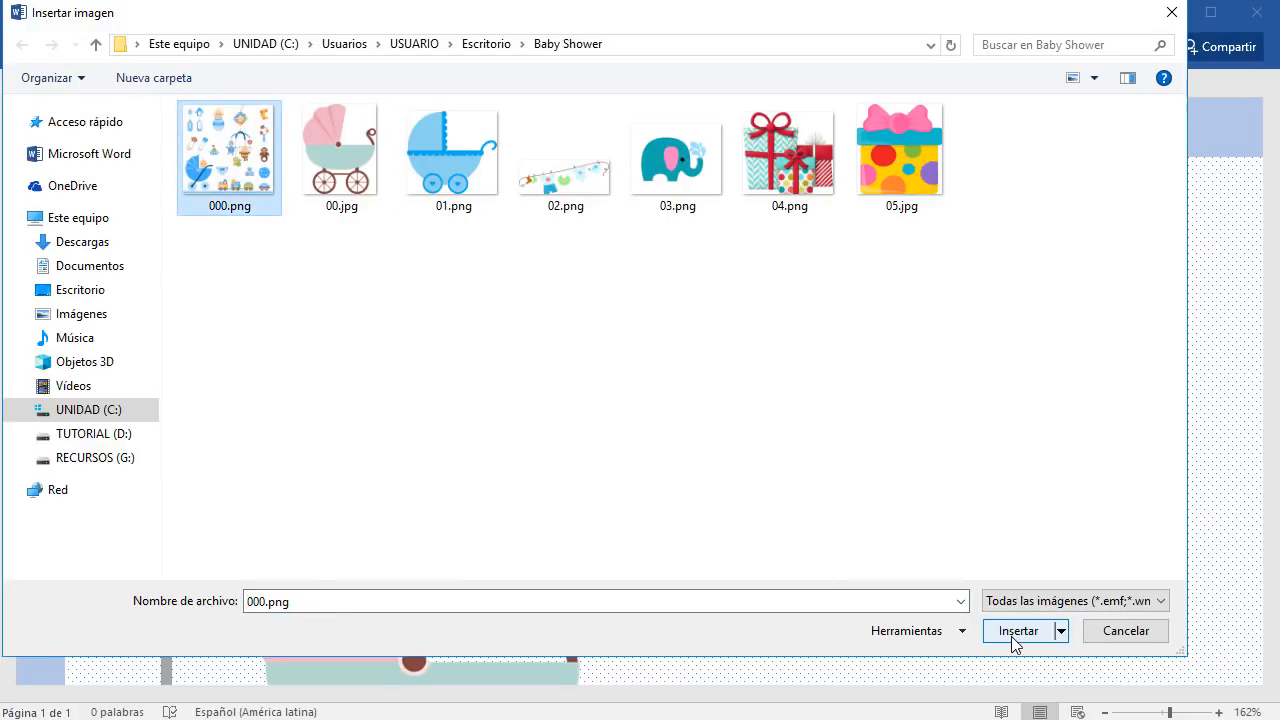
scroll(597, 522, "down", 1)
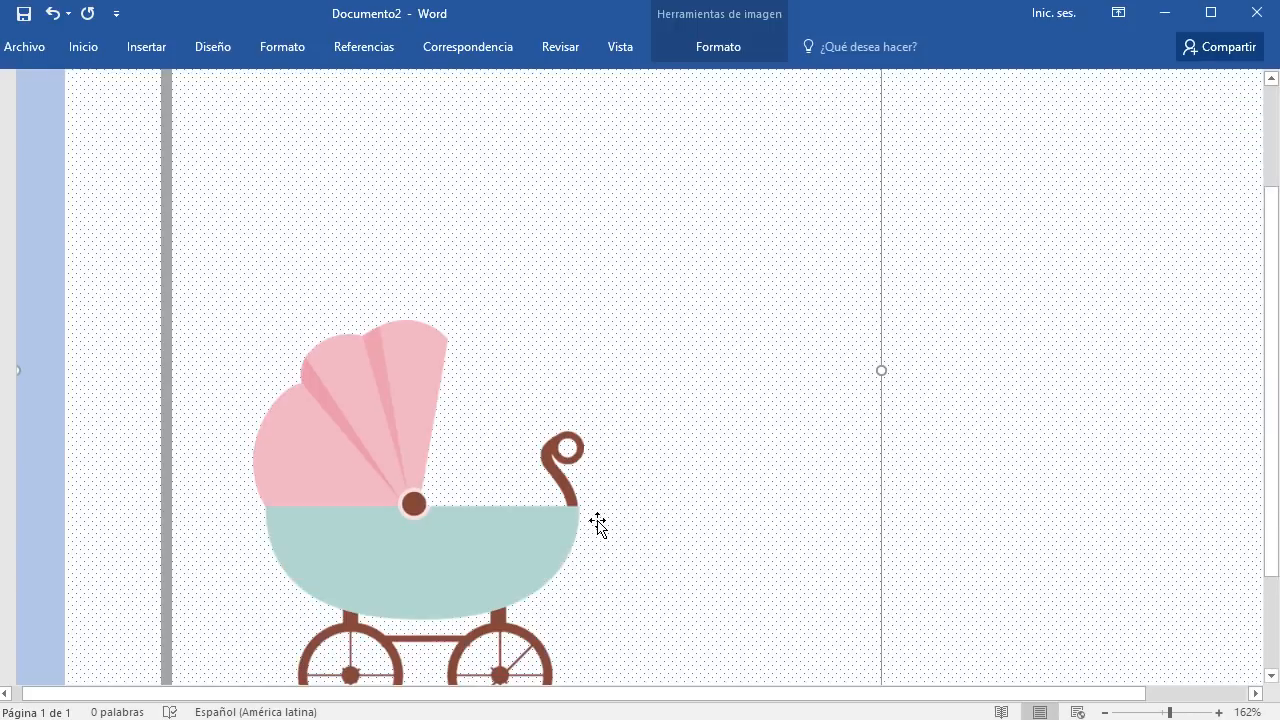
scroll(597, 524, "up", 1)
left_click(909, 113)
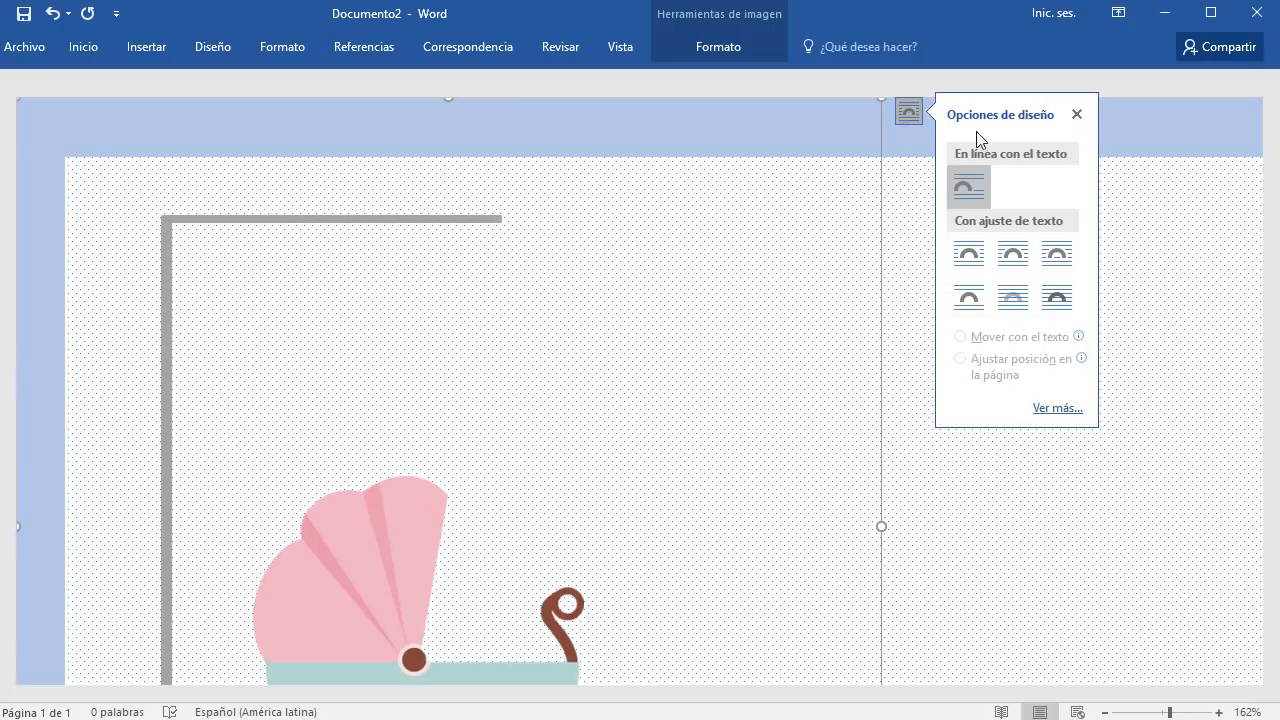
left_click(1061, 309)
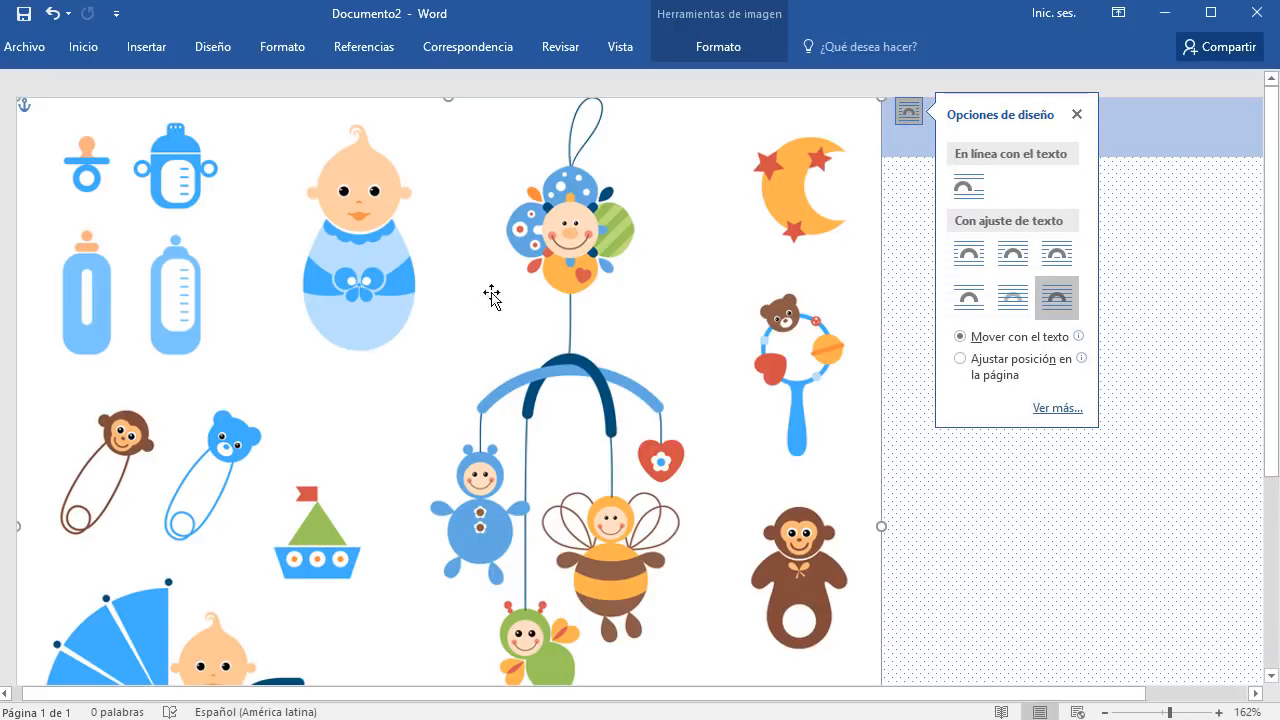
scroll(557, 370, "down", 2)
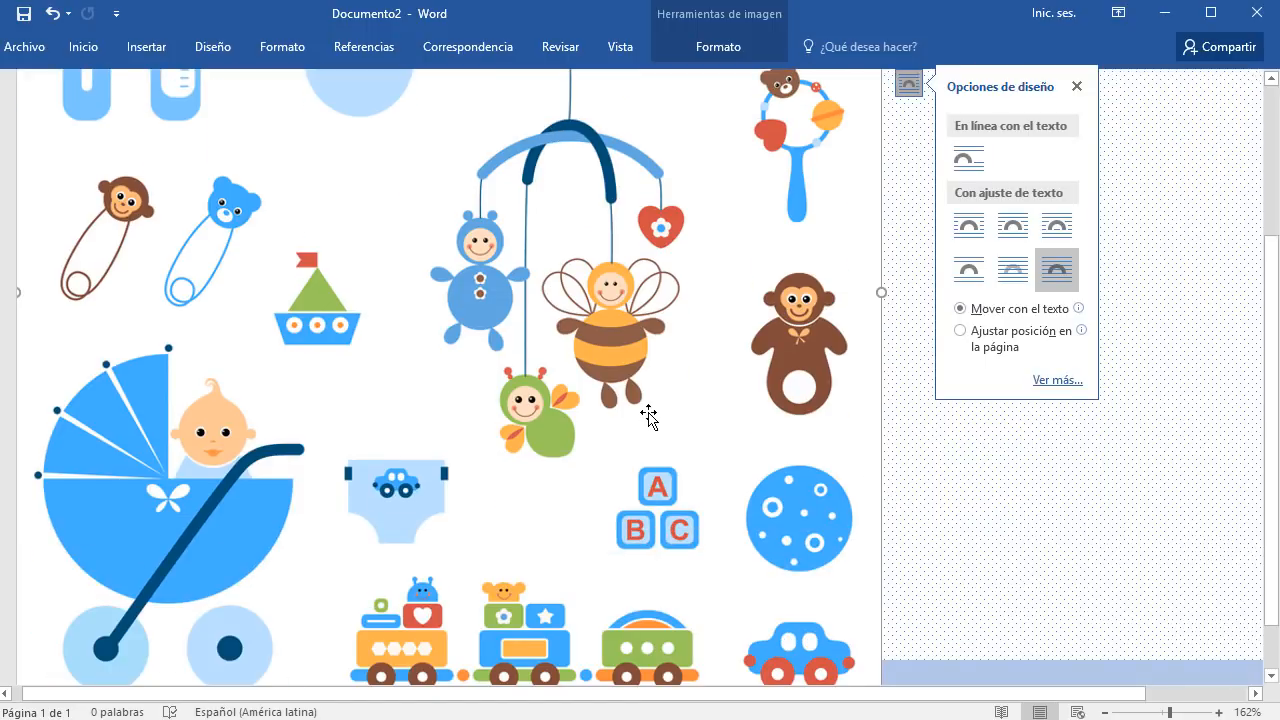
left_click(1076, 86)
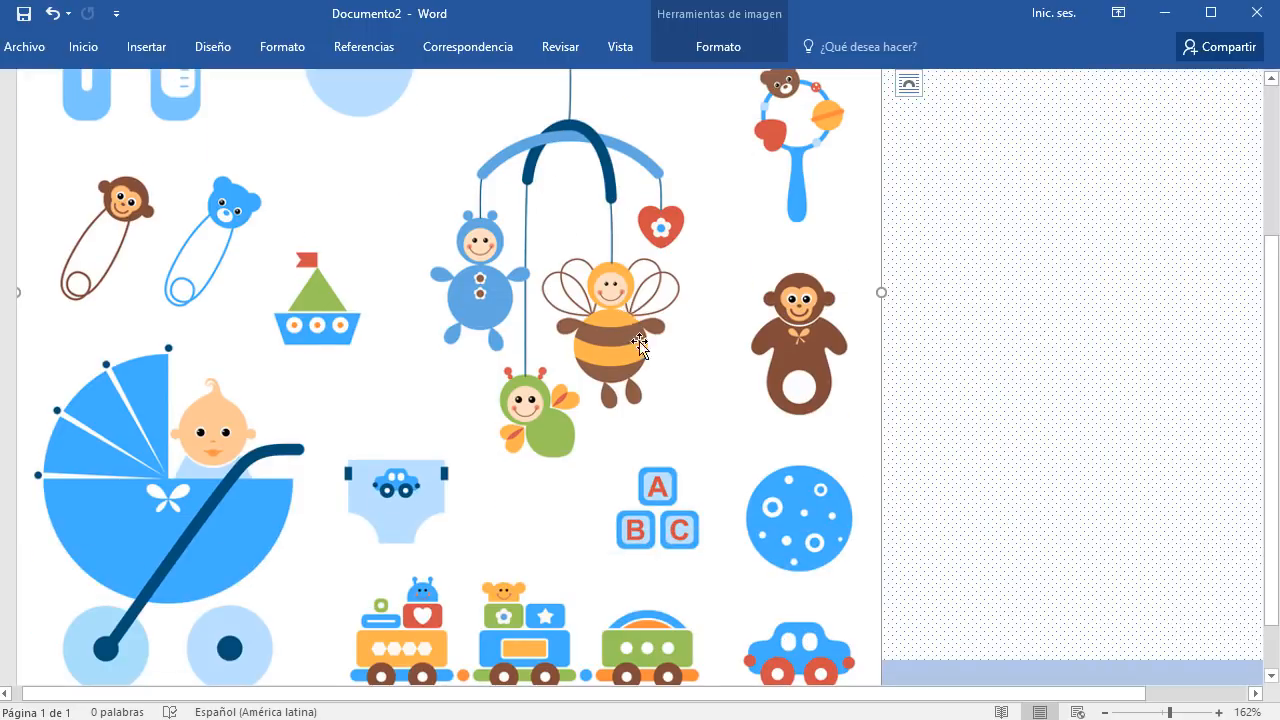
Move the baby illustrations picture towards the page's centre and shrink it slightly so the whole sheet fits within the page height
scroll(638, 343, "down", 5)
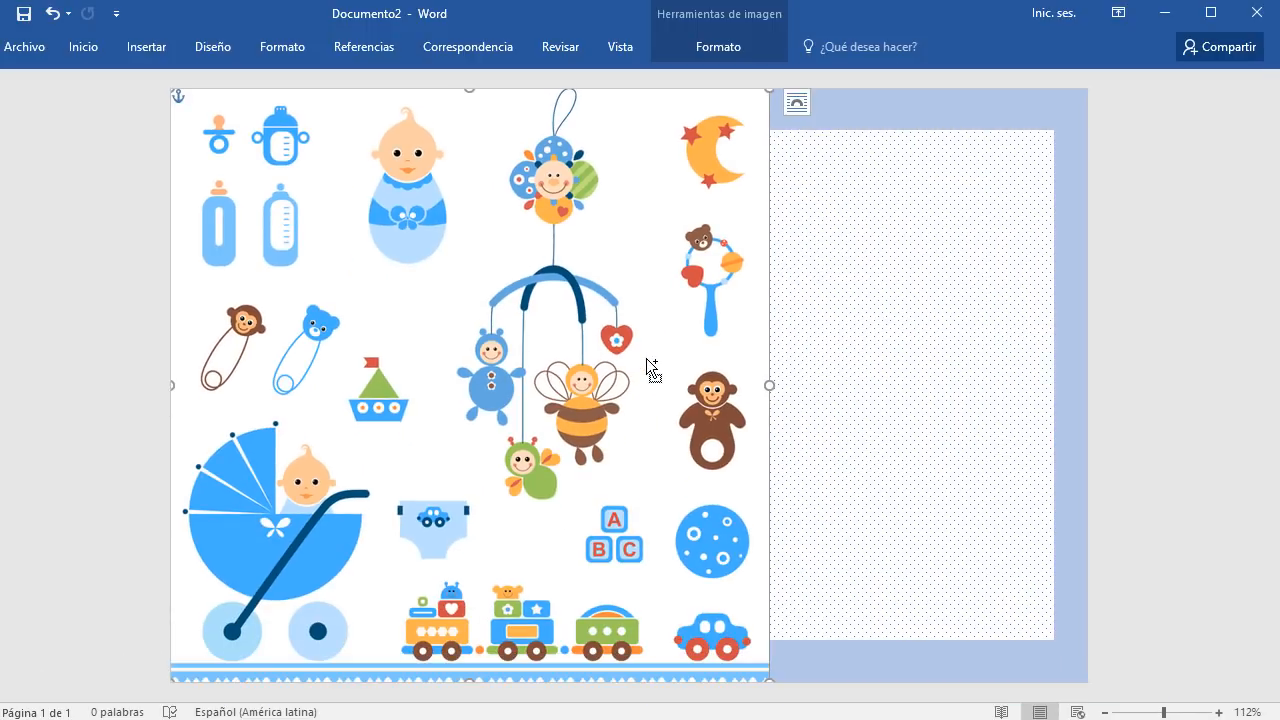
left_click_drag(521, 243, 632, 250)
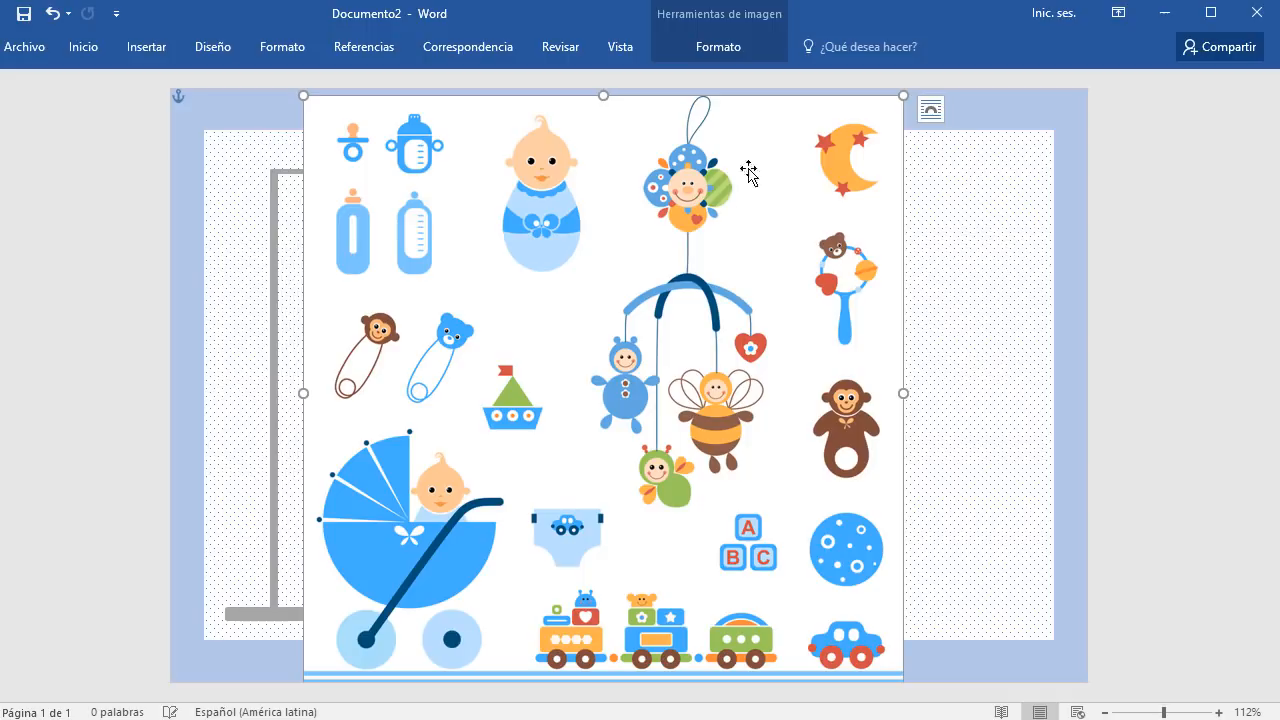
left_click_drag(905, 95, 883, 131)
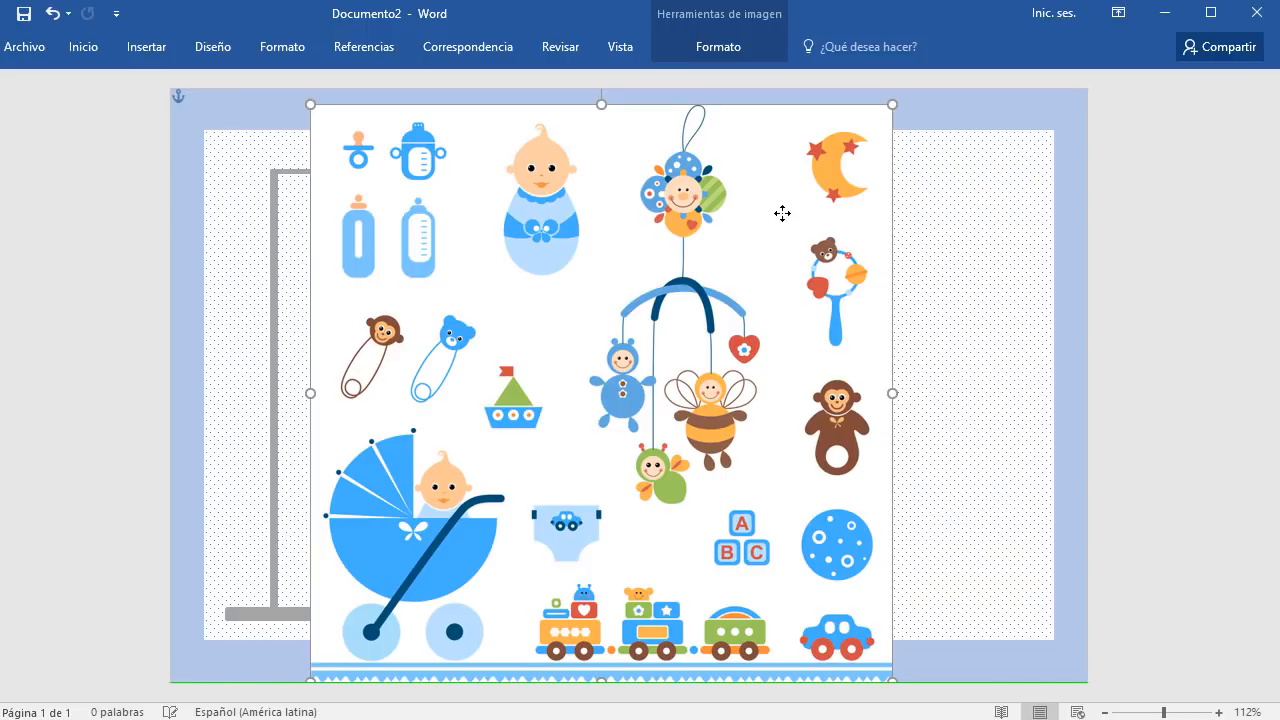
mouse_move(782, 213)
left_mouse_down()
mouse_move(737, 197)
mouse_move(782, 235)
left_mouse_up()
key("Down")
key("Down")
key("Down")
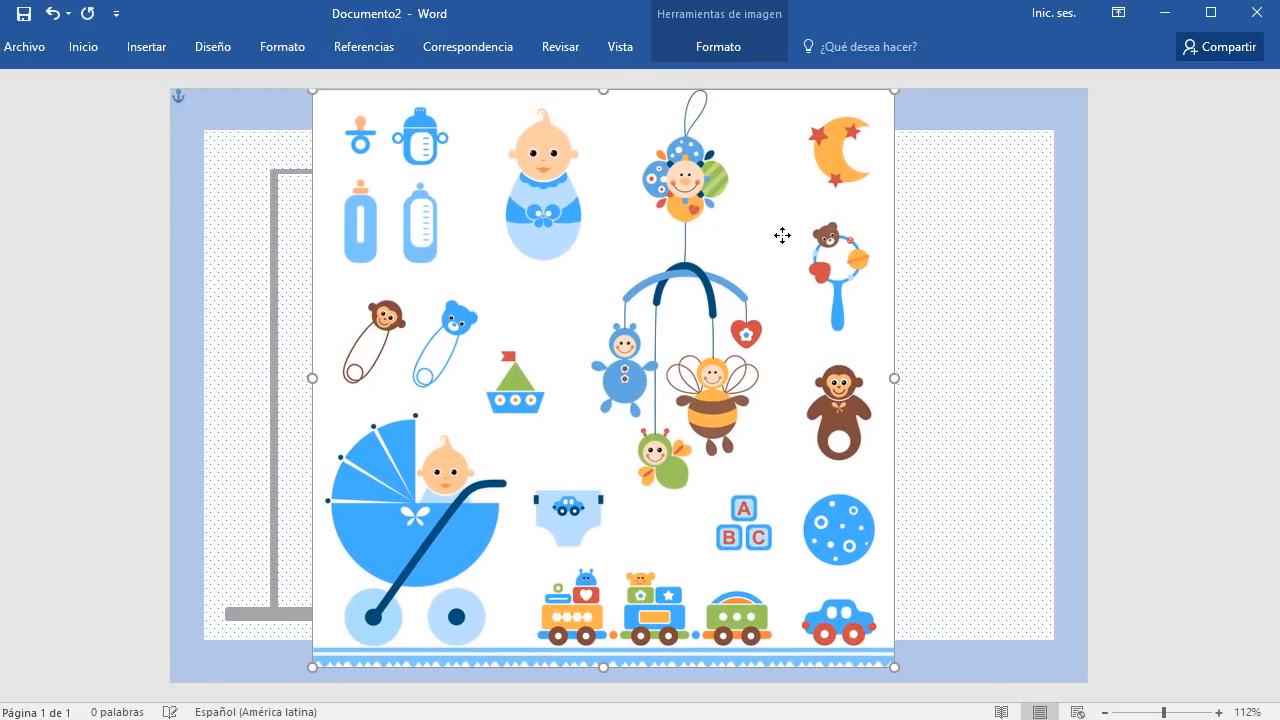
Crop the baby illustrations picture to only the hanging mobile, from its flower-face loop down to the green caterpillar
left_click(718, 49)
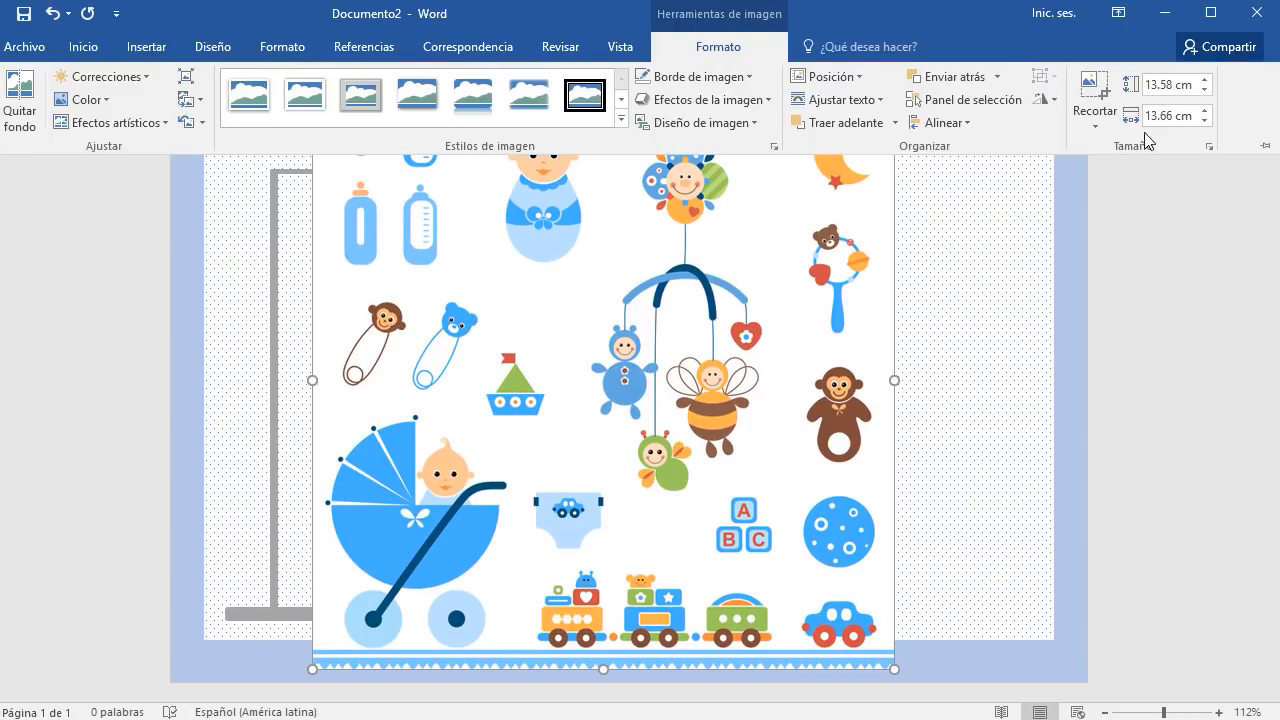
left_click(1095, 89)
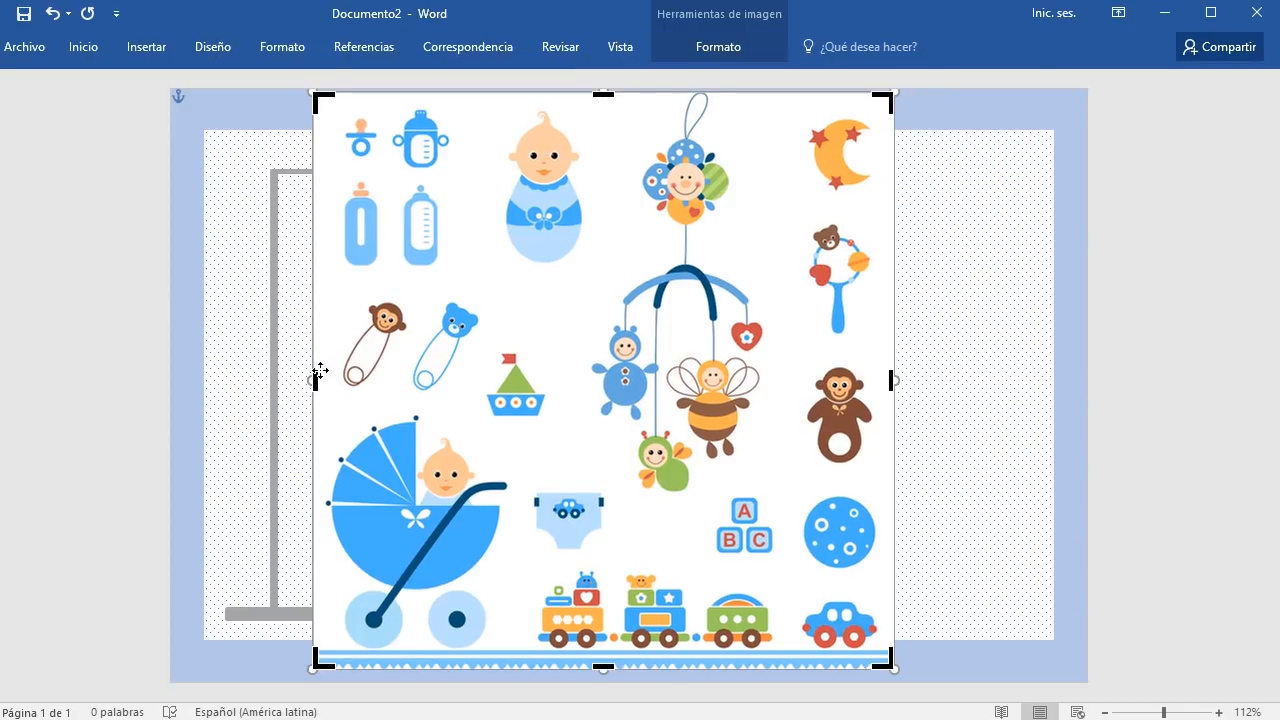
left_click_drag(315, 380, 590, 381)
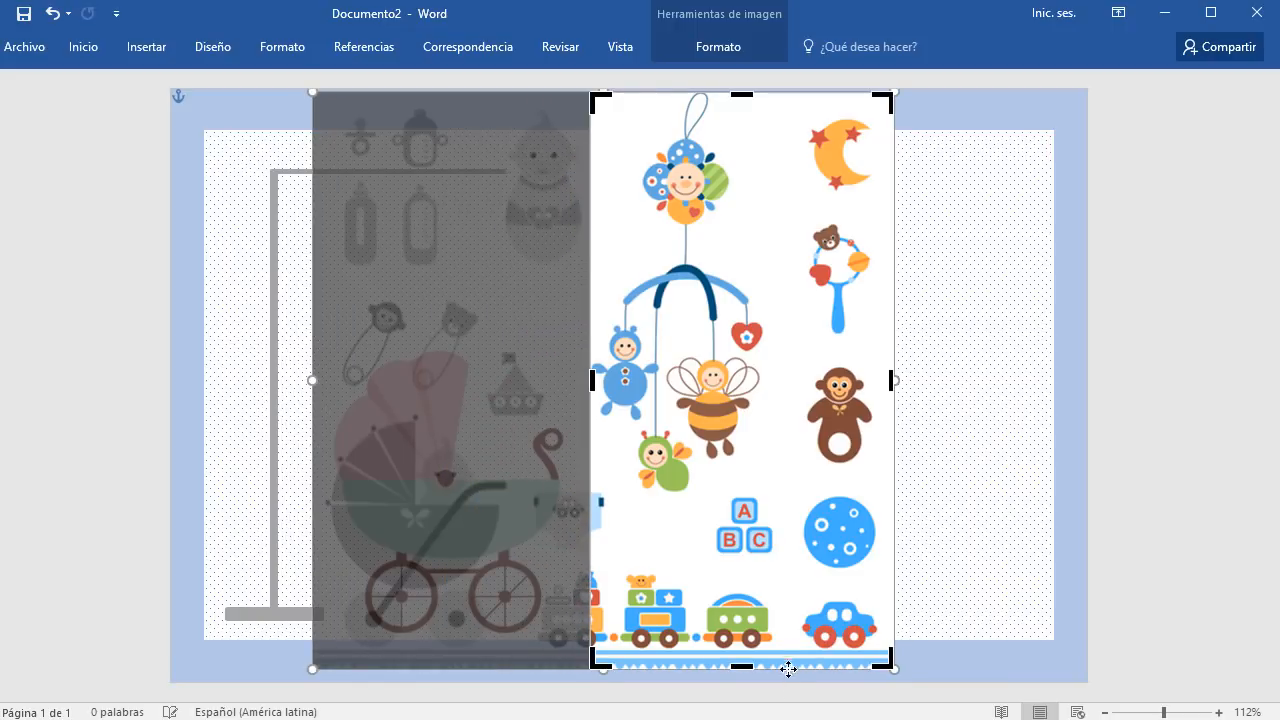
left_click_drag(741, 604, 749, 493)
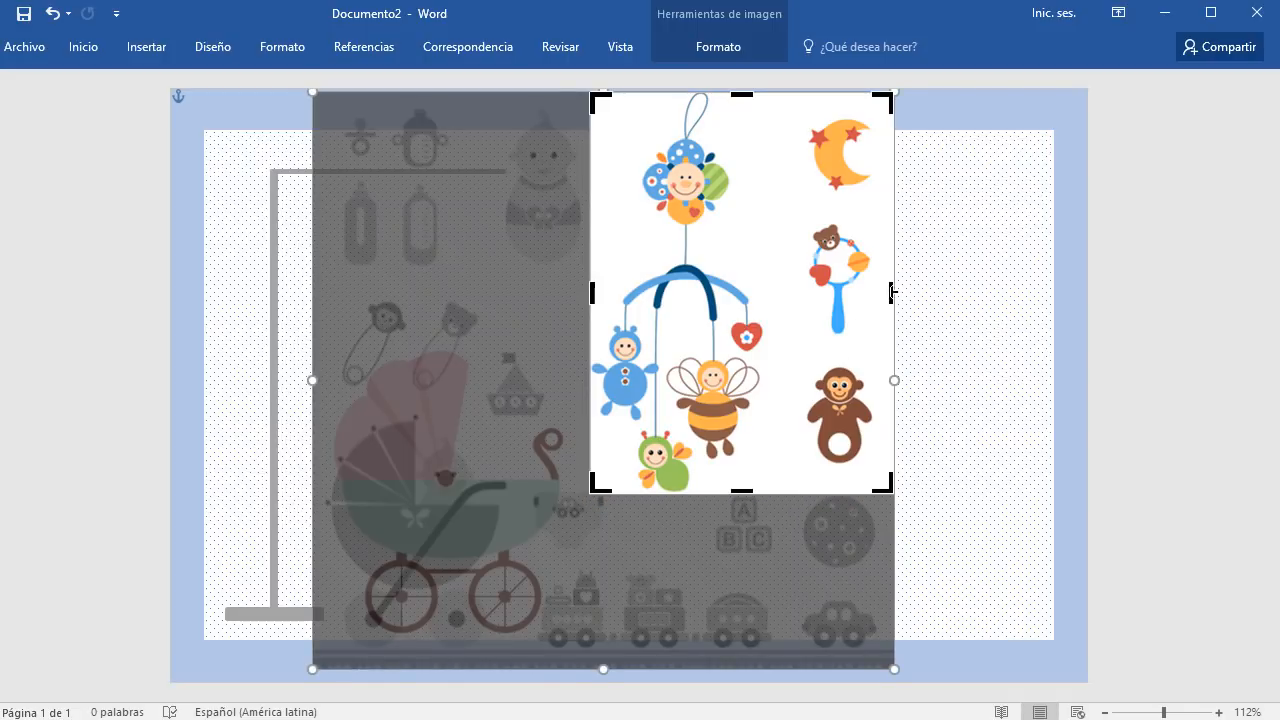
left_click_drag(892, 291, 768, 283)
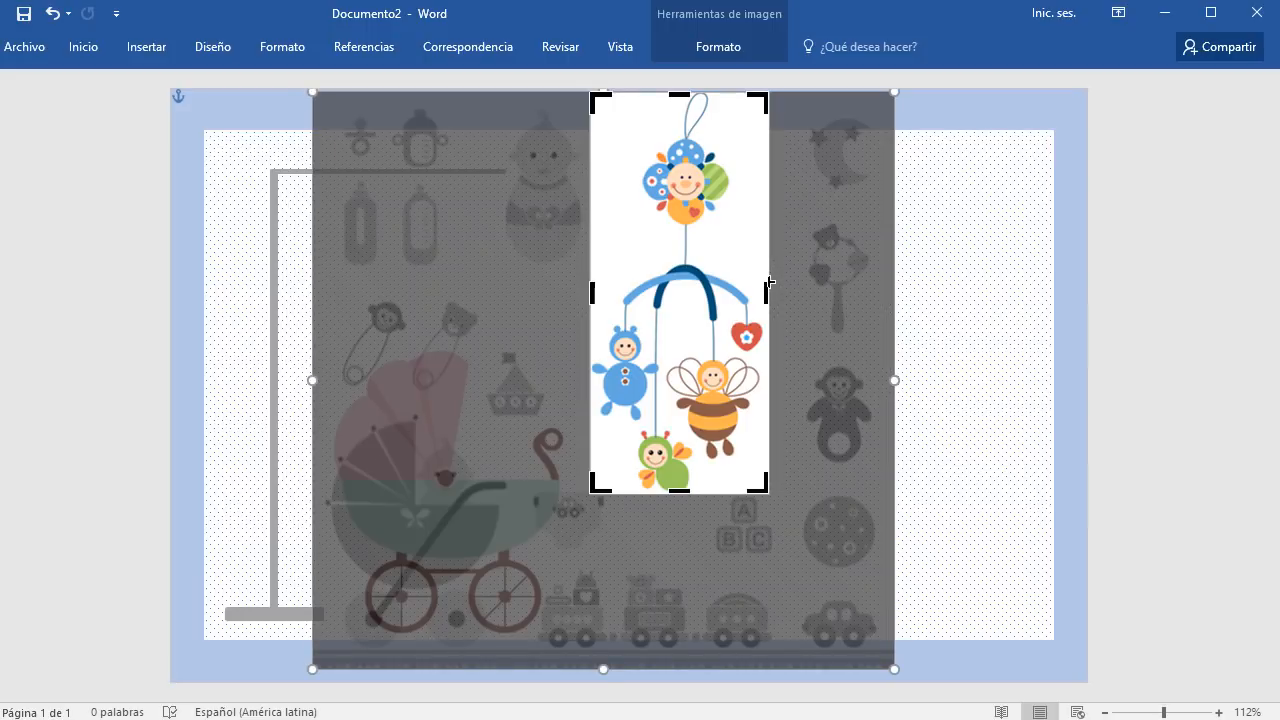
left_click(1160, 351)
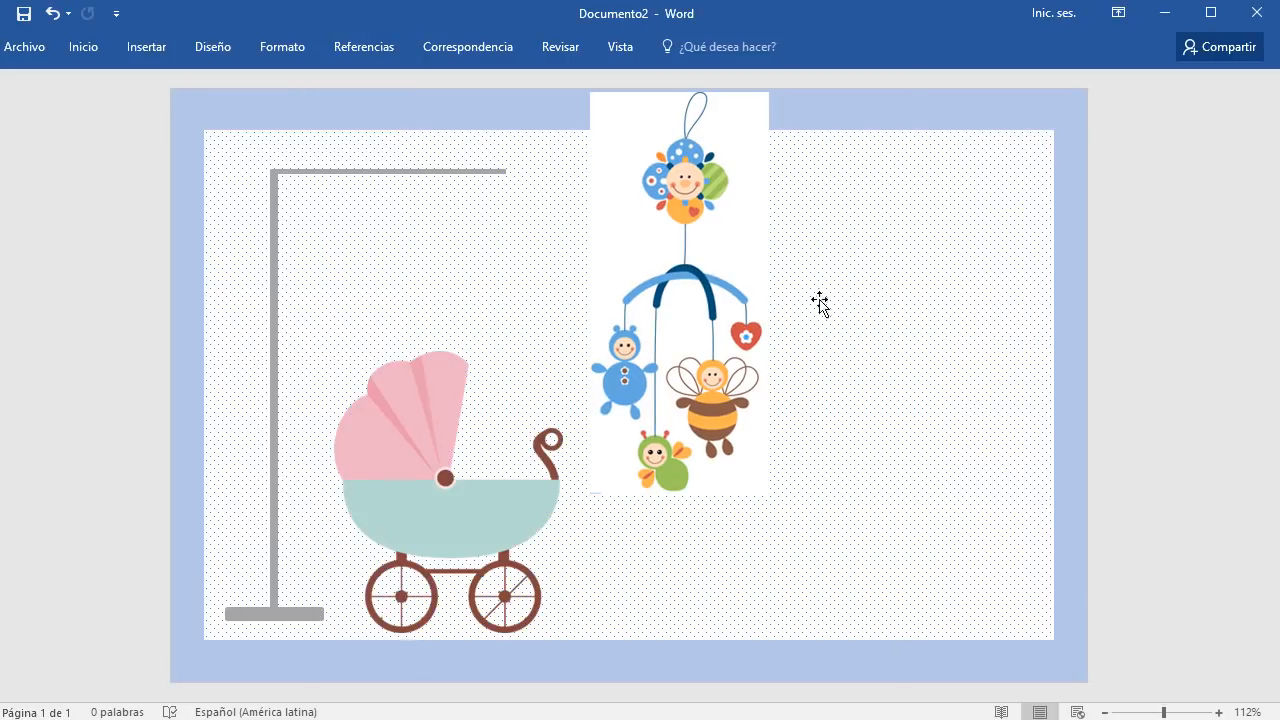
Move the cropped mobile picture down inside the patterned rectangle, beside the carriage, and keep it selected
left_click_drag(690, 232, 710, 282)
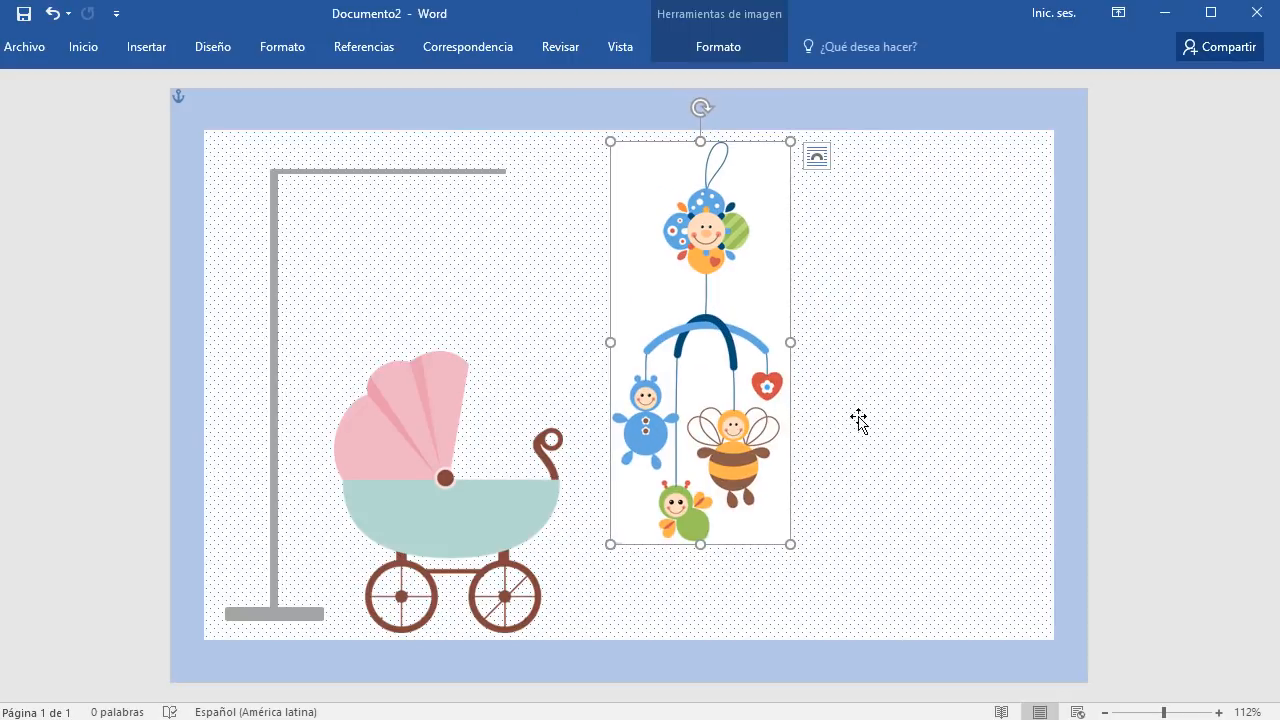
scroll(848, 504, "up", 1)
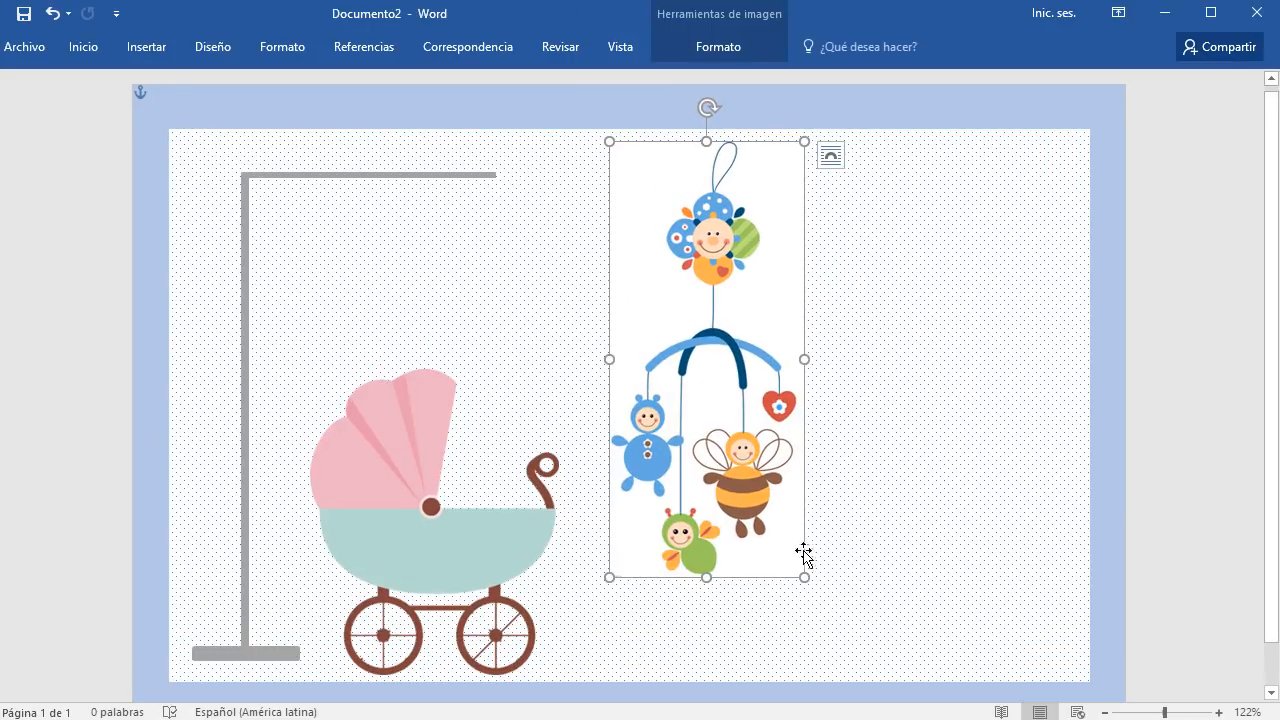
left_click(1168, 447)
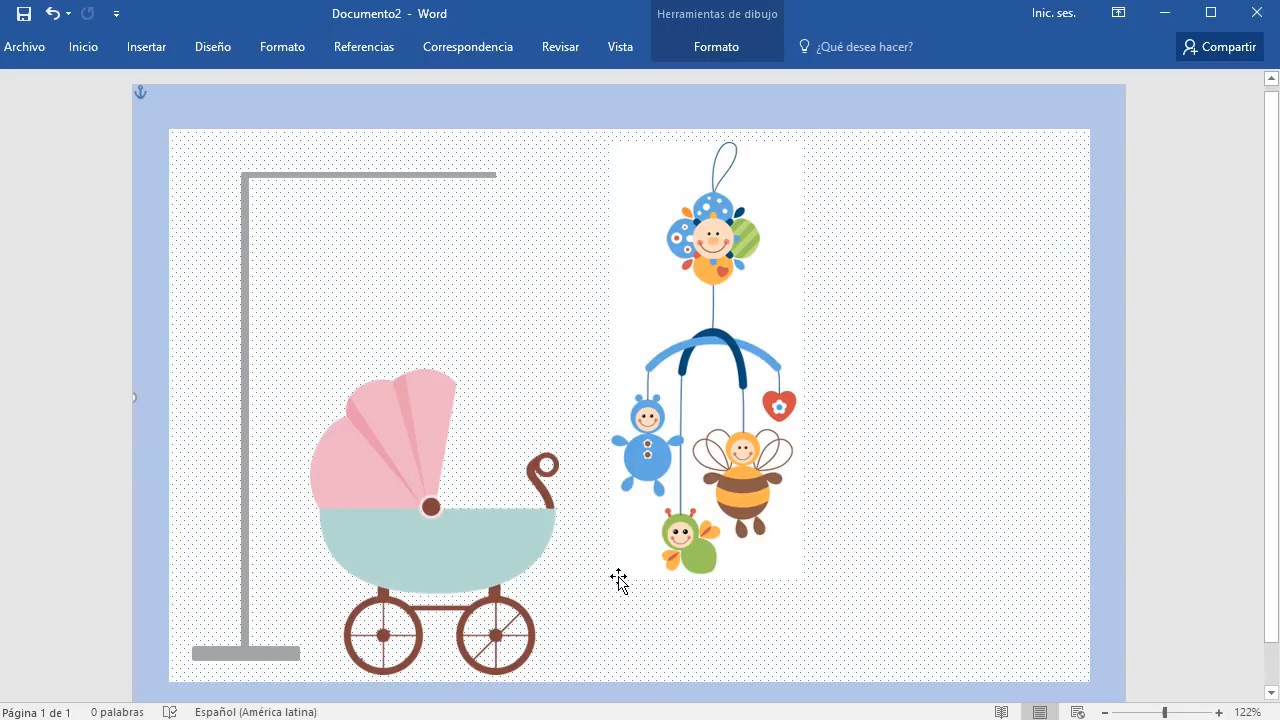
left_click(692, 500)
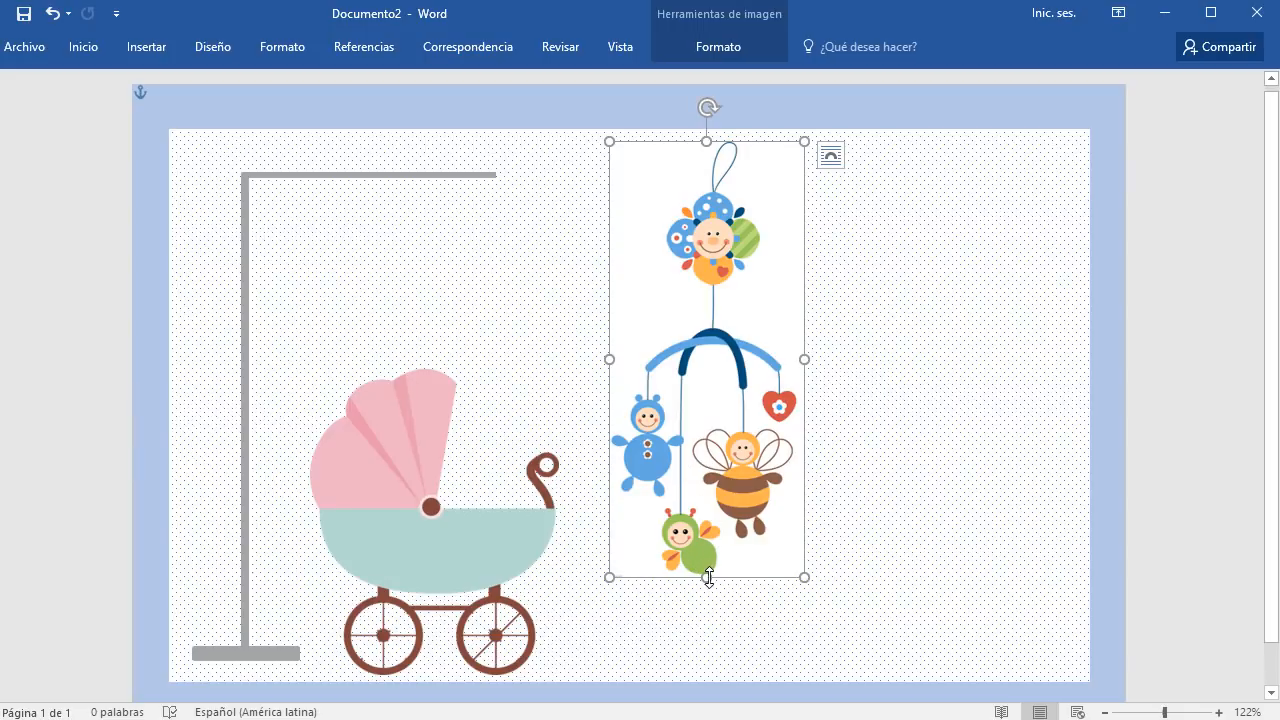
scroll(669, 626, "up", 7, "ctrl")
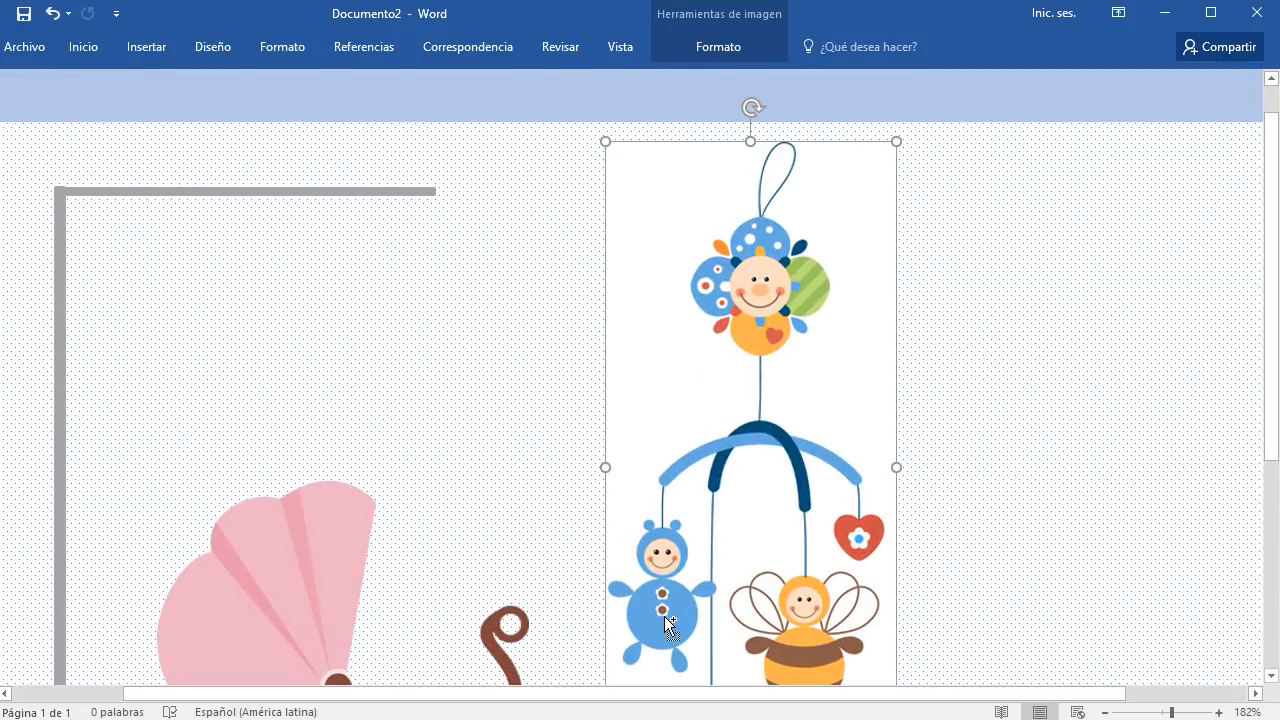
scroll(664, 616, "up", 1, "ctrl")
scroll(751, 531, "down", 5)
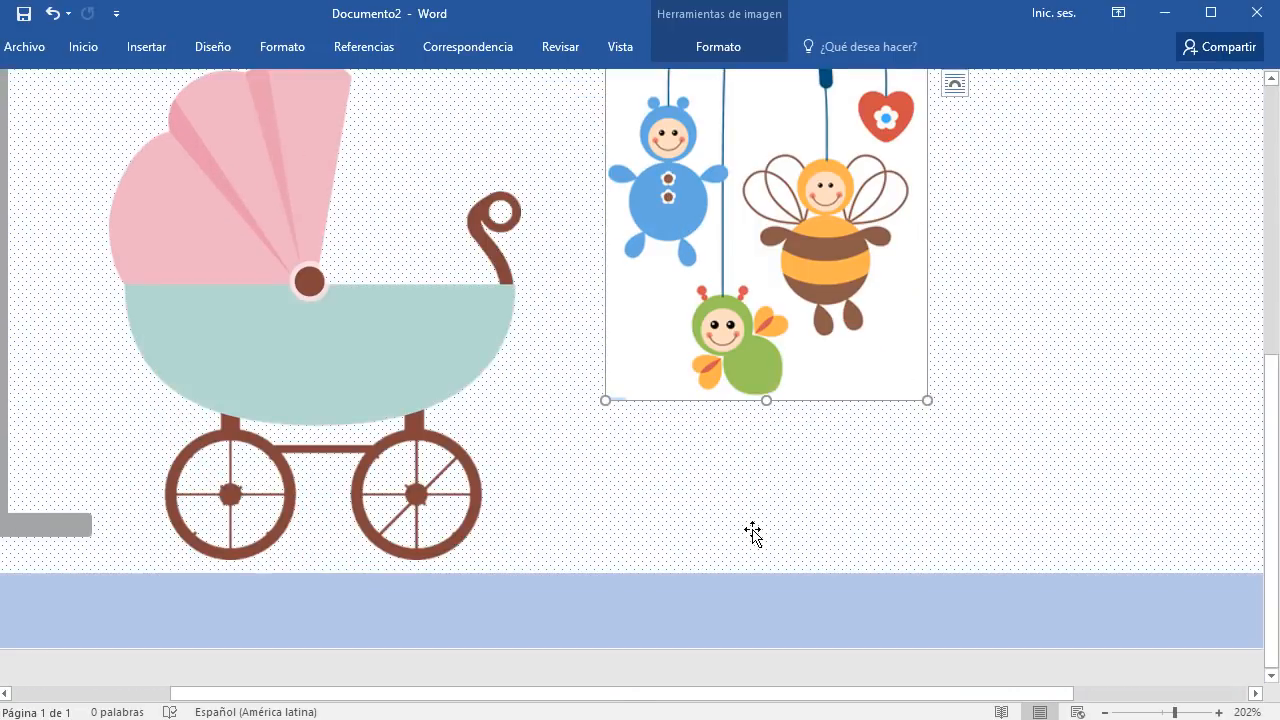
left_click_drag(766, 399, 766, 396)
key("ctrl+z")
scroll(823, 450, "down", 5)
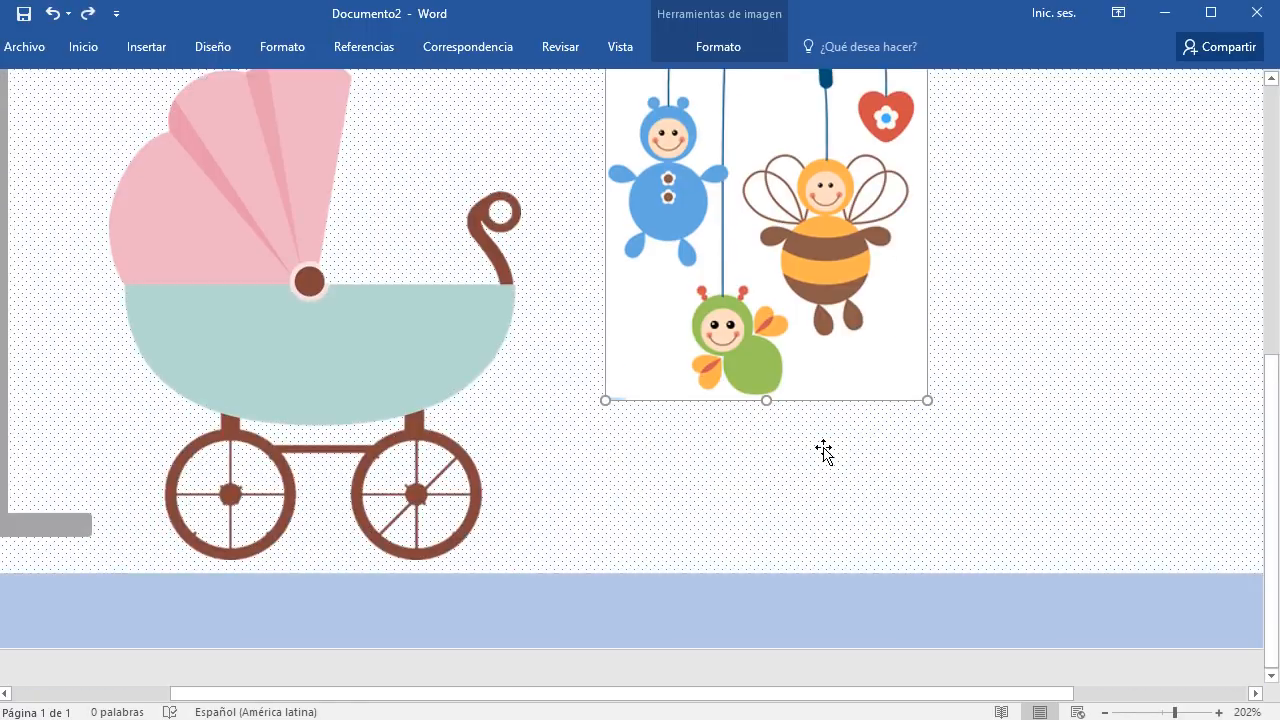
Crop the mobile picture's lower edge slightly further, just below the green caterpillar, to cut off the leftover sliver
left_click(700, 48)
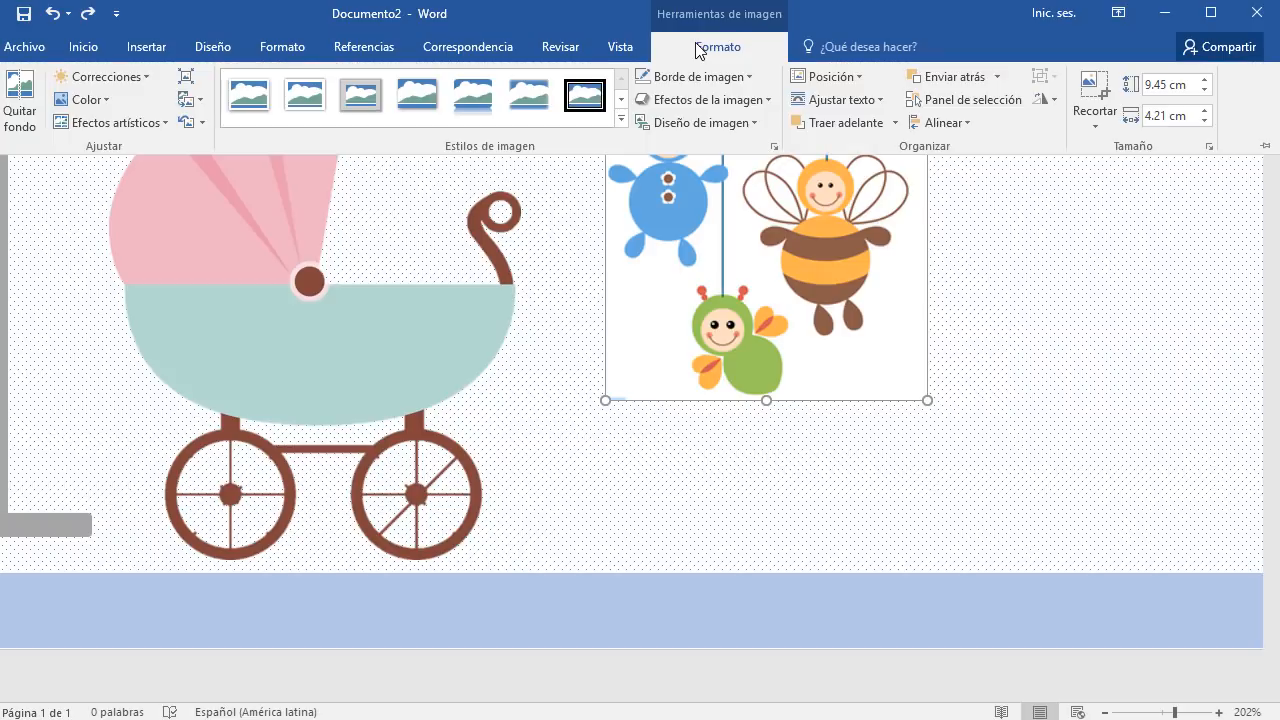
left_click(1094, 88)
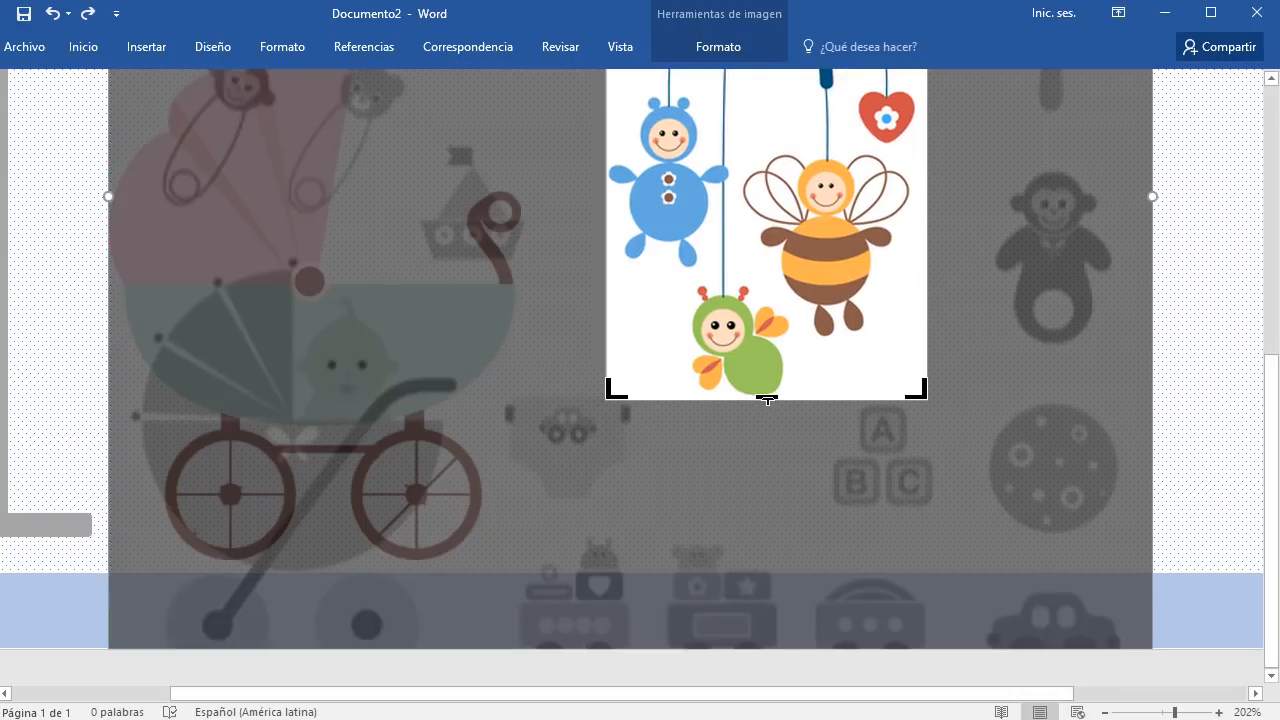
left_click_drag(771, 395, 780, 393)
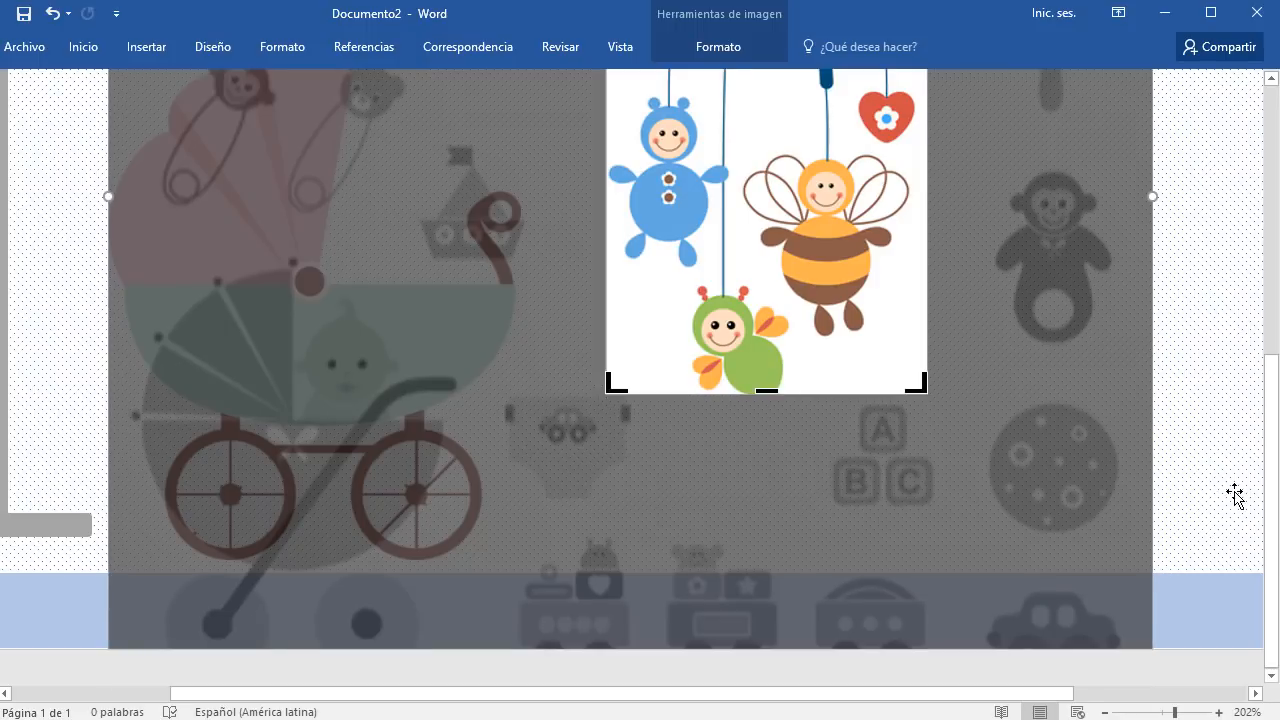
left_click(1236, 497)
Start background removal on the cropped mobile picture
left_click(806, 382)
scroll(806, 380, "up", 5)
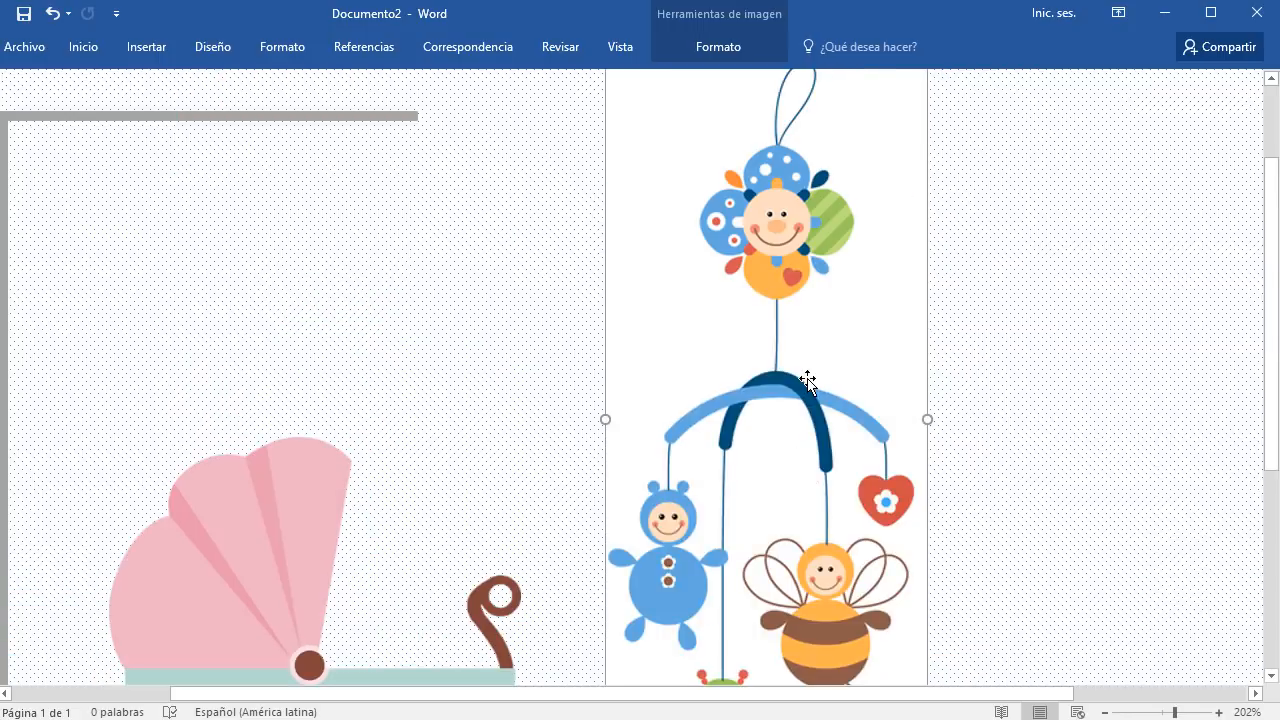
scroll(798, 364, "down", 4, "ctrl")
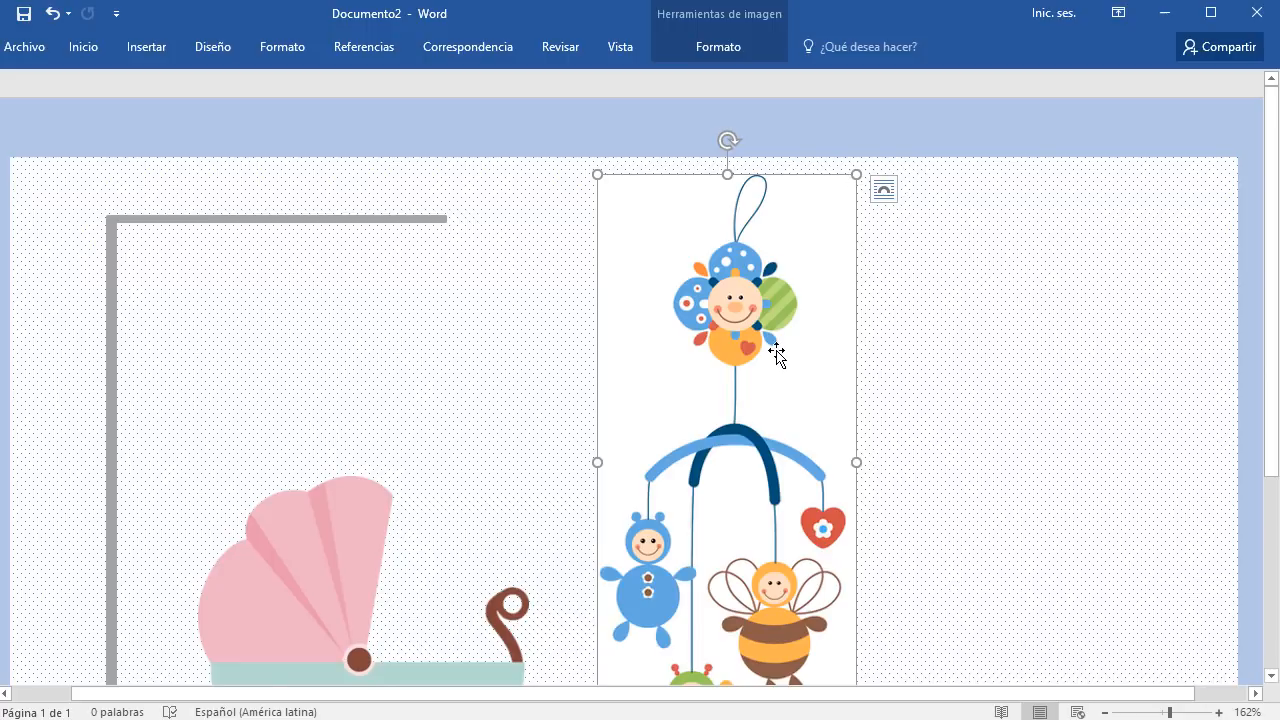
scroll(776, 354, "down", 2)
left_click(738, 48)
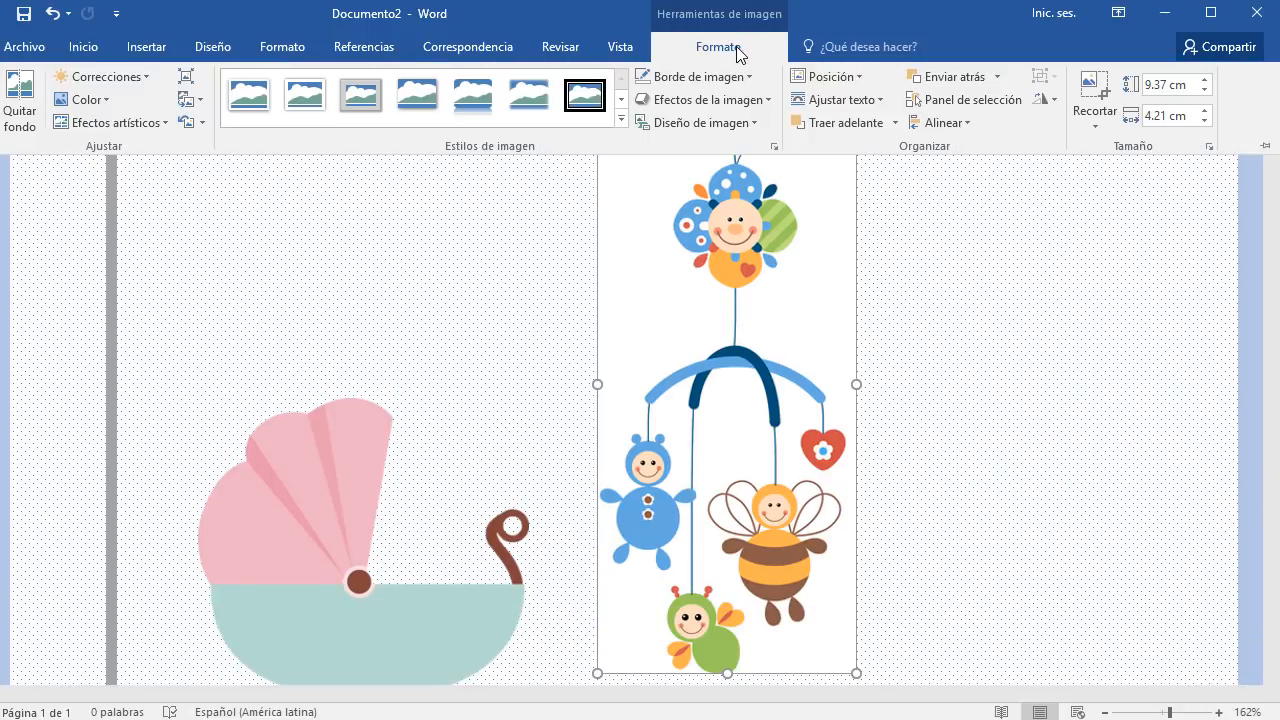
left_click(20, 100)
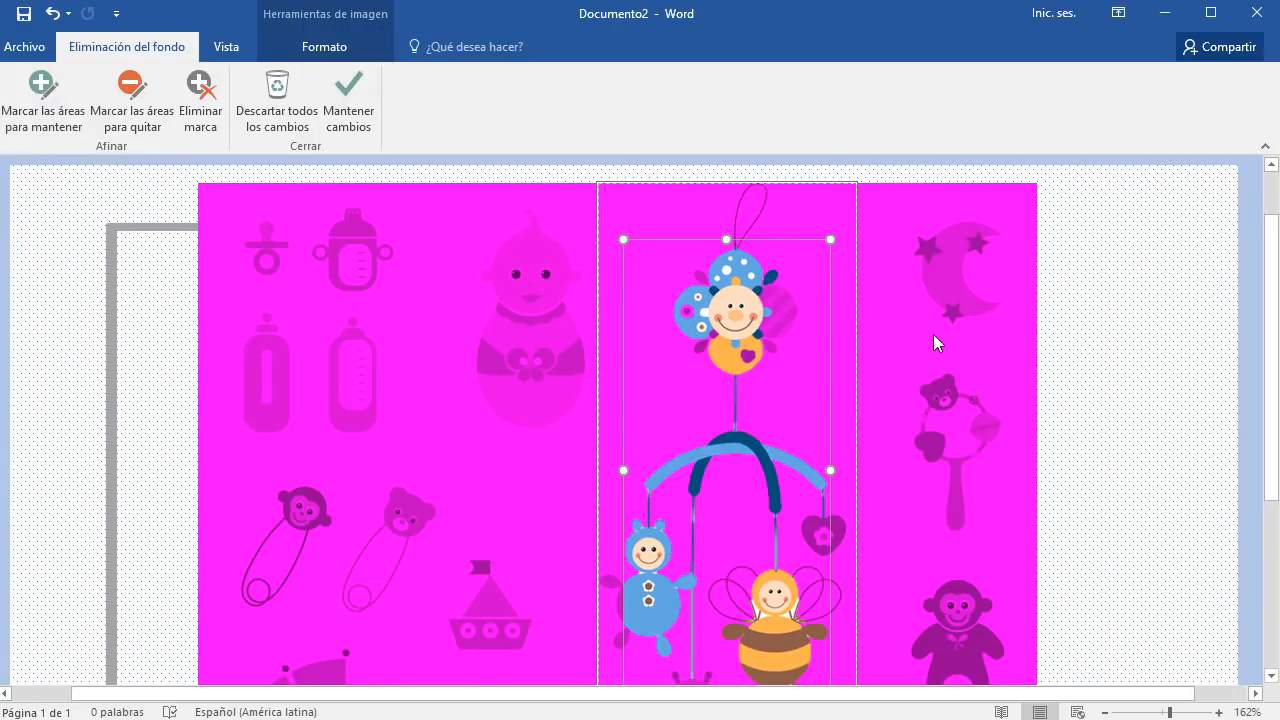
Expand the background removal area on all four sides so it encloses the whole mobile, including the caterpillar and hanging loop
scroll(934, 335, "down", 4)
scroll(934, 335, "up", 2)
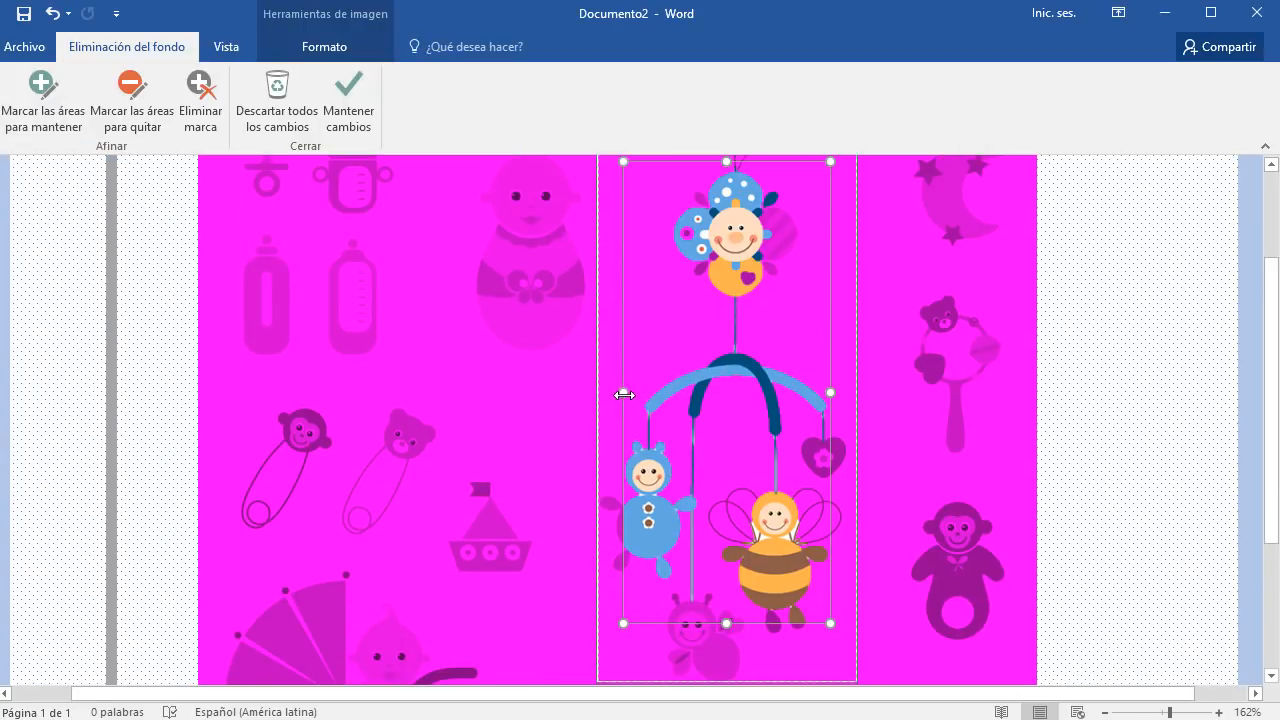
left_click_drag(621, 396, 599, 393)
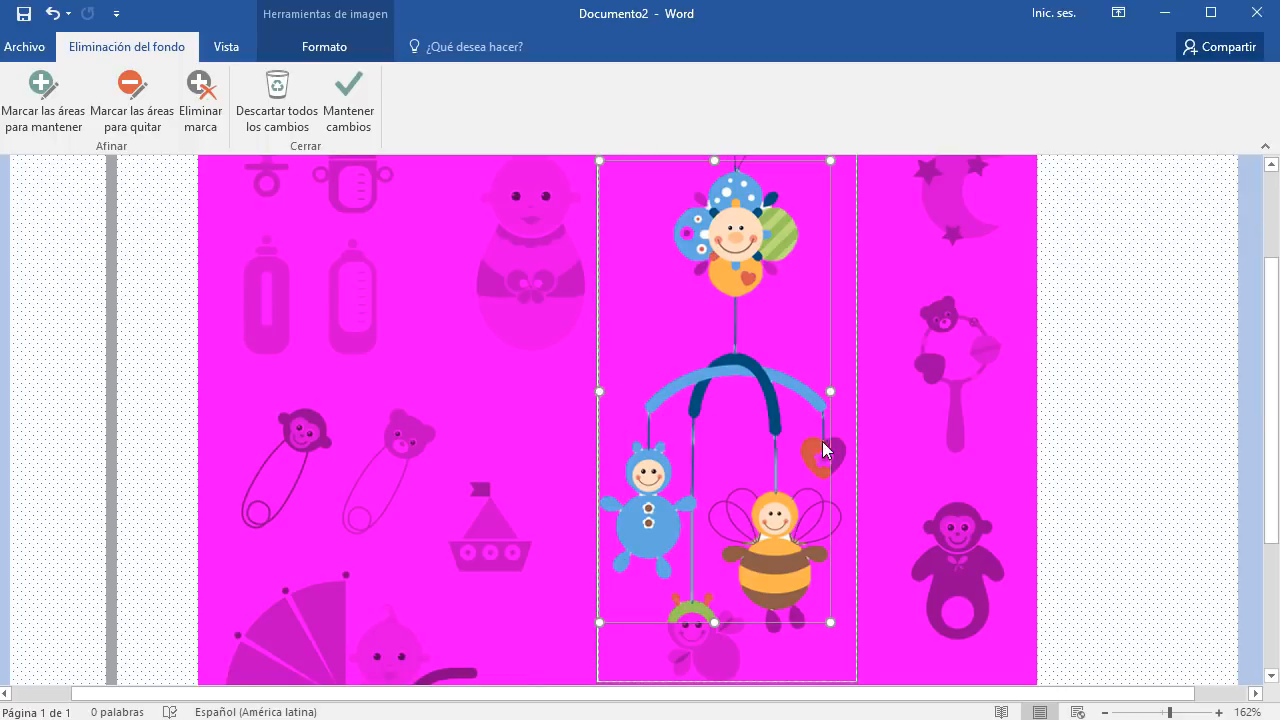
left_click_drag(833, 393, 848, 397)
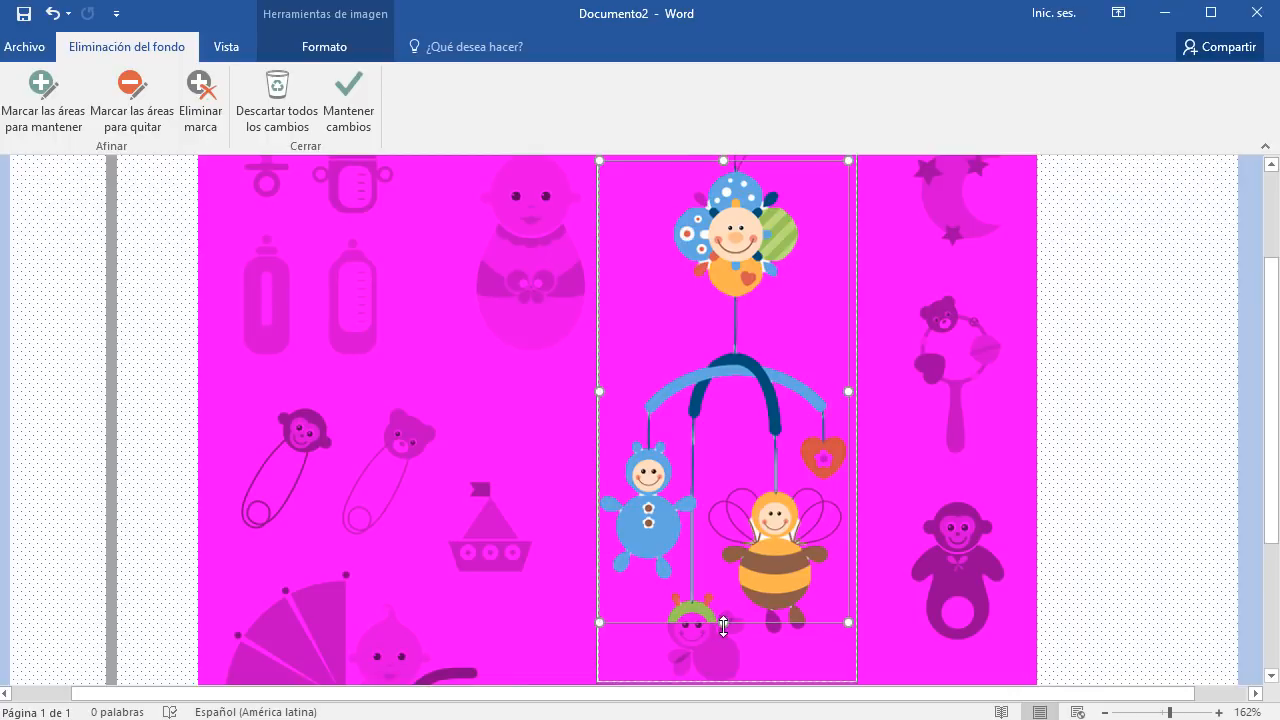
left_click_drag(722, 622, 720, 657)
scroll(722, 600, "down", 2)
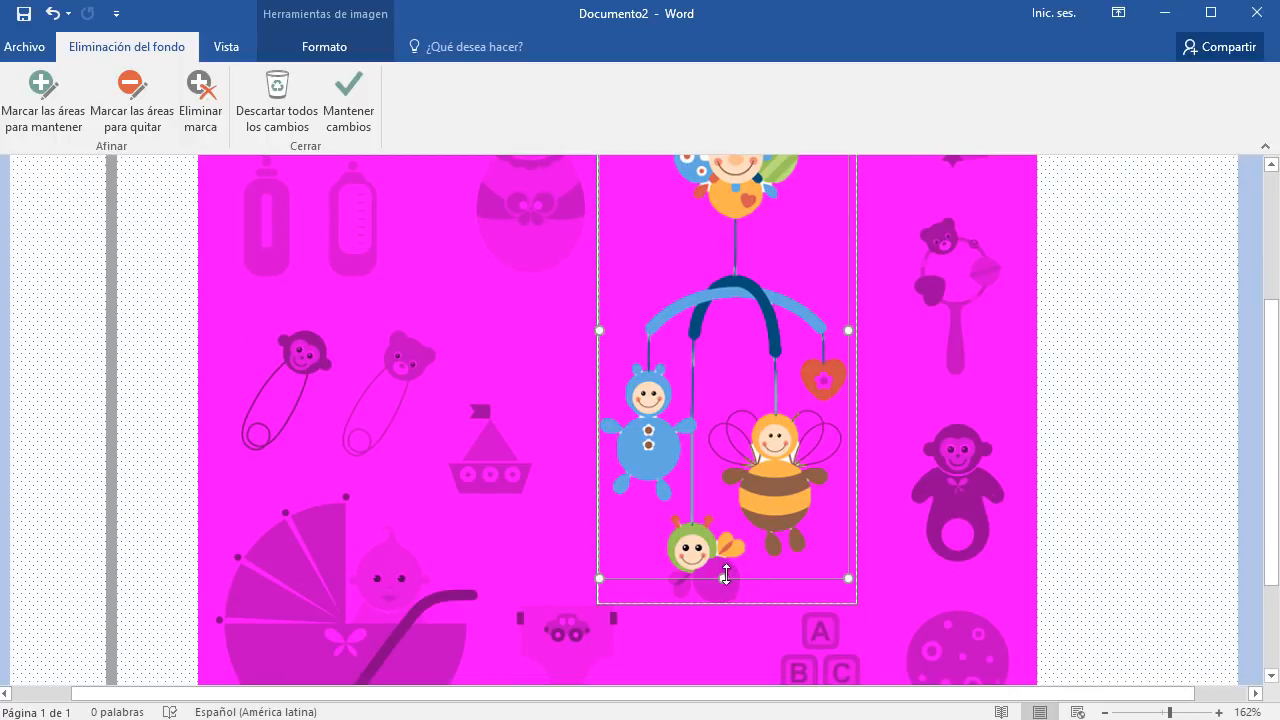
left_click_drag(722, 578, 723, 604)
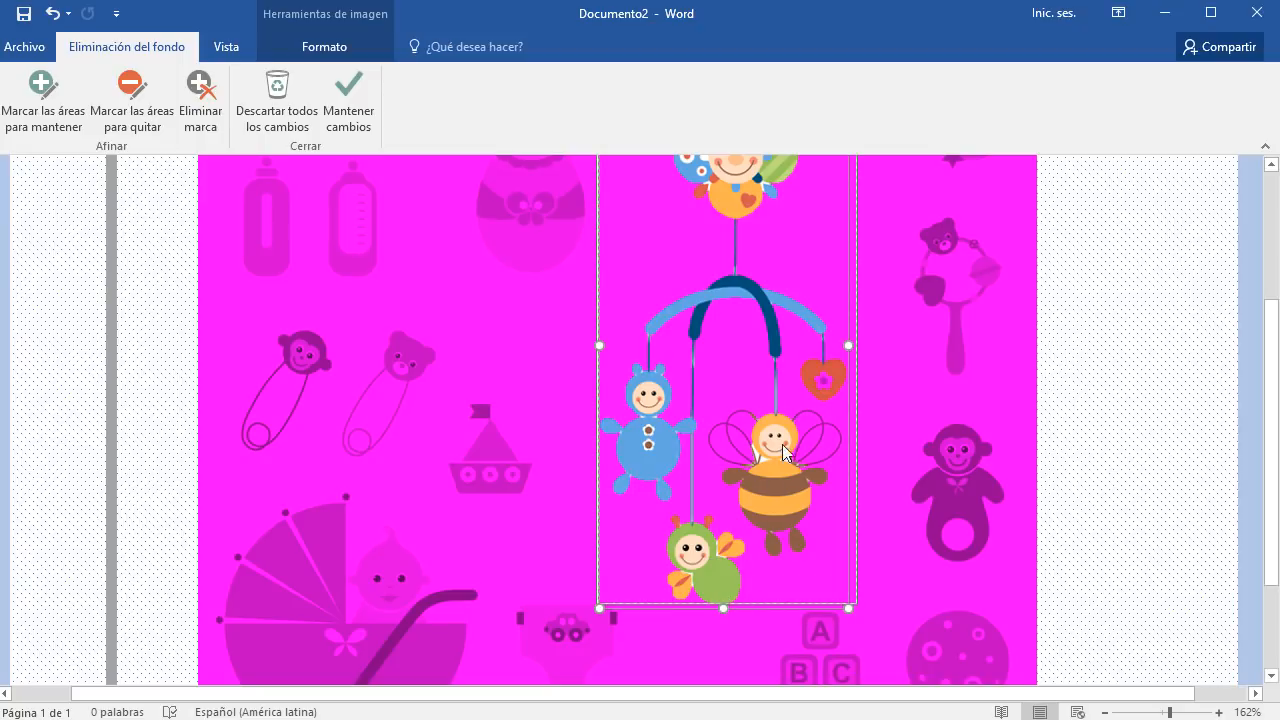
scroll(765, 392, "up", 6)
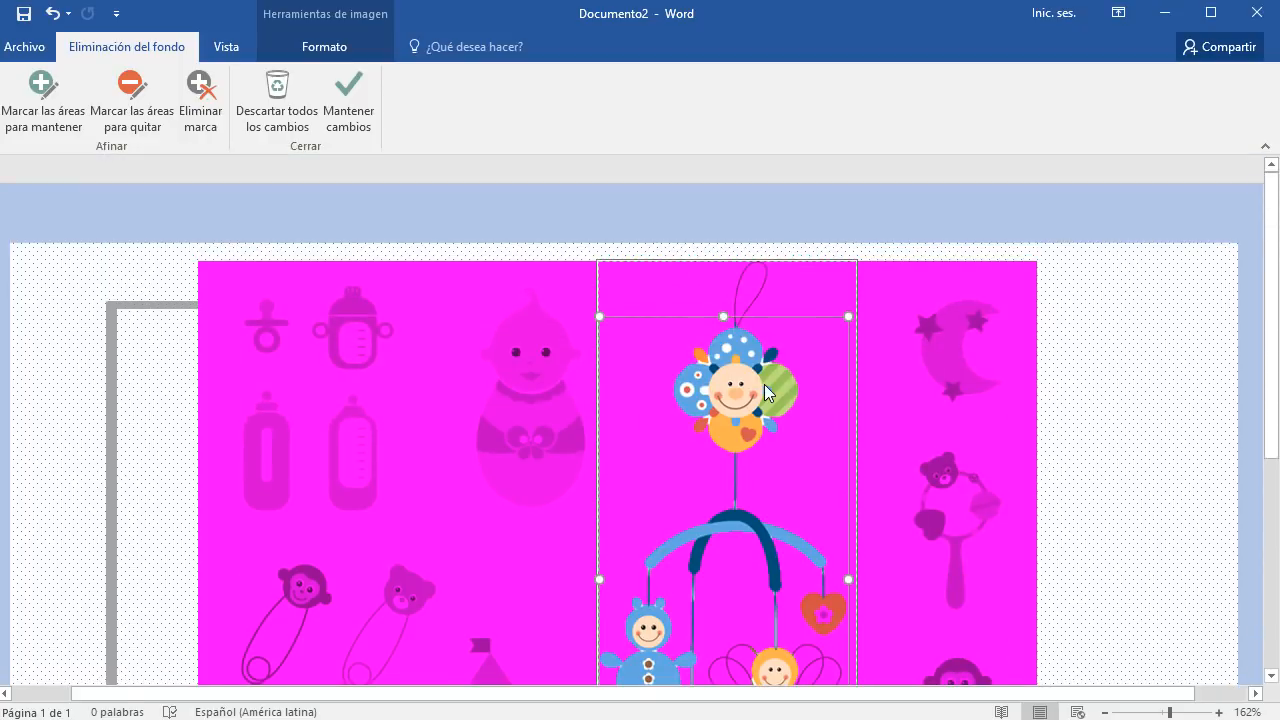
left_click_drag(723, 316, 726, 255)
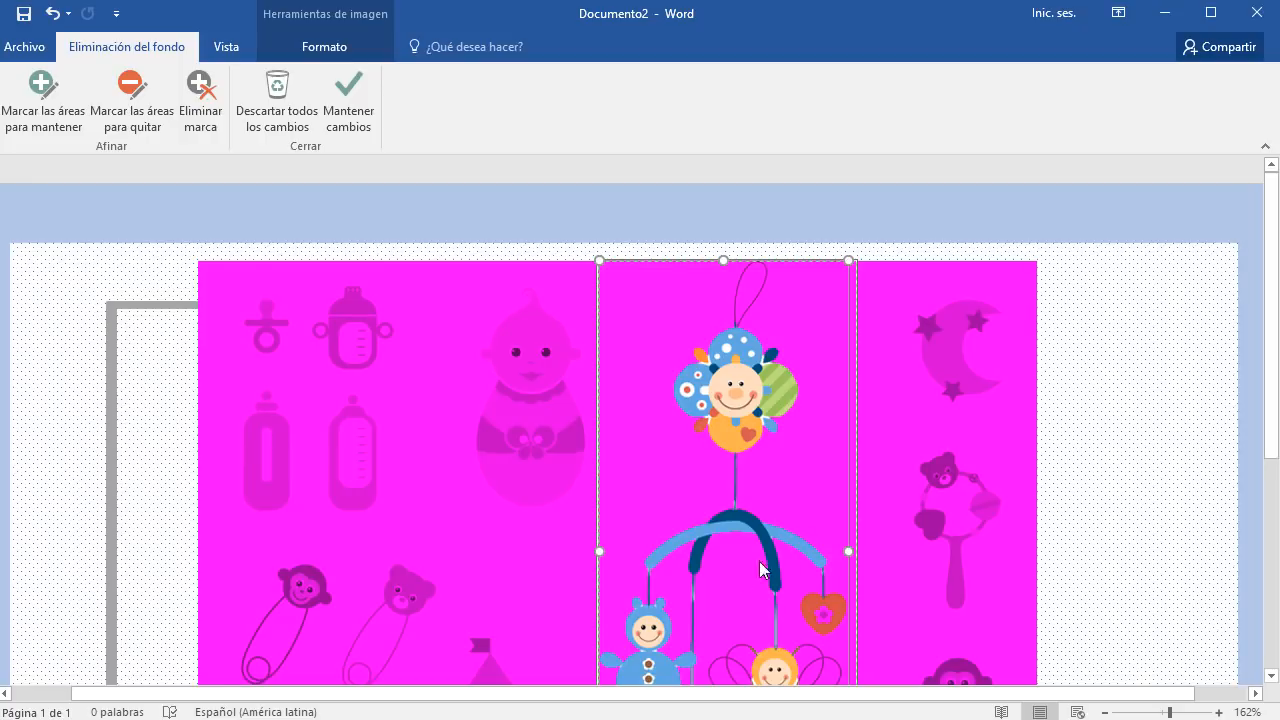
Mark the hanging loop above the flower face as an area to keep, following both sides and its upper curve
scroll(737, 572, "up", 6, "ctrl")
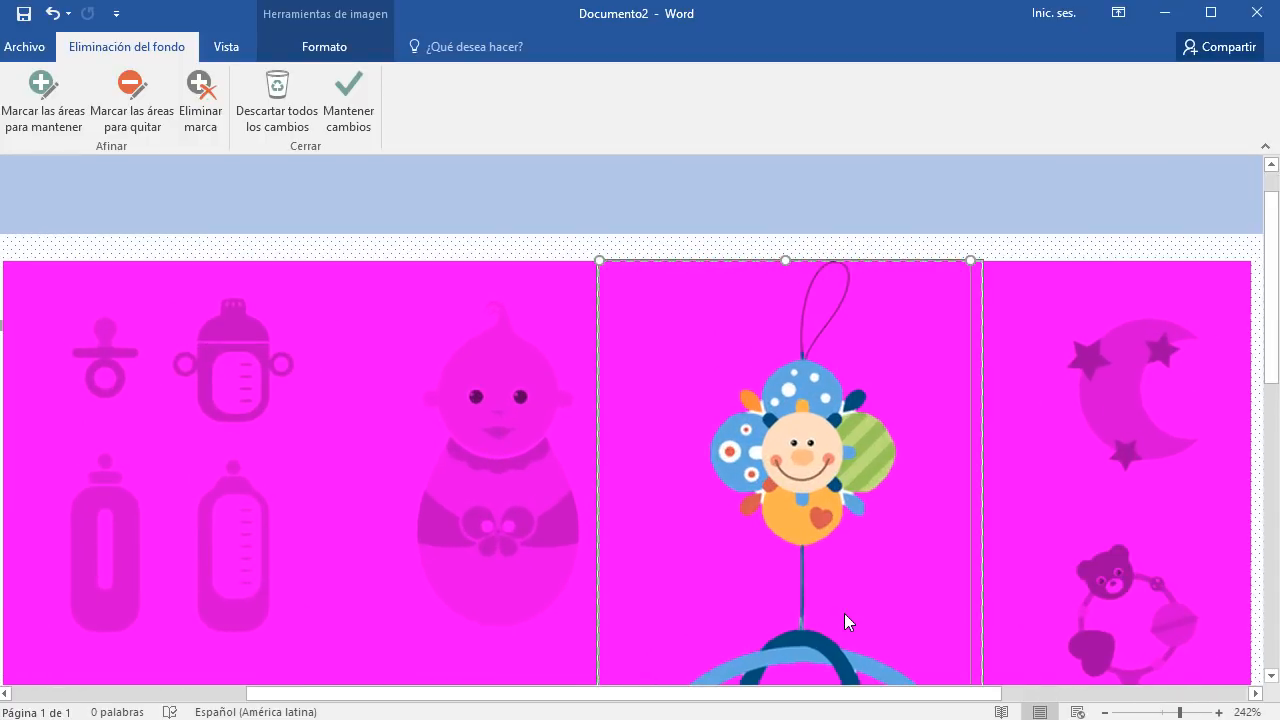
scroll(846, 617, "up", 6)
scroll(866, 597, "down", 7)
scroll(871, 591, "up", 3)
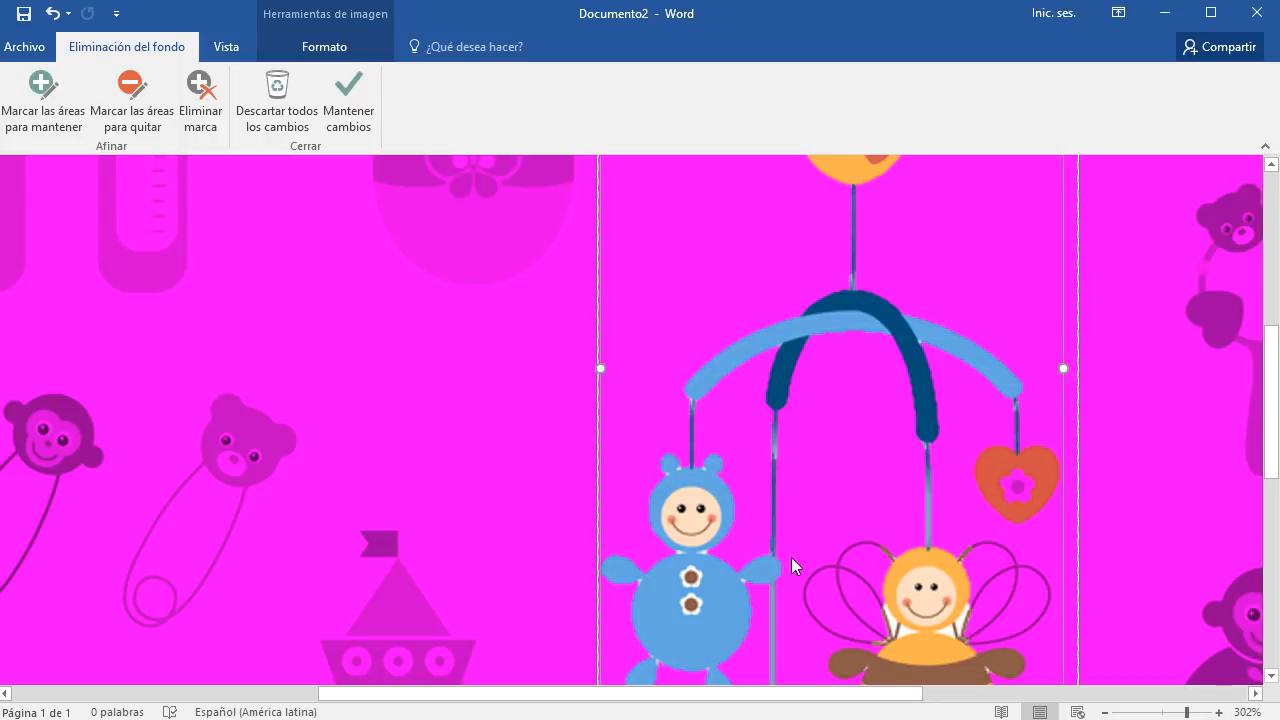
scroll(750, 569, "up", 10)
scroll(750, 569, "up", 7)
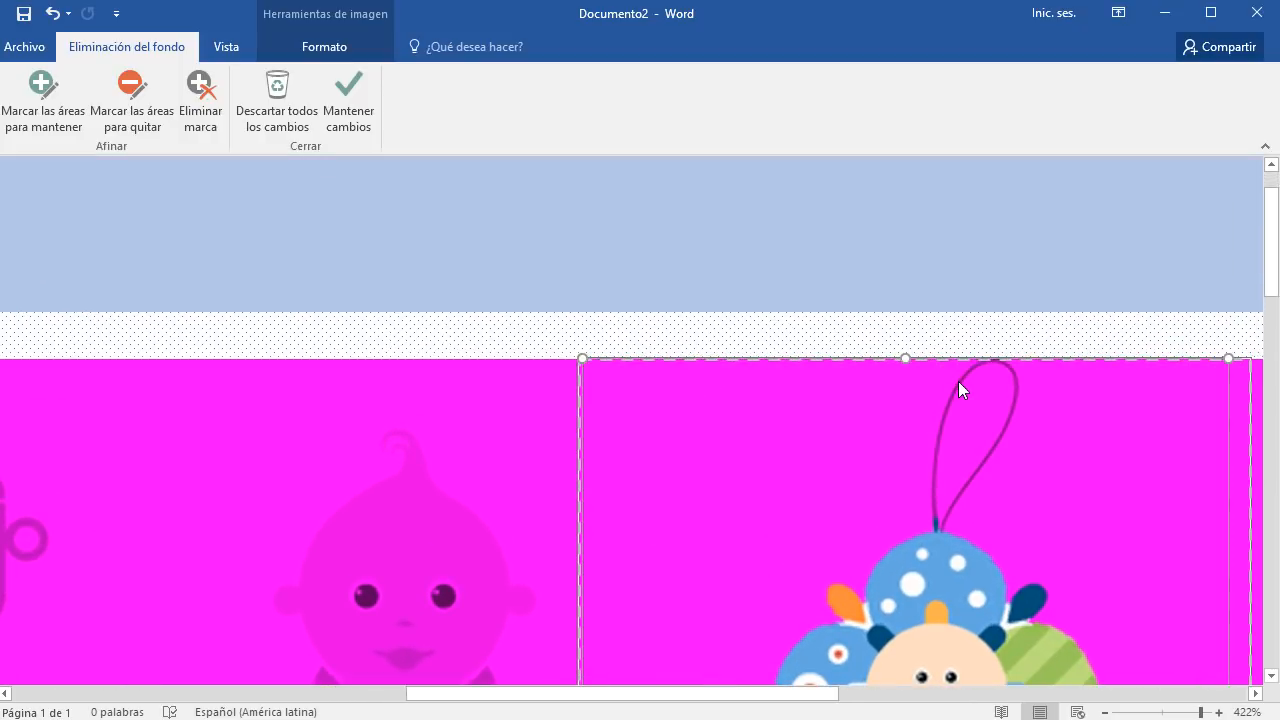
left_click(43, 95)
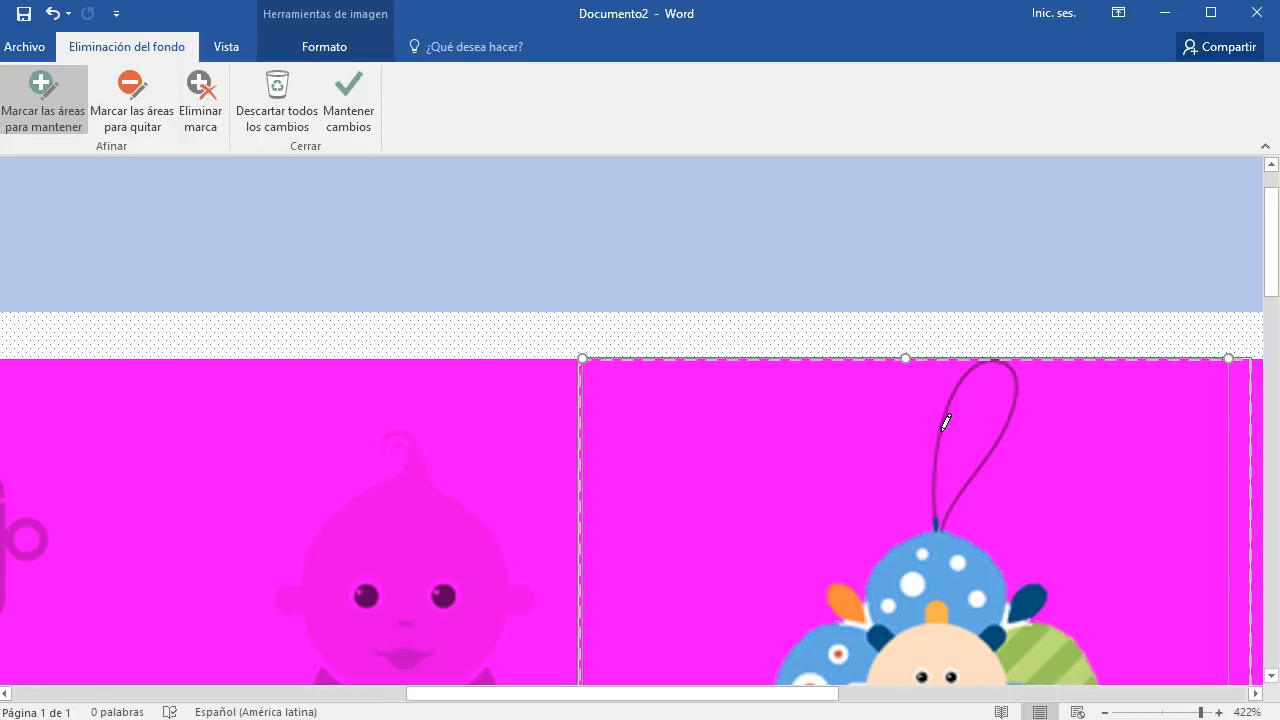
left_click_drag(939, 436, 940, 530)
left_click_drag(1000, 434, 995, 445)
left_click(934, 499)
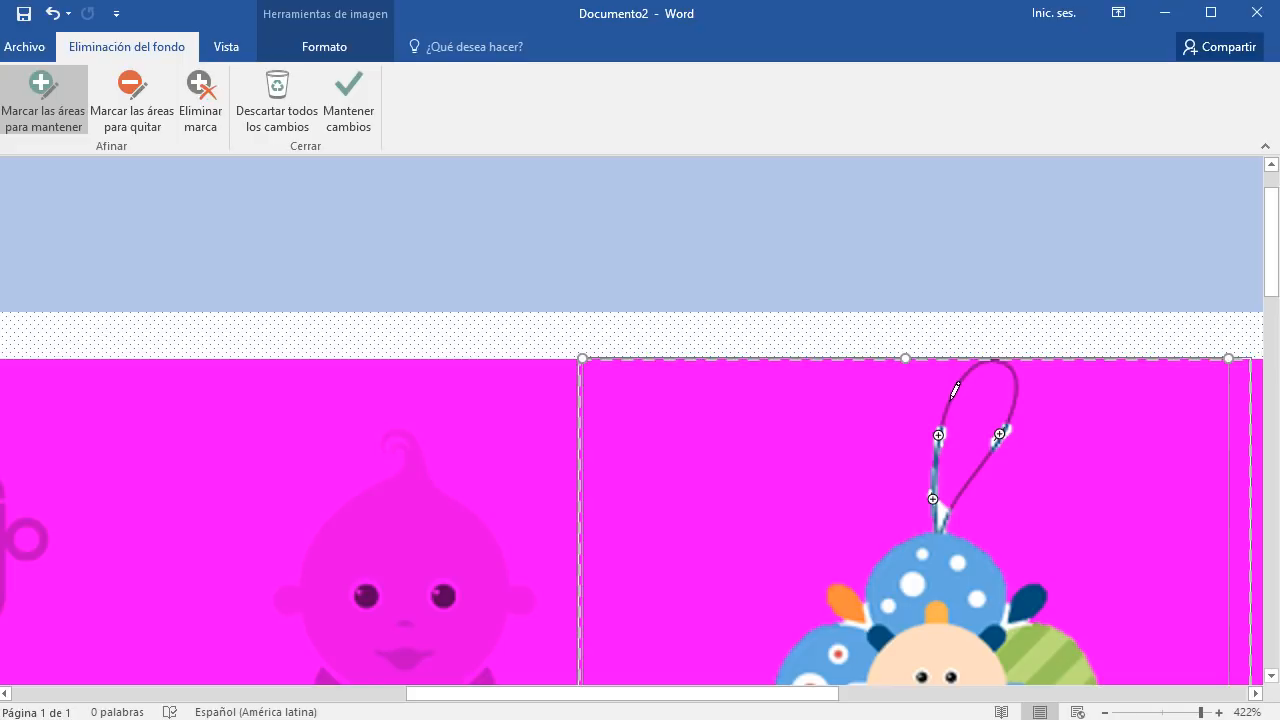
left_click(951, 394)
left_click(967, 370)
left_click(1015, 375)
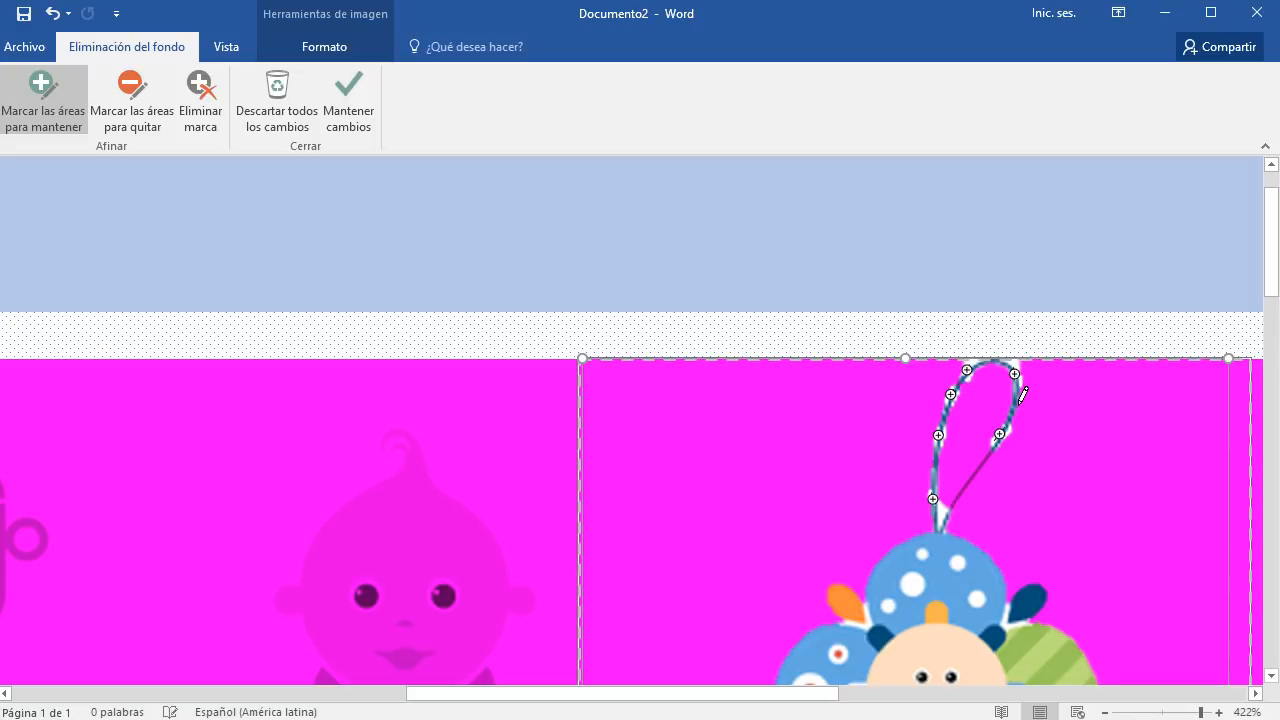
left_click(977, 471)
Mark the strings above the blue doll, caterpillar, bee and heart, plus the flower inside the heart, as areas to keep
scroll(991, 568, "down", 10)
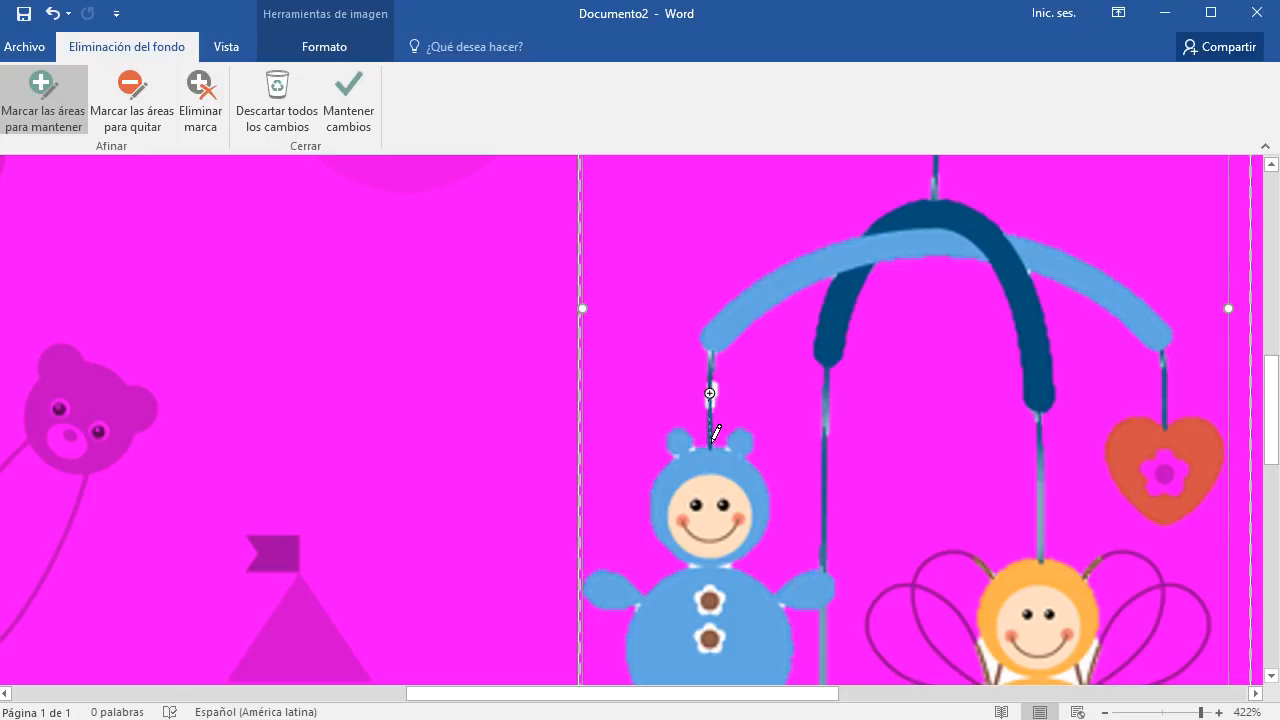
left_click_drag(712, 440, 711, 364)
left_click_drag(834, 532, 828, 543)
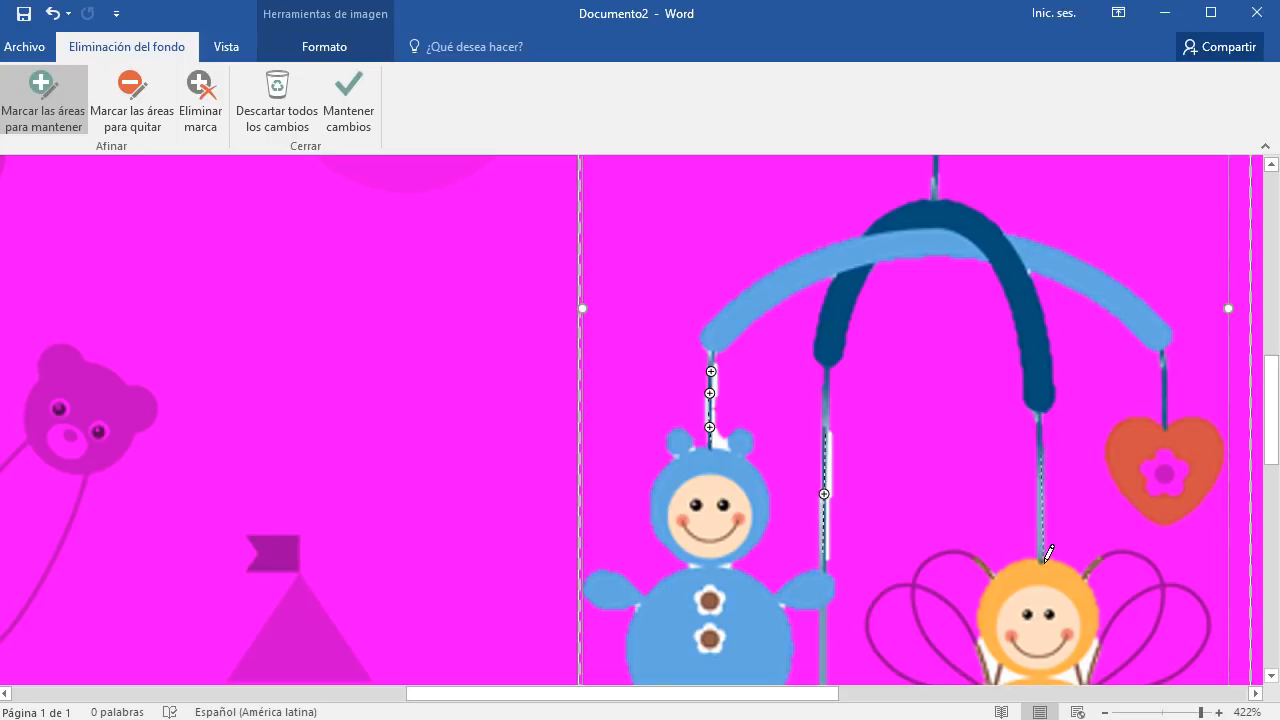
left_click_drag(1046, 553, 1040, 554)
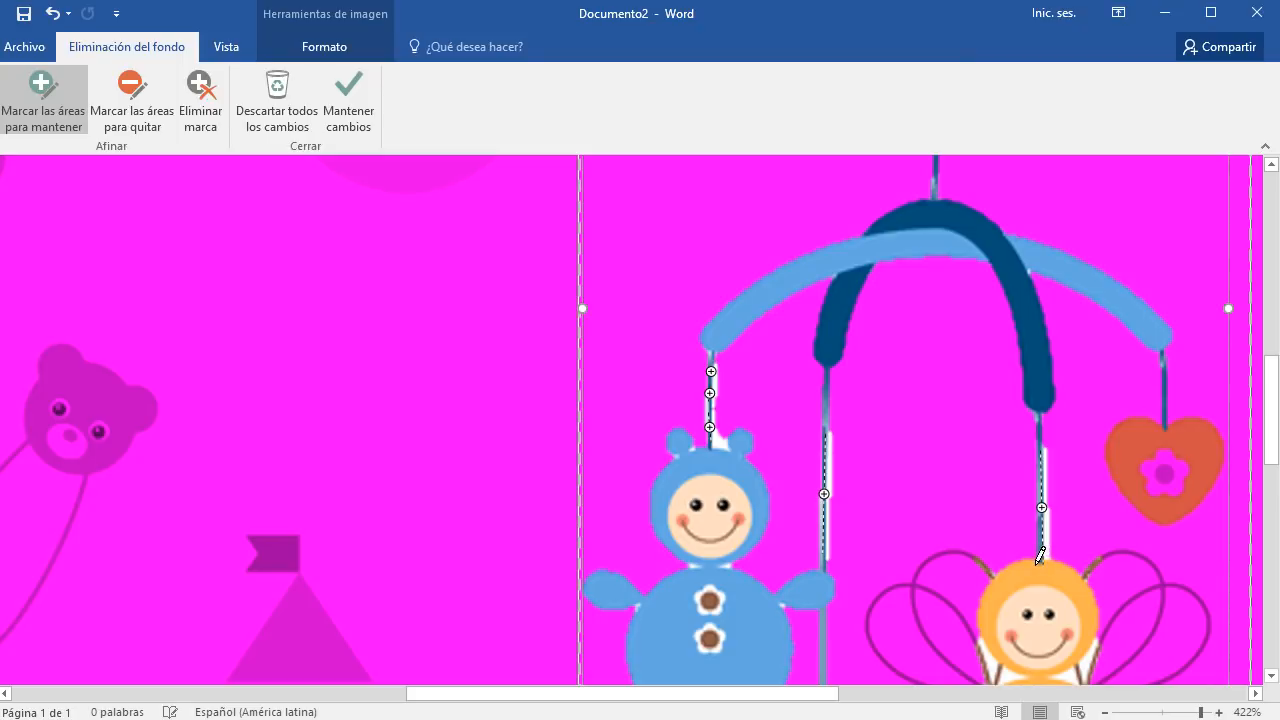
scroll(1034, 558, "down", 3)
scroll(1141, 481, "up", 3)
left_click_drag(827, 414, 826, 390)
left_click_drag(1168, 426, 1164, 383)
left_click_drag(1122, 441, 1156, 472)
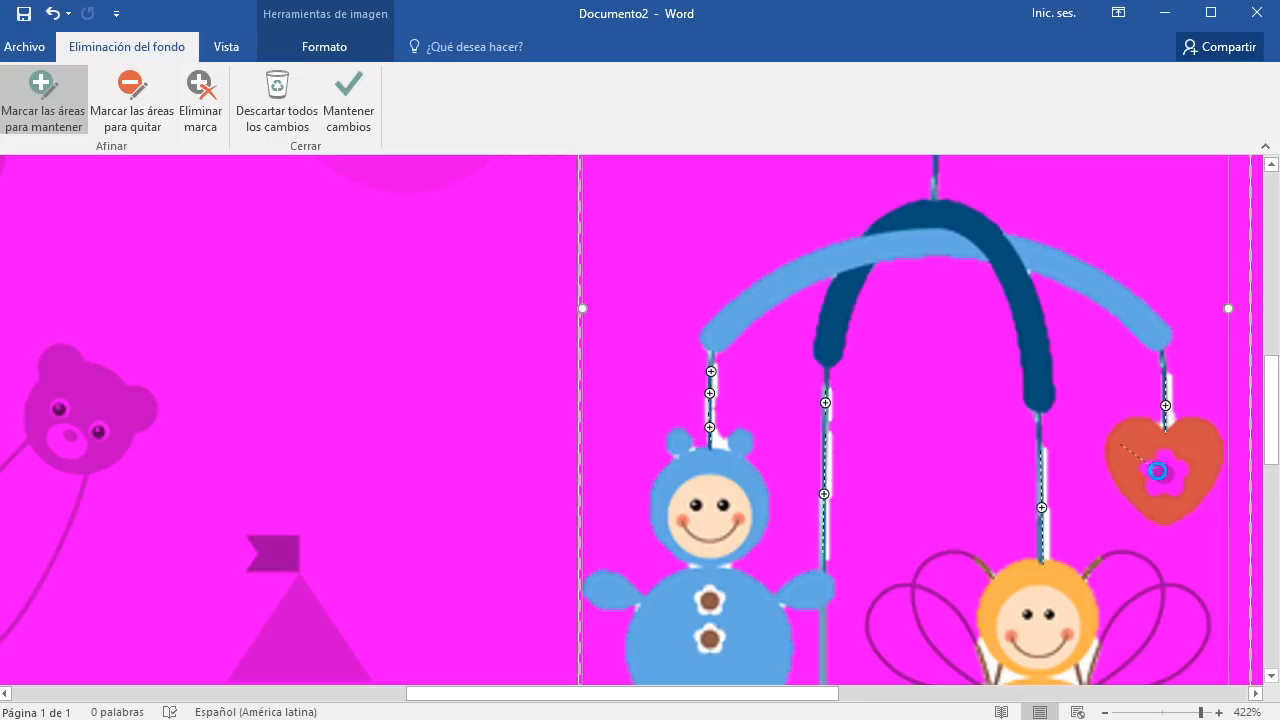
Check the rest of the mobile down to the caterpillar and keep the background removal changes
scroll(1057, 509, "down", 6)
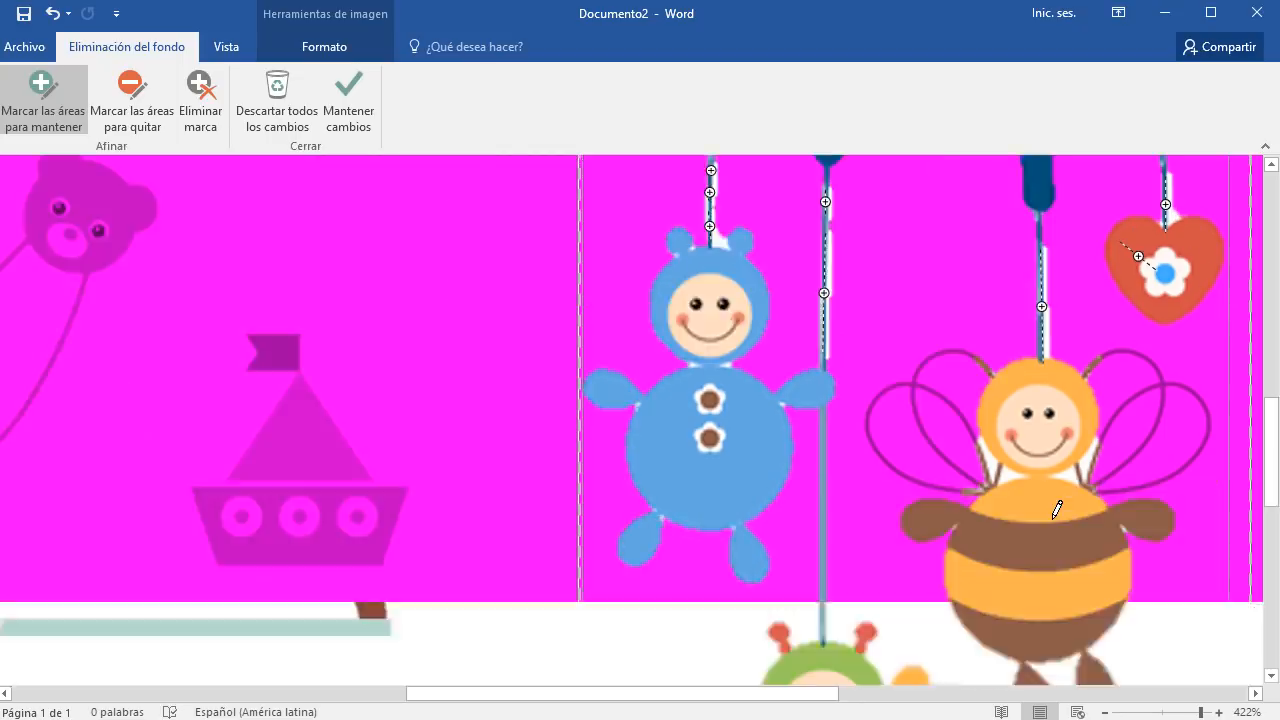
scroll(1057, 509, "up", 2)
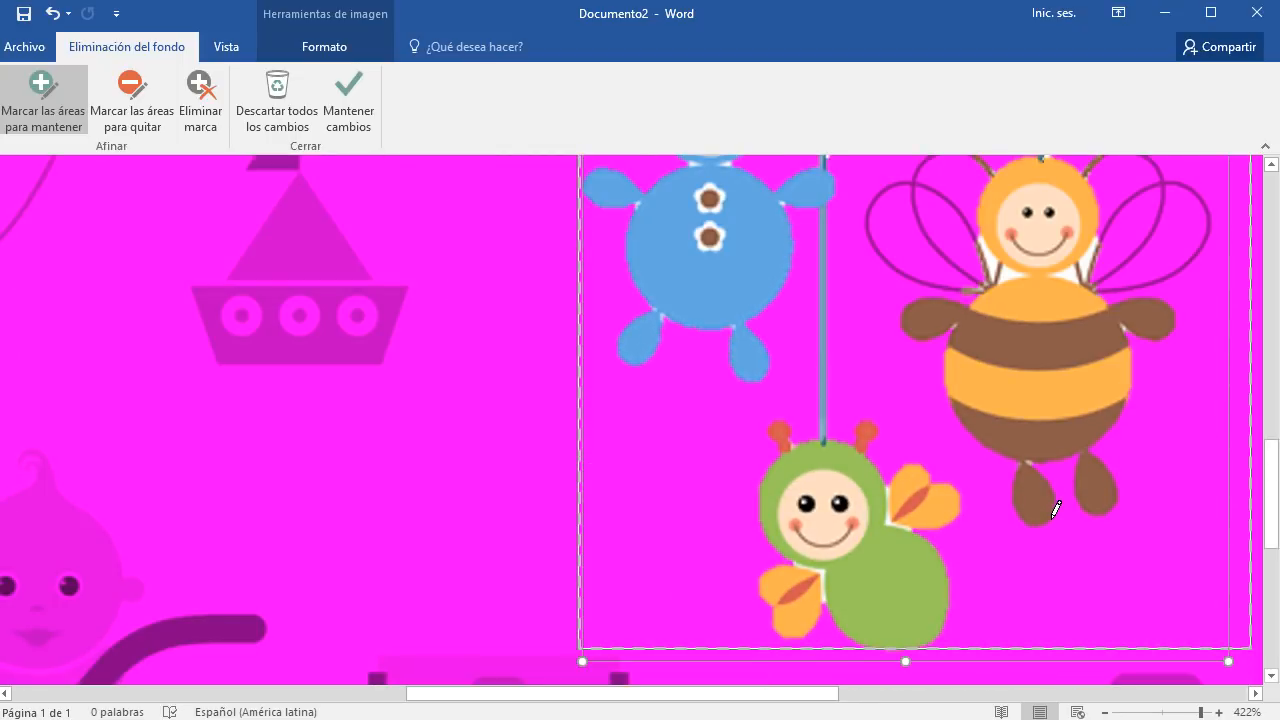
scroll(1054, 505, "down", 15, "ctrl")
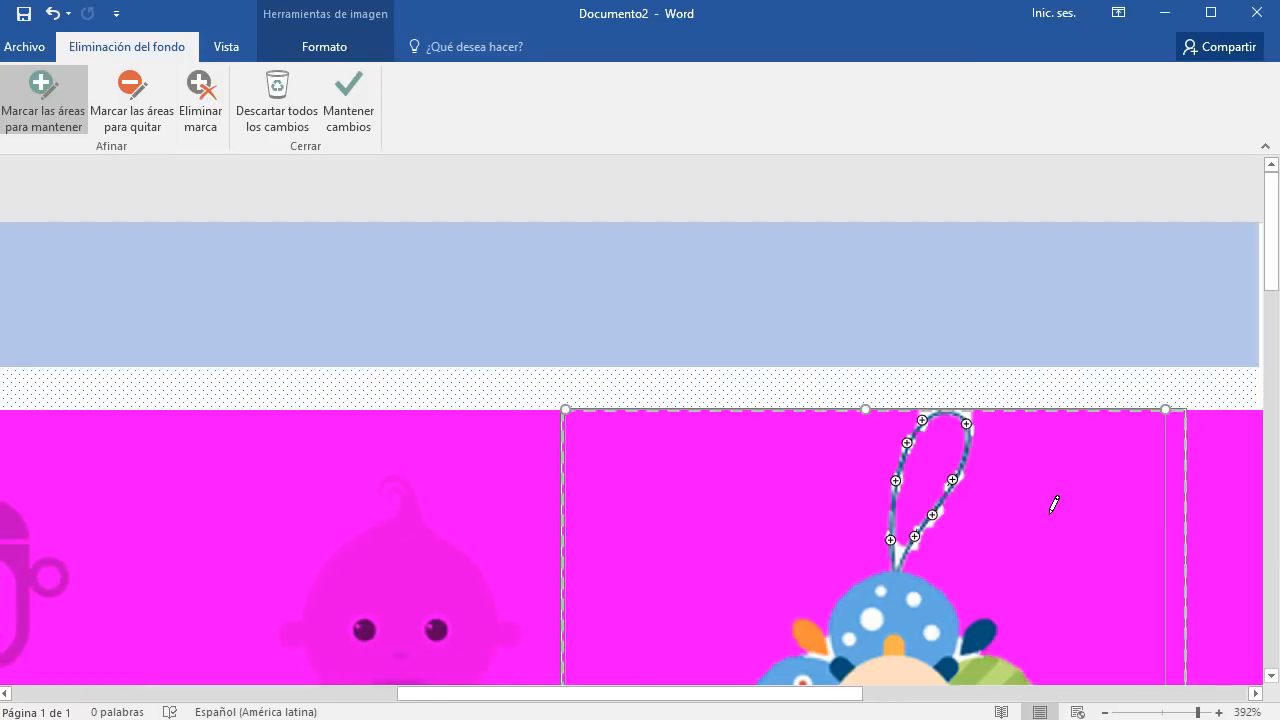
scroll(1054, 505, "down", 8, "ctrl")
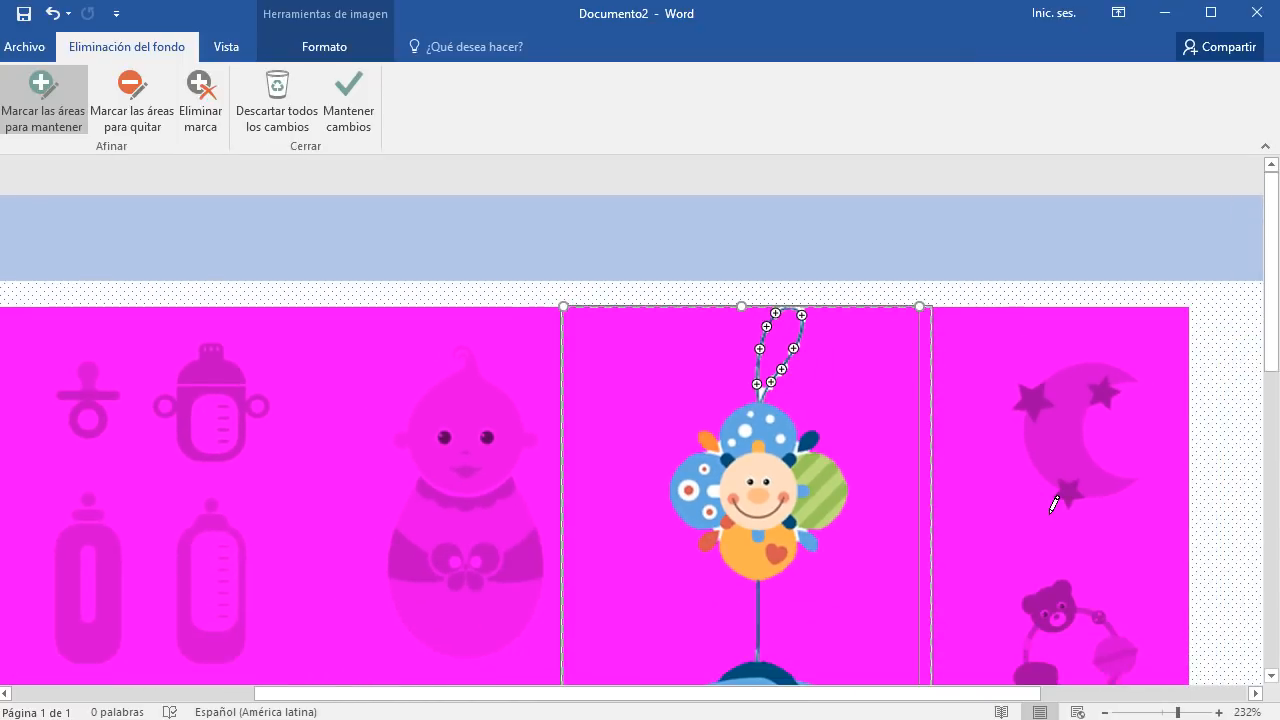
scroll(1054, 505, "down", 1, "ctrl")
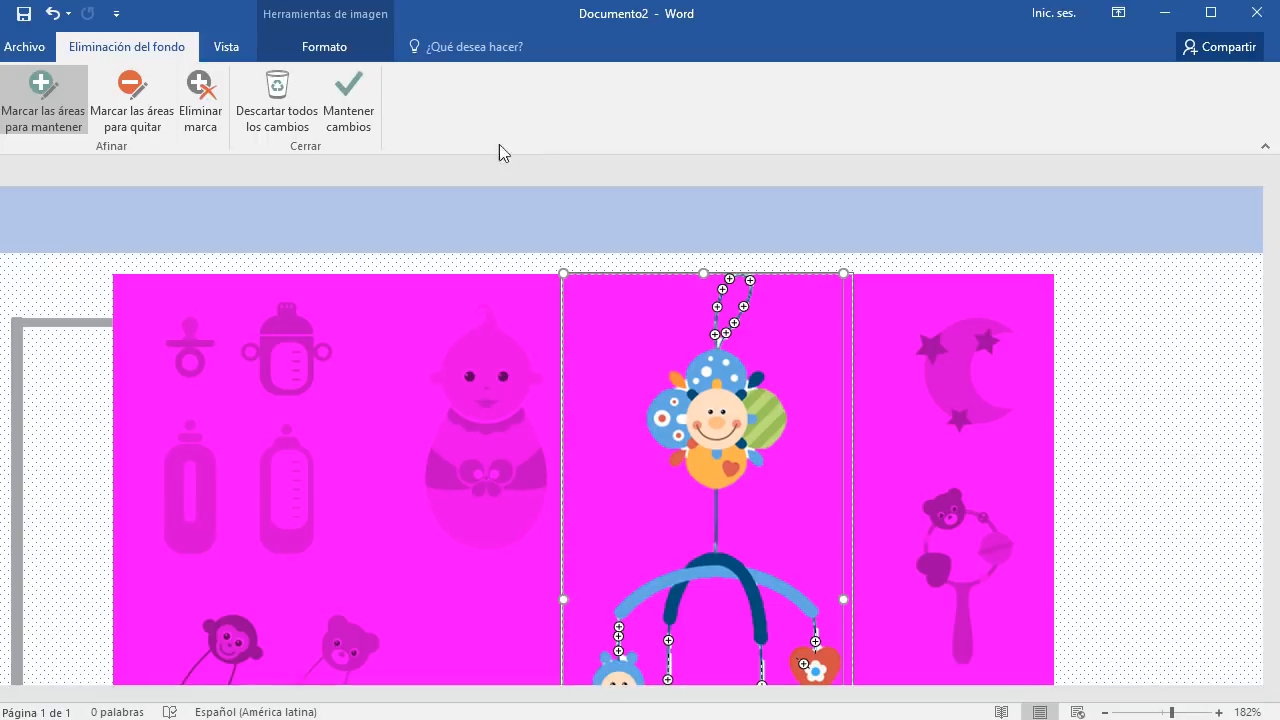
left_click(352, 106)
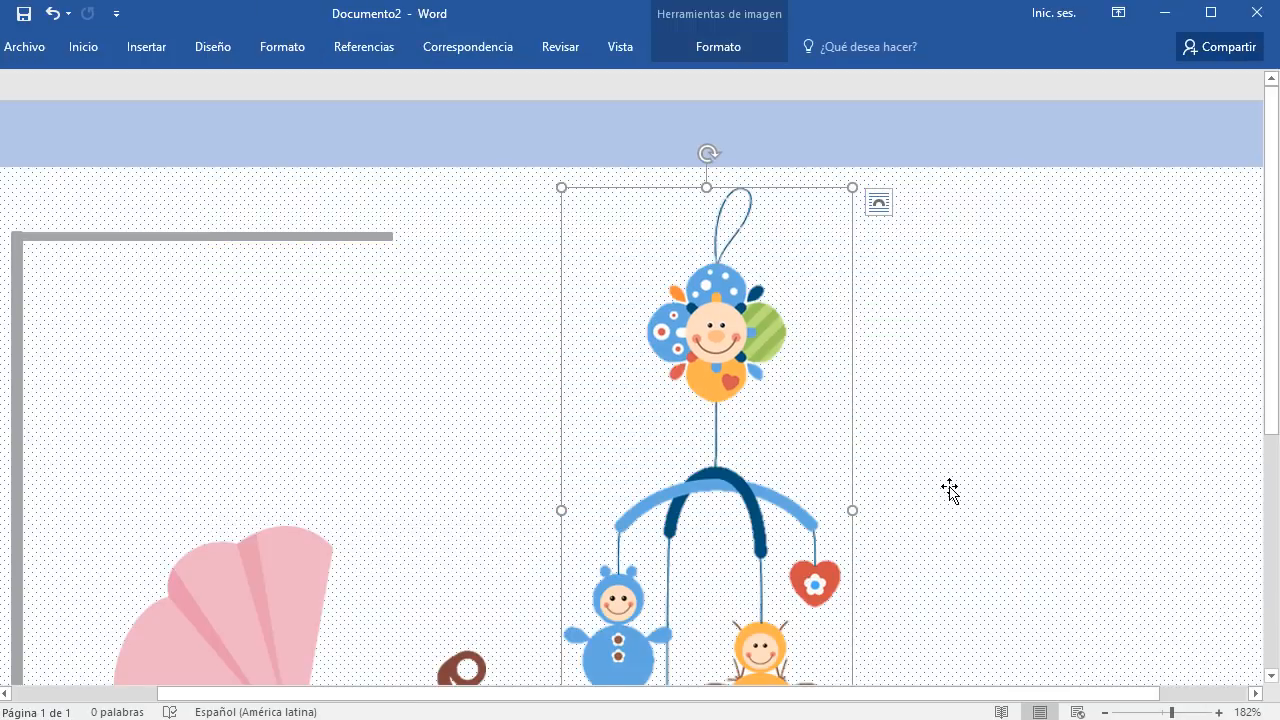
Shrink the mobile picture to a bit over half its size and hang it from the grey stand's horizontal bar, beside the carriage hood
scroll(950, 487, "down", 3, "ctrl")
scroll(945, 500, "down", 1, "ctrl")
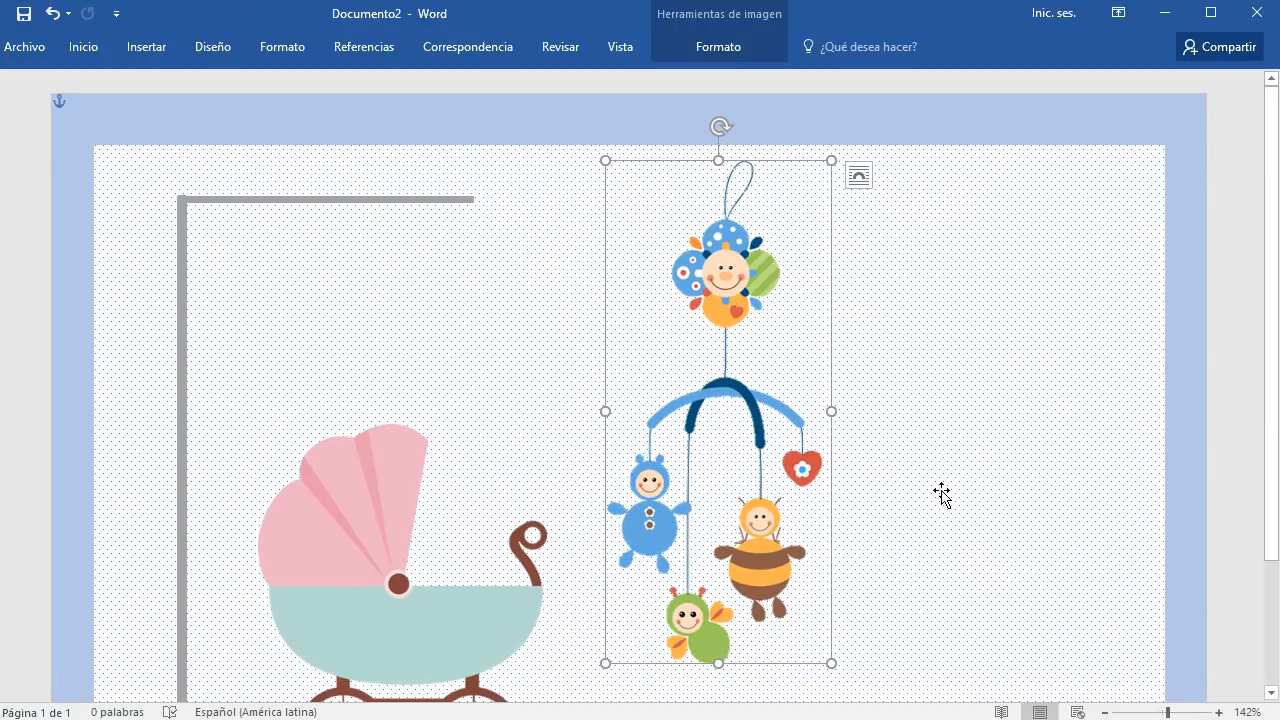
left_click_drag(834, 663, 700, 452)
left_click_drag(671, 216, 454, 253)
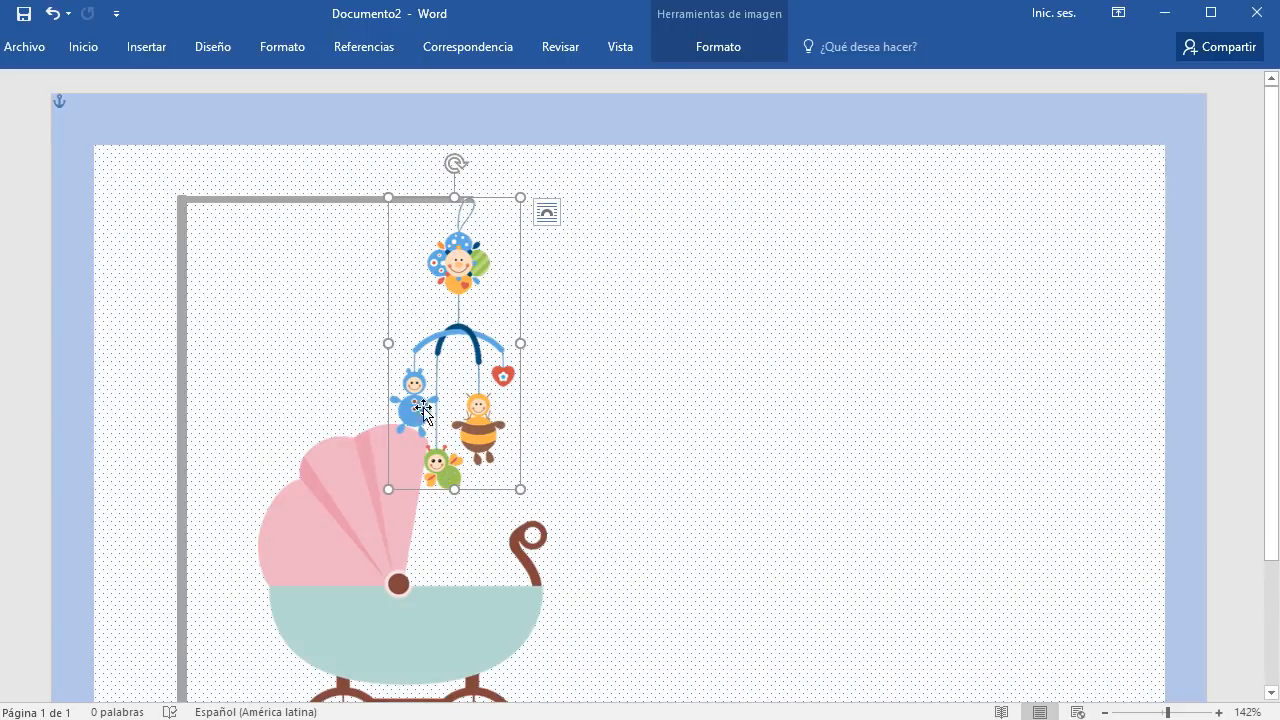
left_click_drag(466, 331, 506, 333)
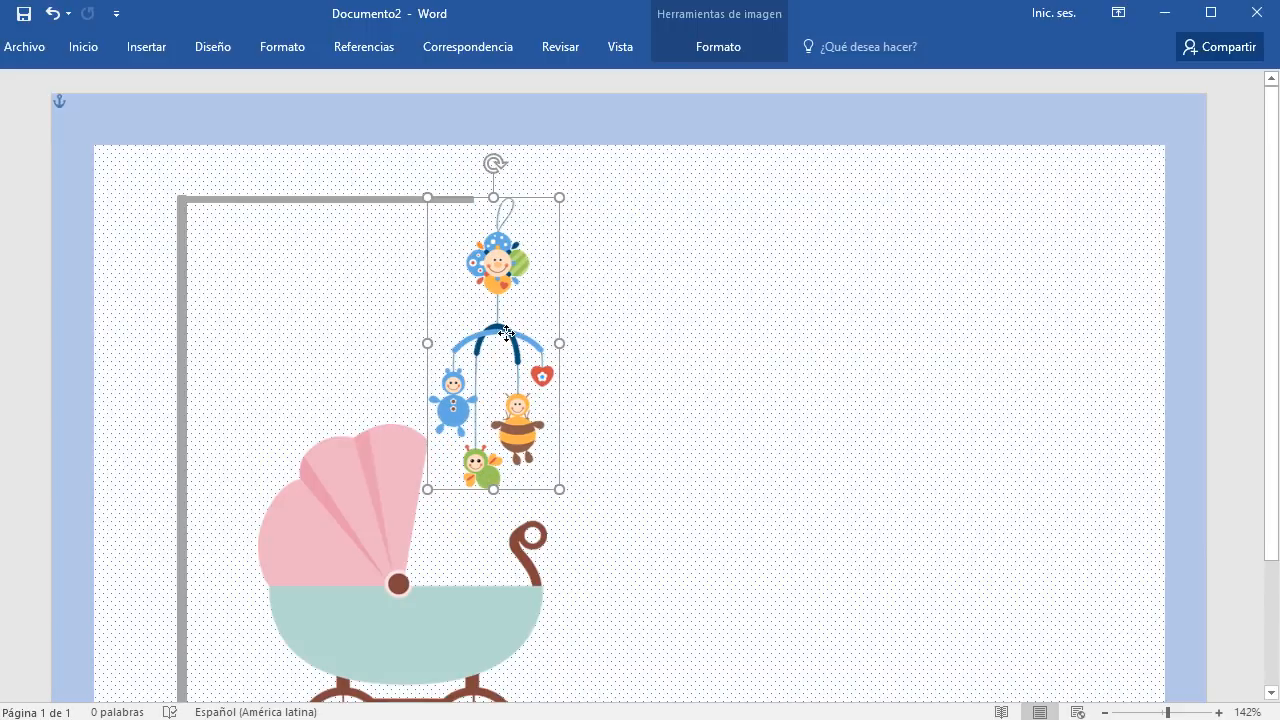
Lengthen the stand's horizontal bar to reach the mobile's hanging loop and nudge the mobile slightly to line up with it
left_click(393, 201)
left_click_drag(474, 200, 509, 199)
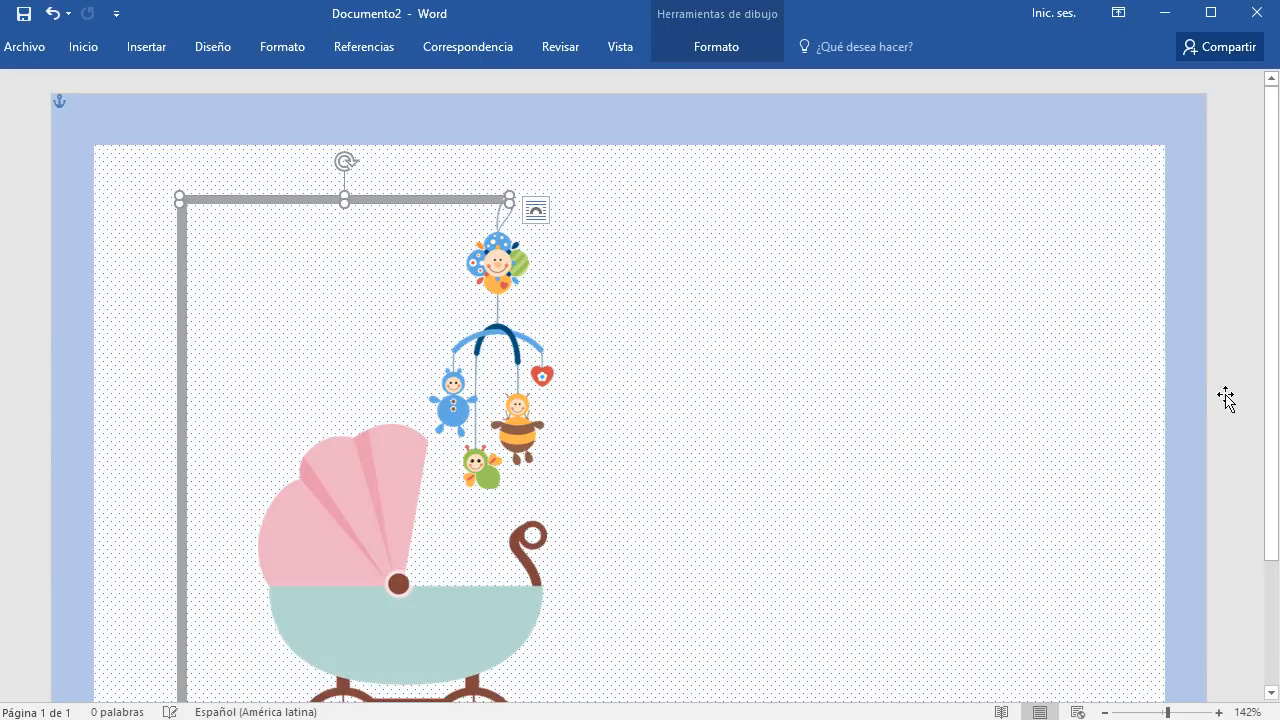
left_click(507, 266)
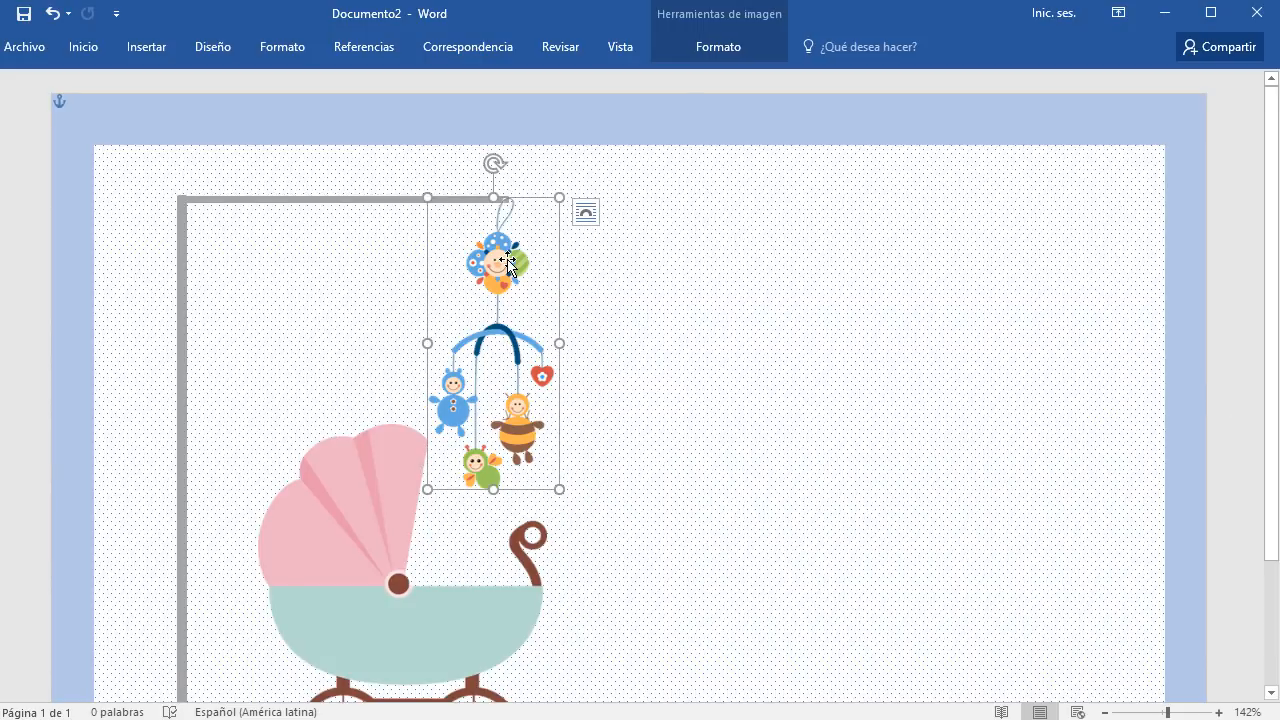
left_click_drag(507, 266, 505, 265)
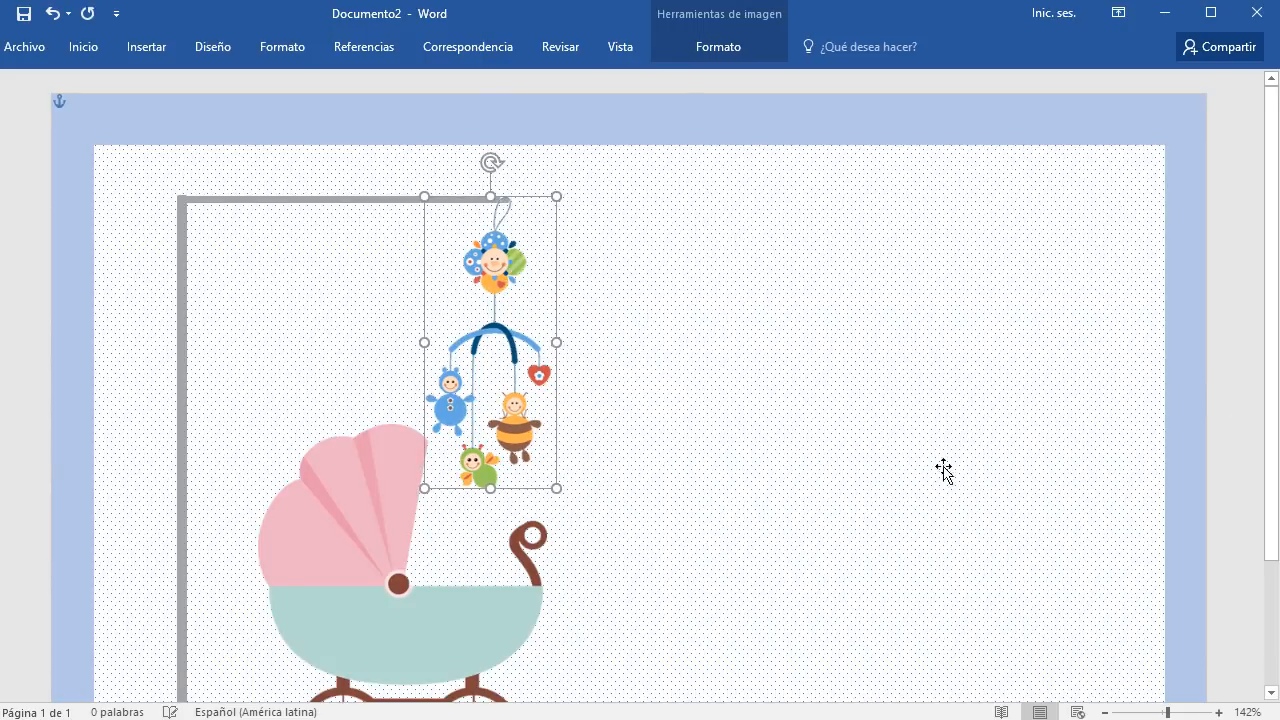
left_click(966, 557)
scroll(963, 565, "down", 3)
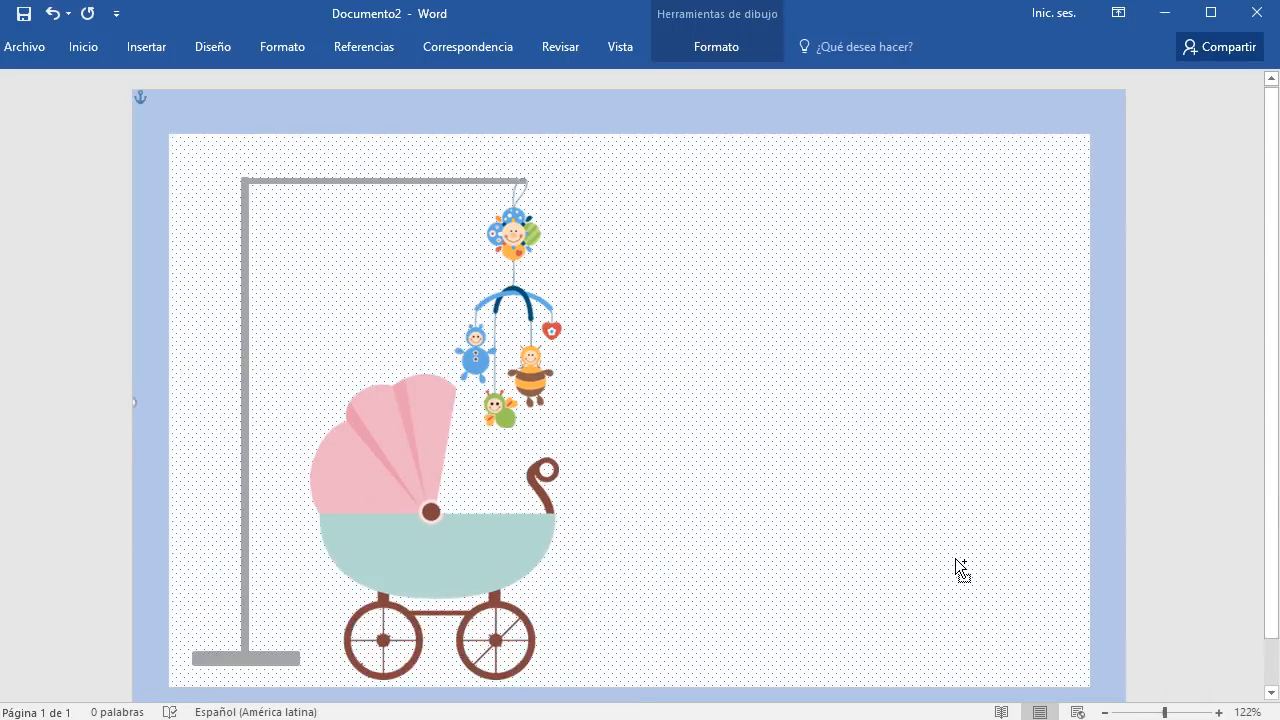
Insert the elephant picture 03.png from the Baby Shower folder and set its text wrapping to in front of text
left_click(140, 47)
left_click(203, 105)
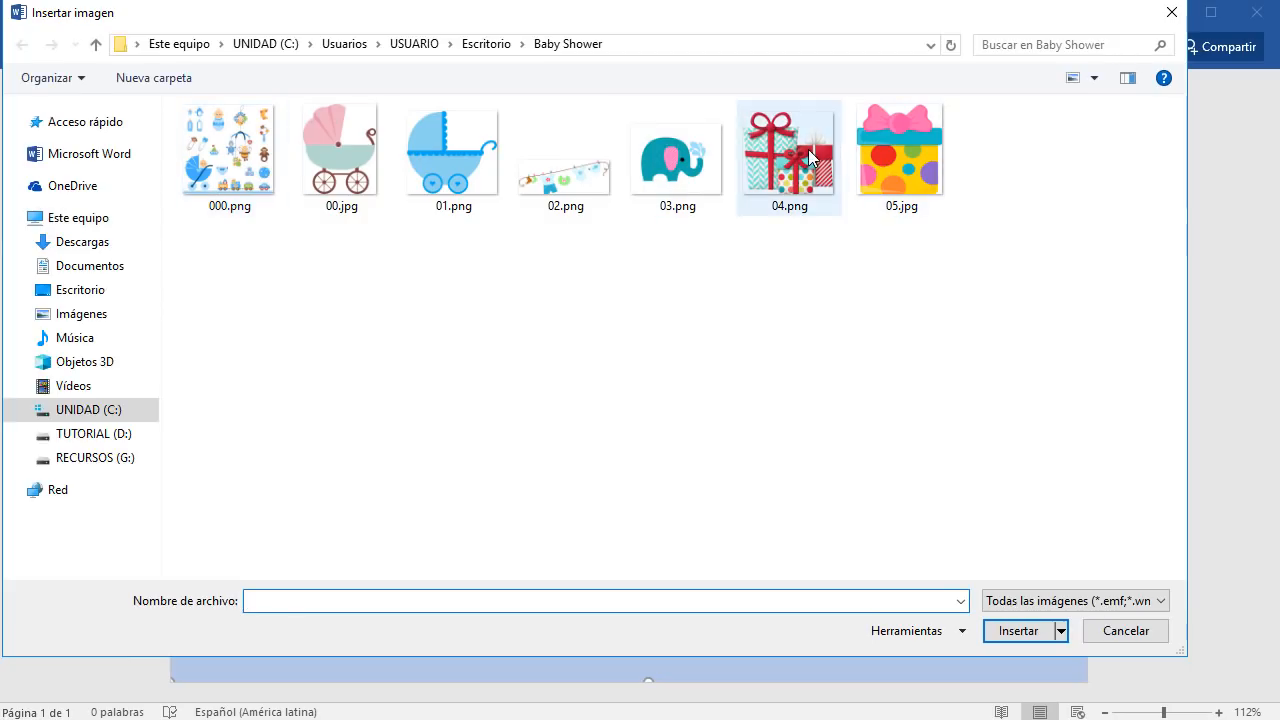
left_click(810, 158)
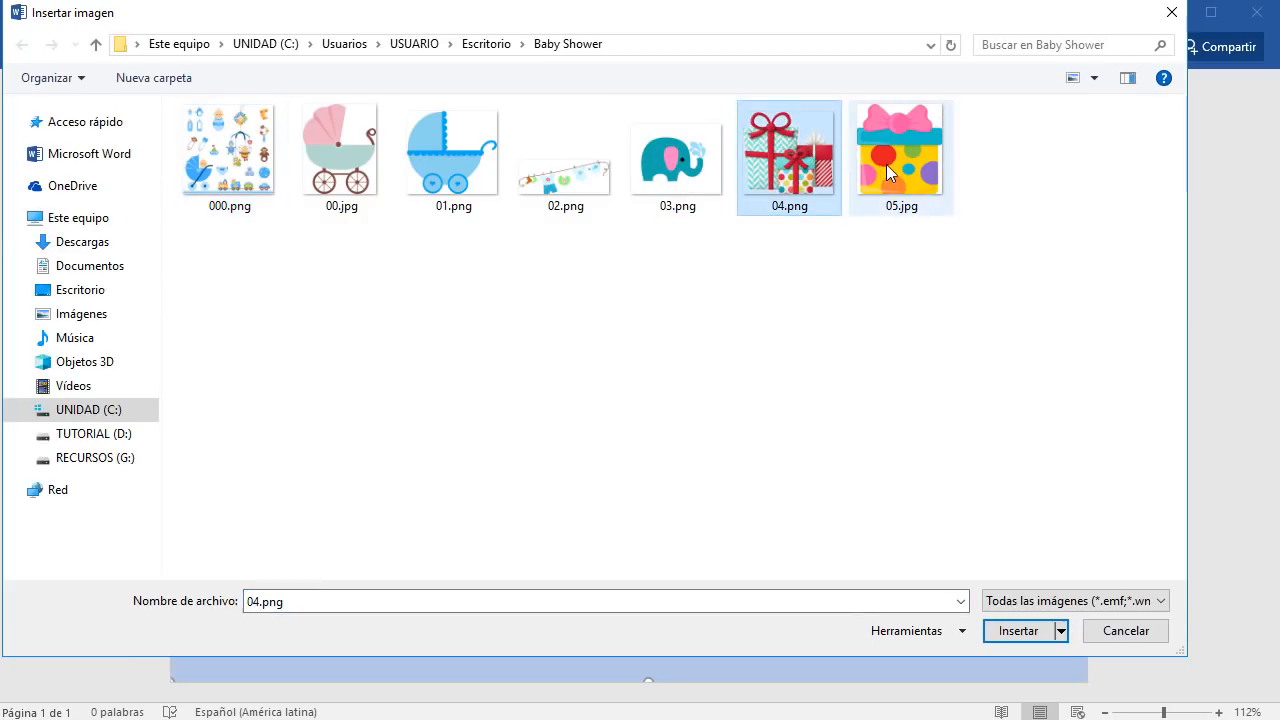
left_click(680, 160)
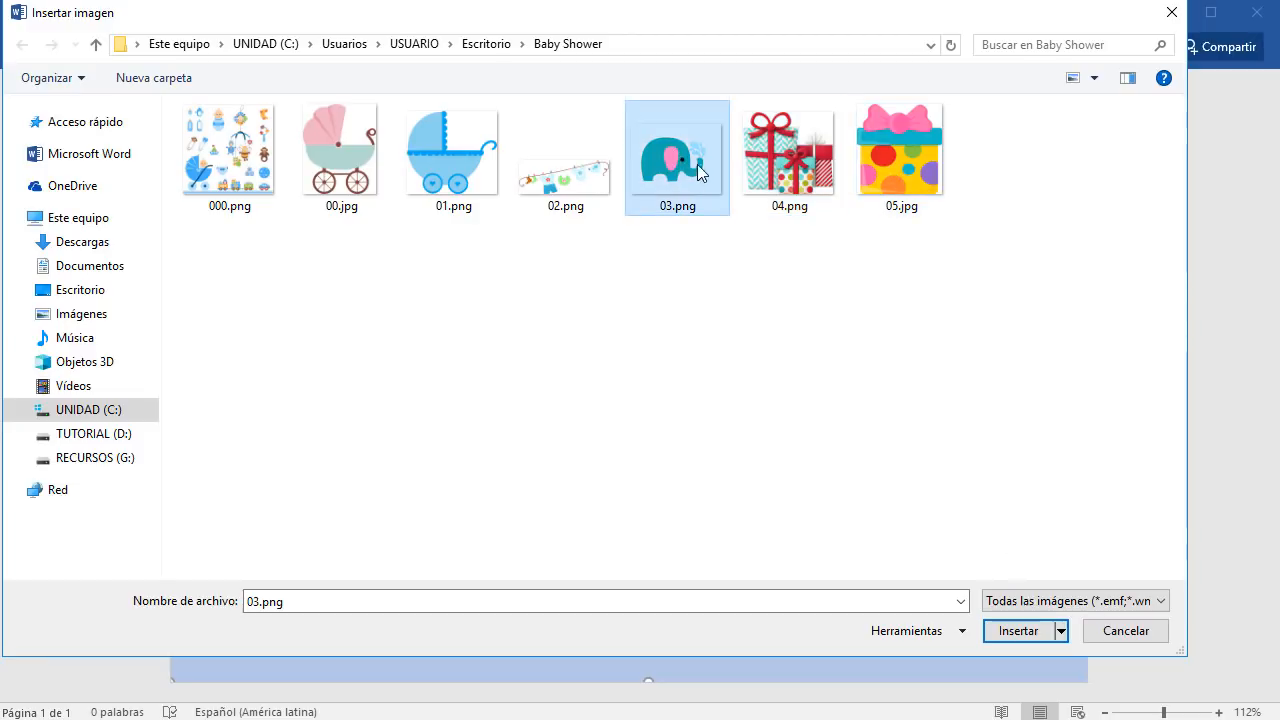
left_click(1018, 638)
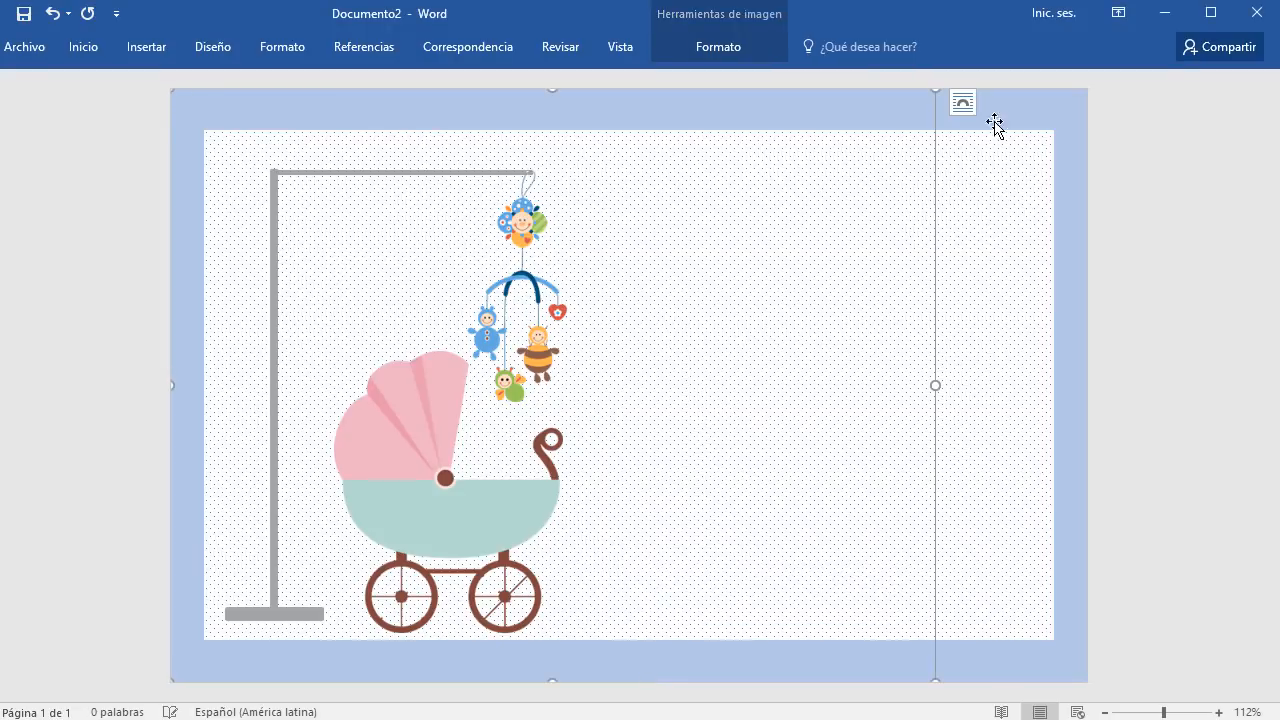
left_click(963, 104)
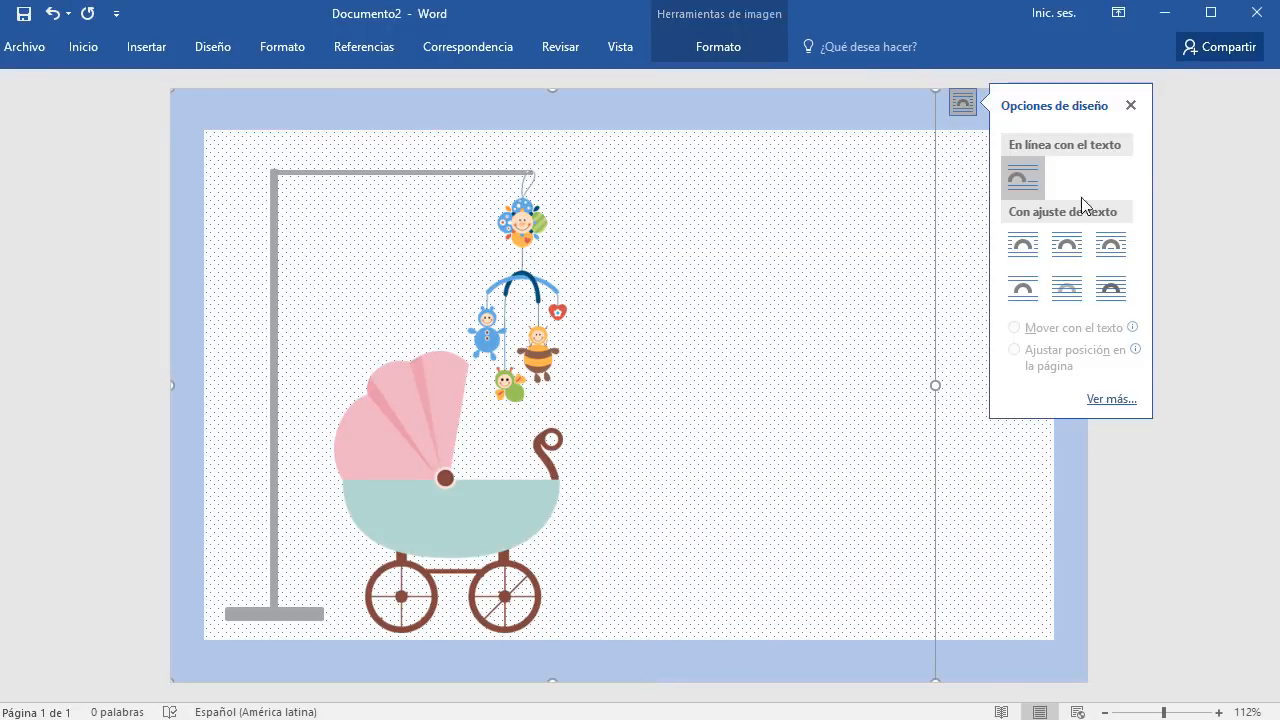
left_click(1122, 300)
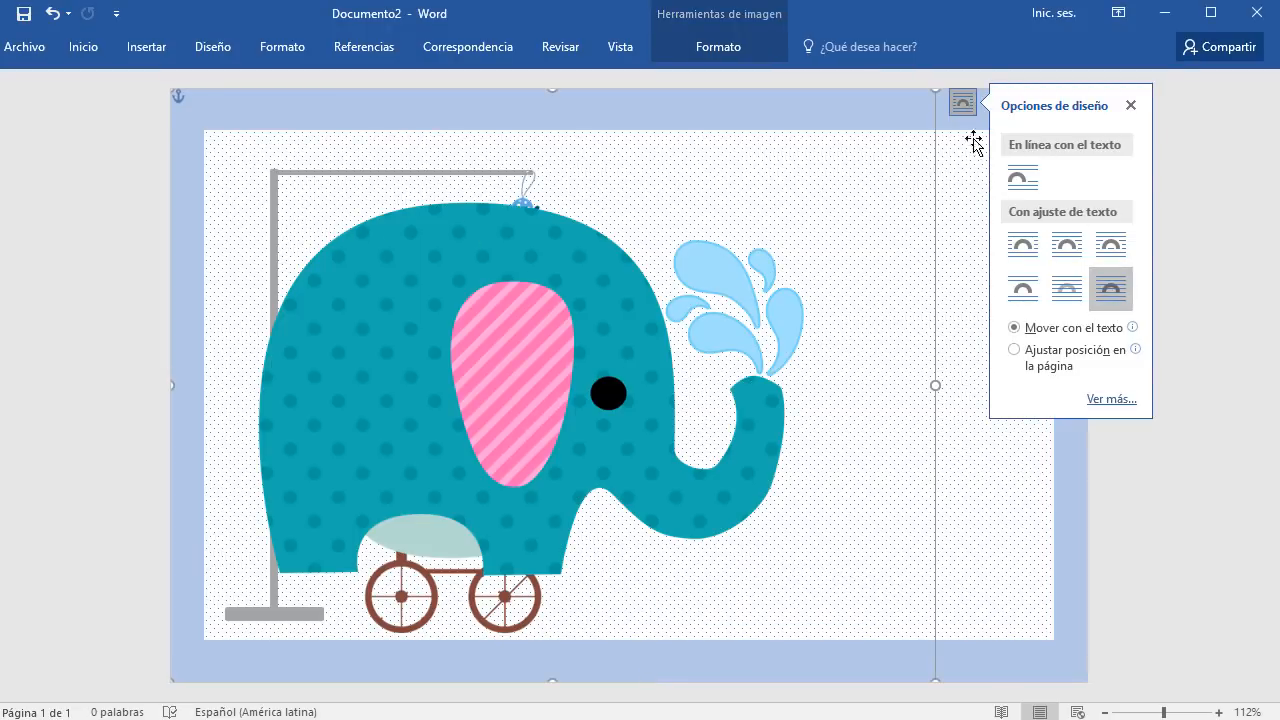
Shrink the elephant picture and place it in the lower-right corner of the patterned rectangle
left_click_drag(935, 90, 523, 400)
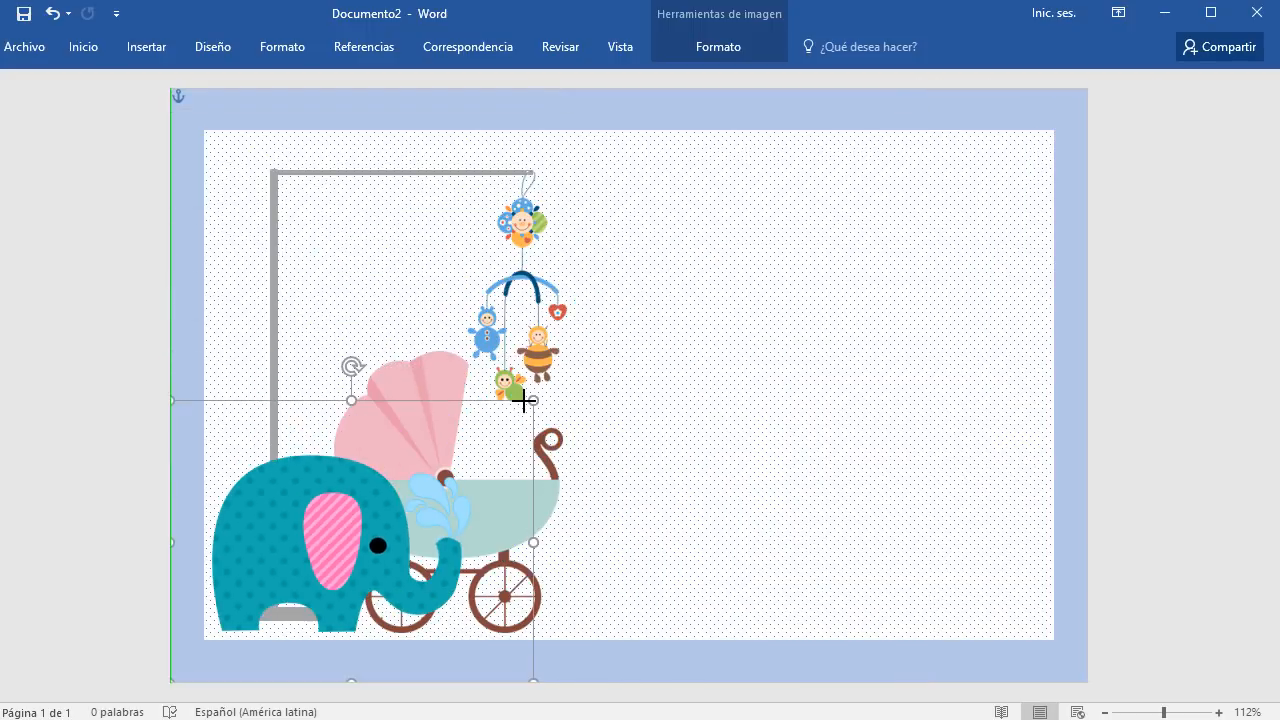
left_click_drag(399, 449, 822, 388)
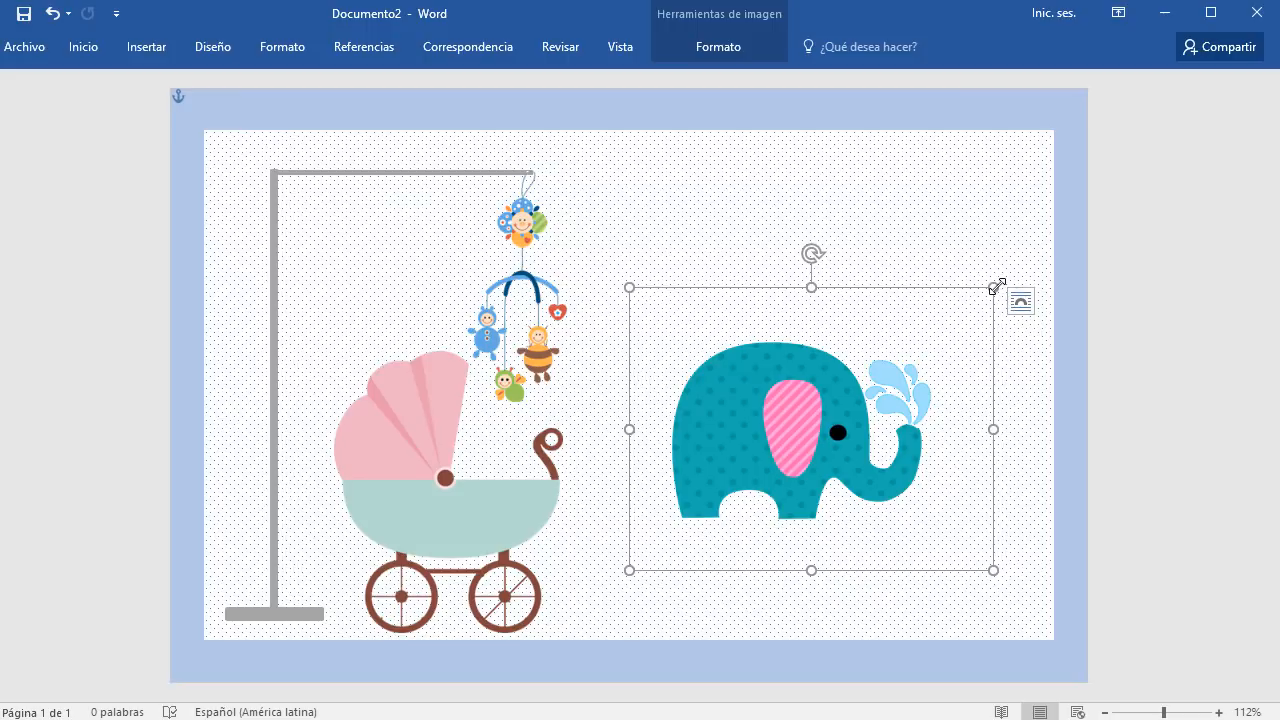
left_click_drag(994, 287, 800, 448)
left_click_drag(733, 484, 982, 574)
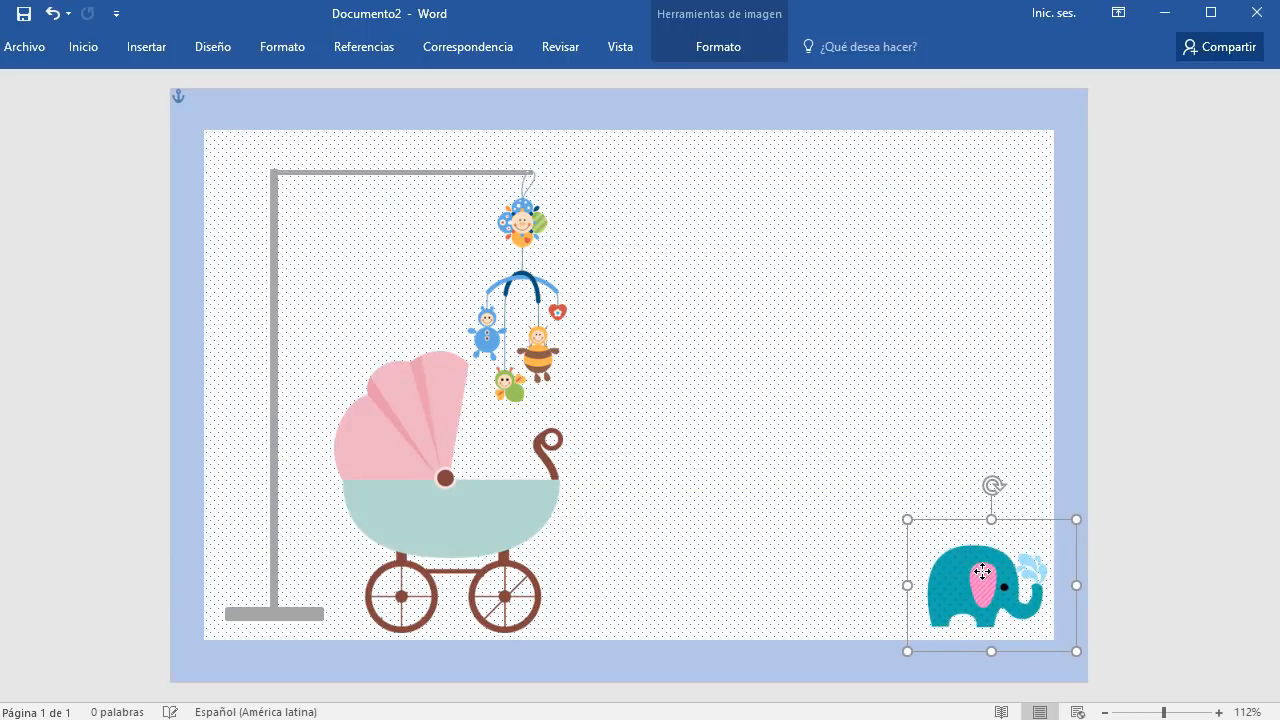
left_click(69, 240)
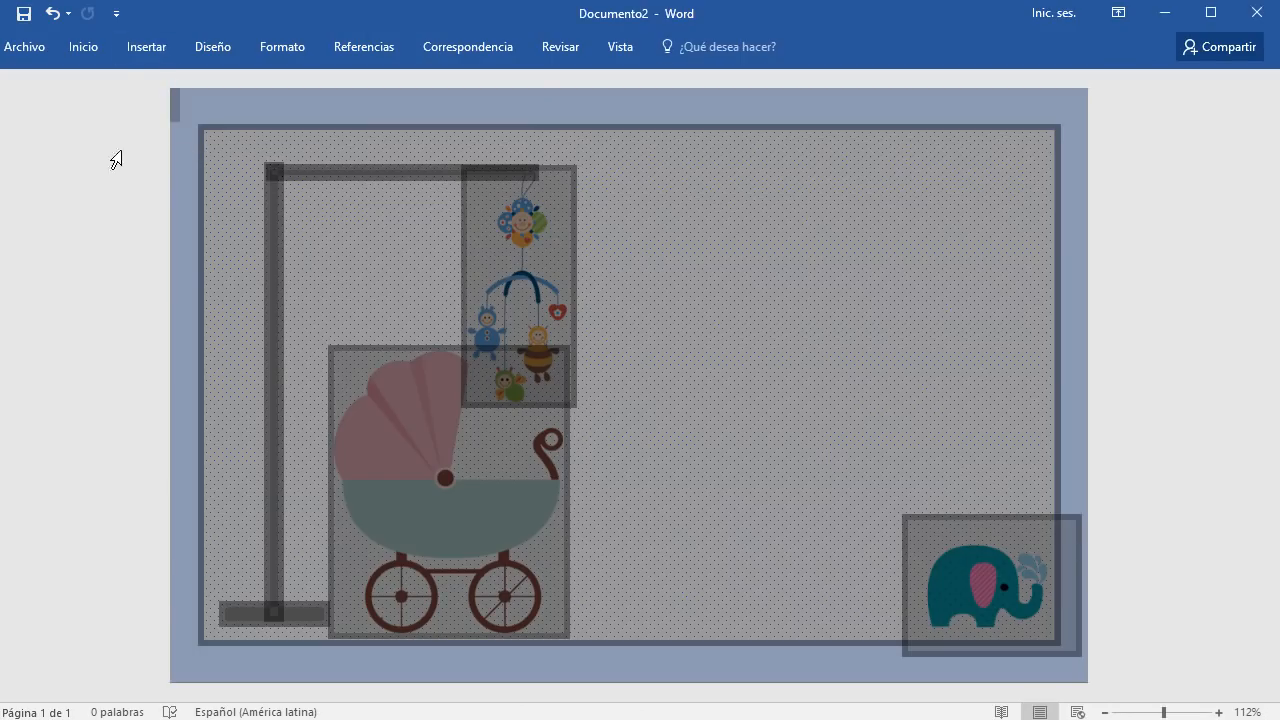
left_click(842, 272)
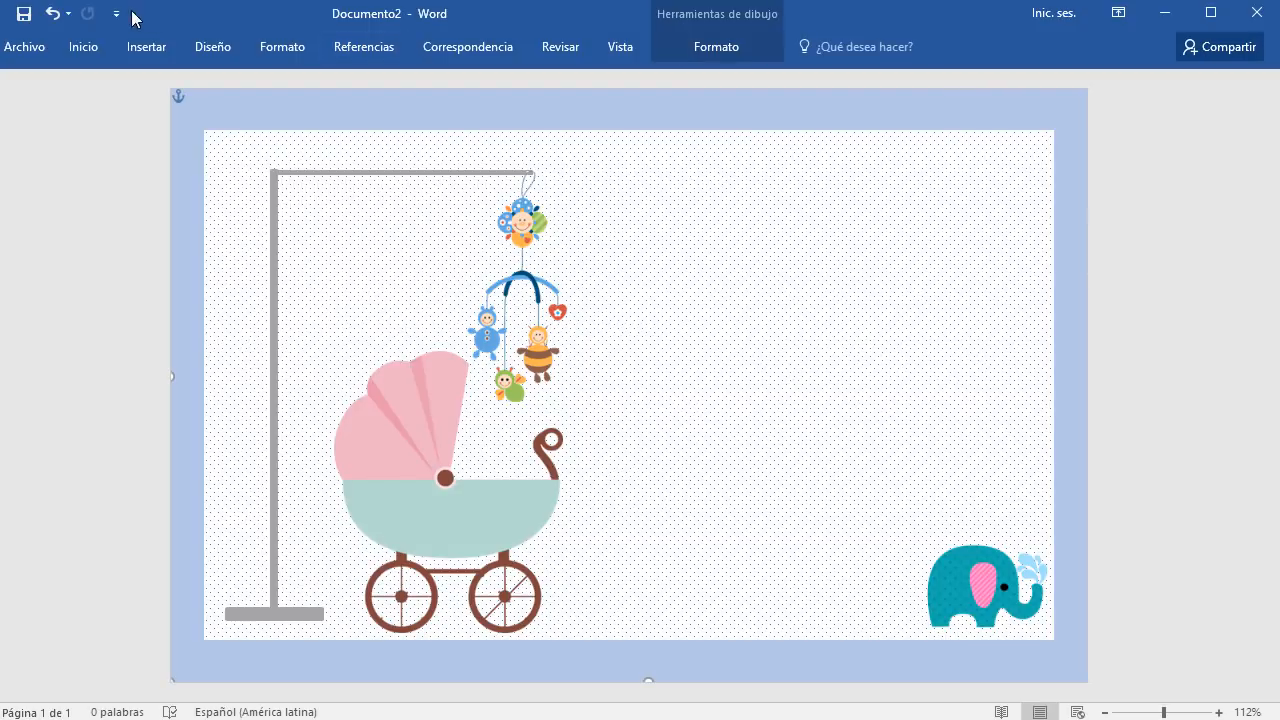
Insert the baby clothesline picture 02.png from the Baby Shower folder and set its text wrapping to in front of text
left_click(147, 48)
left_click(202, 101)
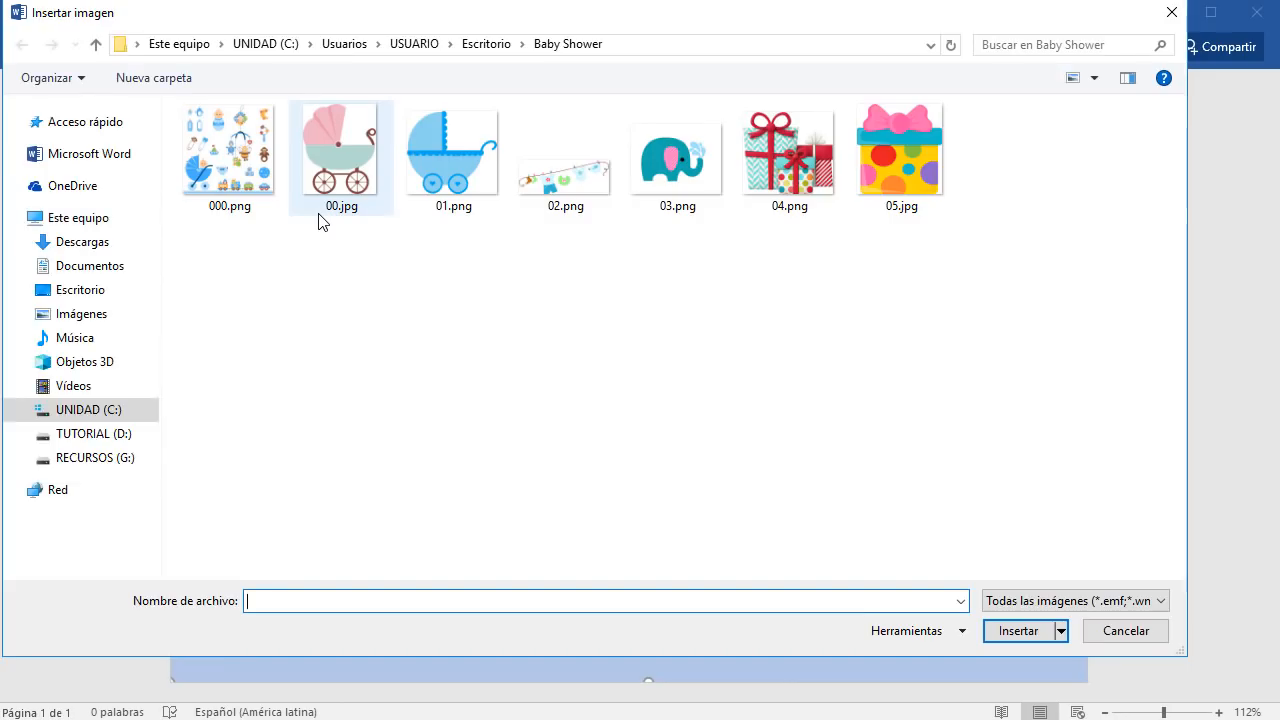
left_click(557, 201)
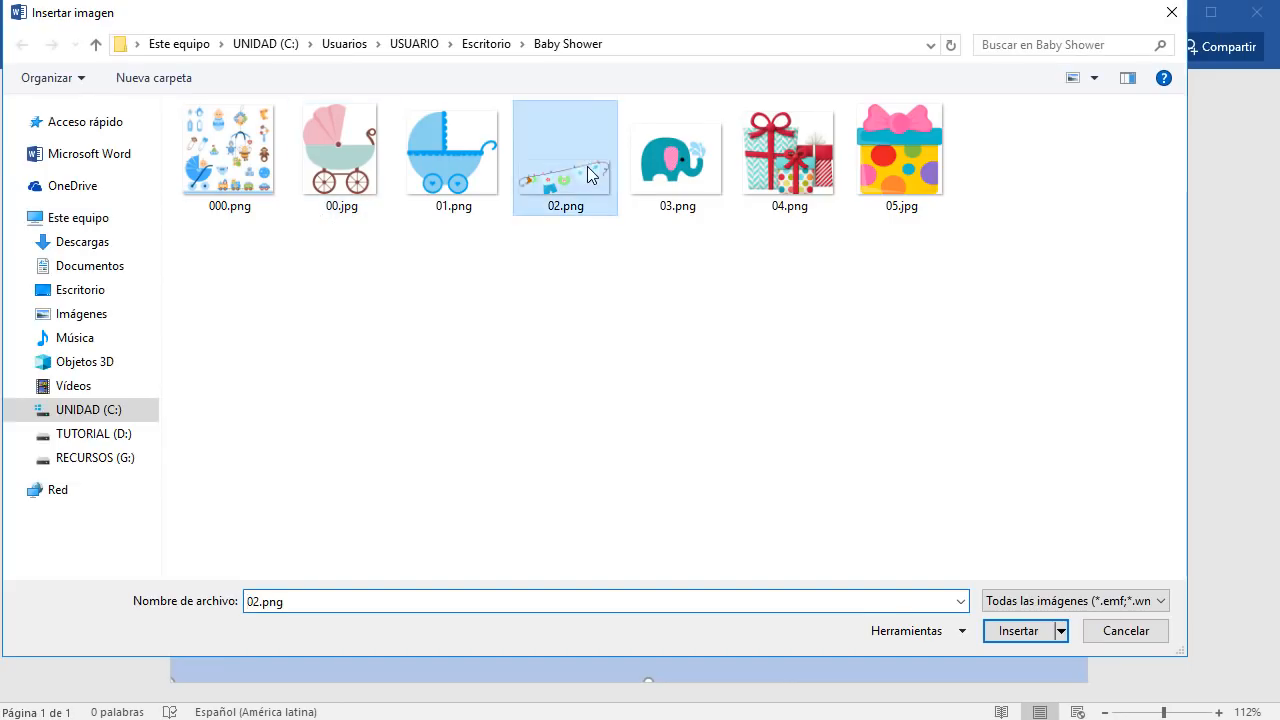
left_click(1018, 626)
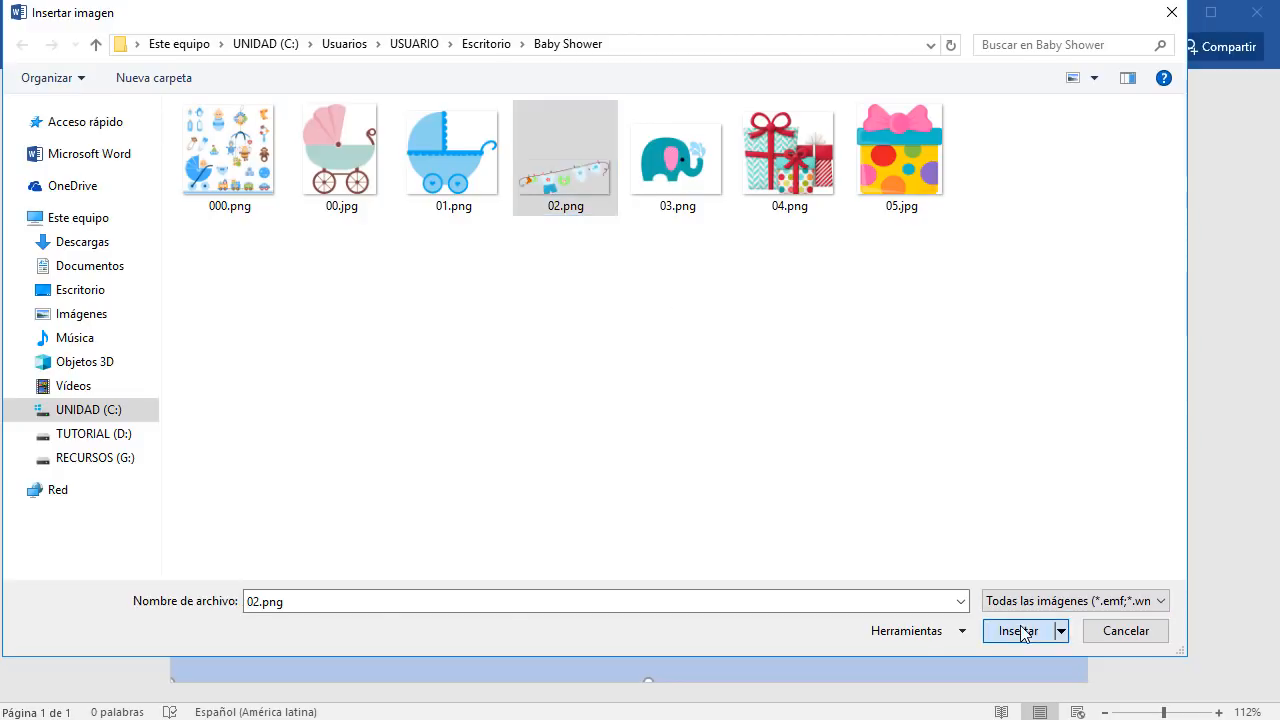
left_click(1112, 112)
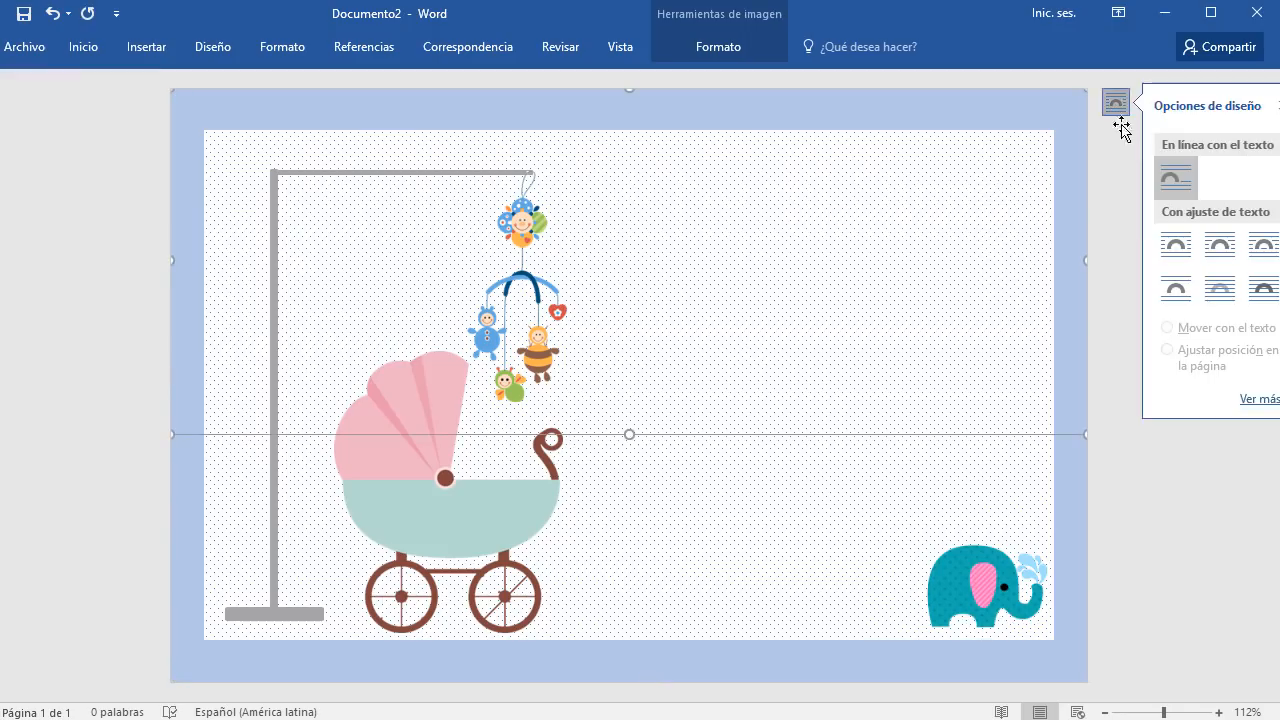
left_click(1257, 292)
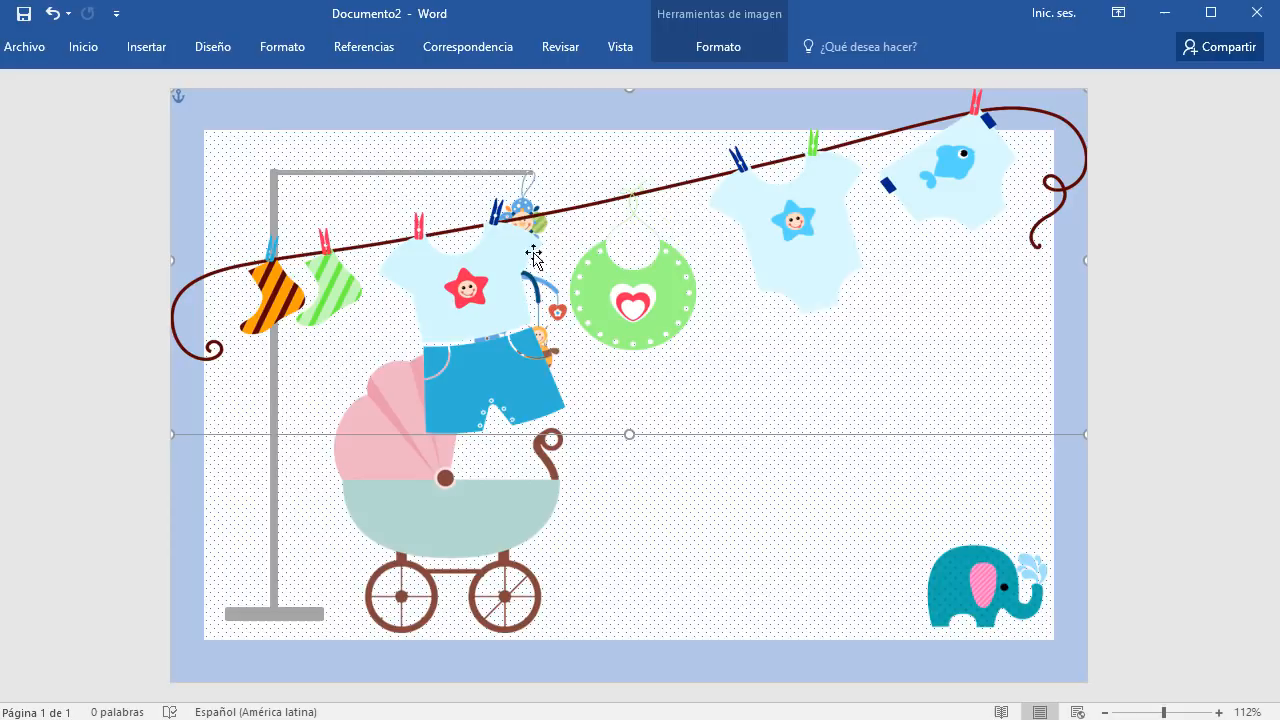
Shrink the baby clothesline picture and place it in the upper-right corner of the patterned rectangle
left_click_drag(511, 266, 514, 290)
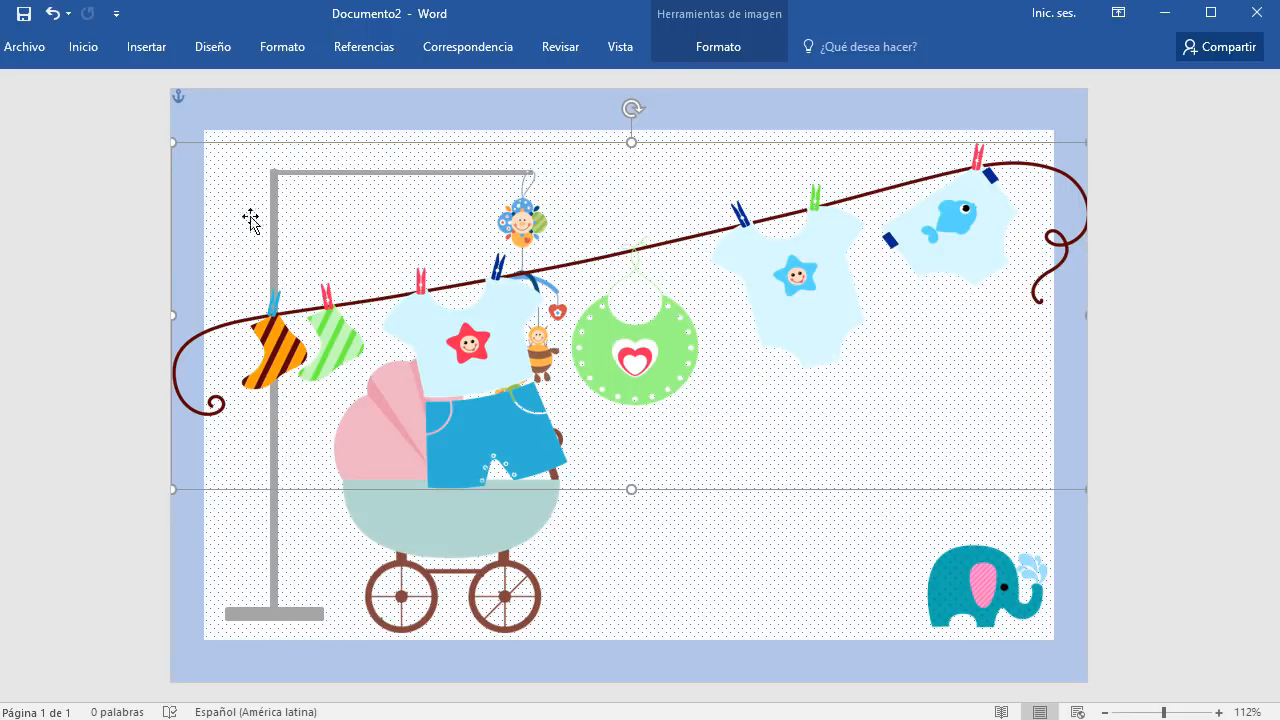
left_click_drag(174, 142, 551, 374)
left_click_drag(744, 404, 727, 225)
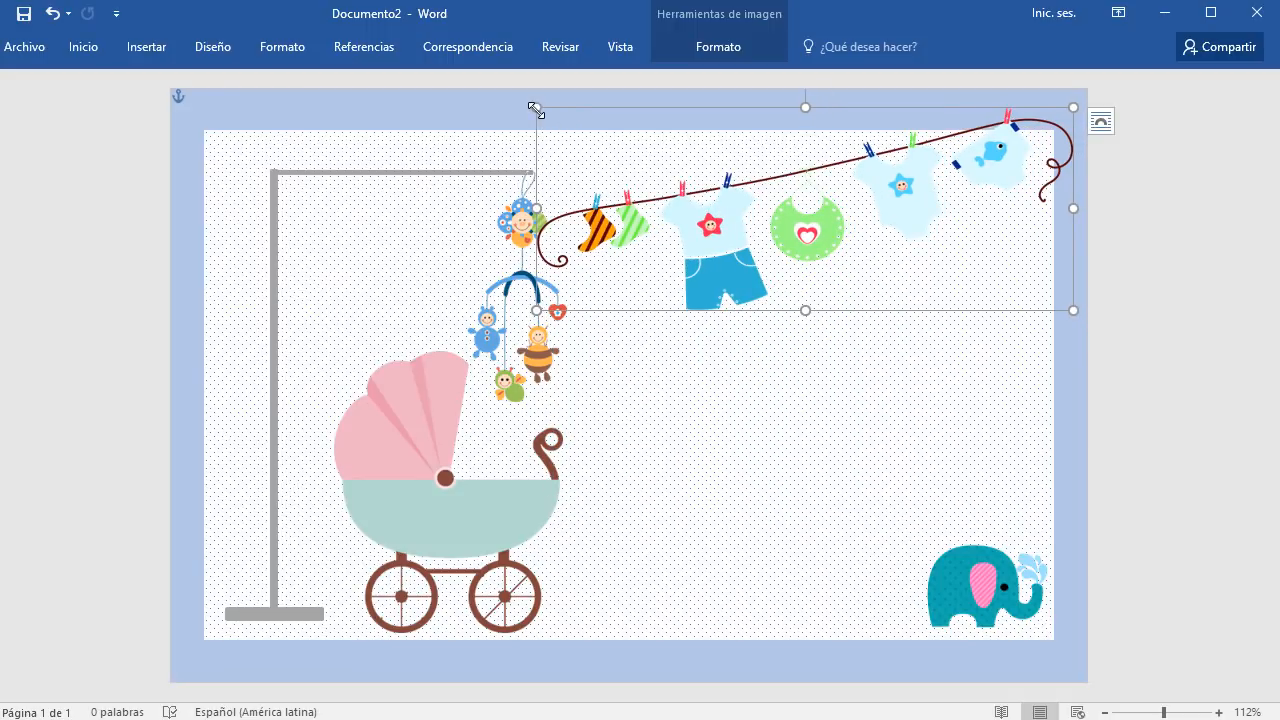
left_click_drag(538, 109, 645, 175)
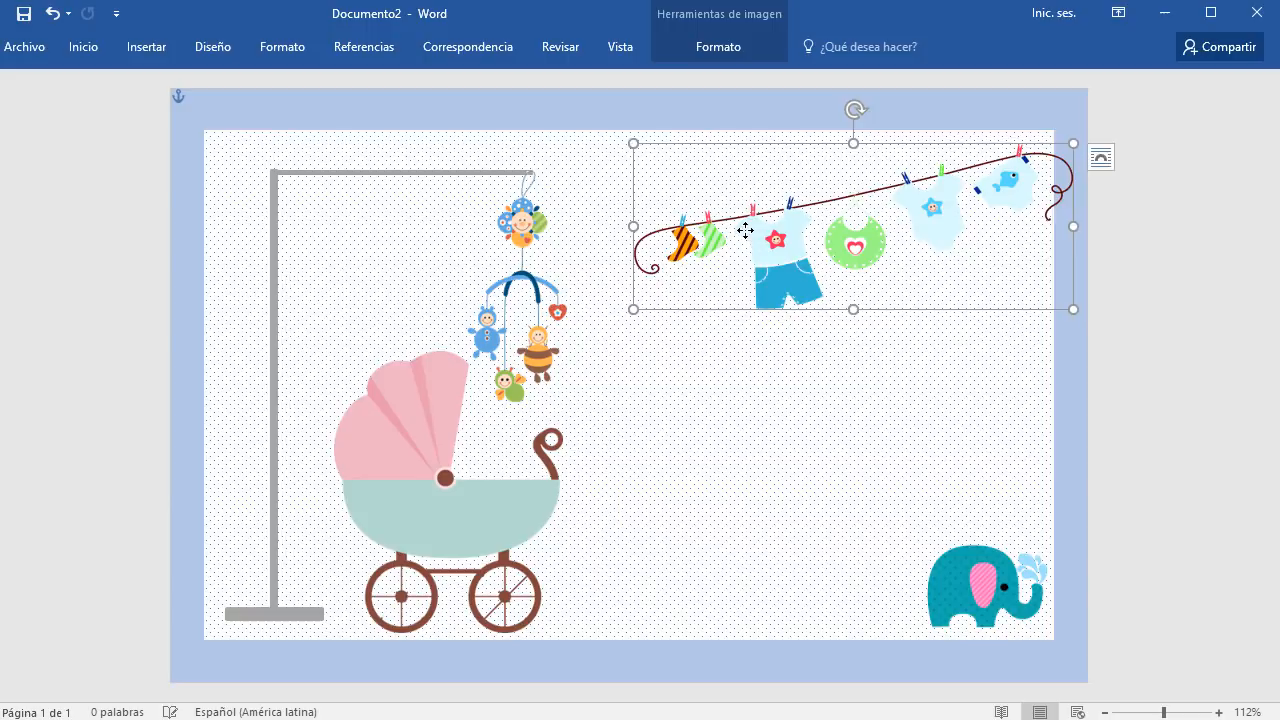
mouse_move(749, 248)
left_mouse_down()
mouse_move(725, 226)
mouse_move(746, 237)
left_mouse_up()
left_click(1211, 433)
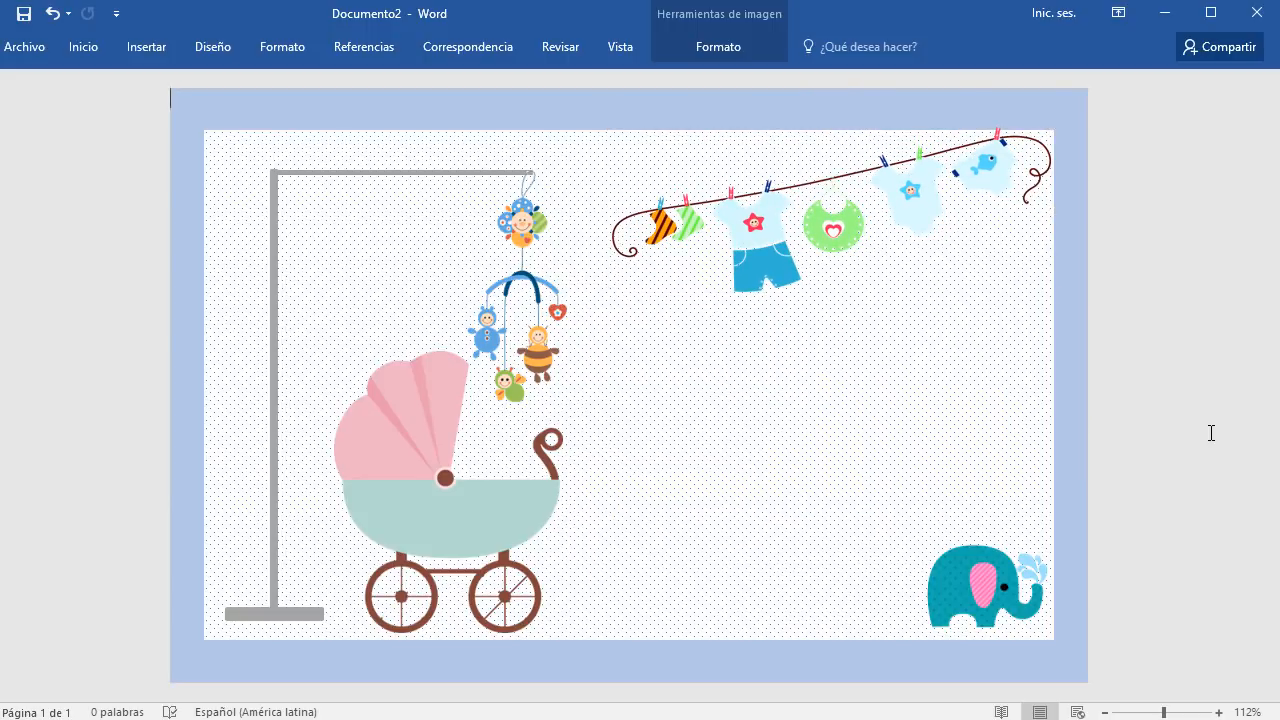
Insert the gift boxes picture 04.png in front of text and shrink it to stand on the ground just right of the carriage
left_click(170, 47)
left_click(198, 100)
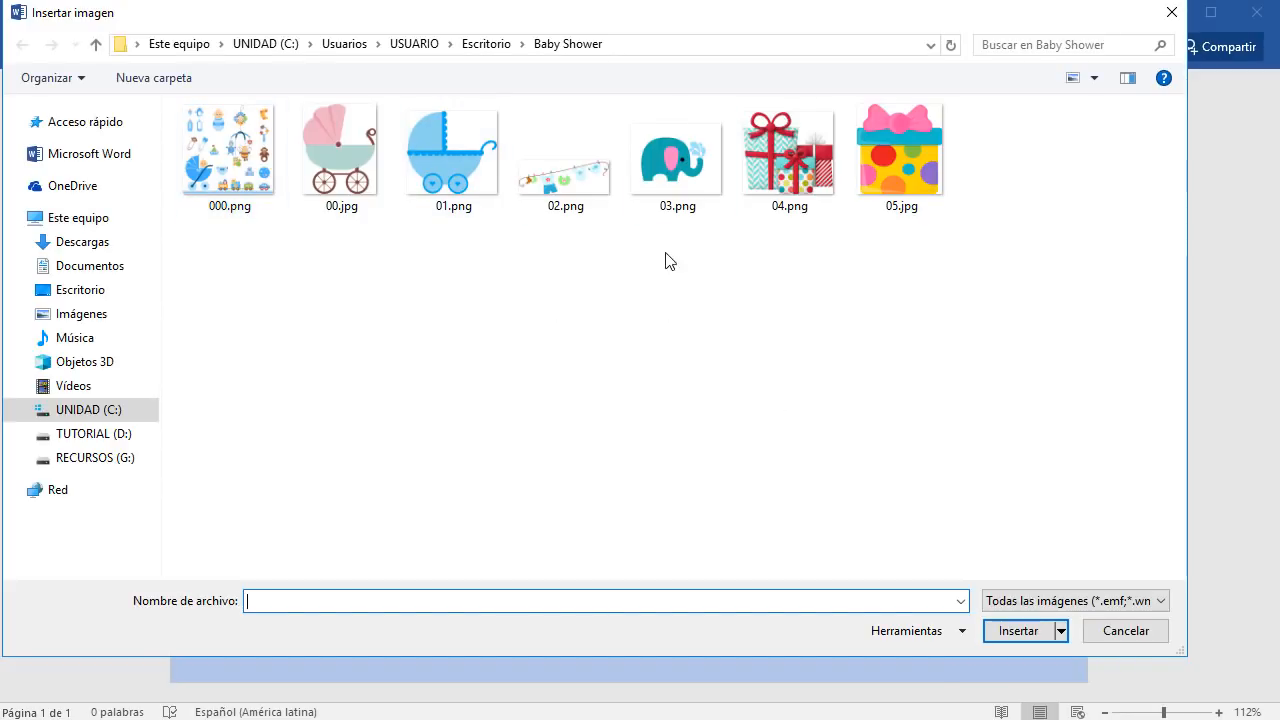
left_click(787, 158)
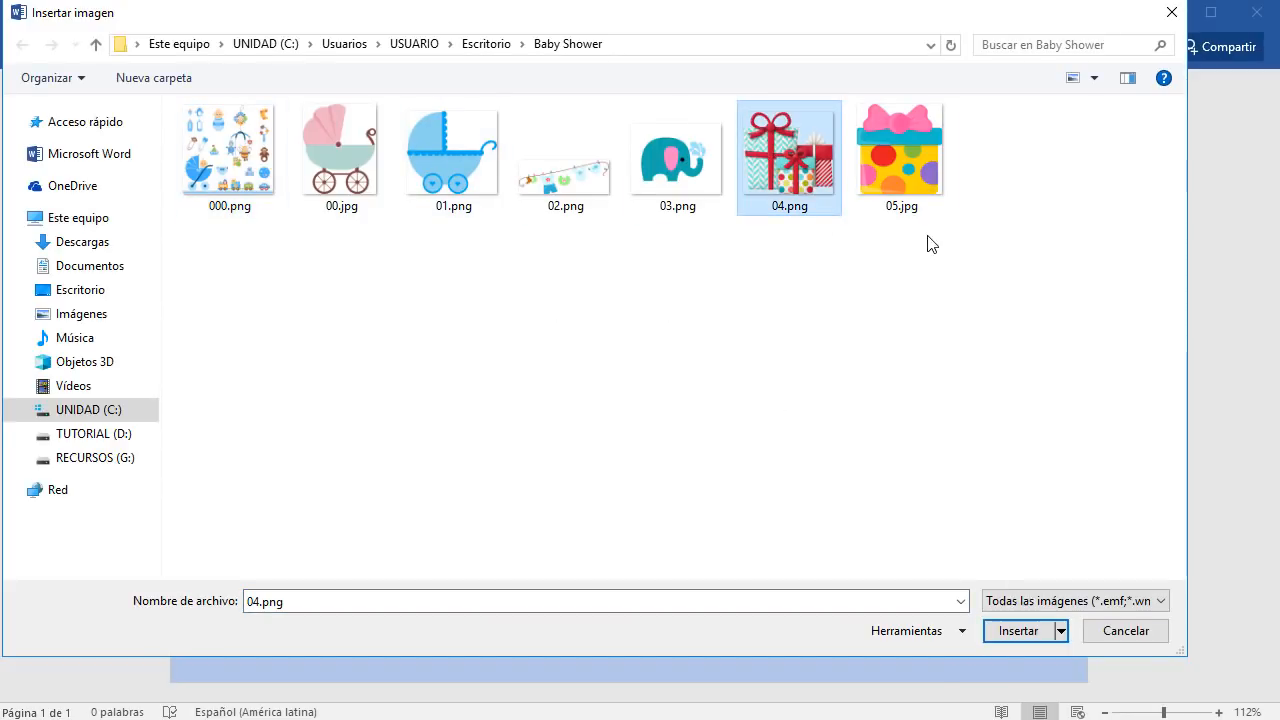
left_click(1018, 631)
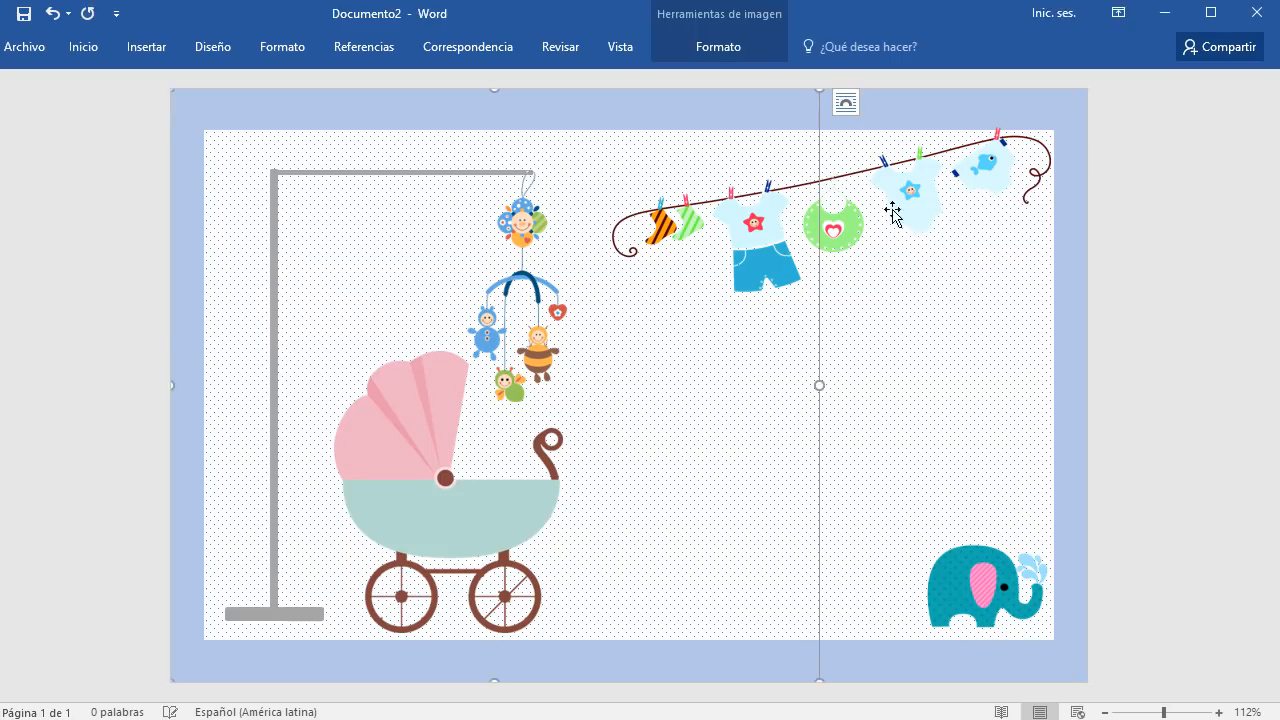
left_click(846, 103)
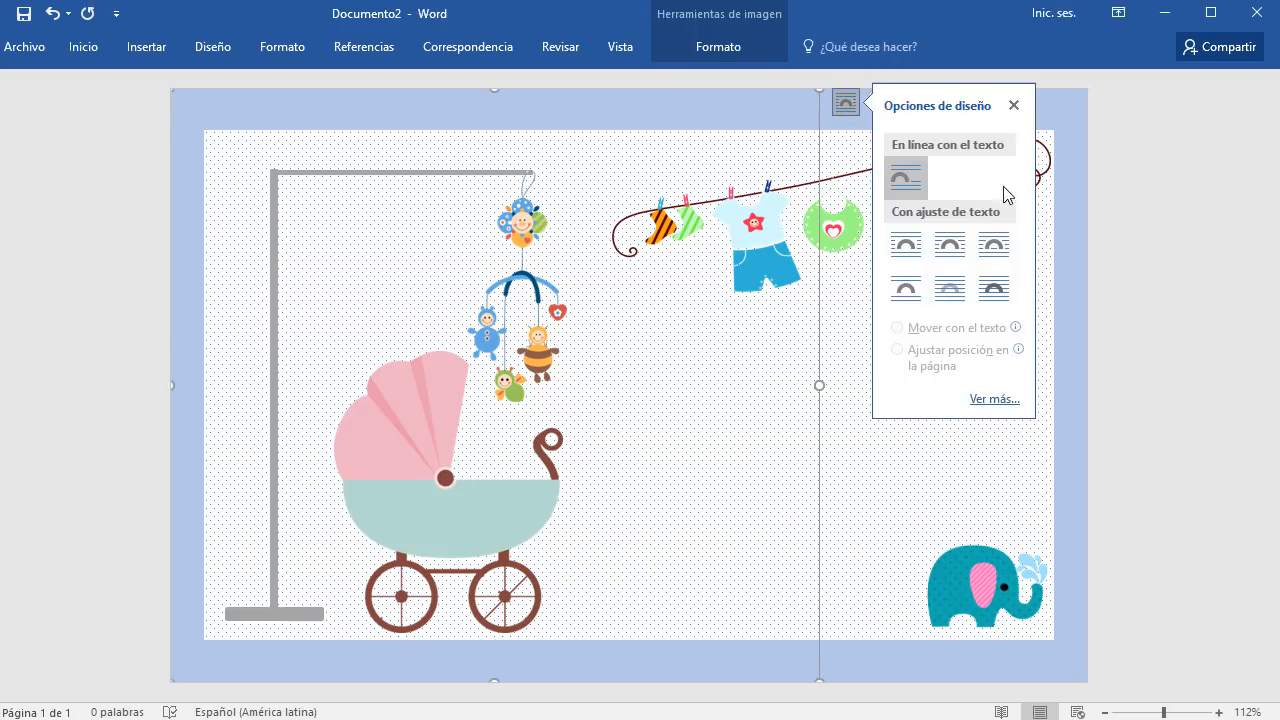
left_click(988, 296)
left_click_drag(816, 94, 650, 560)
left_click(1152, 384)
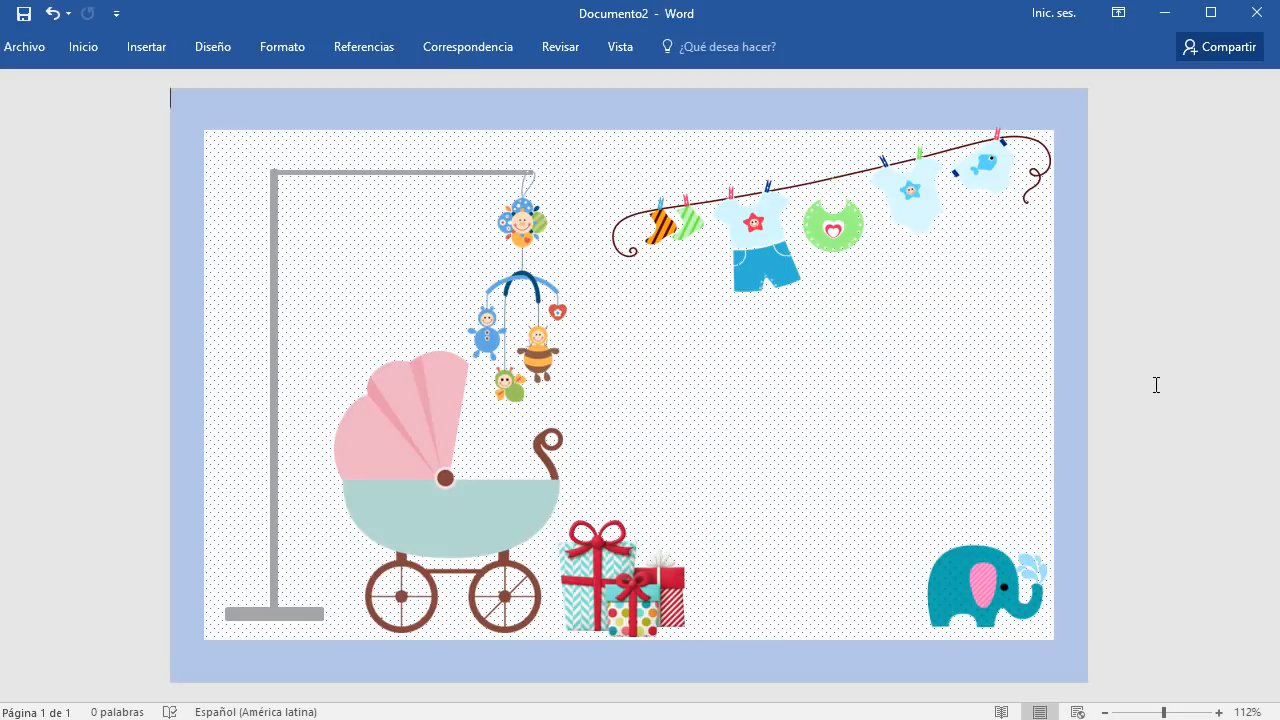
Insert the polka-dot gift picture 05.jpg from the Baby Shower folder and set its text wrapping to in front of text
left_click(145, 45)
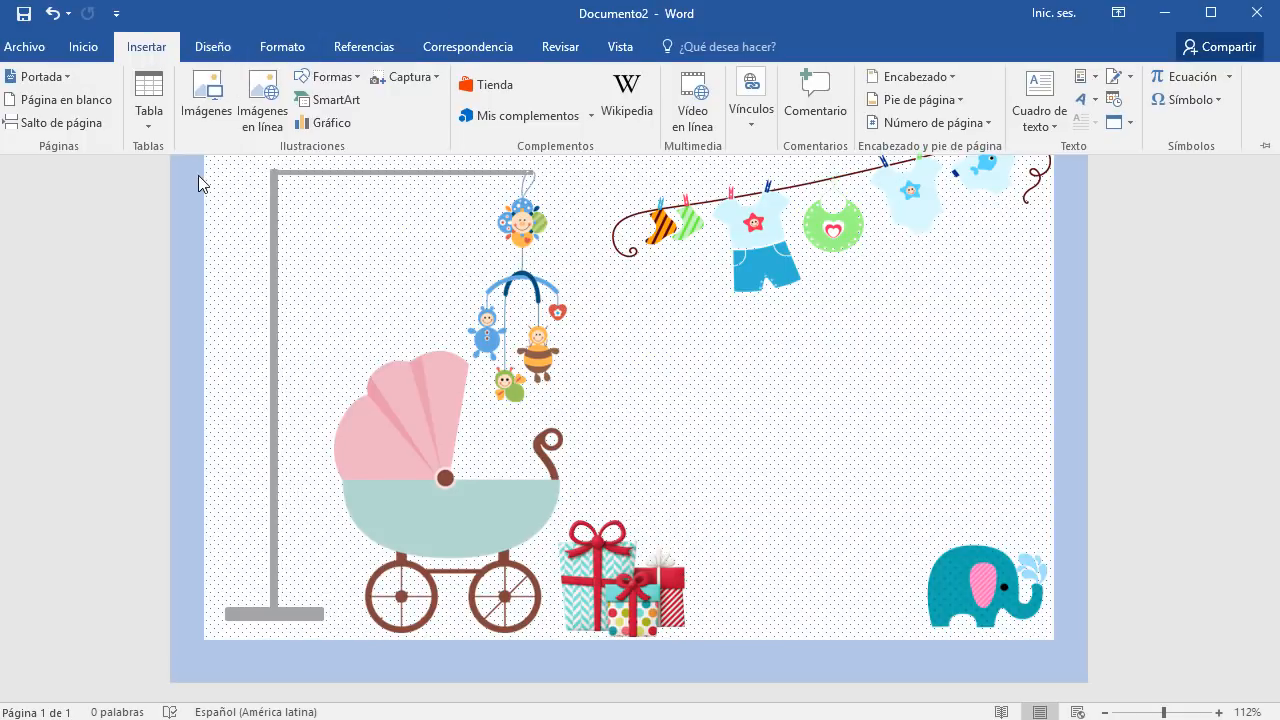
left_click(206, 100)
left_click(923, 162)
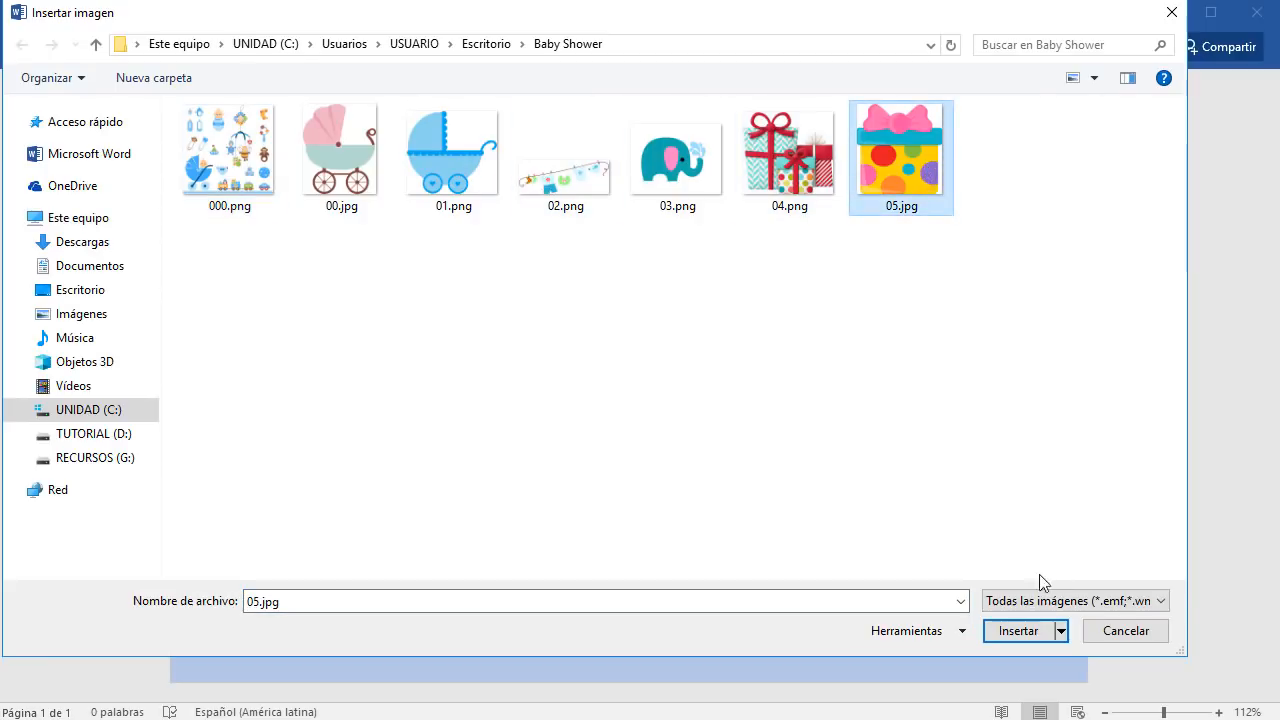
left_click(1020, 637)
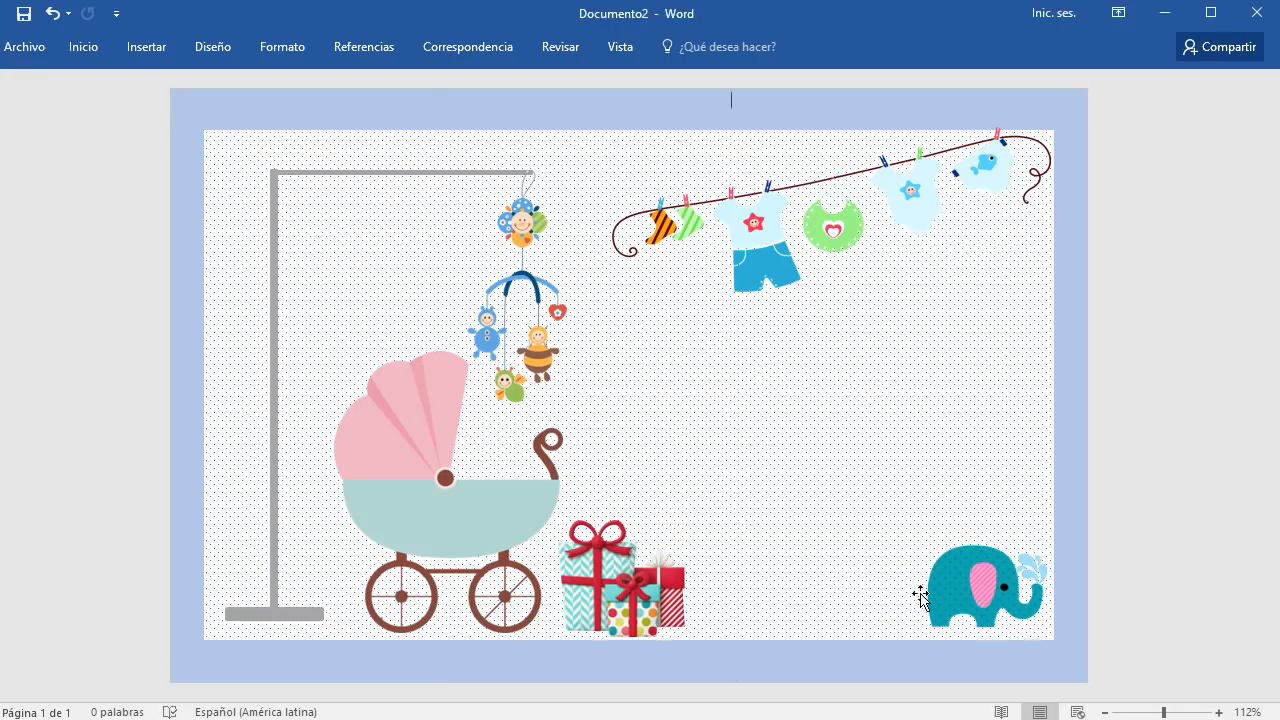
left_click(758, 102)
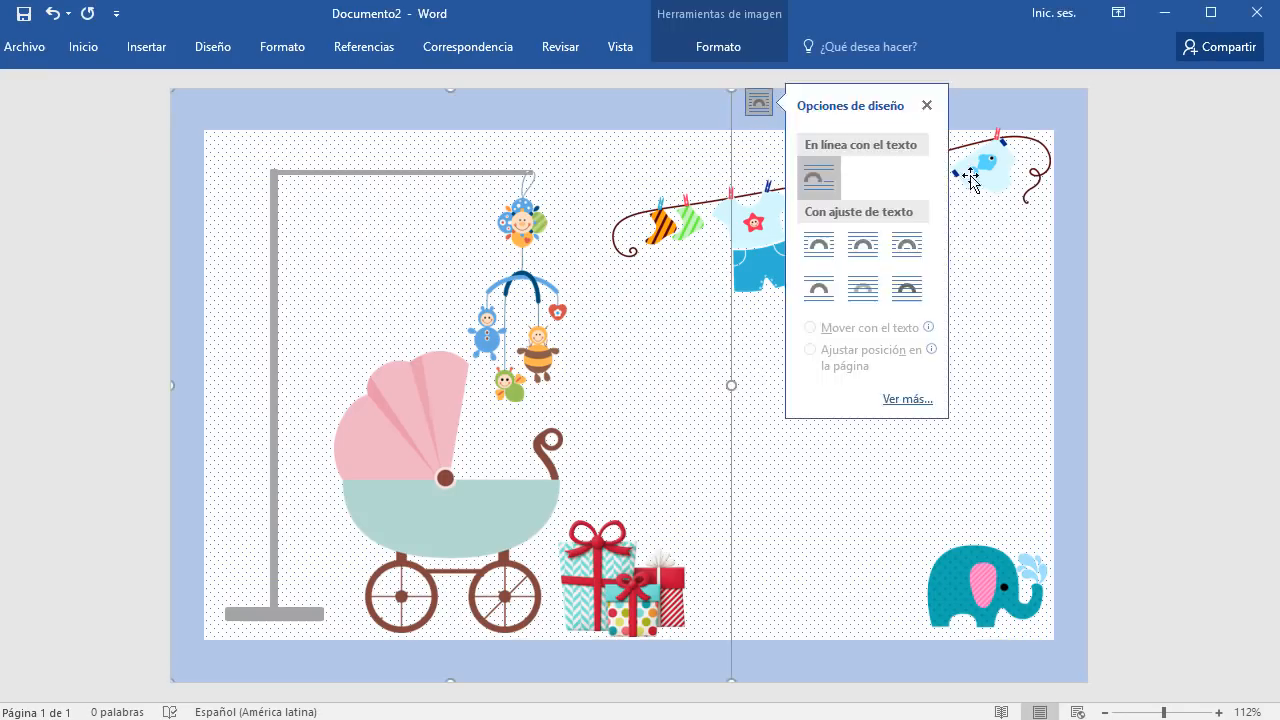
left_click(907, 289)
Shrink the polka-dot gift picture and place it between the stacked gift boxes and the elephant
left_click_drag(730, 93, 392, 443)
left_click_drag(293, 541, 810, 470)
left_click_drag(918, 374, 764, 537)
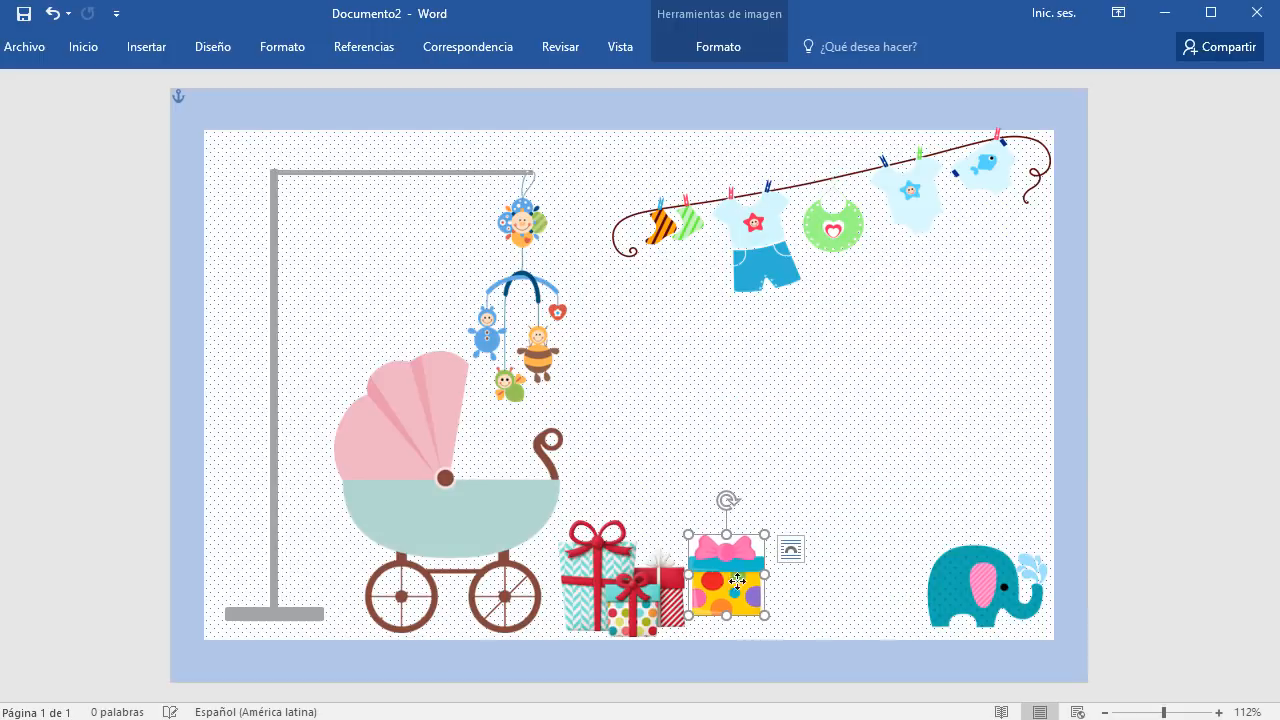
left_click_drag(724, 576, 762, 592)
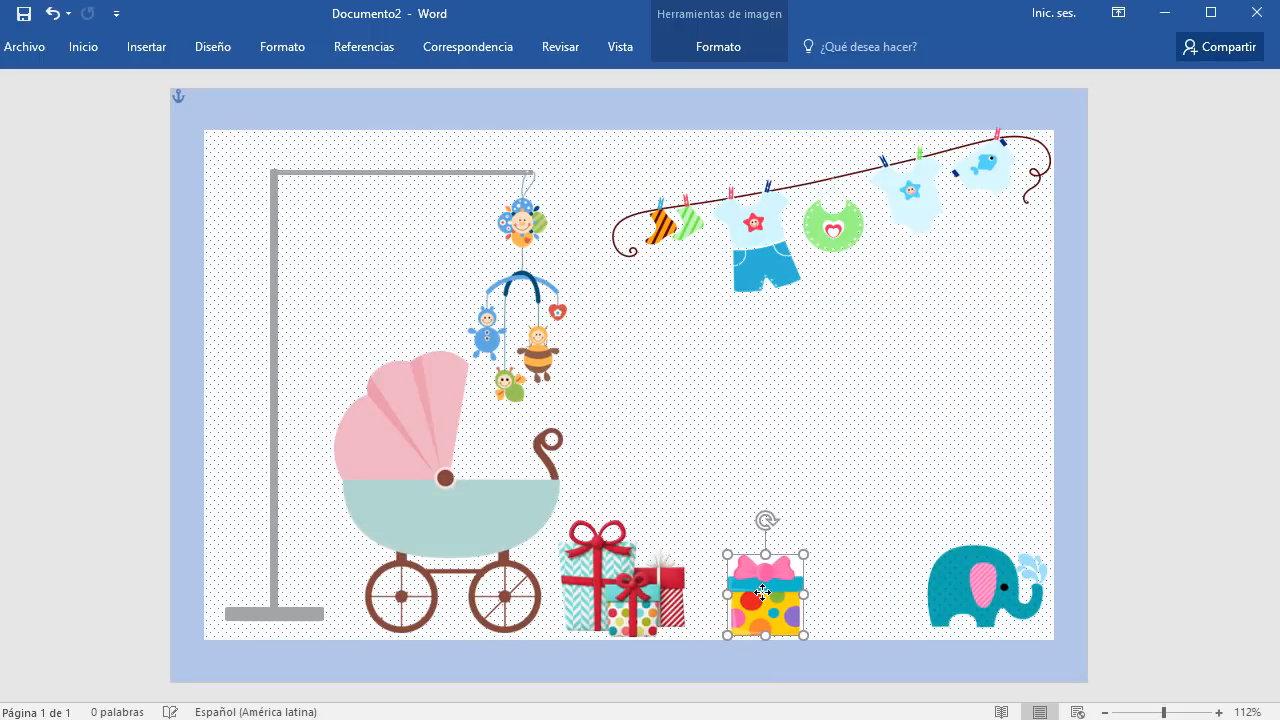
left_click(1231, 471)
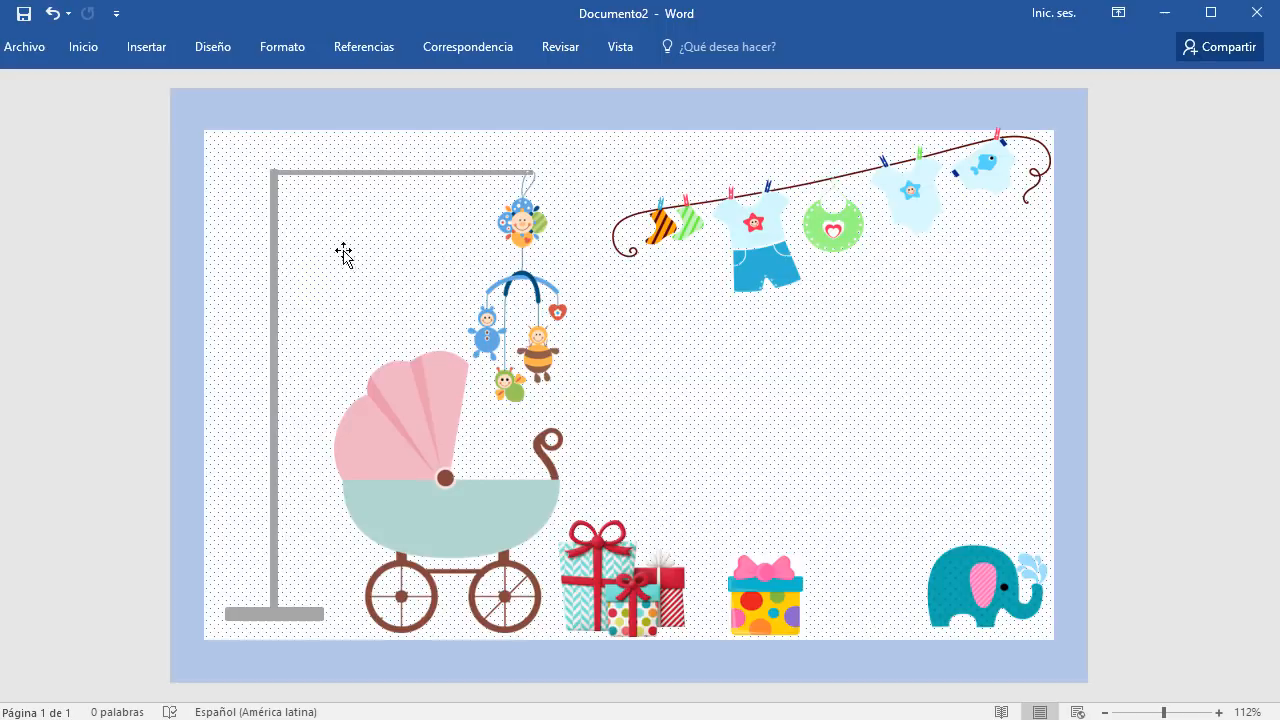
Shrink the baby clothesline, rotate it to a steep upward slant and move it over the stand's upper-left corner
left_click(758, 215)
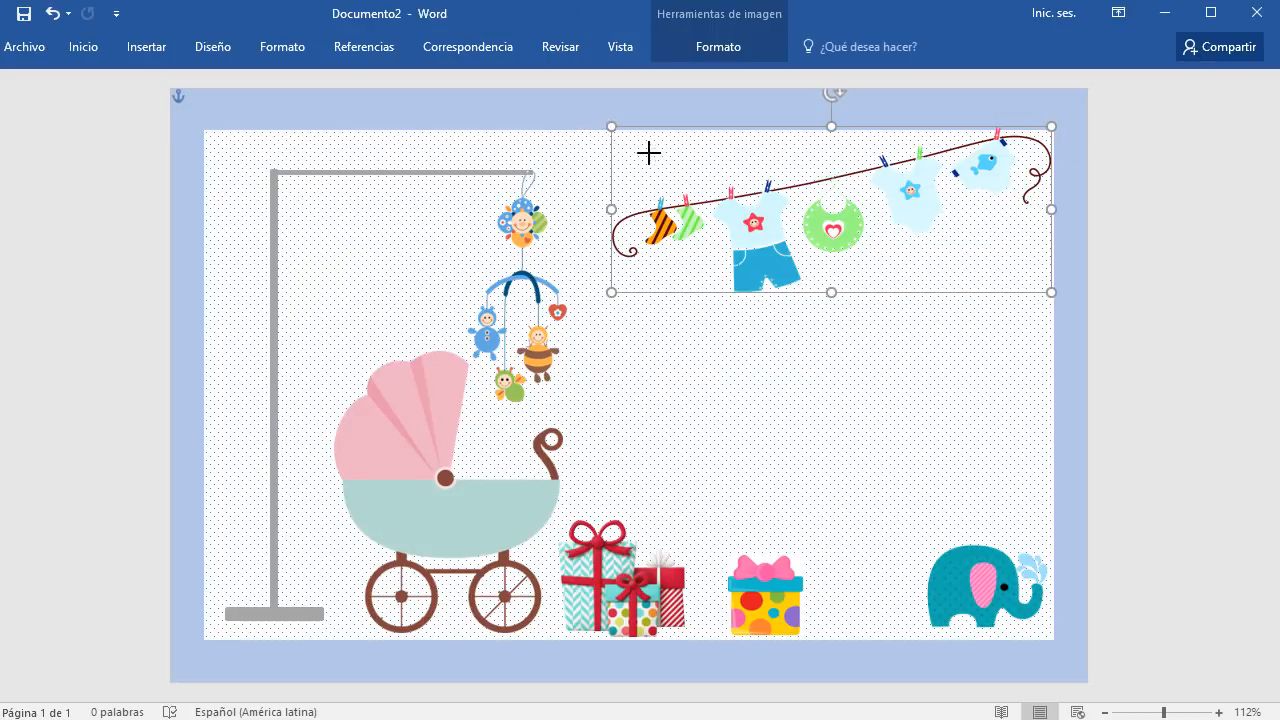
left_click_drag(649, 152, 703, 200)
left_click_drag(877, 129, 806, 134)
left_click_drag(863, 286, 286, 326)
left_click_drag(264, 258, 260, 229)
left_click_drag(310, 364, 264, 326)
left_click(1188, 423)
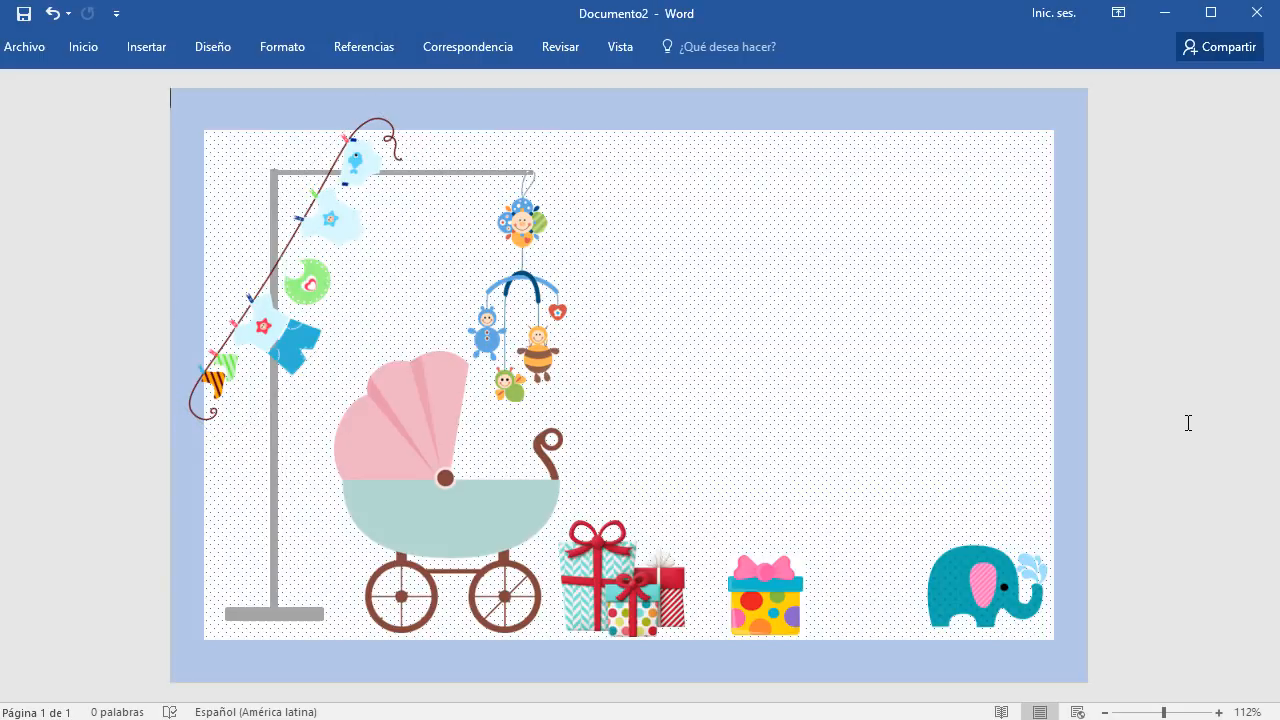
Reduce the clothesline further and fit it diagonally between the stand's vertical post and its horizontal bar
left_click(360, 165)
left_click_drag(368, 104, 397, 207)
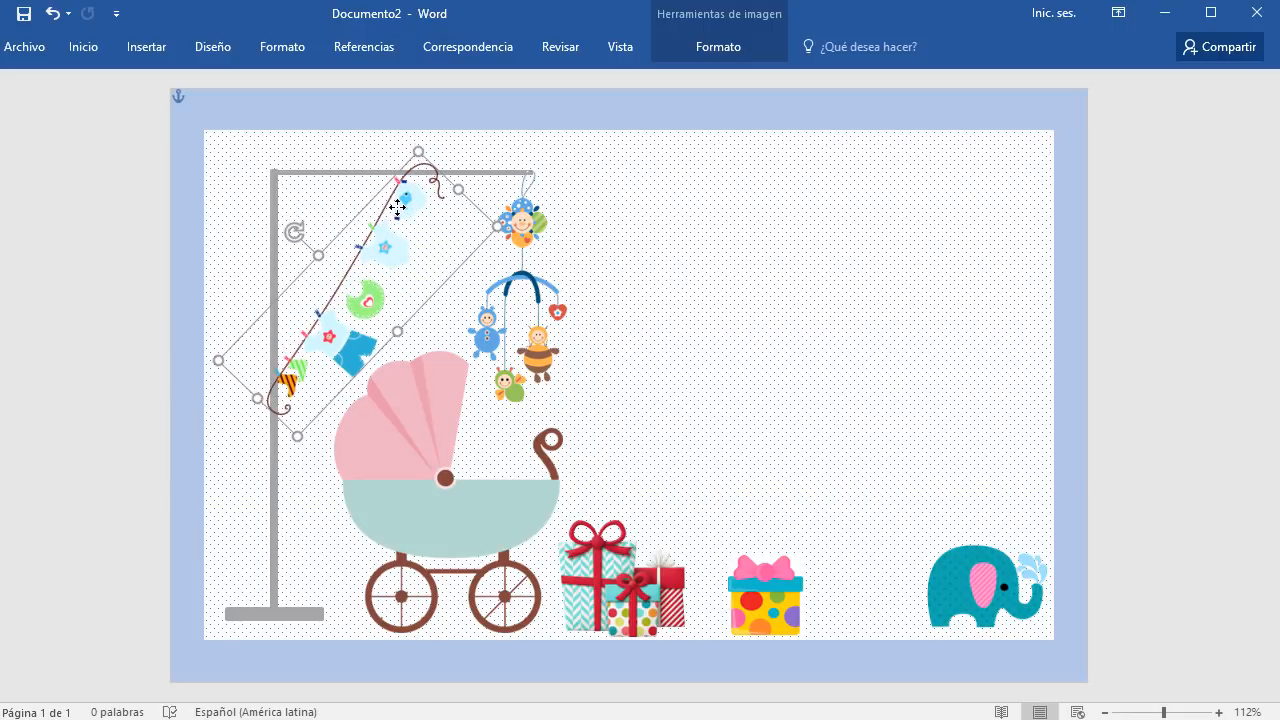
left_click(1185, 416)
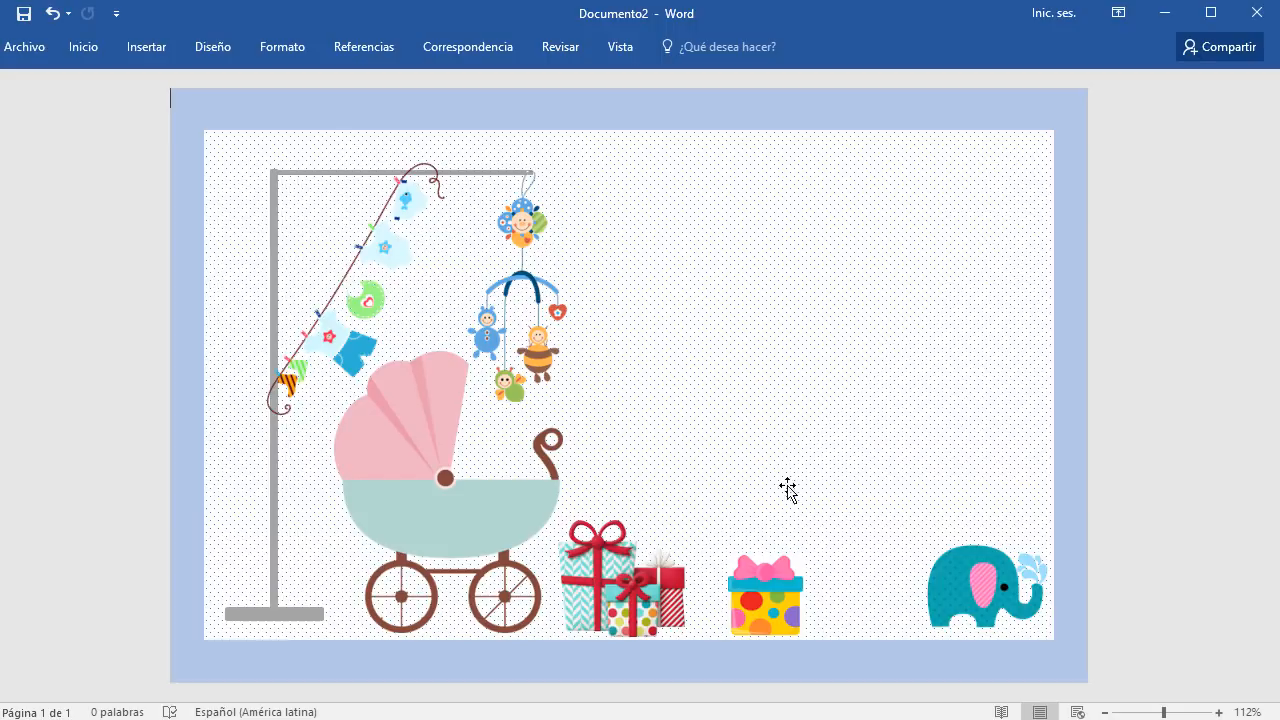
Draw a rectangle about 7.88 cm high and 9.67 cm wide in the empty area beside the mobile and remove its outline
left_click(146, 47)
left_click(344, 78)
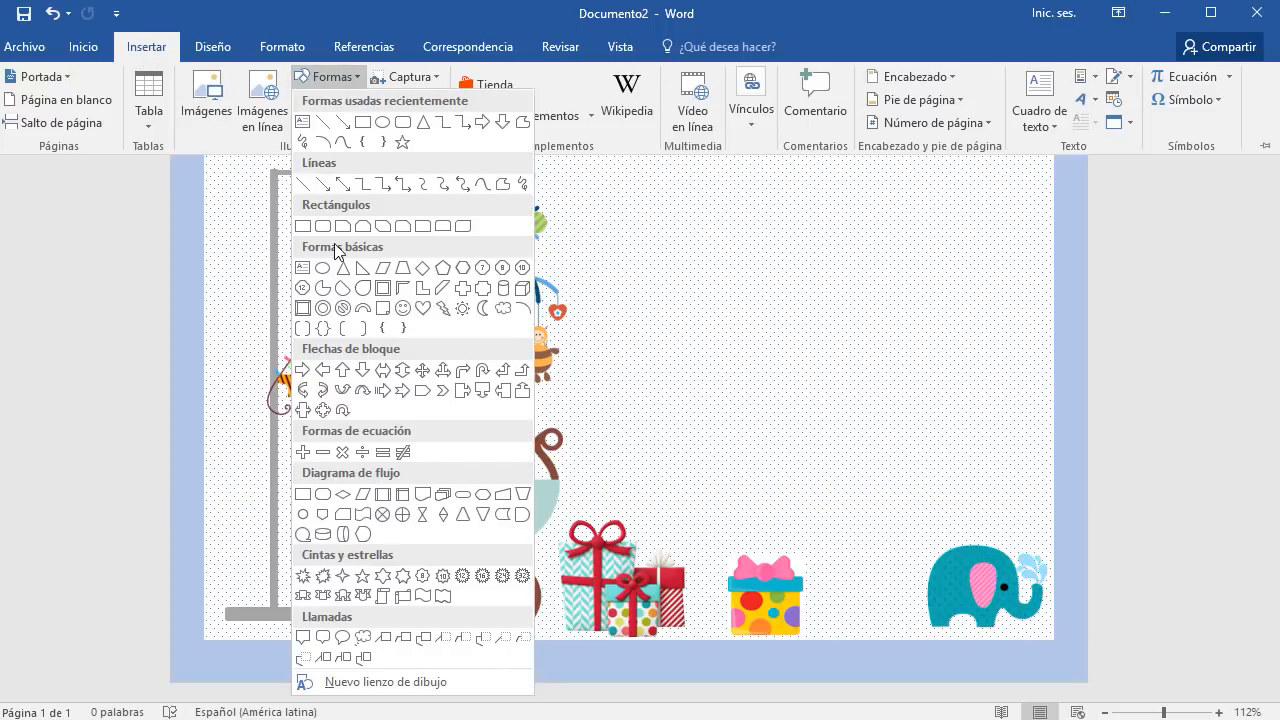
left_click(302, 224)
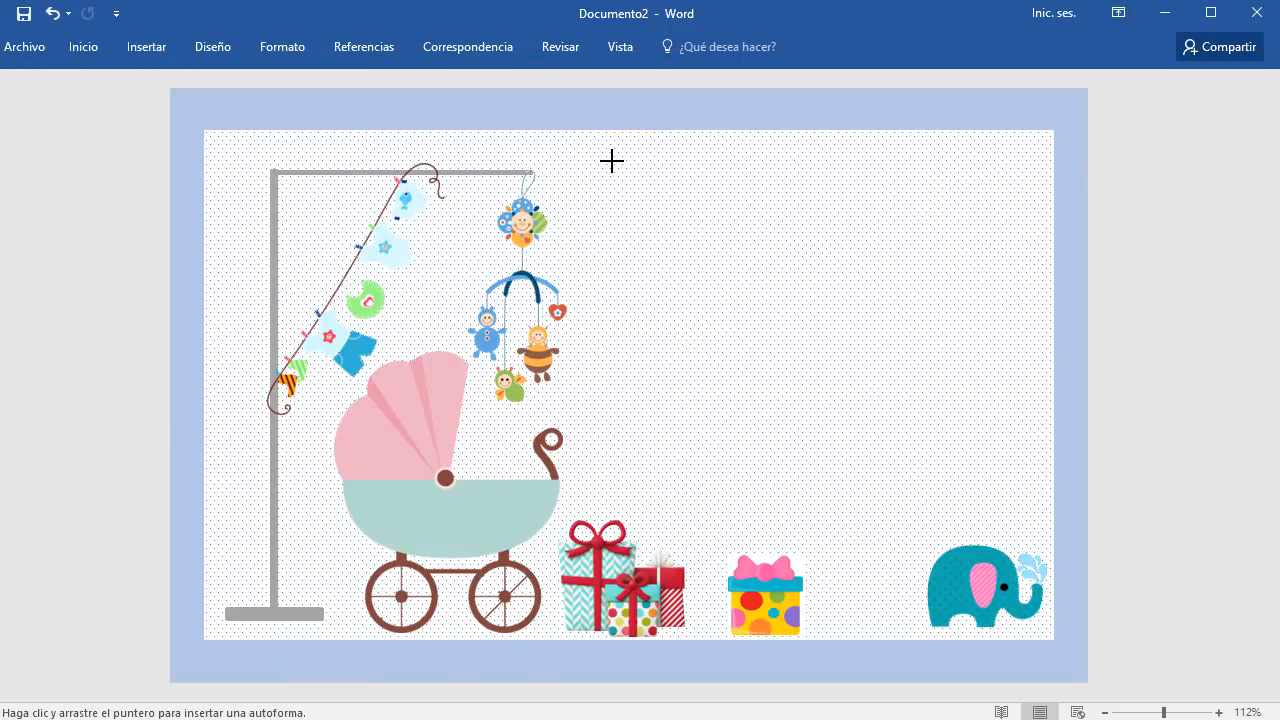
left_click_drag(611, 160, 1023, 496)
left_click(718, 50)
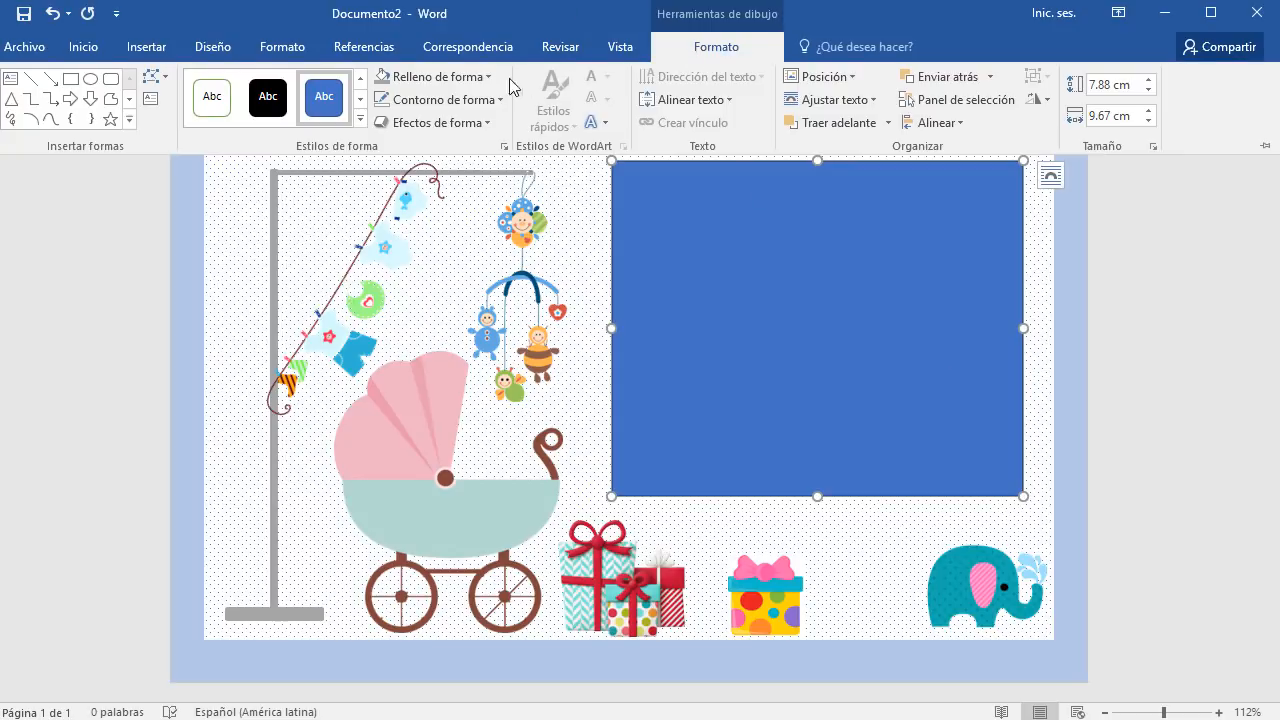
left_click(458, 100)
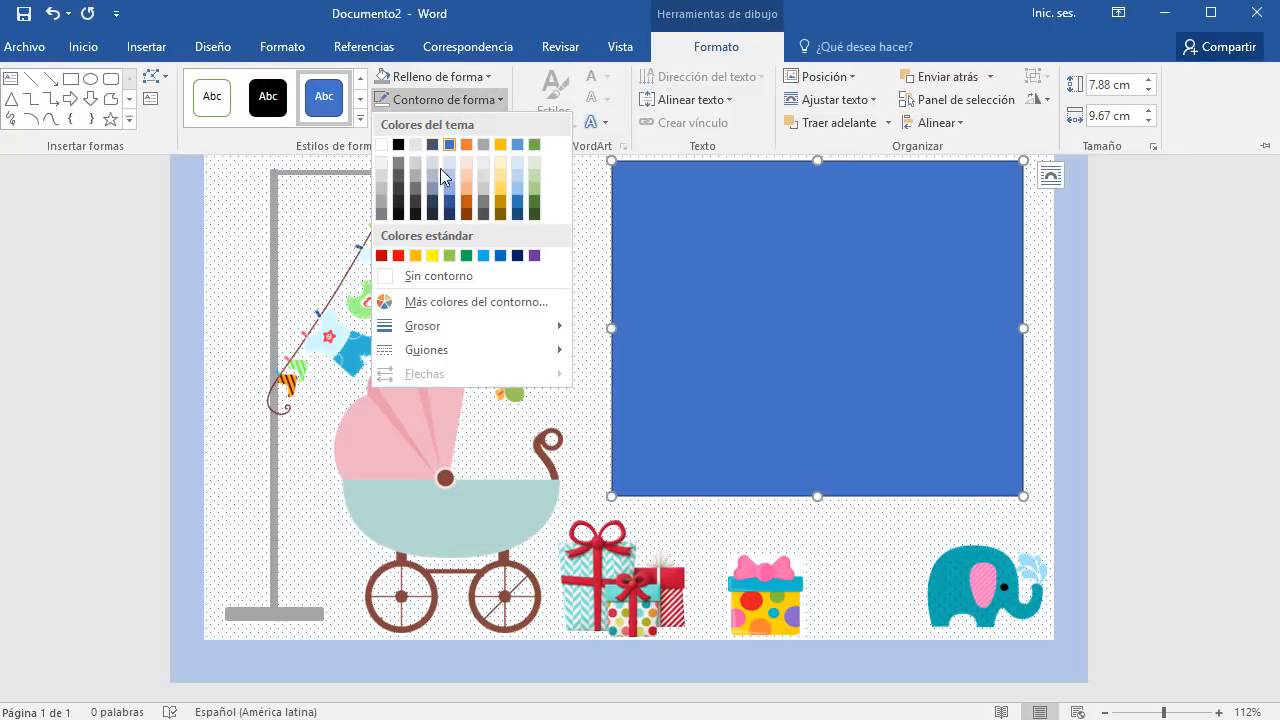
left_click(424, 285)
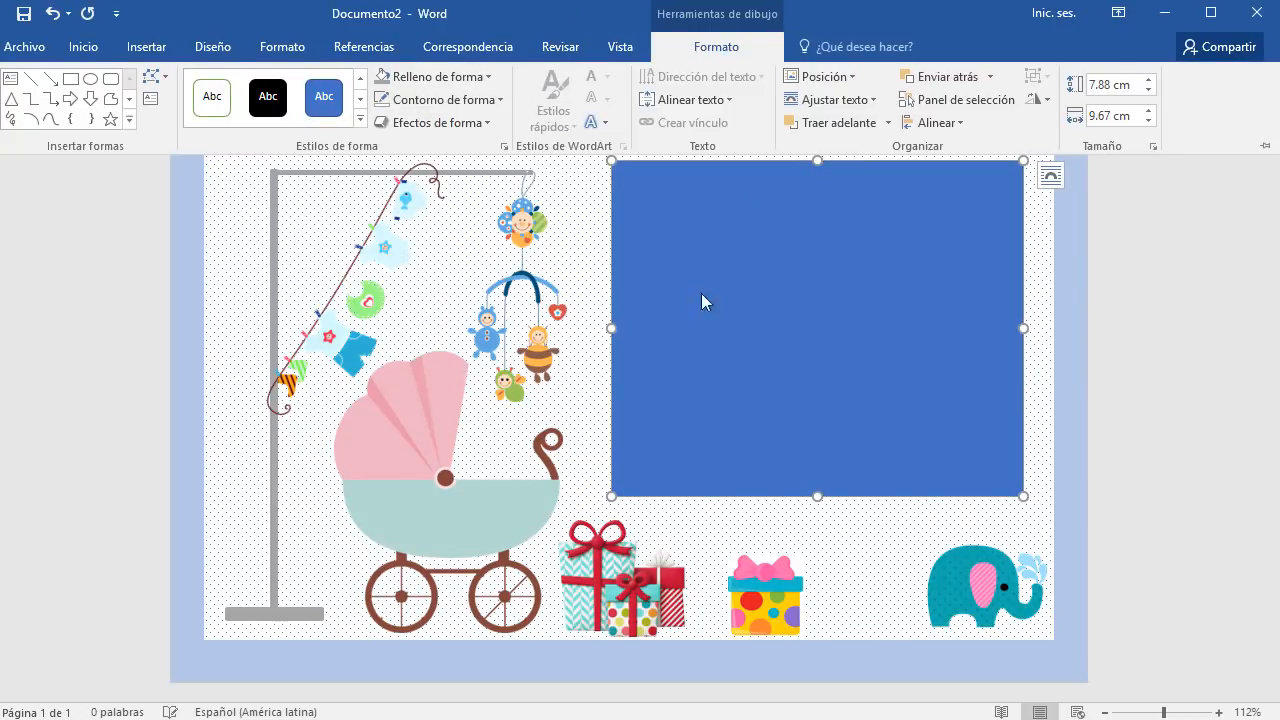
Try a black and then a white fill on the new rectangle
left_click(487, 76)
left_click(395, 121)
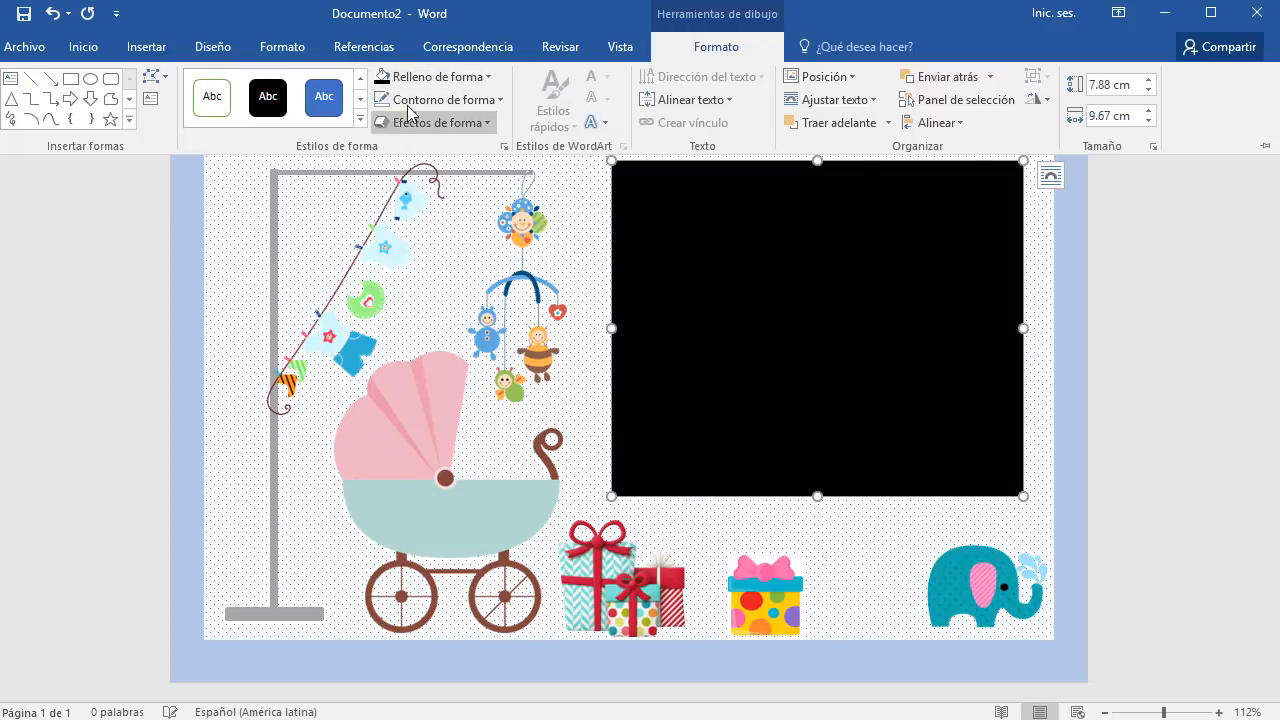
left_click(382, 78)
left_click(383, 121)
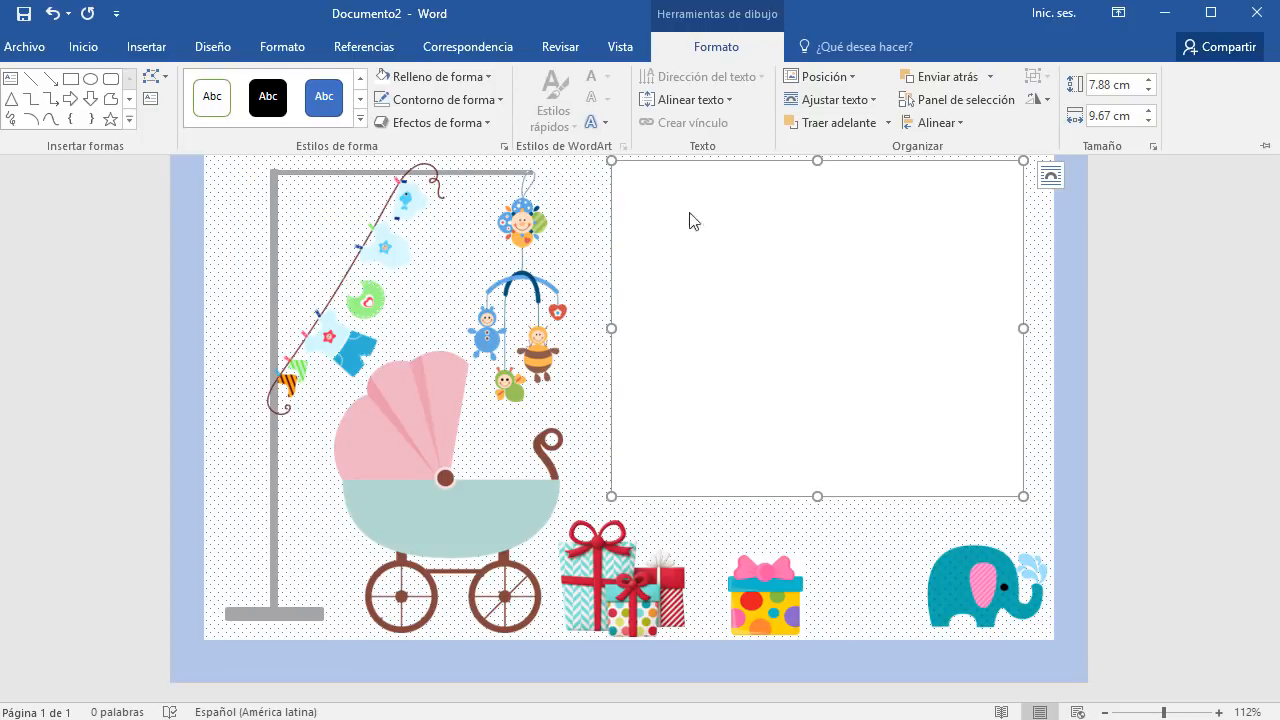
Fill the new rectangle with solid black and set its fill transparency to 82%
left_click(470, 77)
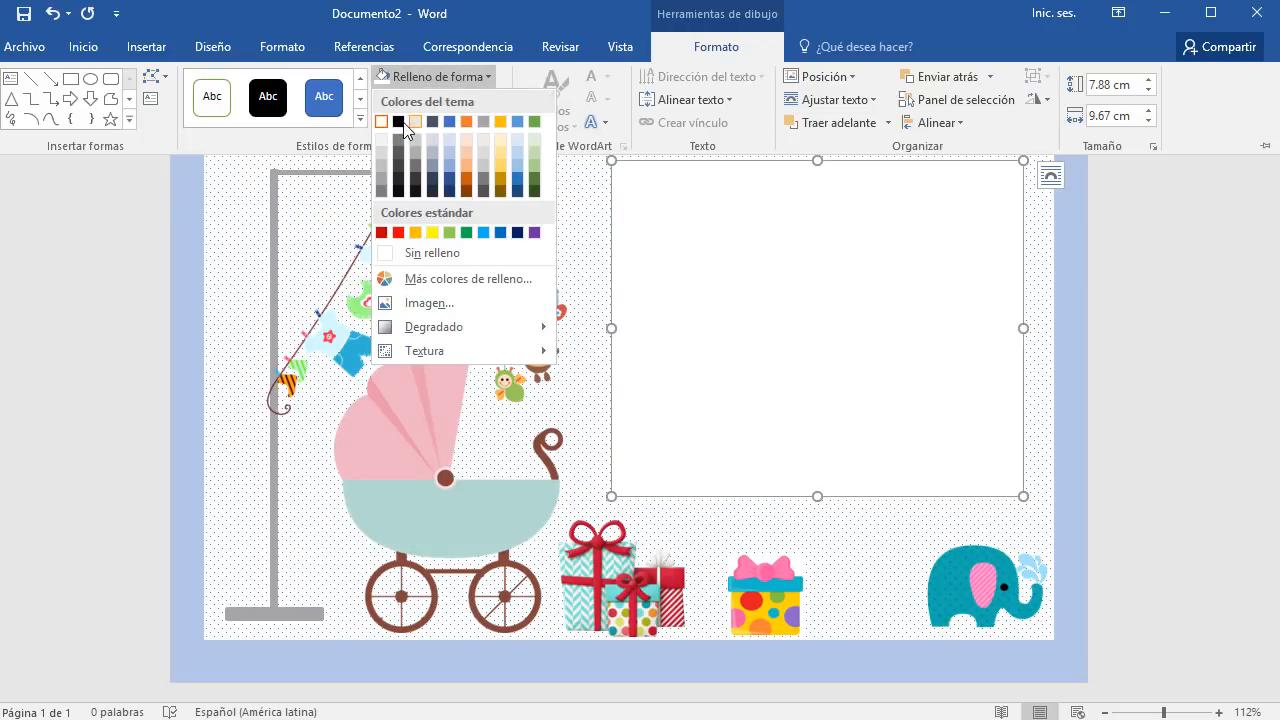
left_click(399, 122)
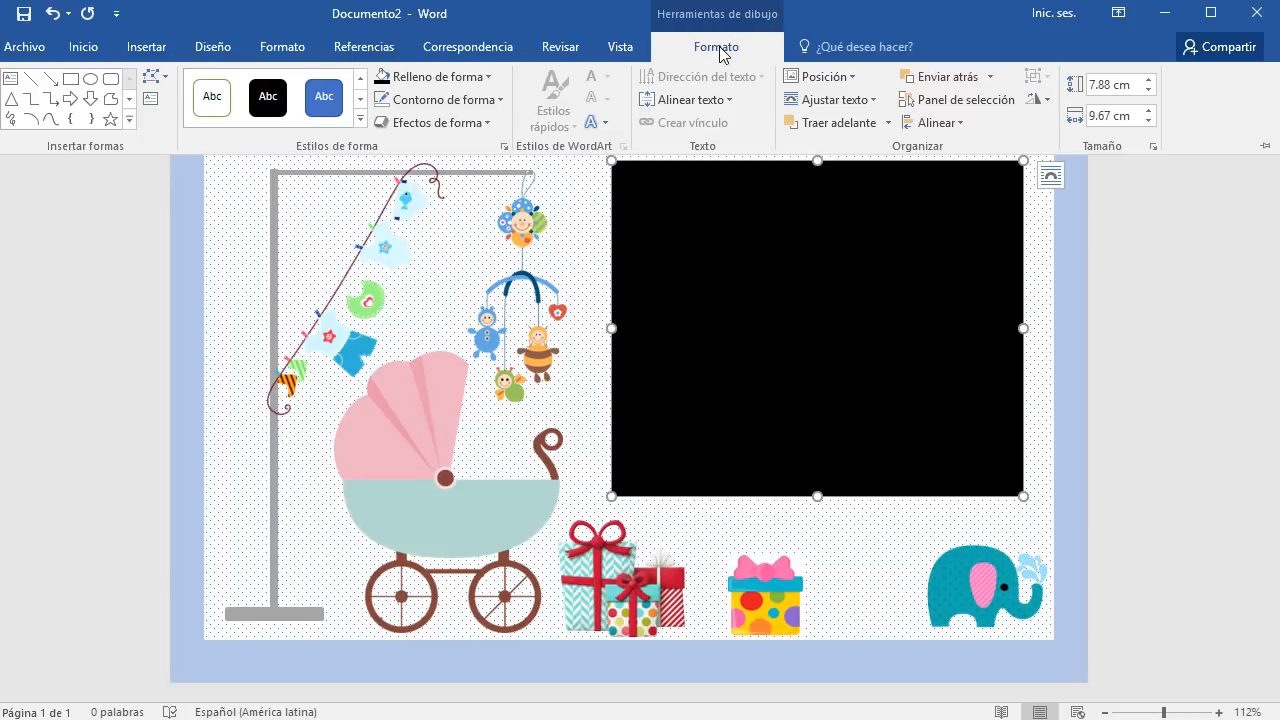
left_click(505, 151)
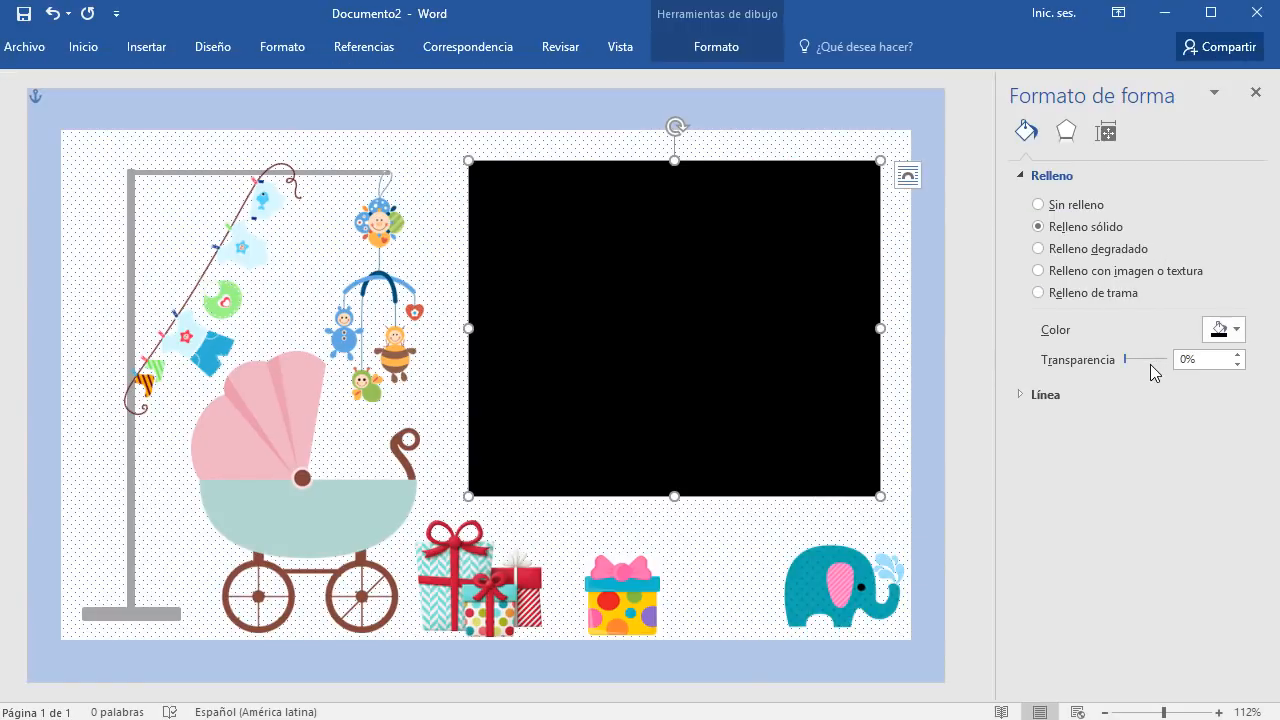
left_click_drag(1125, 357, 1160, 370)
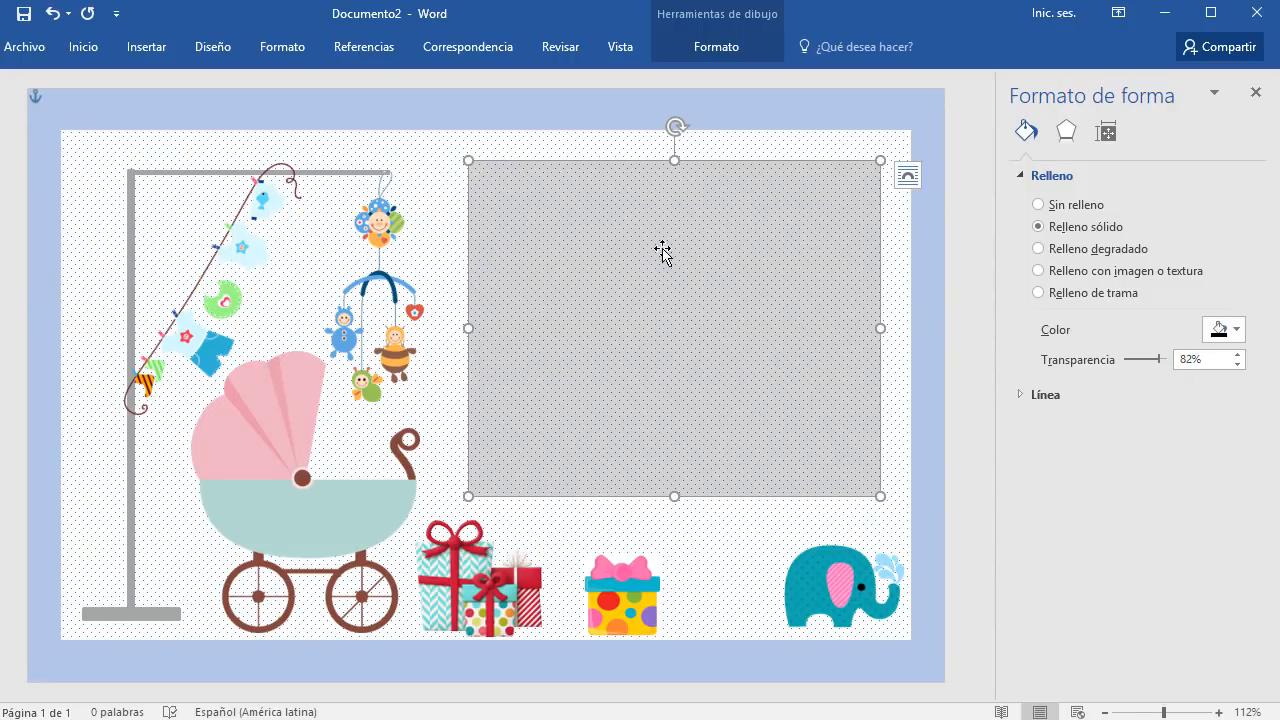
Try dark blue-grey, dark blue and red as the semi-transparent rectangle's fill colour
left_click(1238, 331)
left_click(1262, 378)
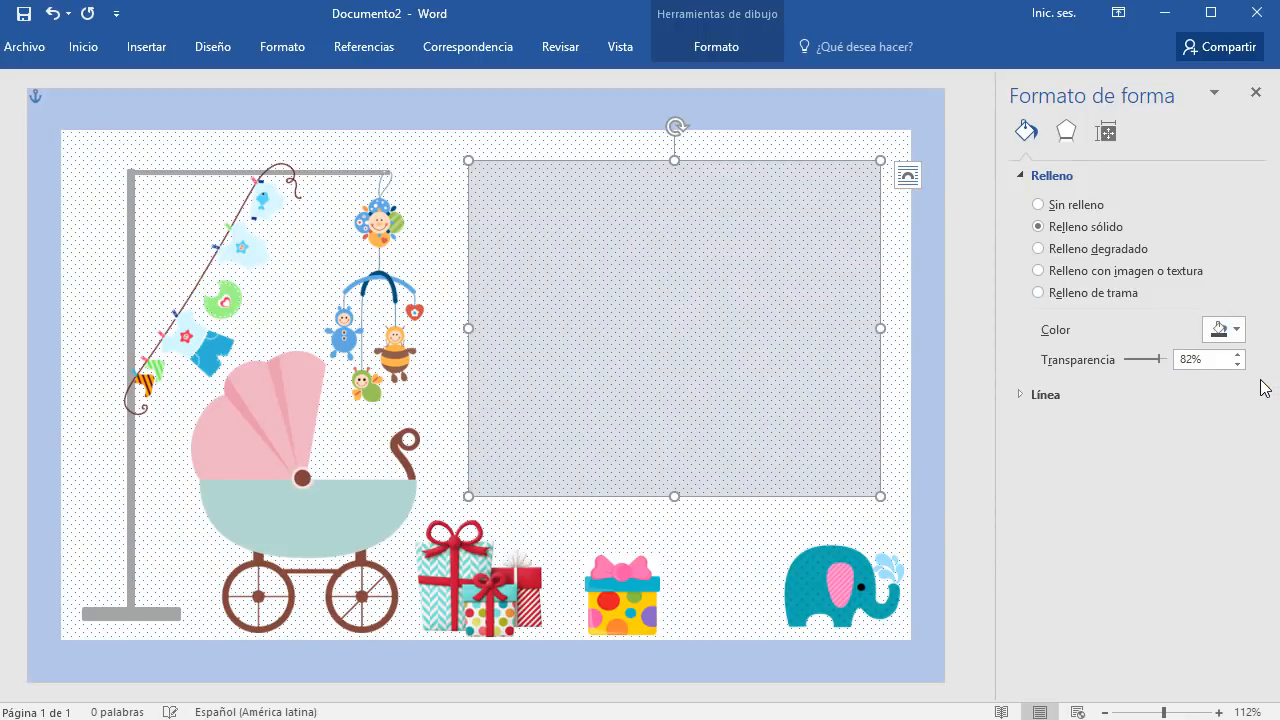
left_click(1238, 331)
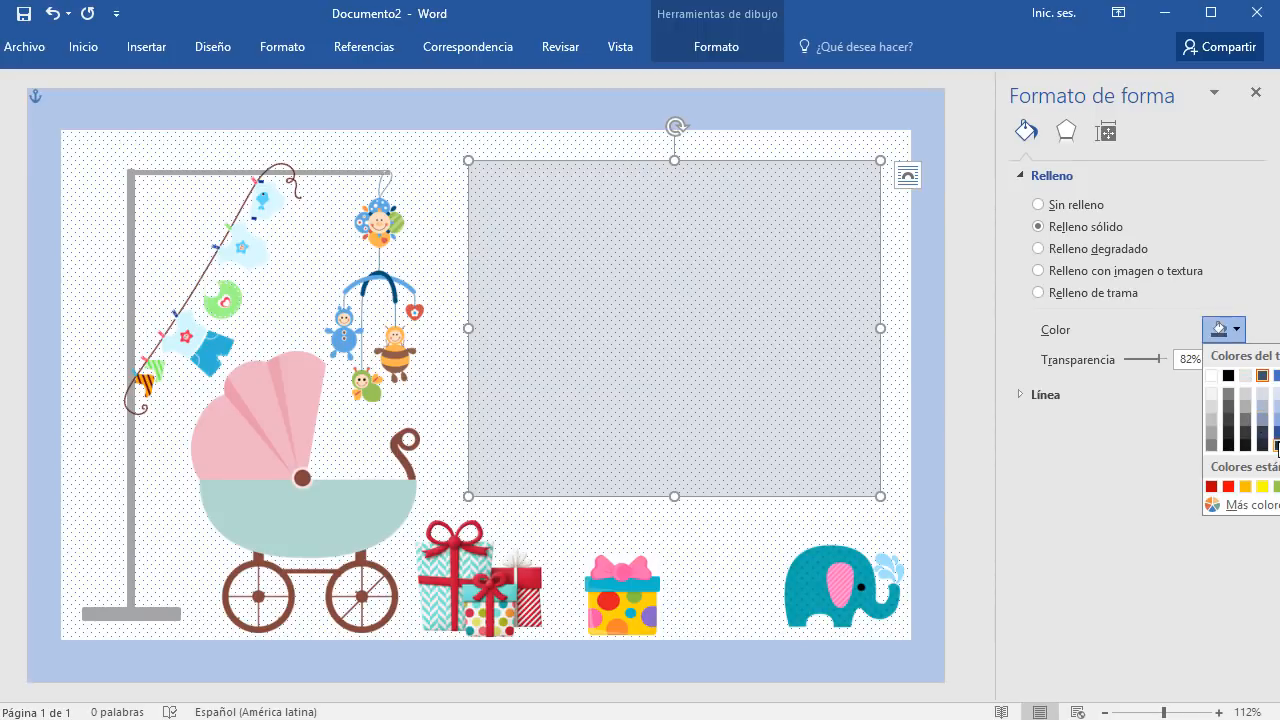
left_click(1277, 447)
left_click(1238, 331)
left_click(1229, 489)
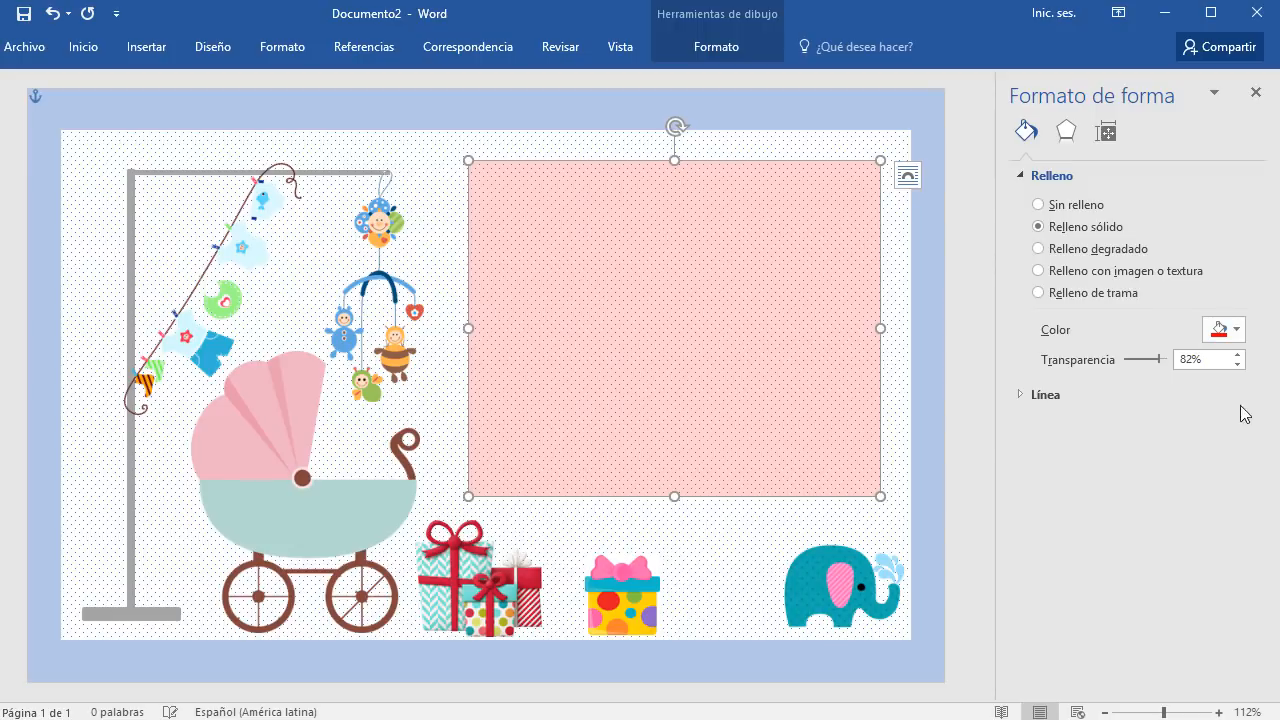
Set the semi-transparent rectangle's fill colour to standard orange
left_click(1242, 330)
left_click(1245, 486)
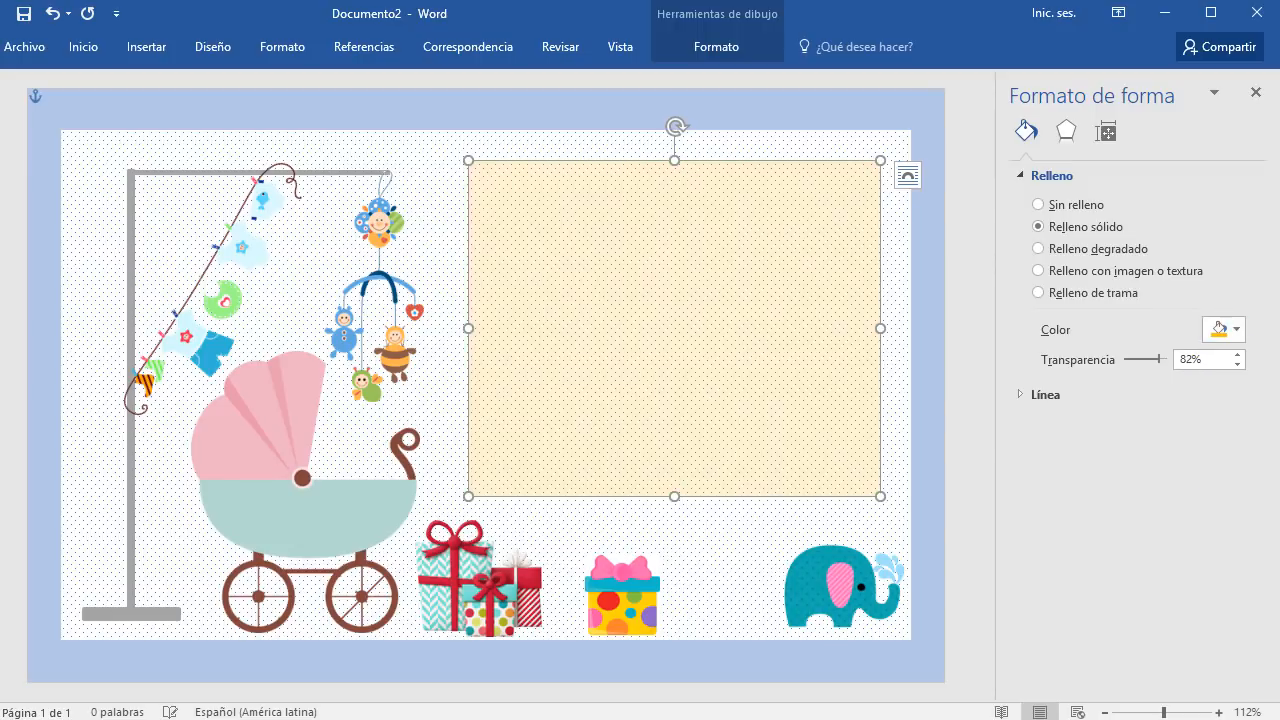
Fill the semi-transparent rectangle with white and set its fill transparency to 17%
left_click(1236, 330)
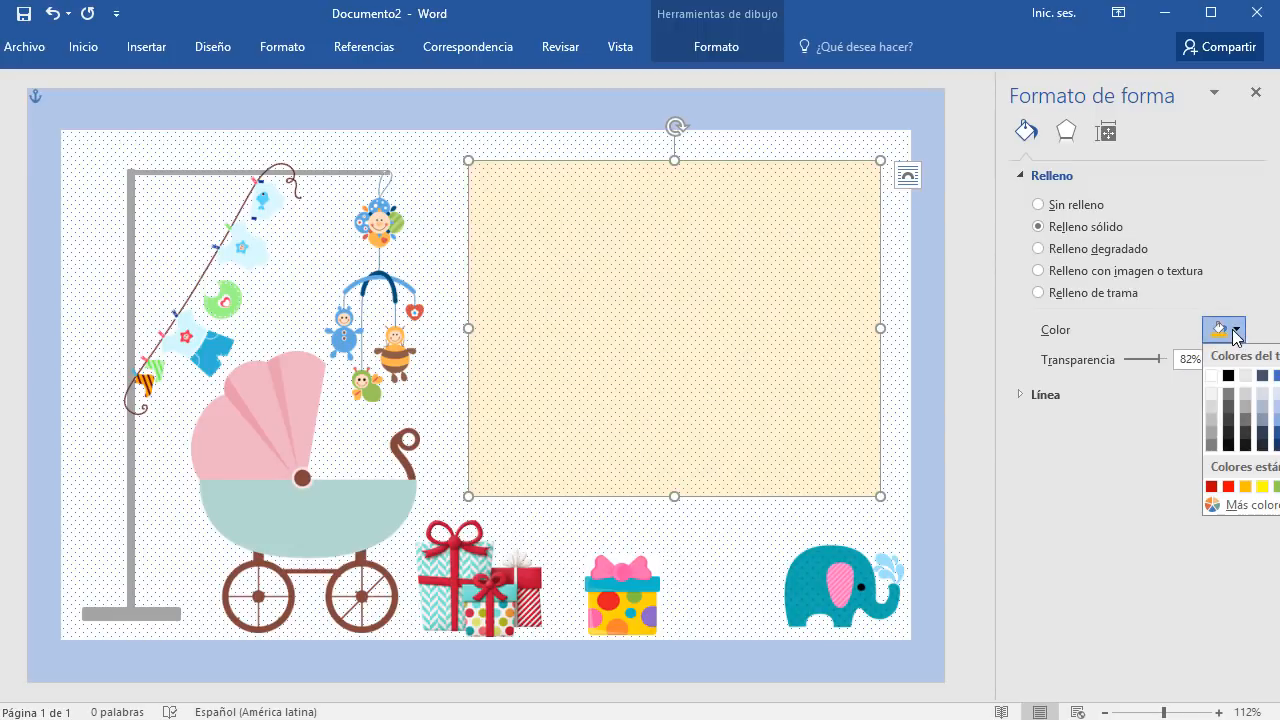
left_click(1210, 377)
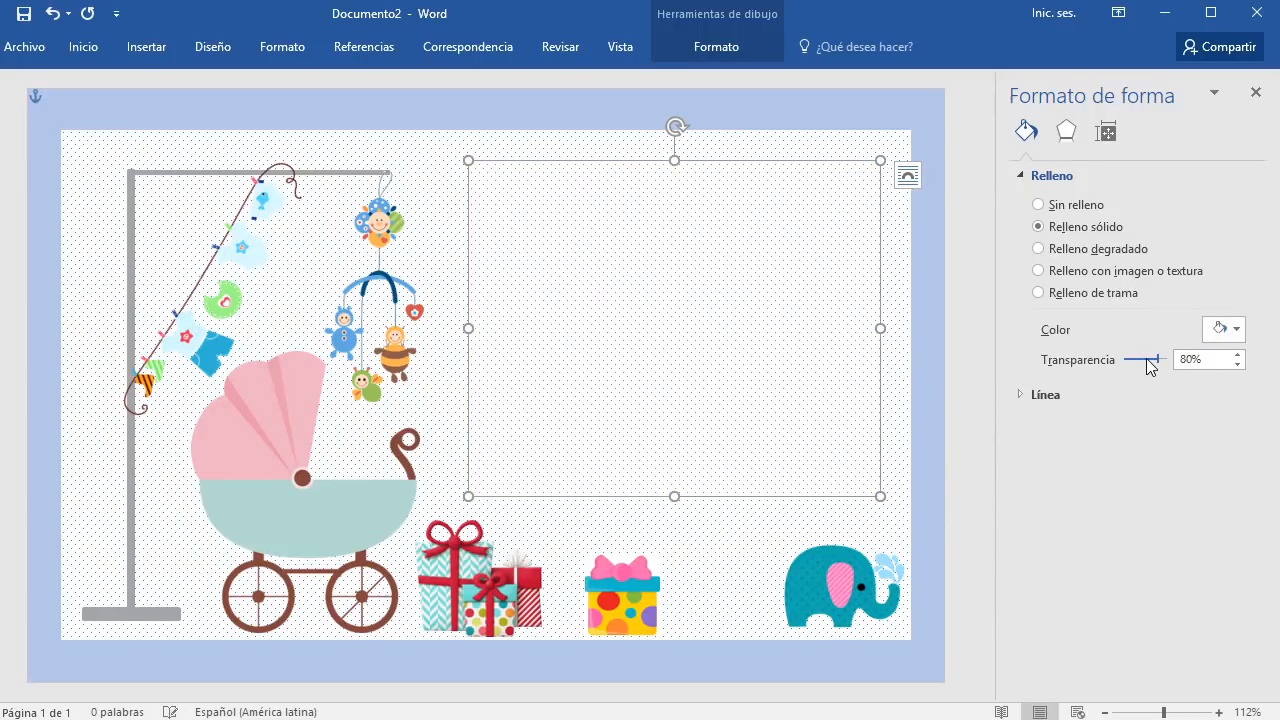
left_click_drag(1153, 362, 1135, 362)
left_click_drag(1135, 358, 1133, 359)
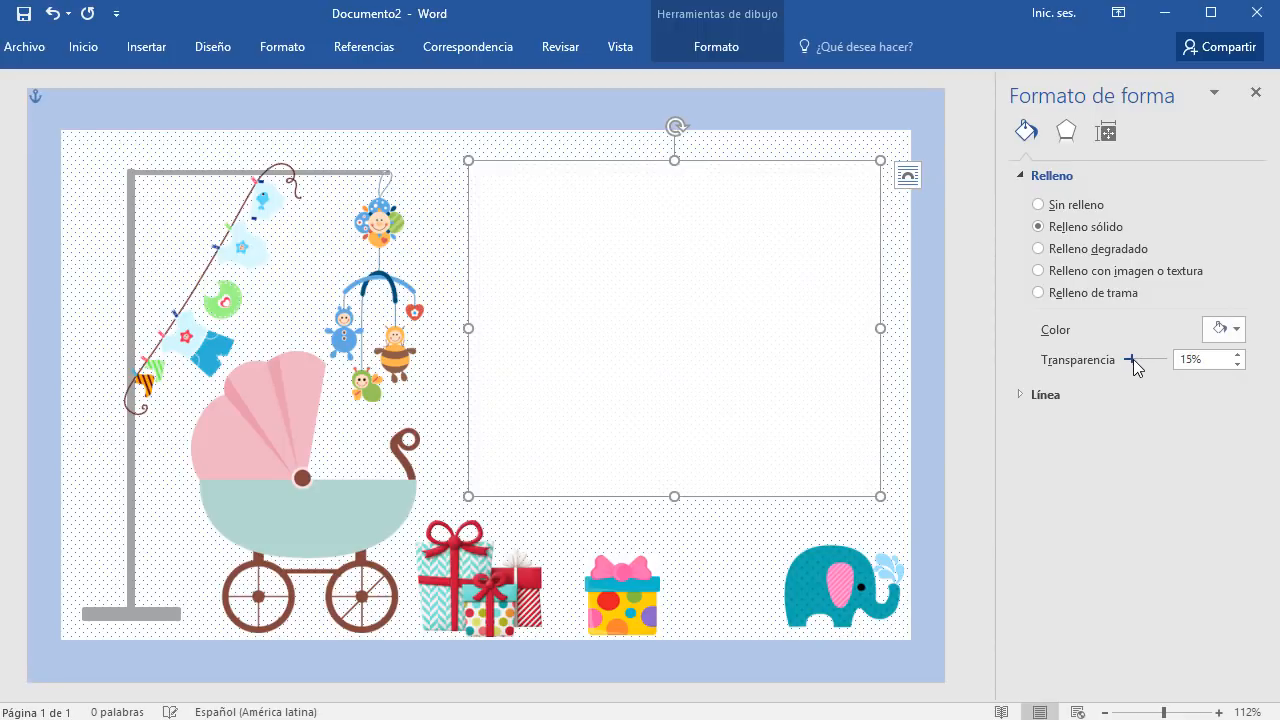
left_click(948, 297)
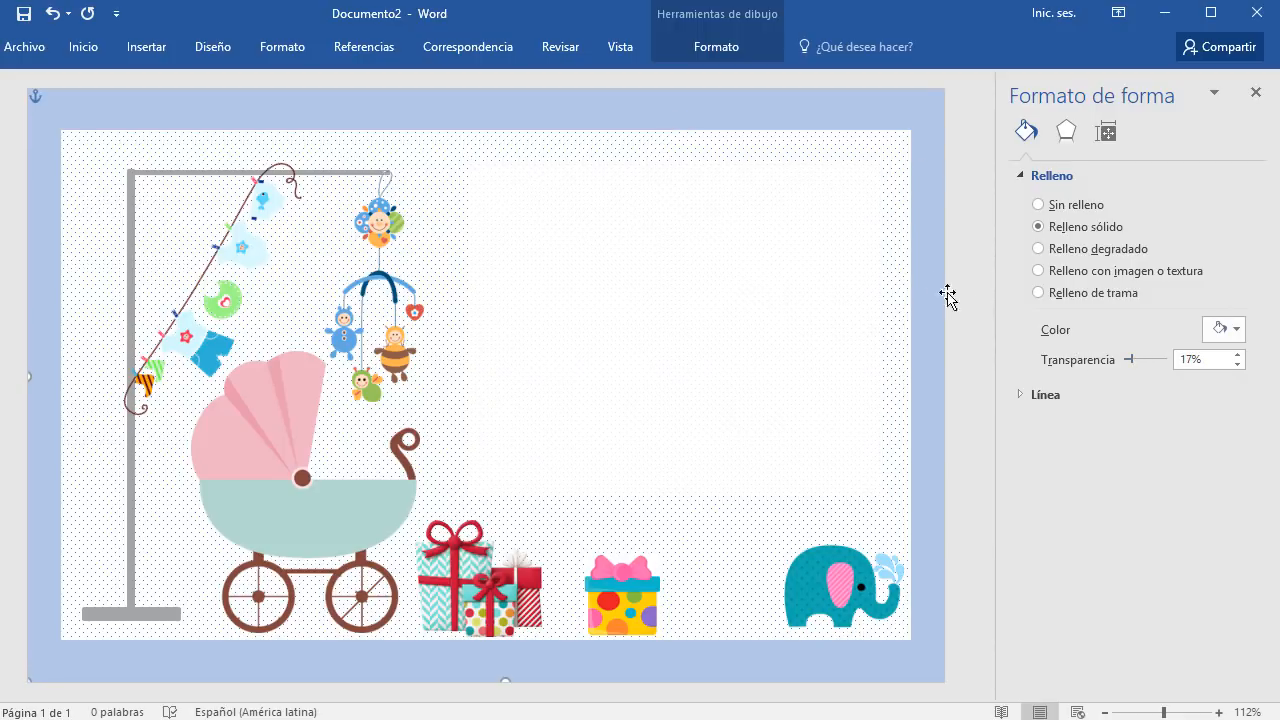
Extend the white panel downward to 8.21 cm high and give it the first soft-edge variation of the second row
left_click(694, 319)
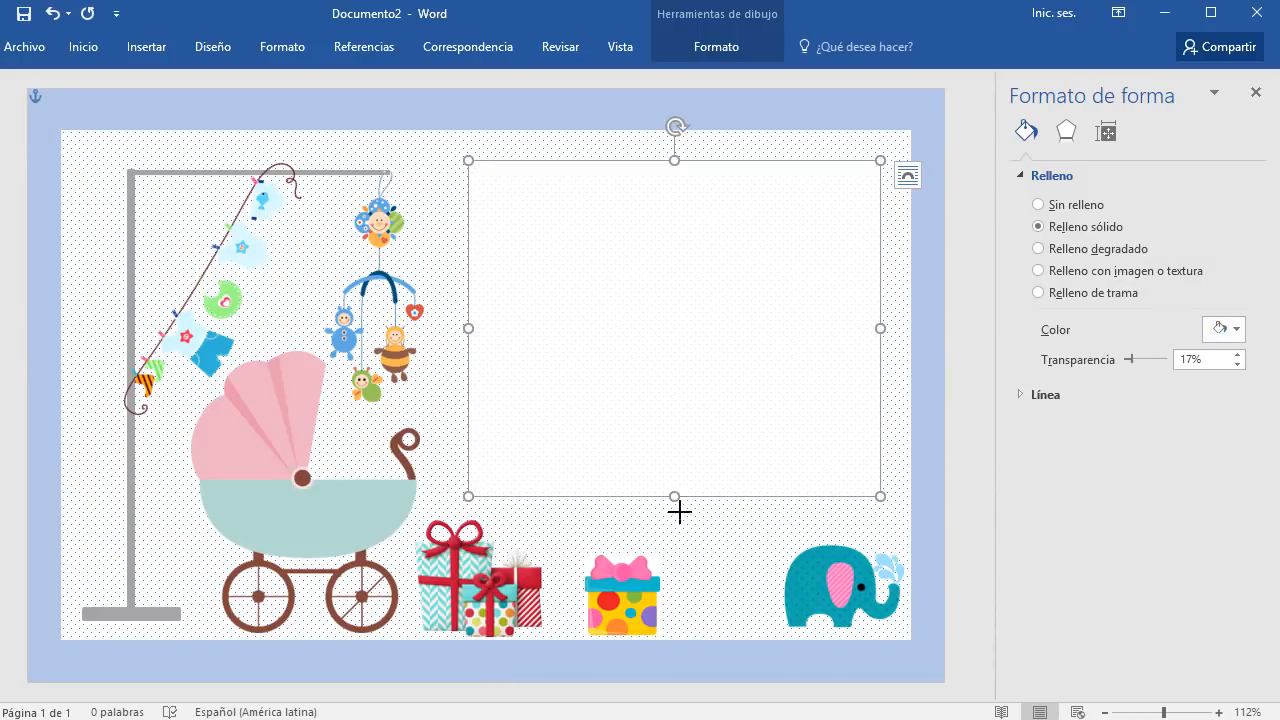
left_click_drag(679, 511, 684, 510)
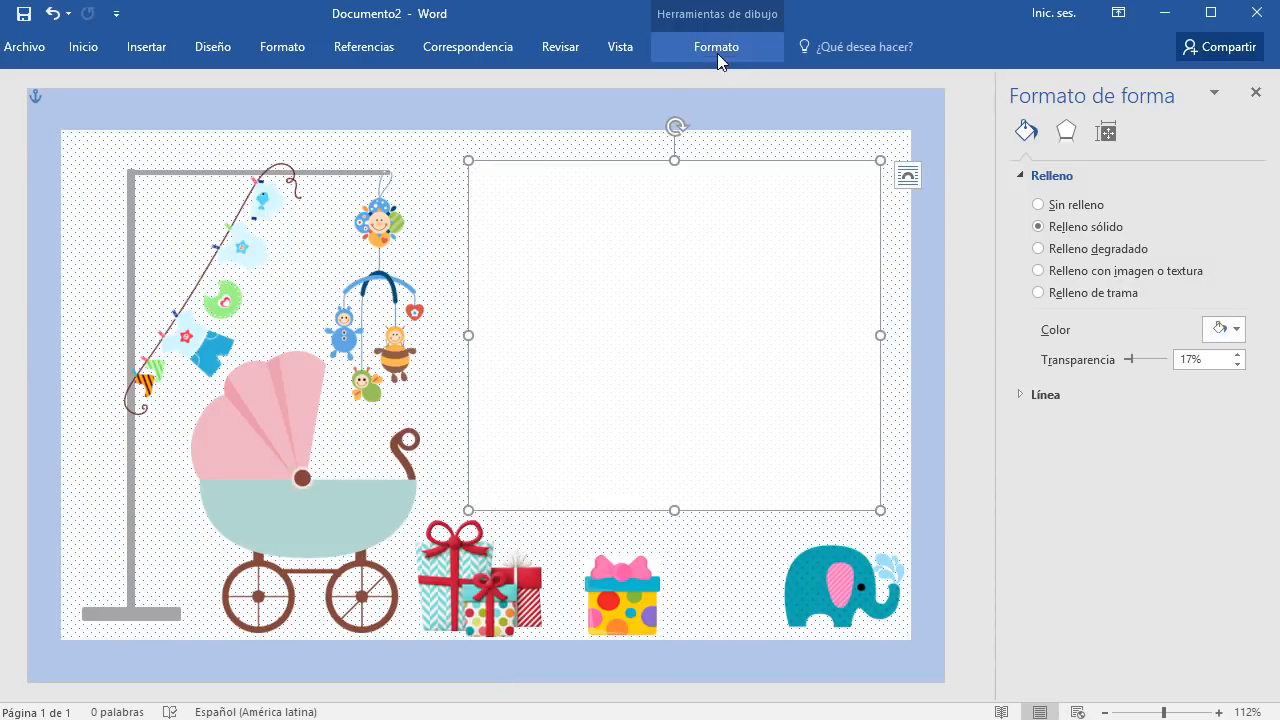
left_click(718, 58)
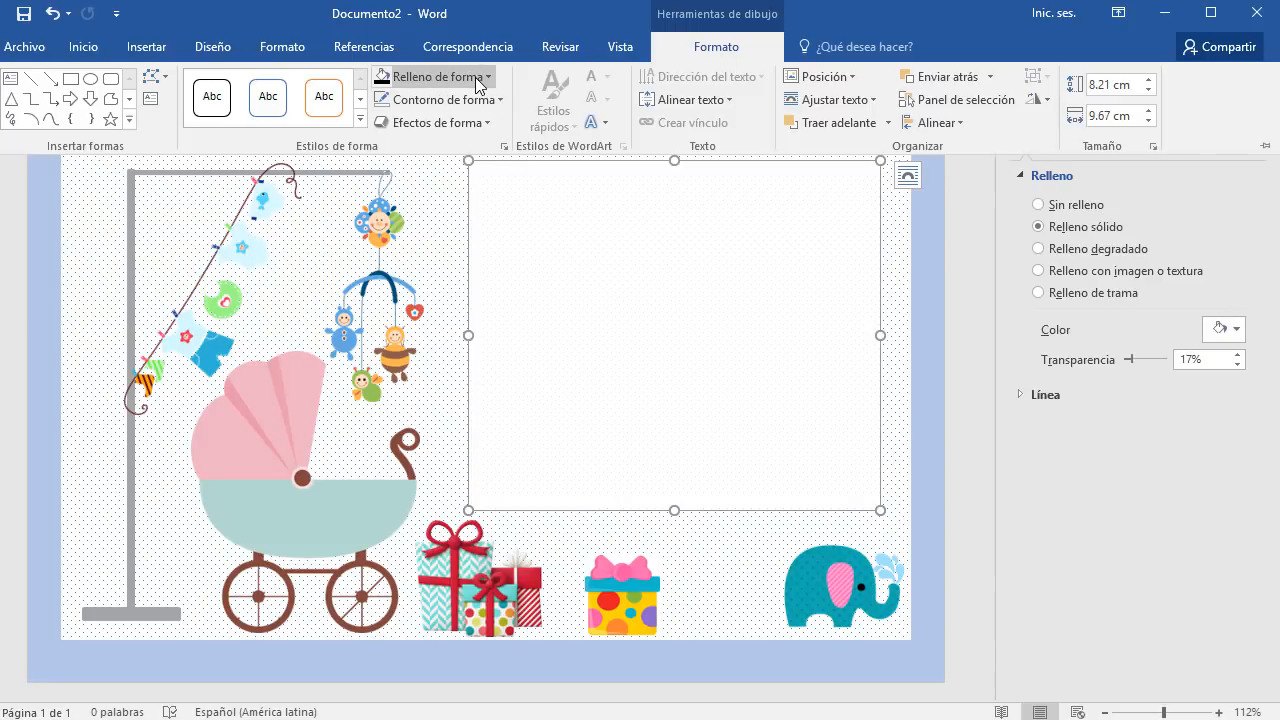
left_click(486, 126)
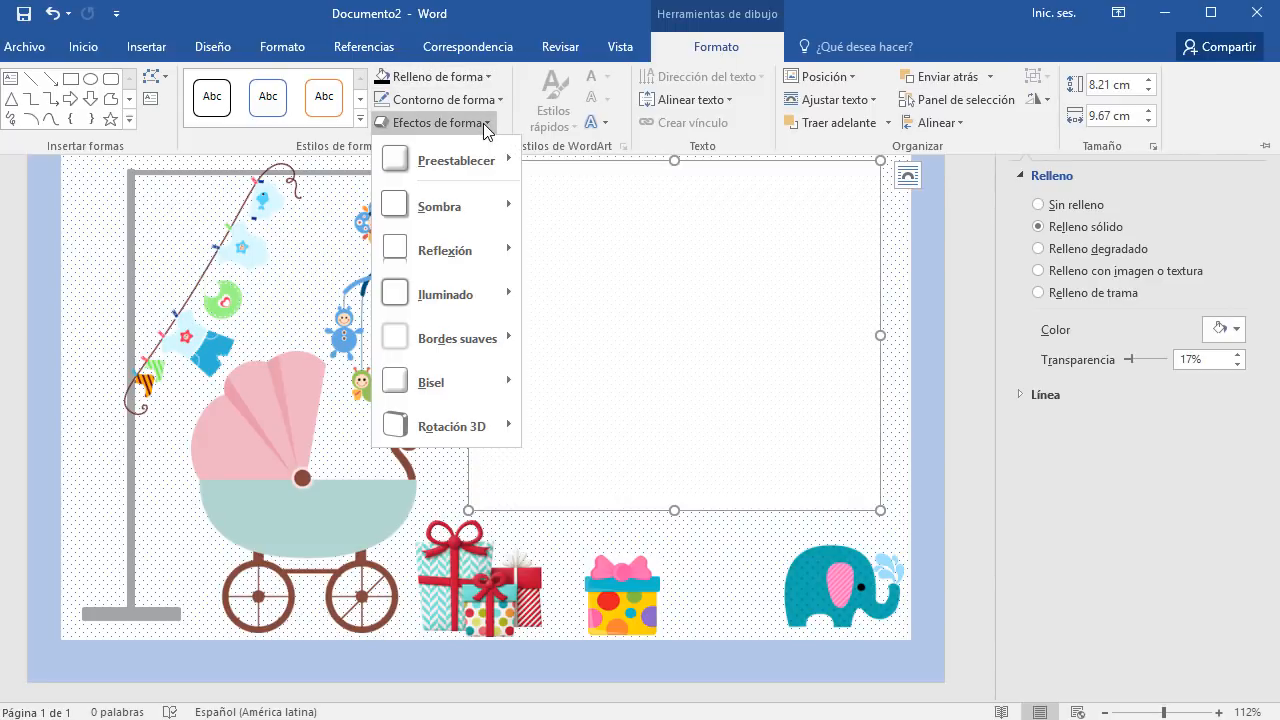
mouse_move(459, 338)
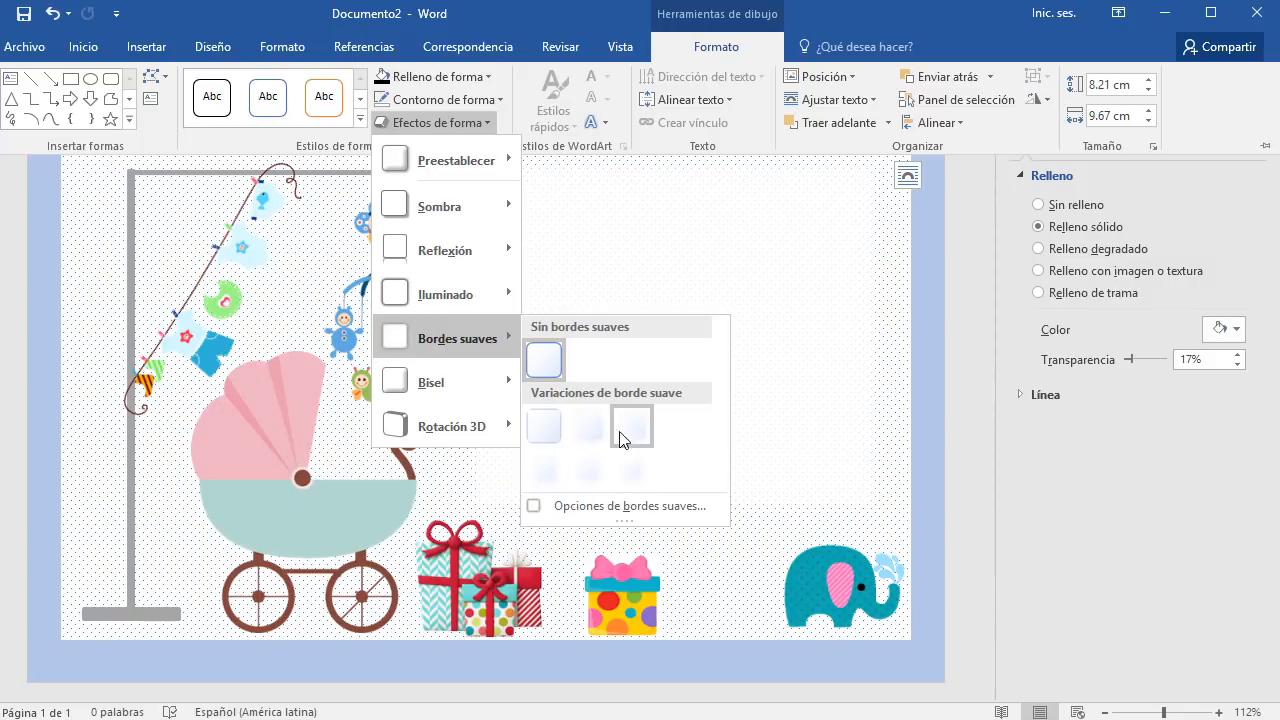
left_click(540, 471)
key("ctrl+F1")
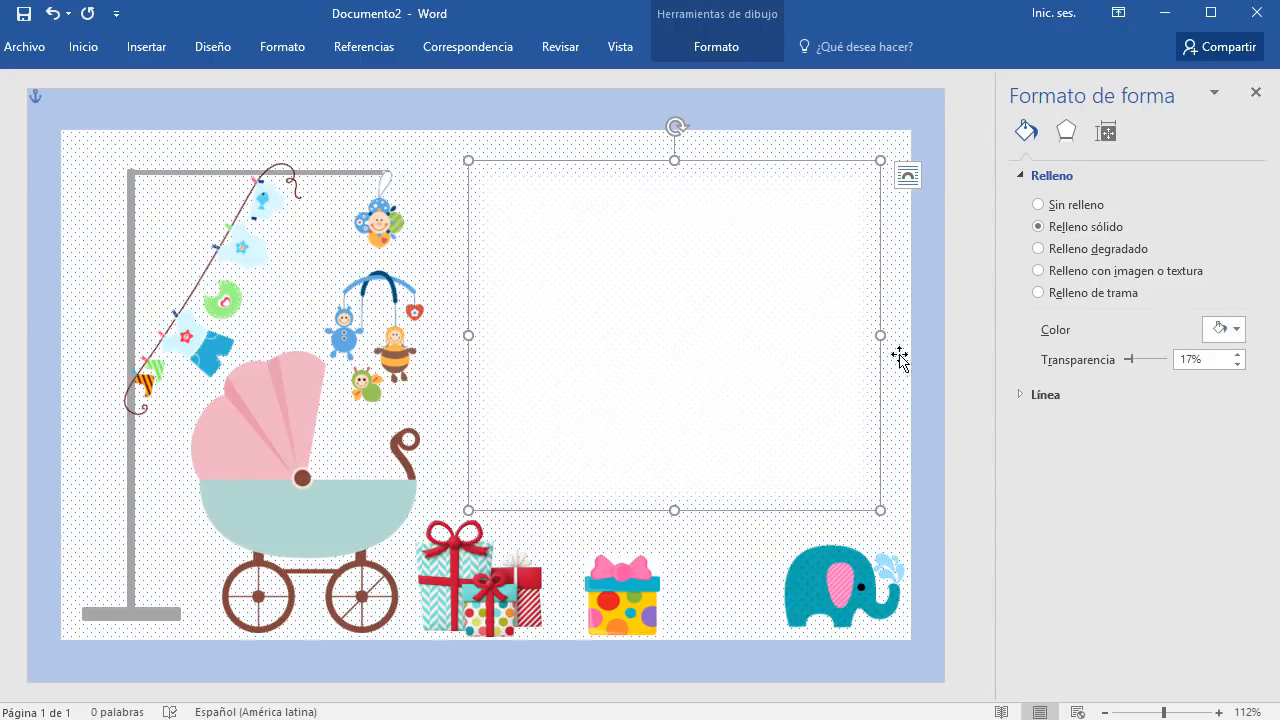
left_click(952, 366)
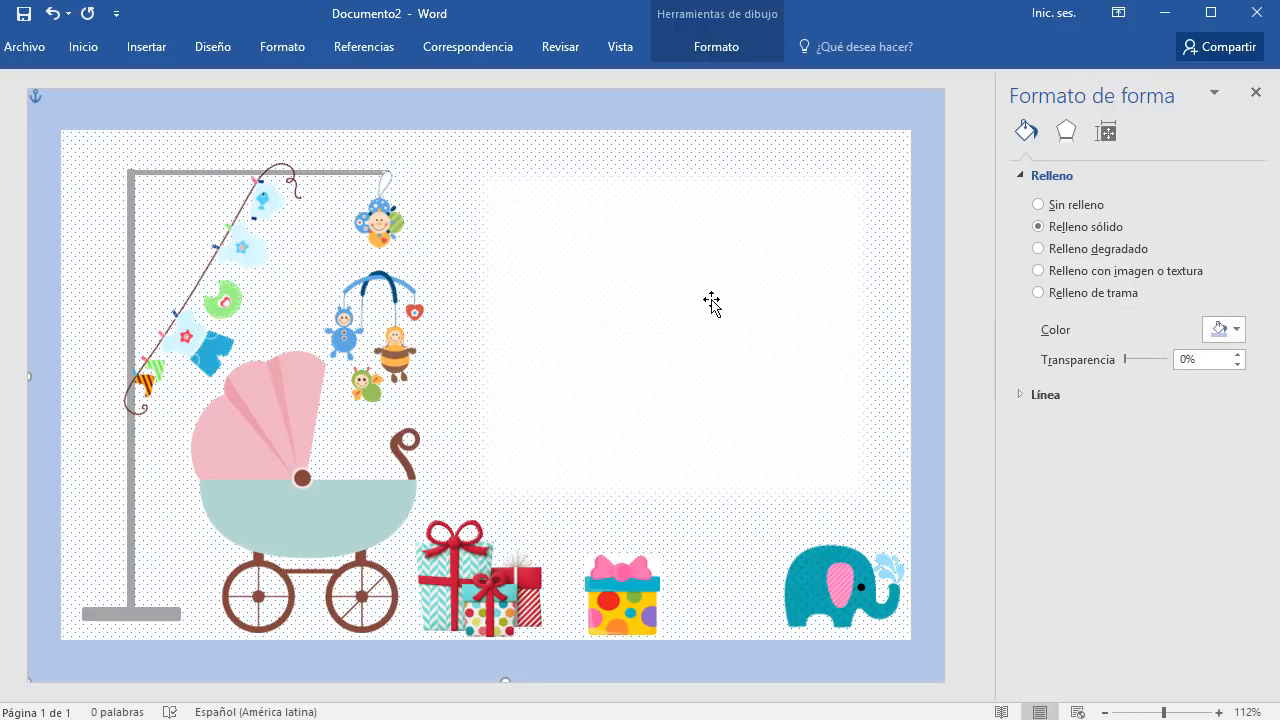
left_click(1255, 92)
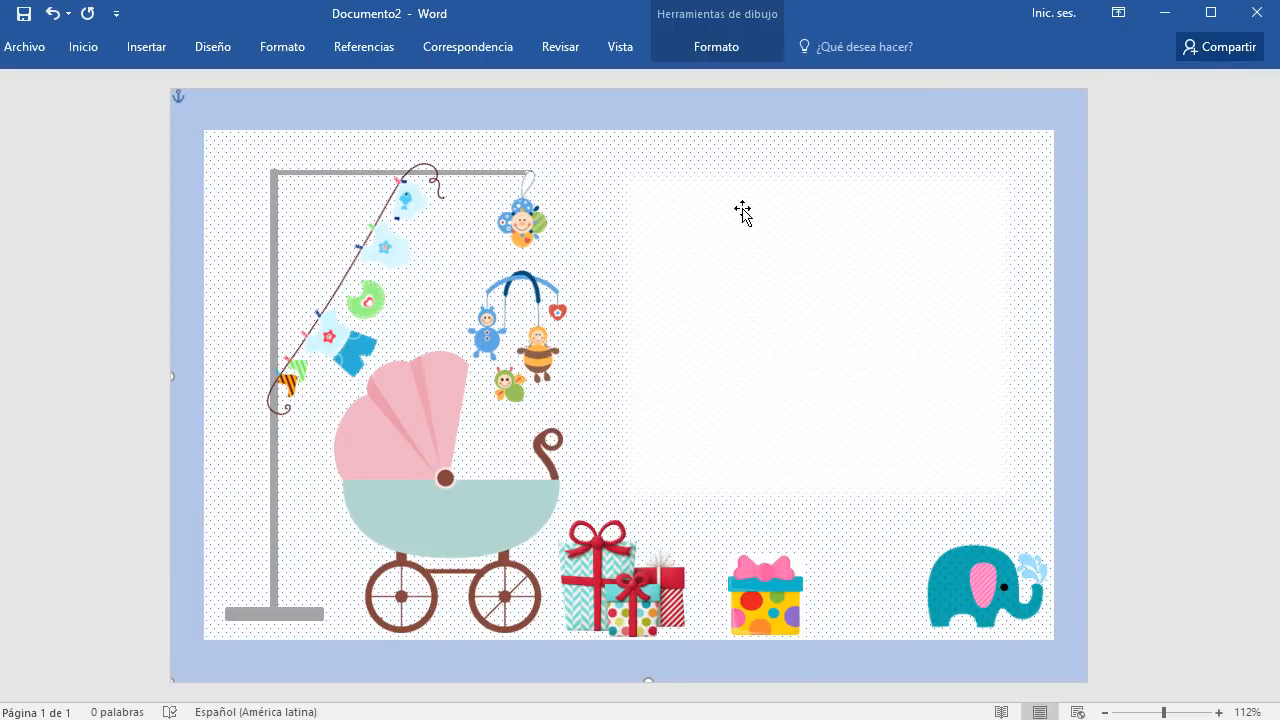
Draw a text box about 6.77 cm high and 8.28 cm wide over the white panel
left_click(146, 50)
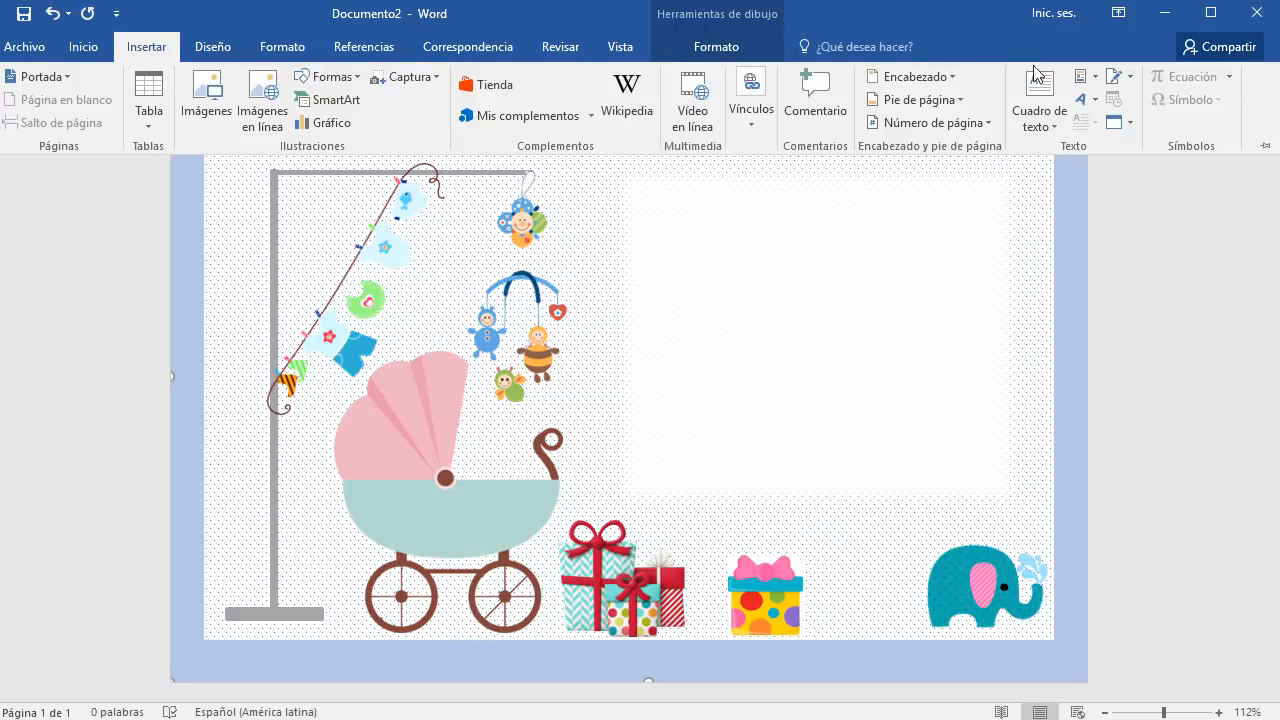
left_click(1048, 124)
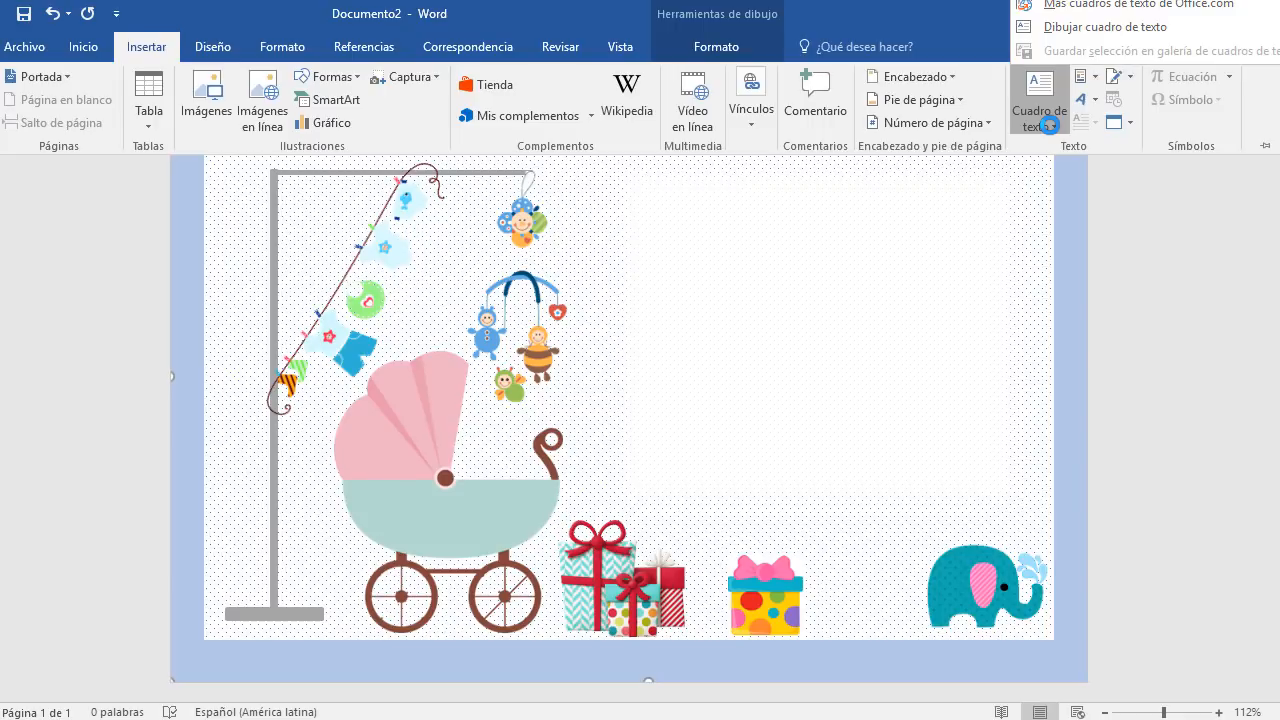
left_click(1081, 32)
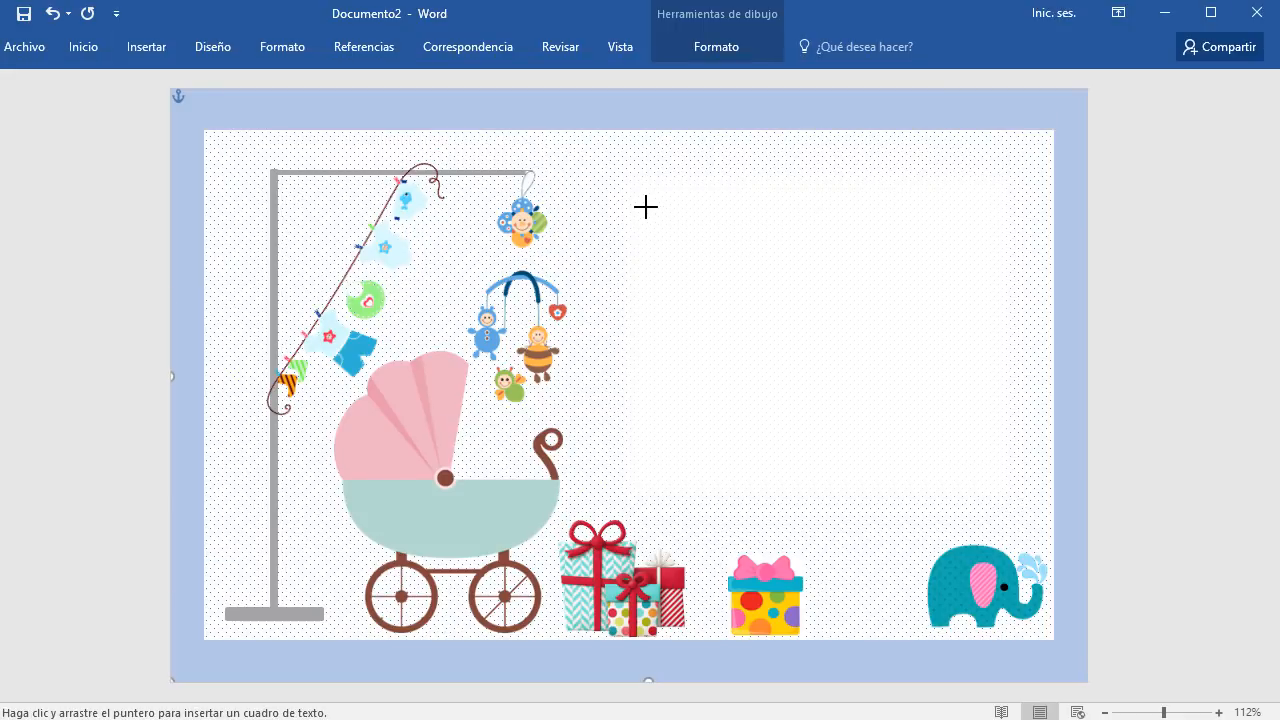
left_click_drag(646, 207, 998, 494)
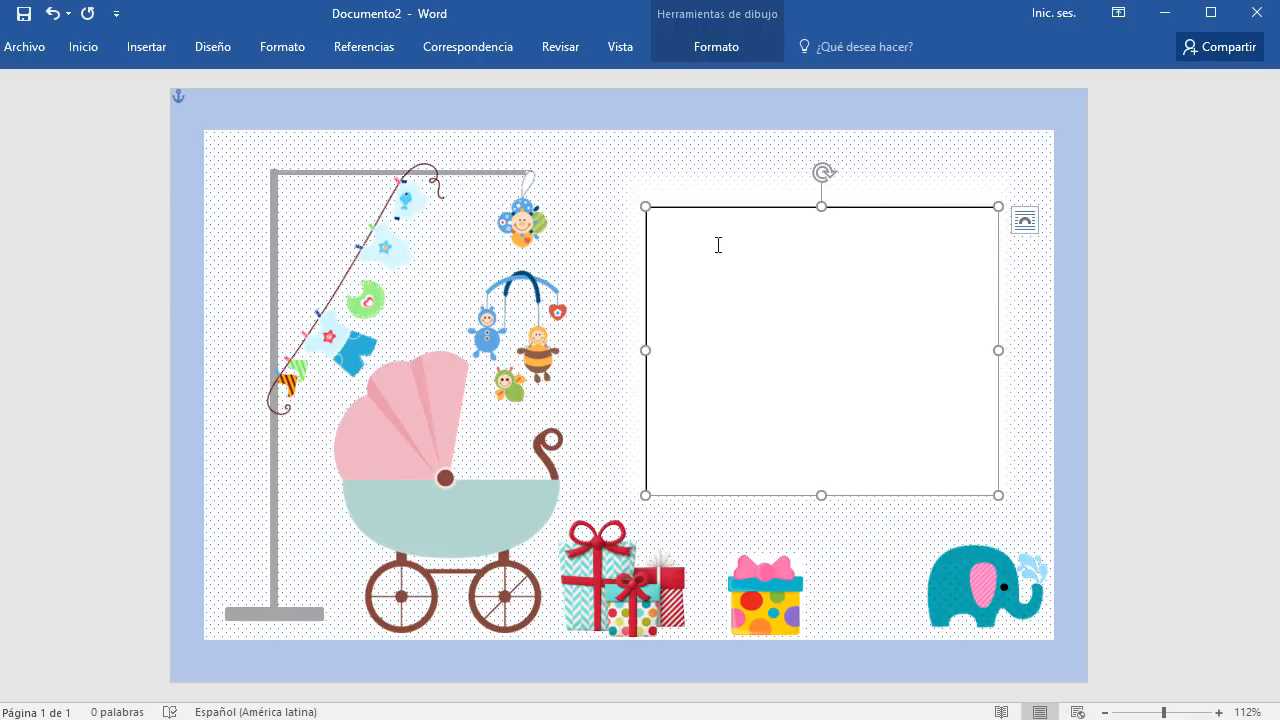
Move the text box over the carriage and remove its fill and outline
left_click(716, 47)
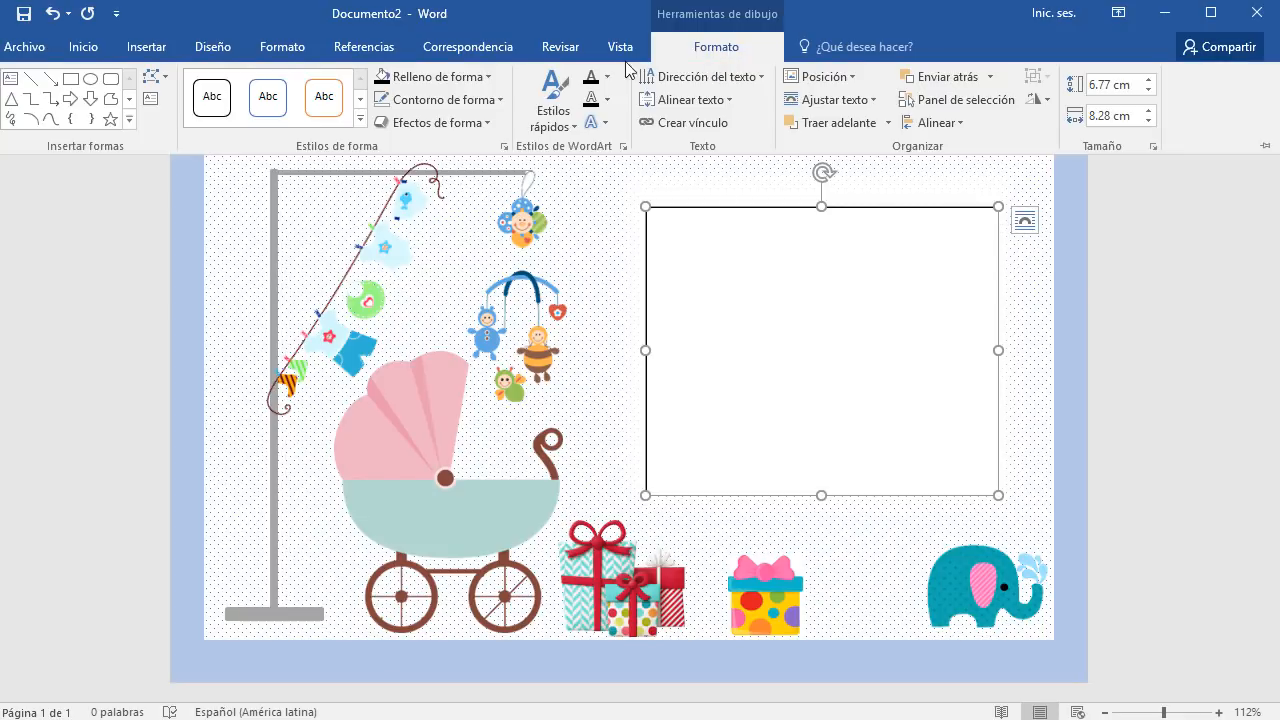
left_click(797, 205)
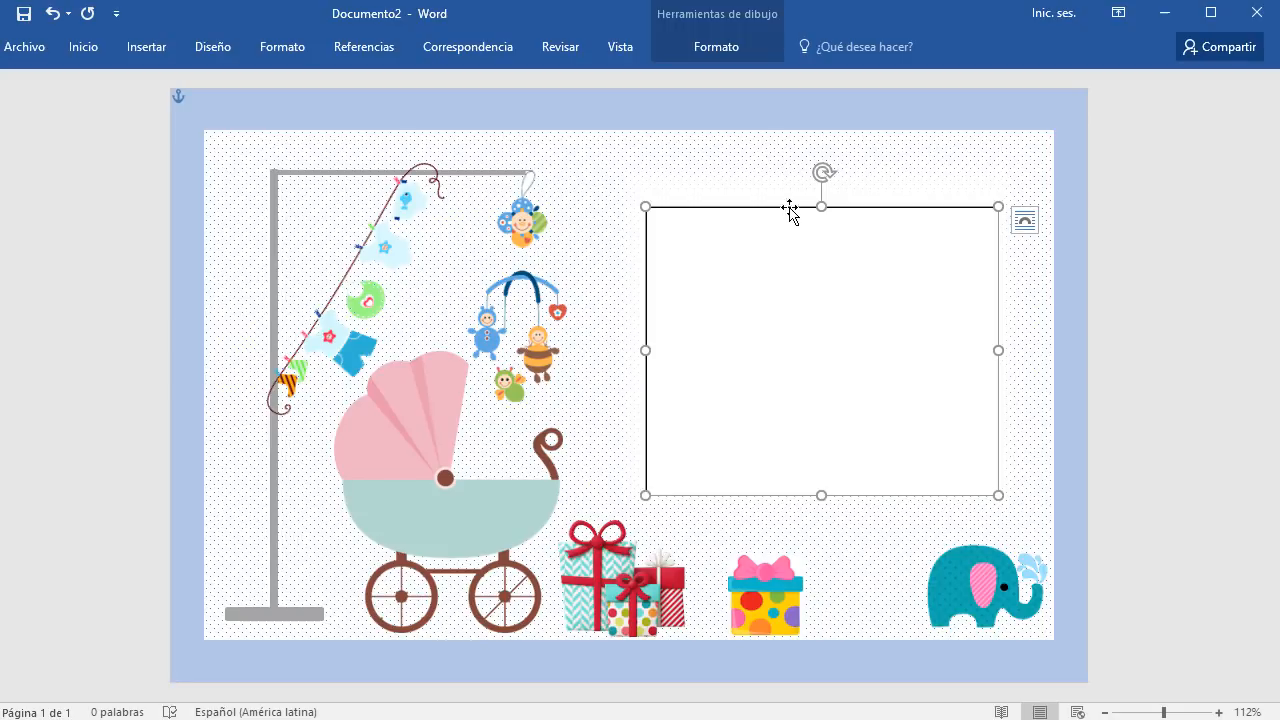
left_click_drag(788, 208, 223, 200)
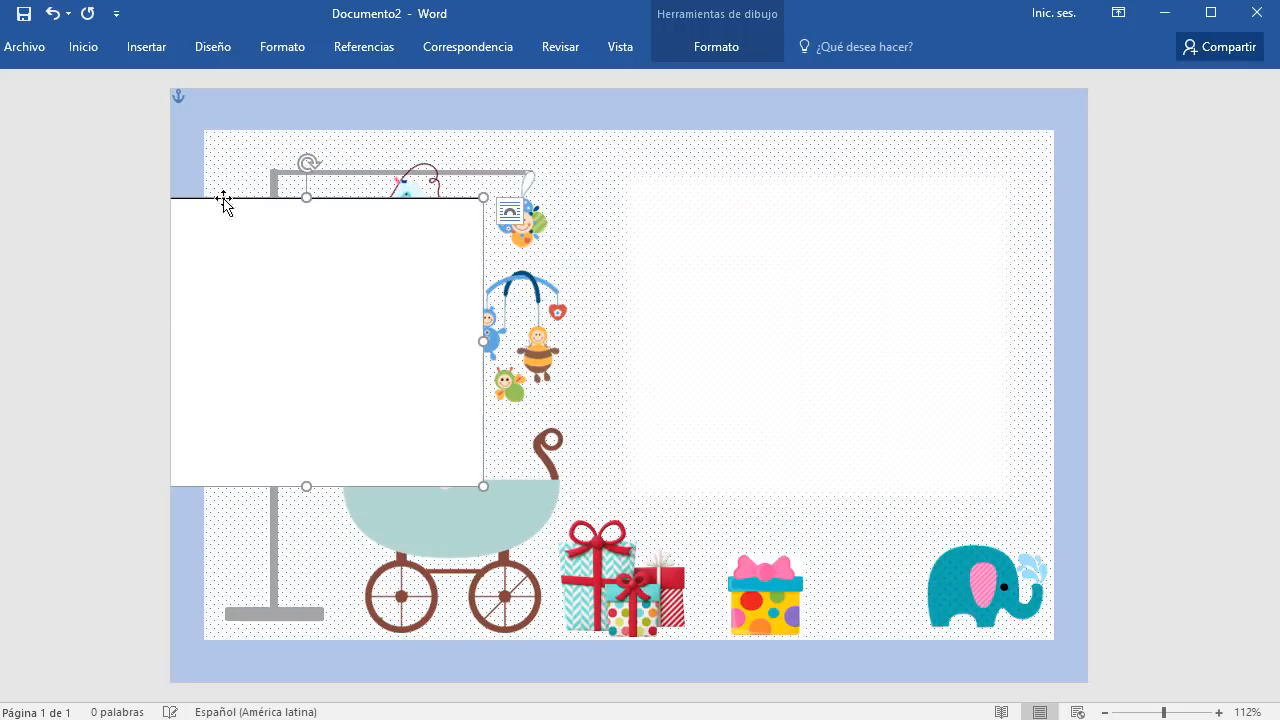
left_click(704, 41)
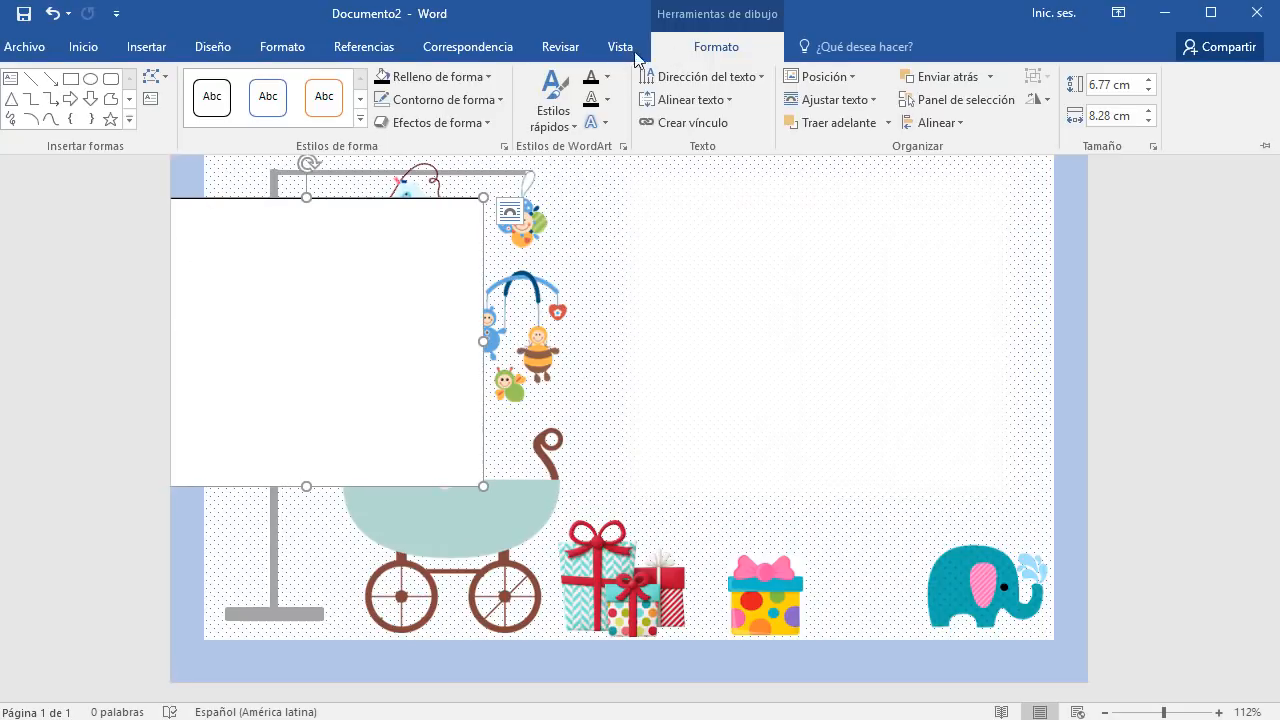
left_click(472, 77)
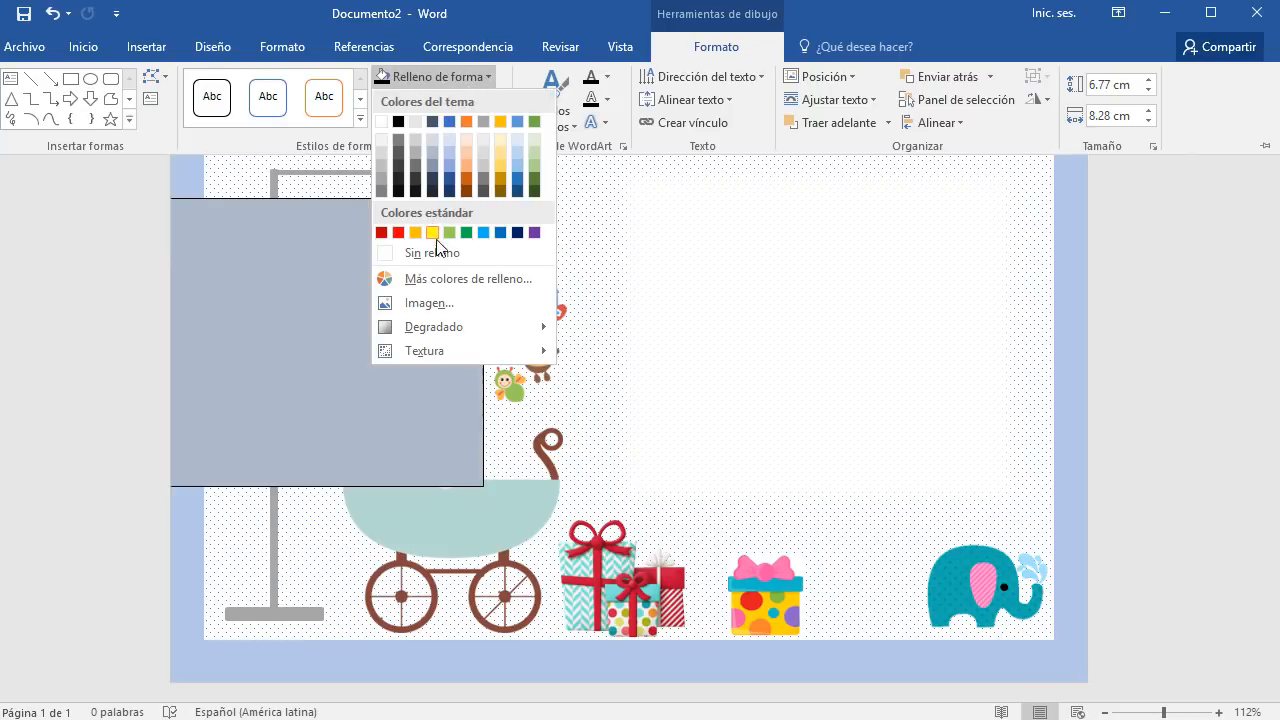
left_click(432, 253)
left_click(440, 99)
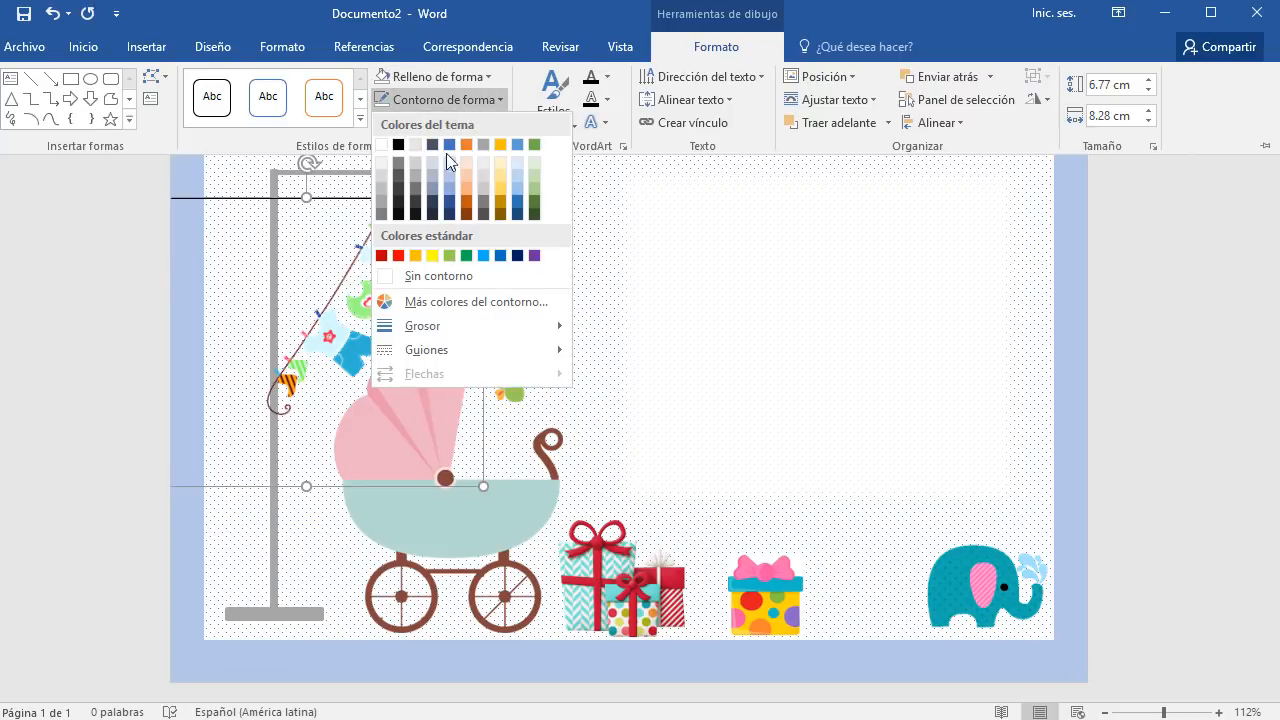
left_click(430, 276)
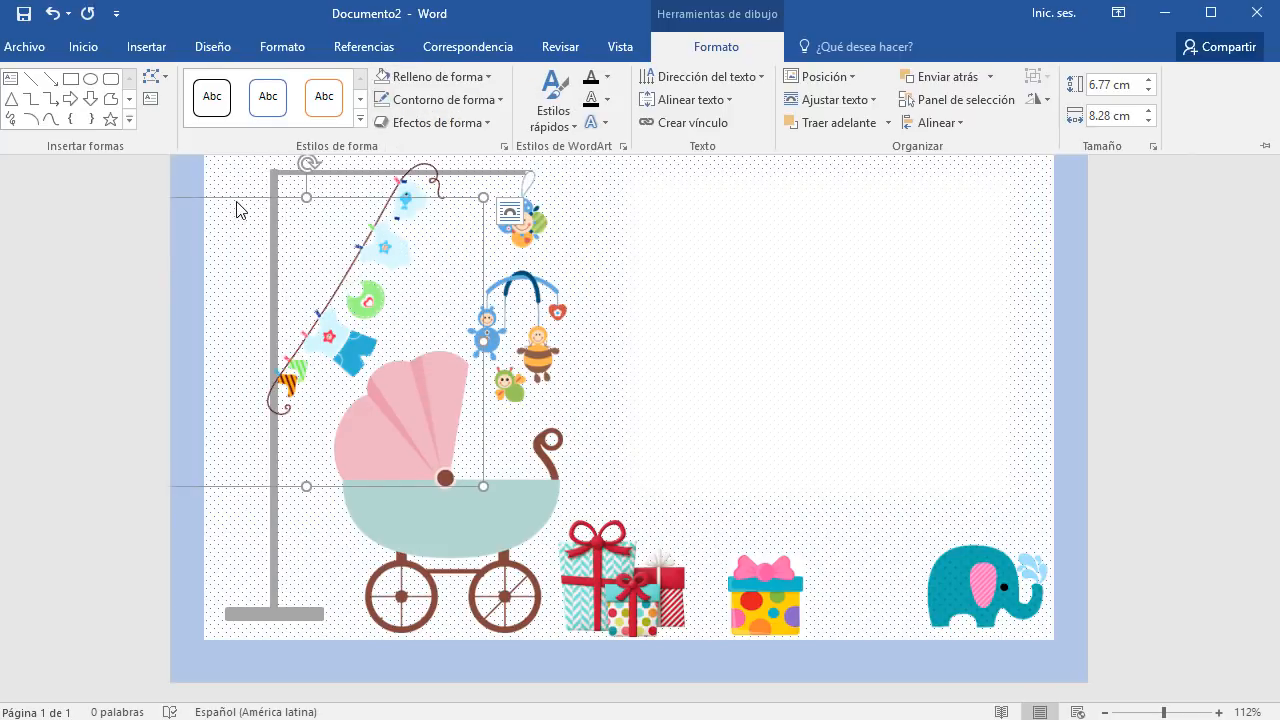
key("ctrl+F1")
Move the transparent text box from the carriage back over the white panel
left_click(745, 239)
left_click_drag(745, 239, 748, 190)
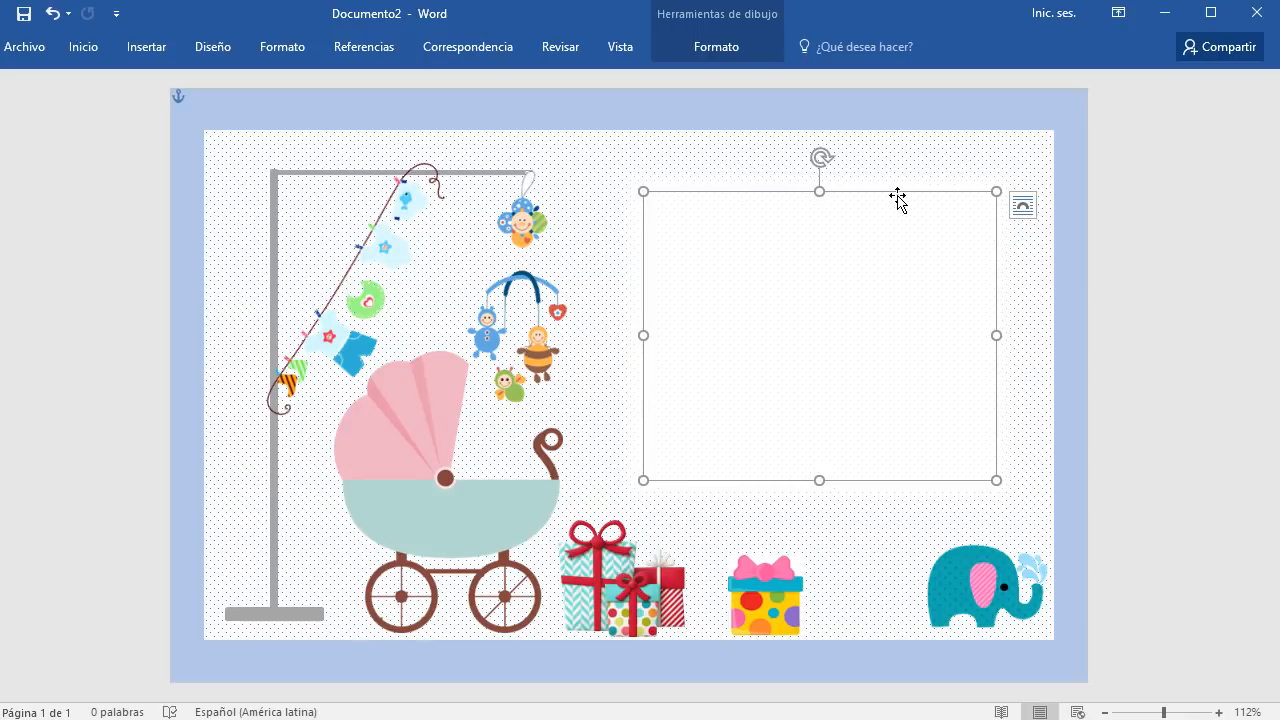
left_click_drag(917, 197, 929, 214)
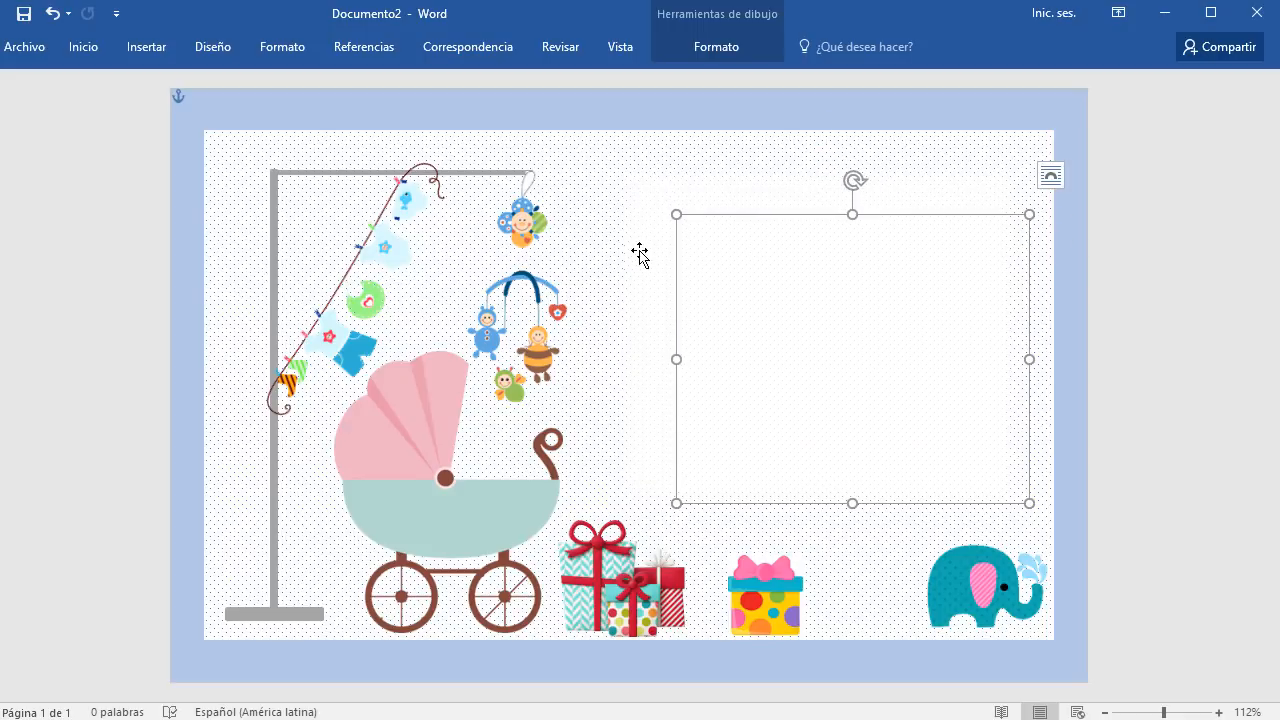
Widen the white panel toward the carriage, then reposition and enlarge the text box to fit within it
left_click_drag(676, 359, 562, 336)
key("ctrl+z")
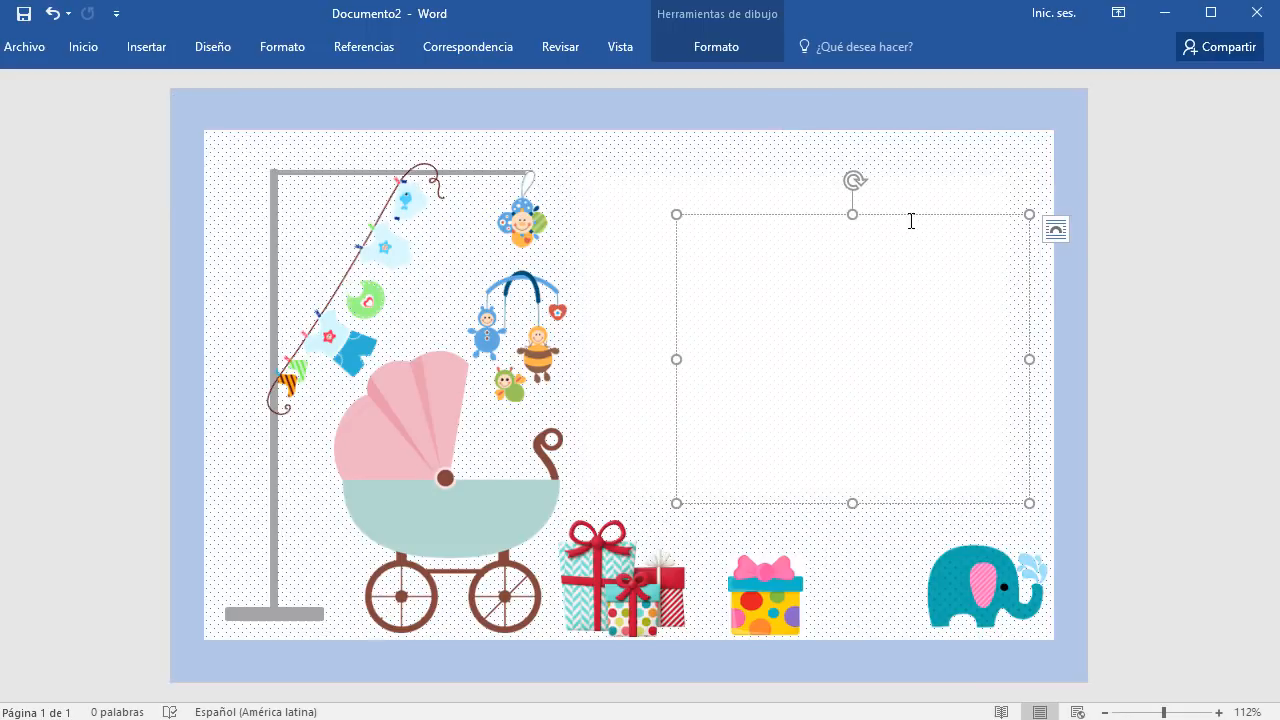
left_click_drag(906, 214, 831, 193)
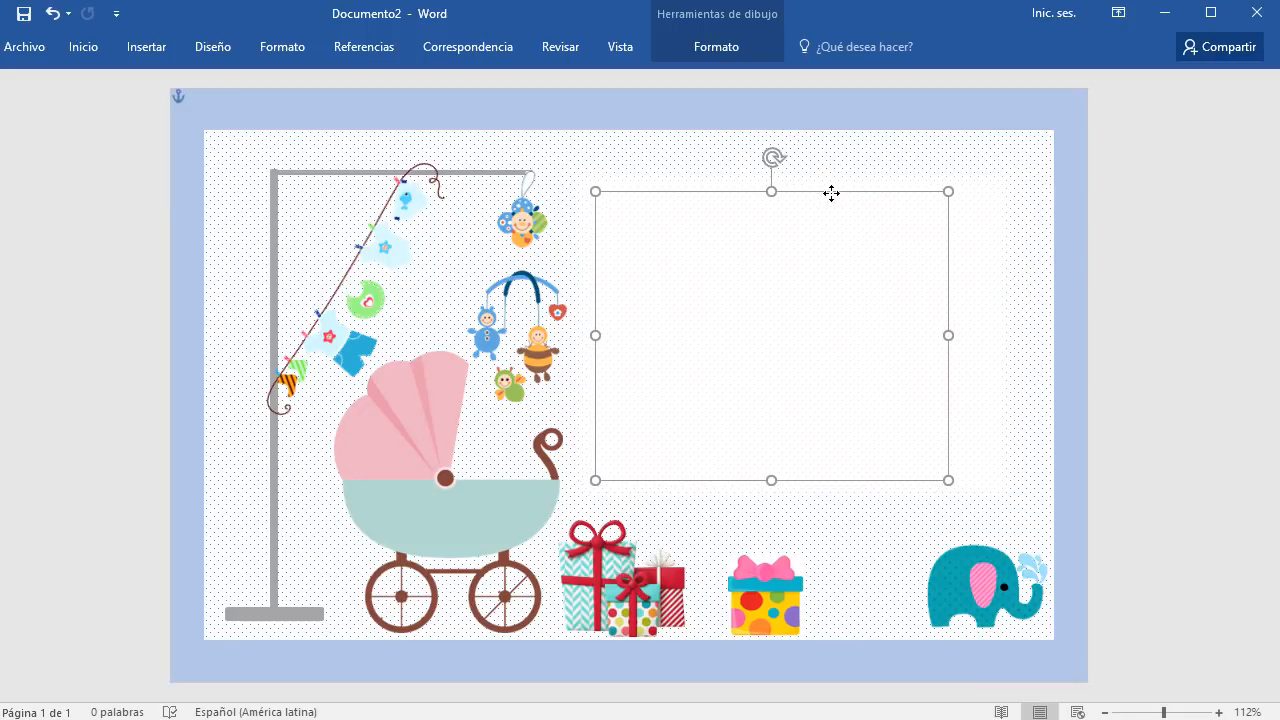
left_click_drag(948, 480, 993, 484)
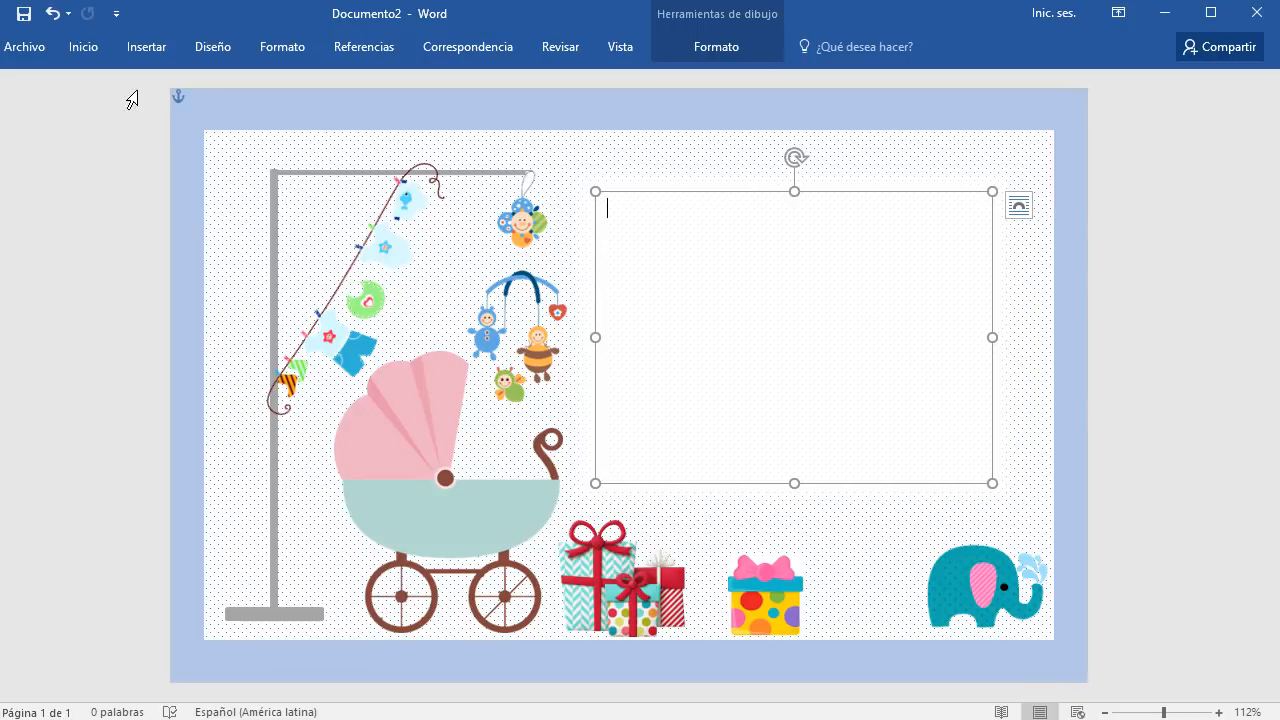
Set the font in the empty text box to Bradley Hand
left_click(146, 48)
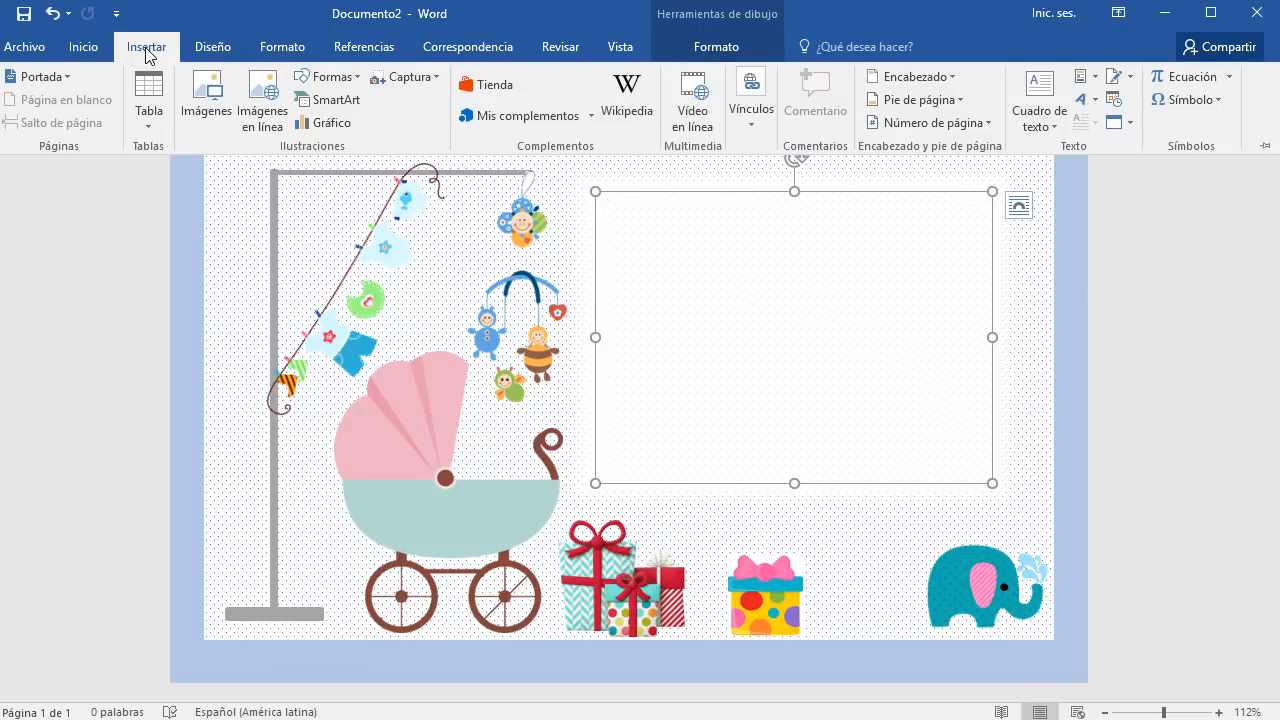
left_click(83, 47)
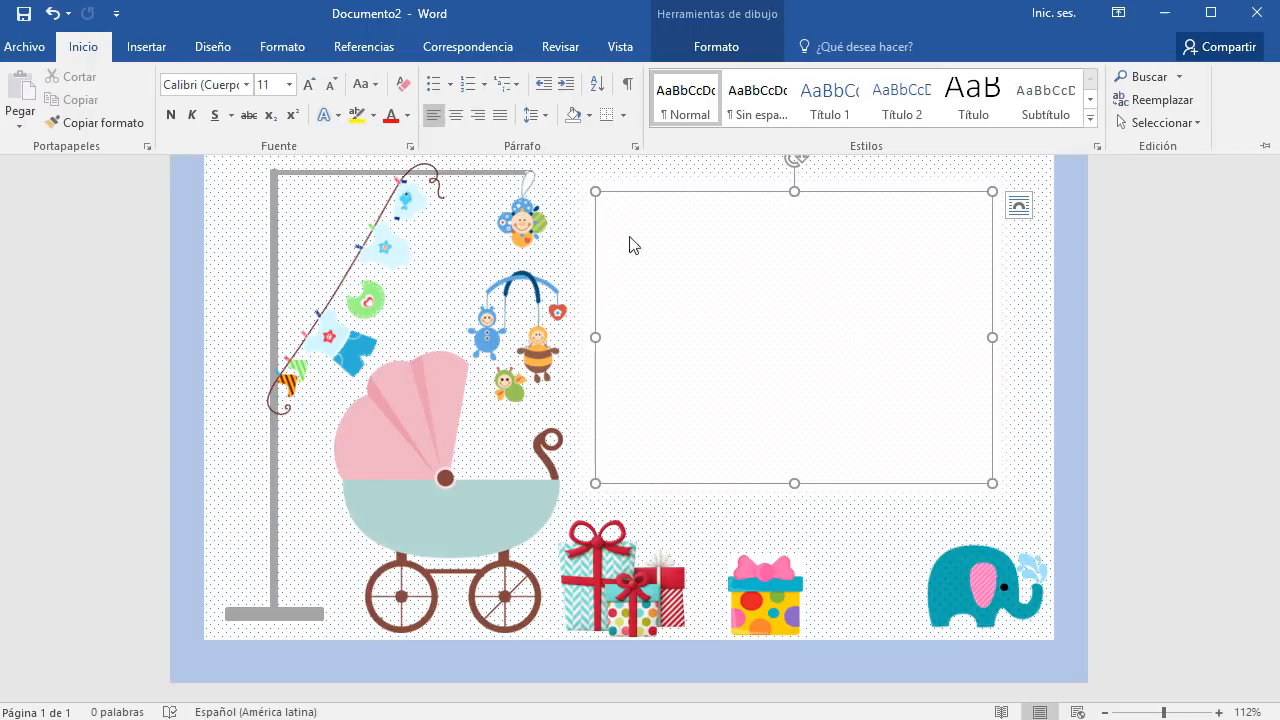
left_click(246, 85)
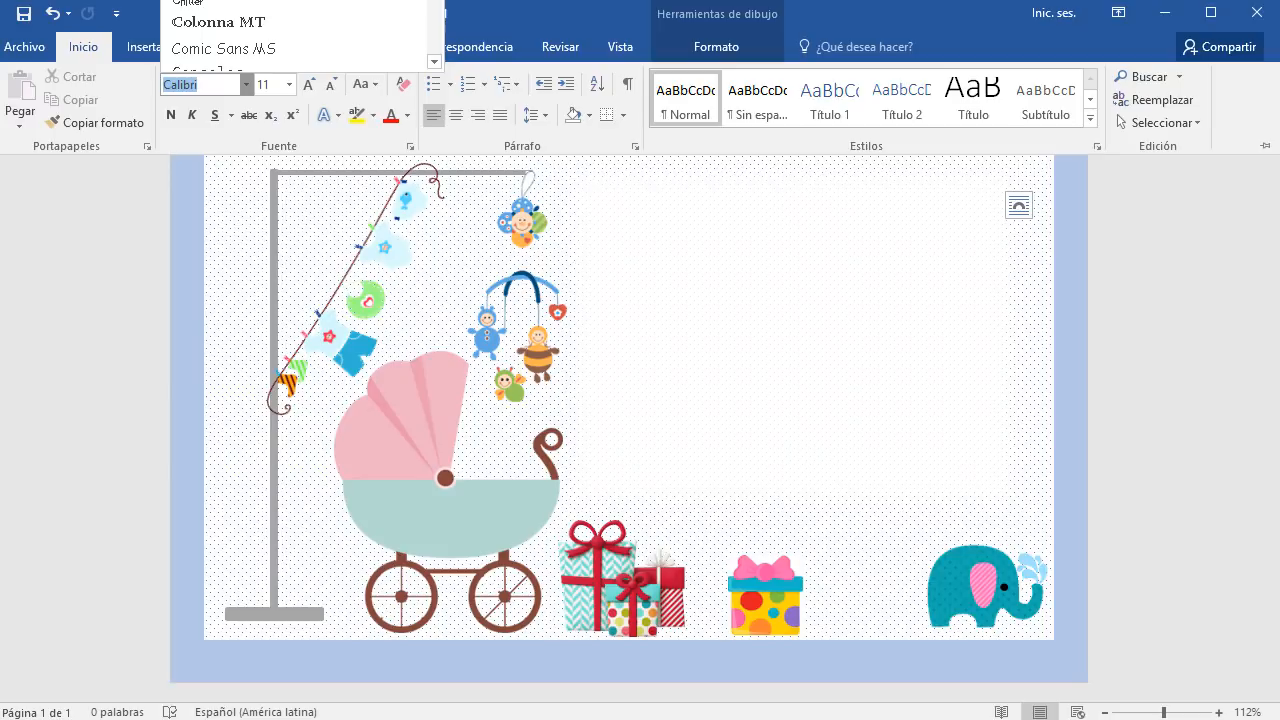
left_click(210, 2)
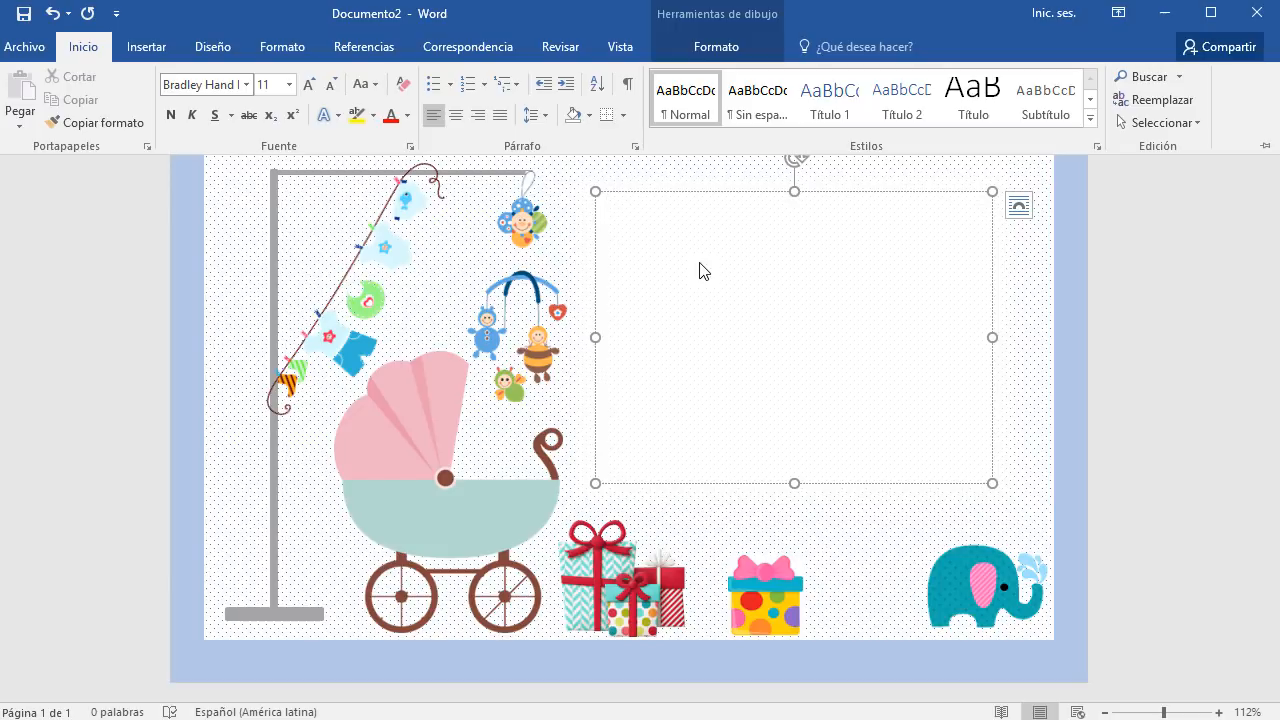
Start the invitation text in the empty text box with "Le"
type("Le")
key("BackSpace")
key("BackSpace")
left_click(661, 224)
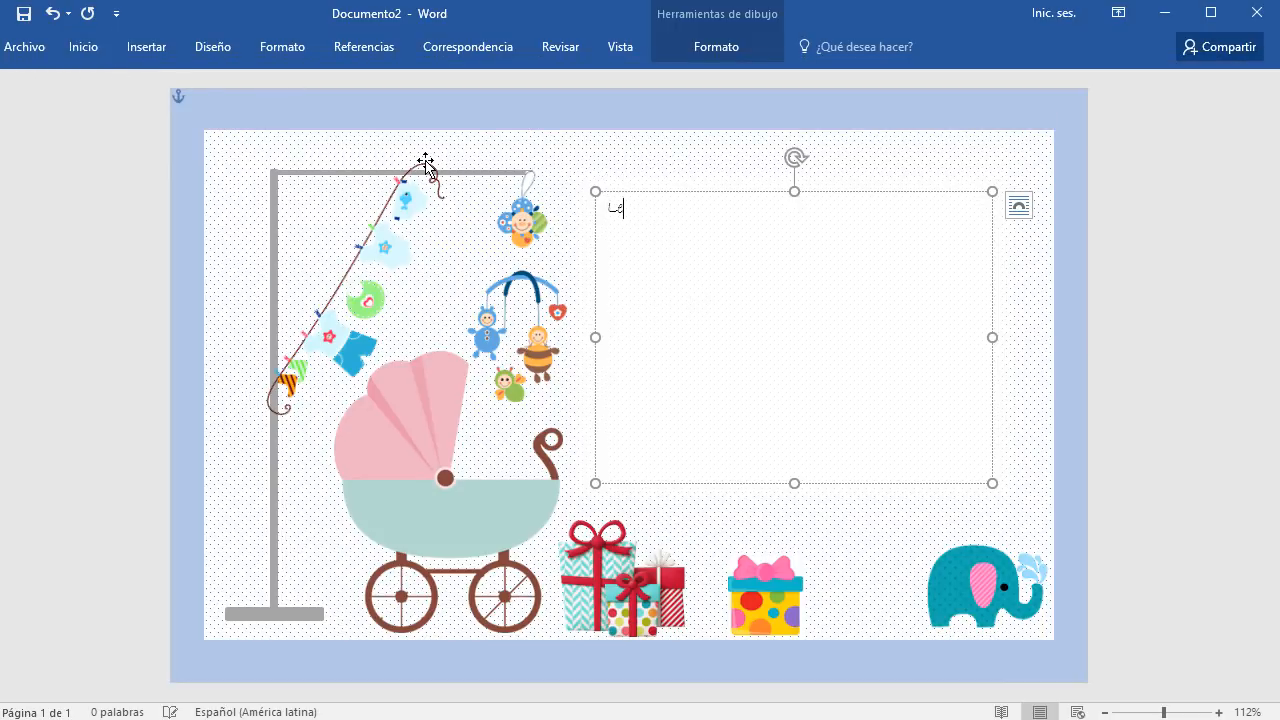
Format the text "Le" in the darkest shade of the theme blue and make it bold
key("ctrl+a")
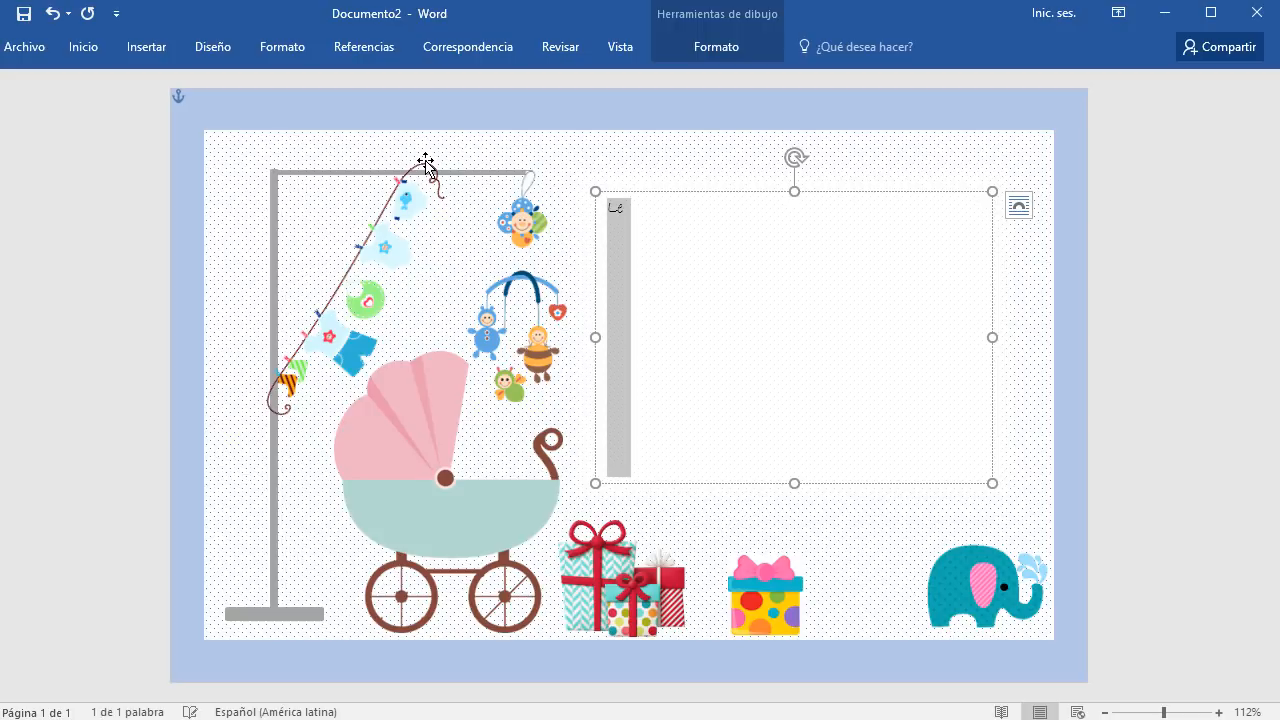
left_click(90, 48)
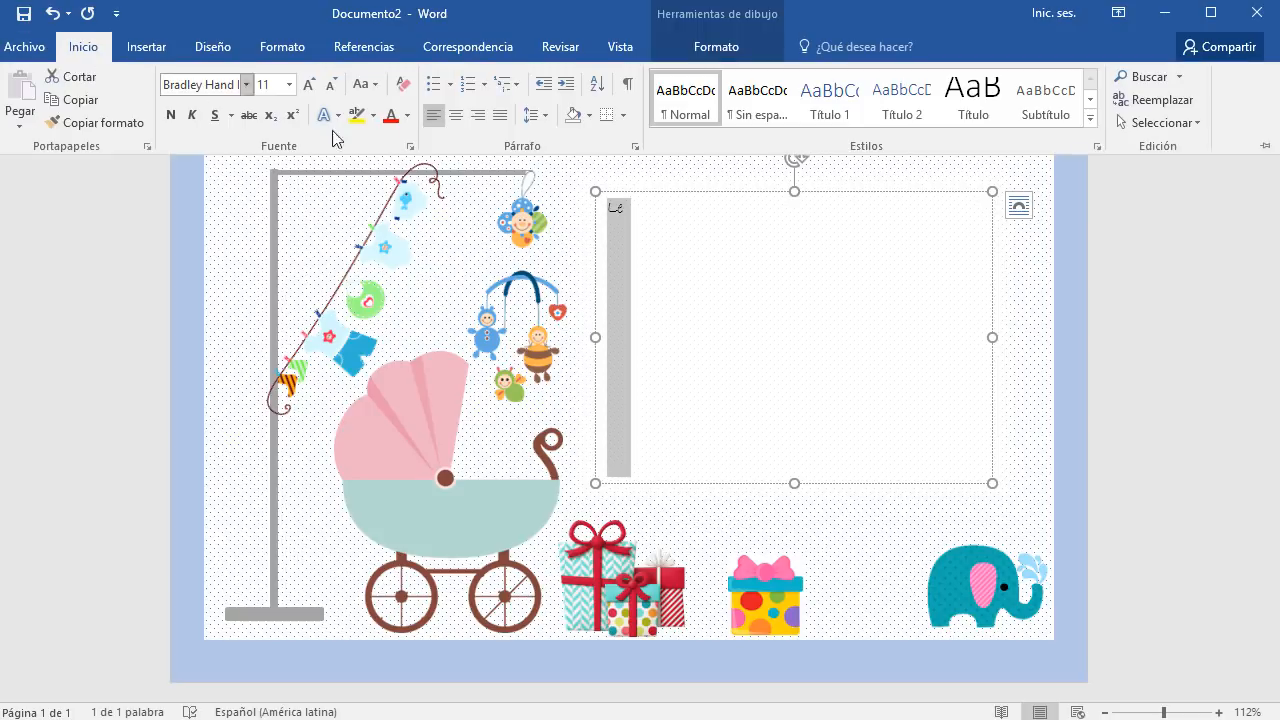
left_click(407, 115)
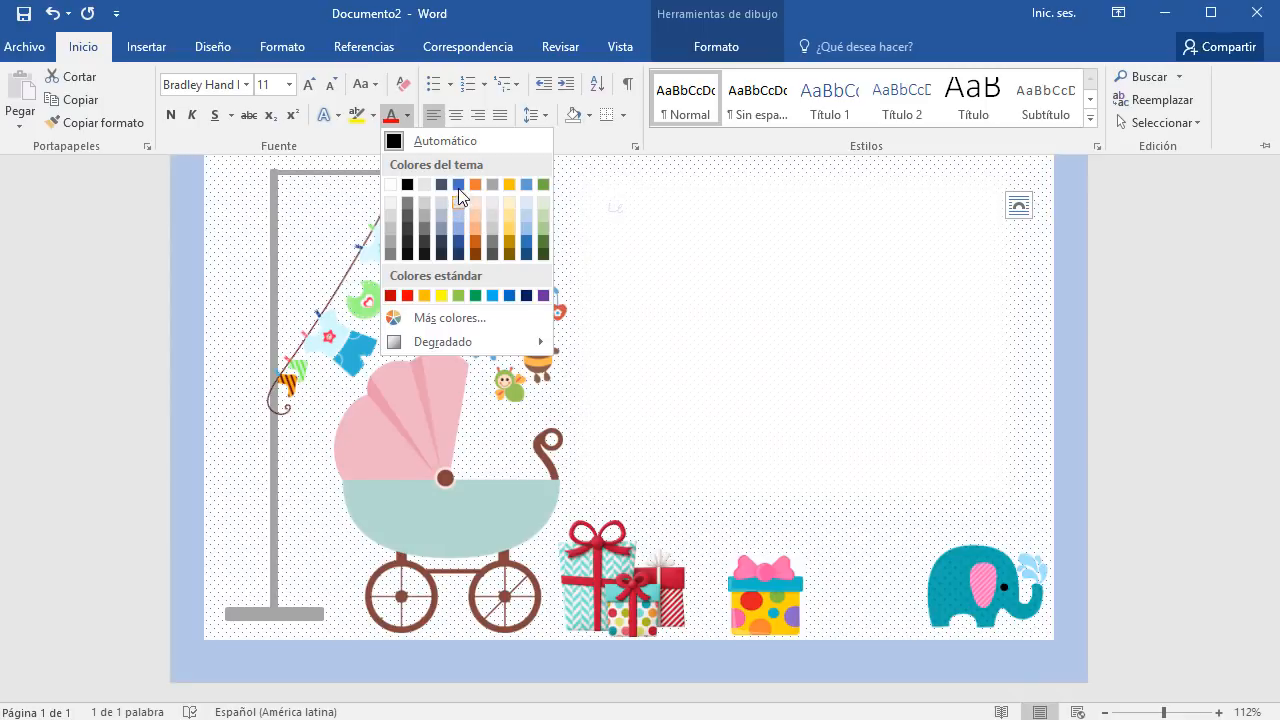
left_click(459, 257)
left_click(178, 116)
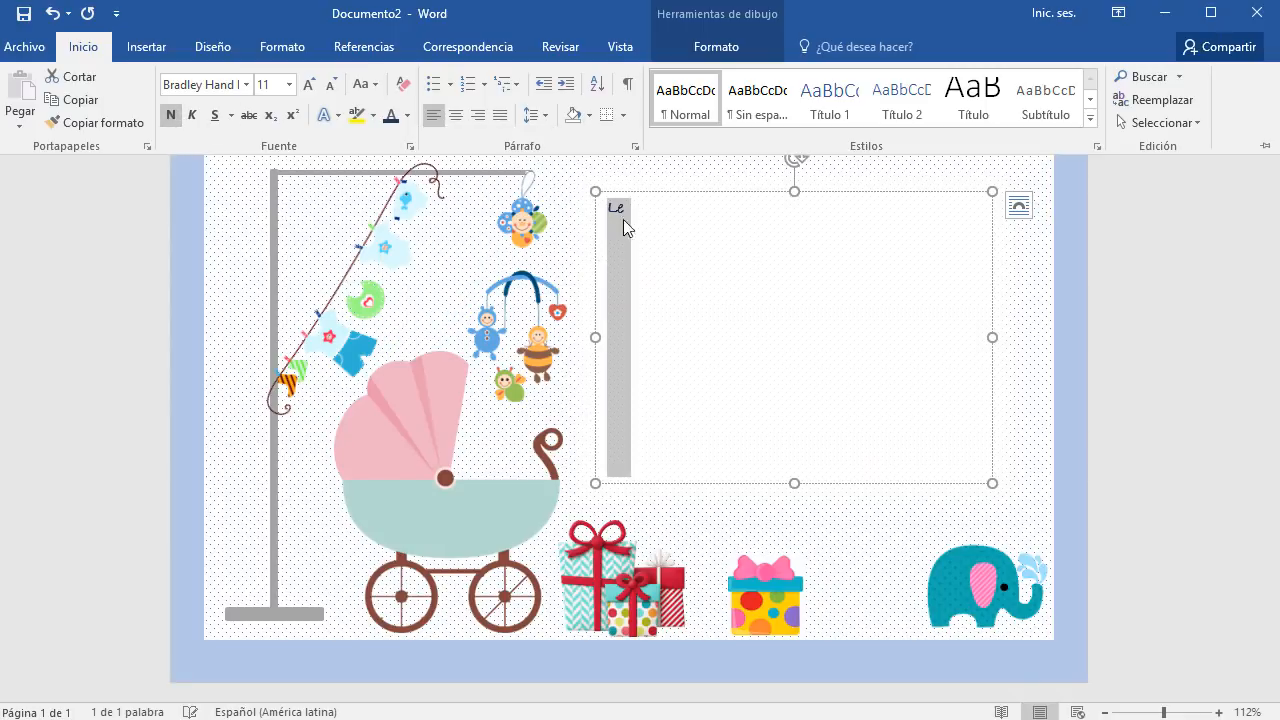
key("ctrl+F1")
left_click(779, 338)
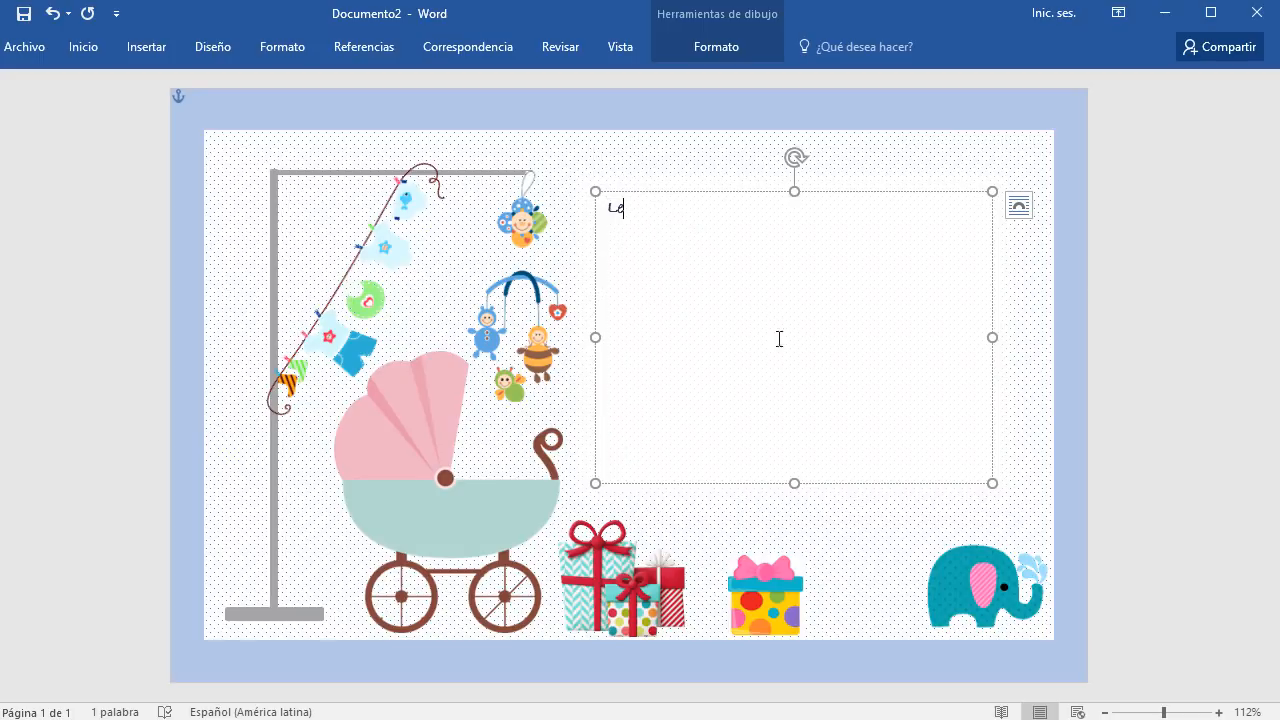
Complete the first line of the text box as "Le están preparando"
scroll(817, 357, "up", 9)
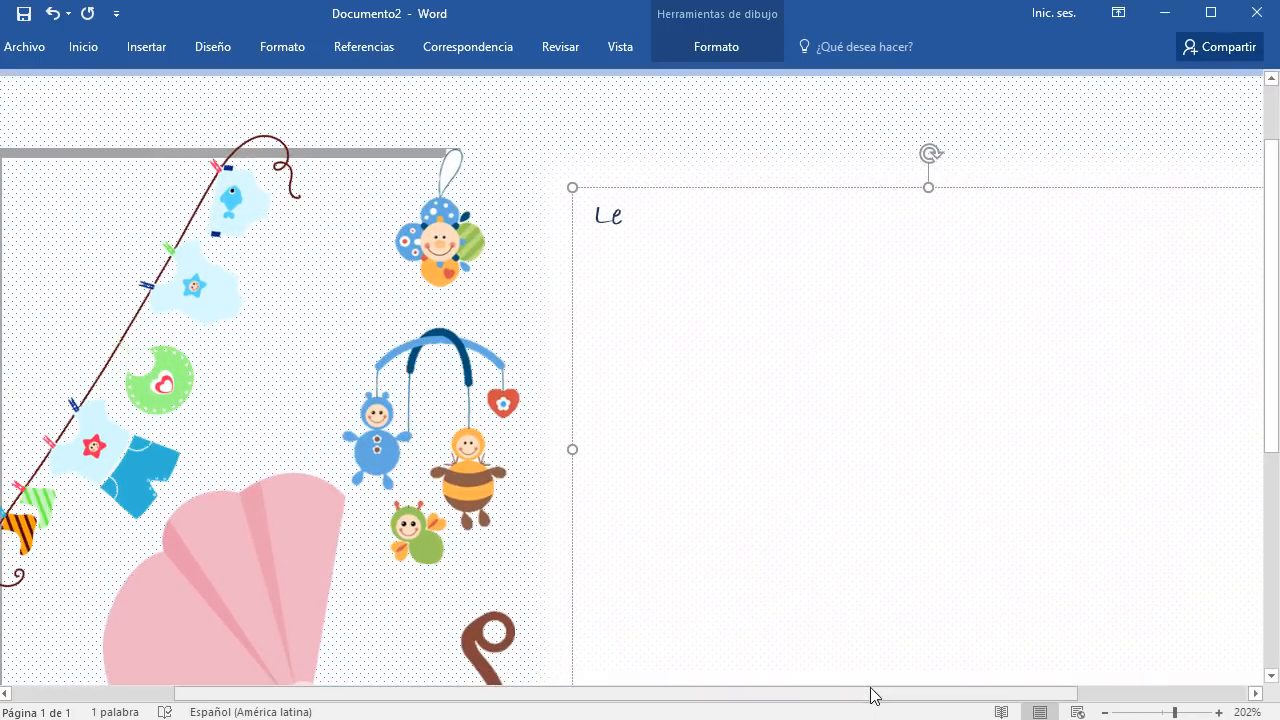
left_click_drag(880, 697, 1048, 703)
scroll(1152, 584, "down", 2)
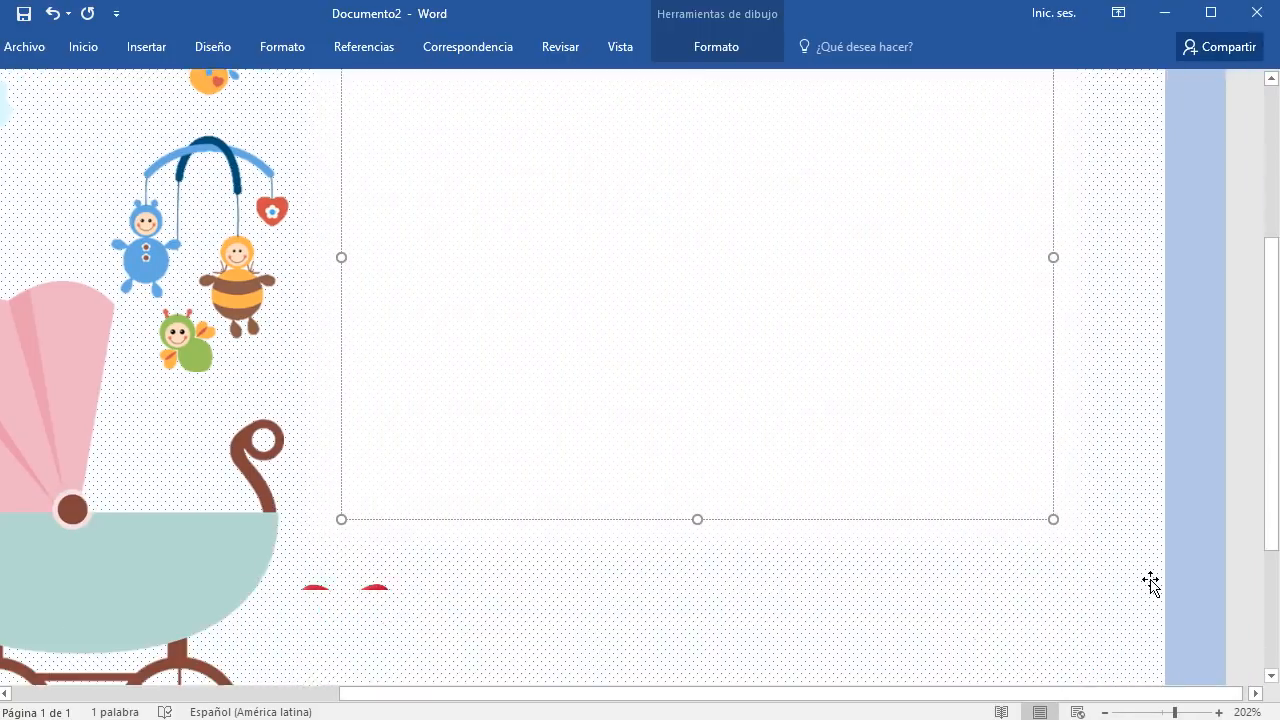
scroll(1152, 584, "up", 1)
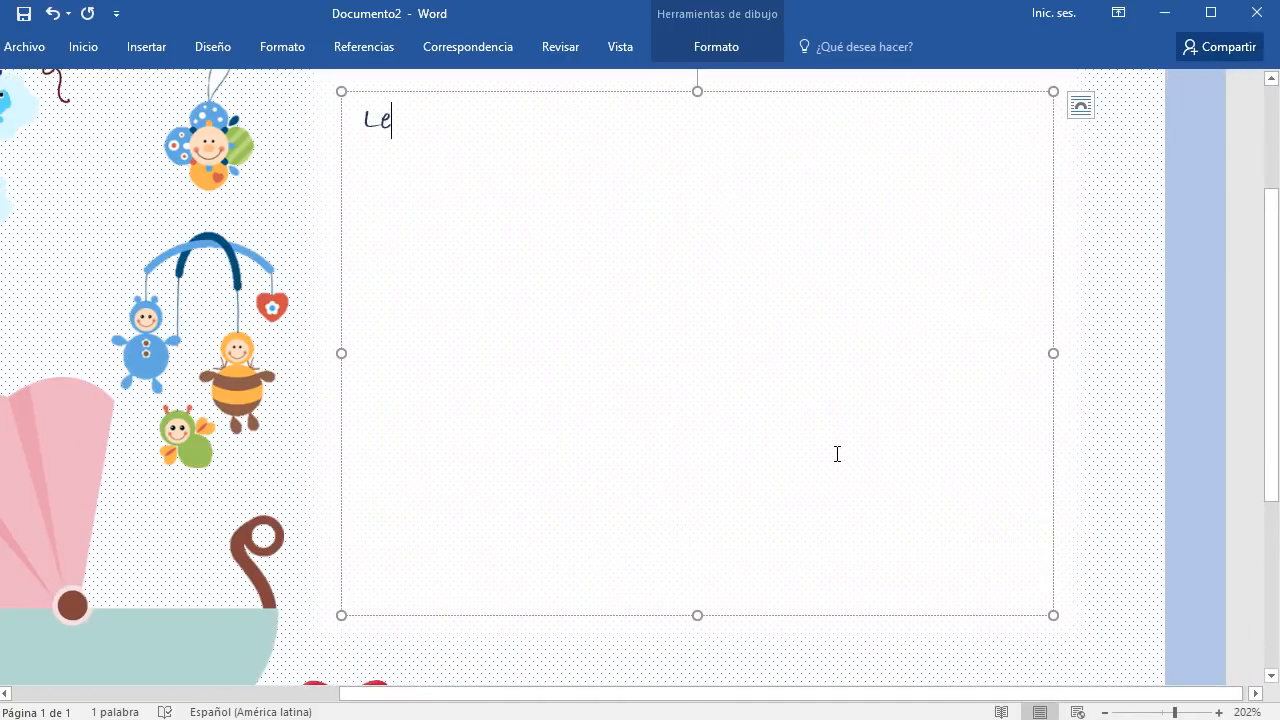
type("es")
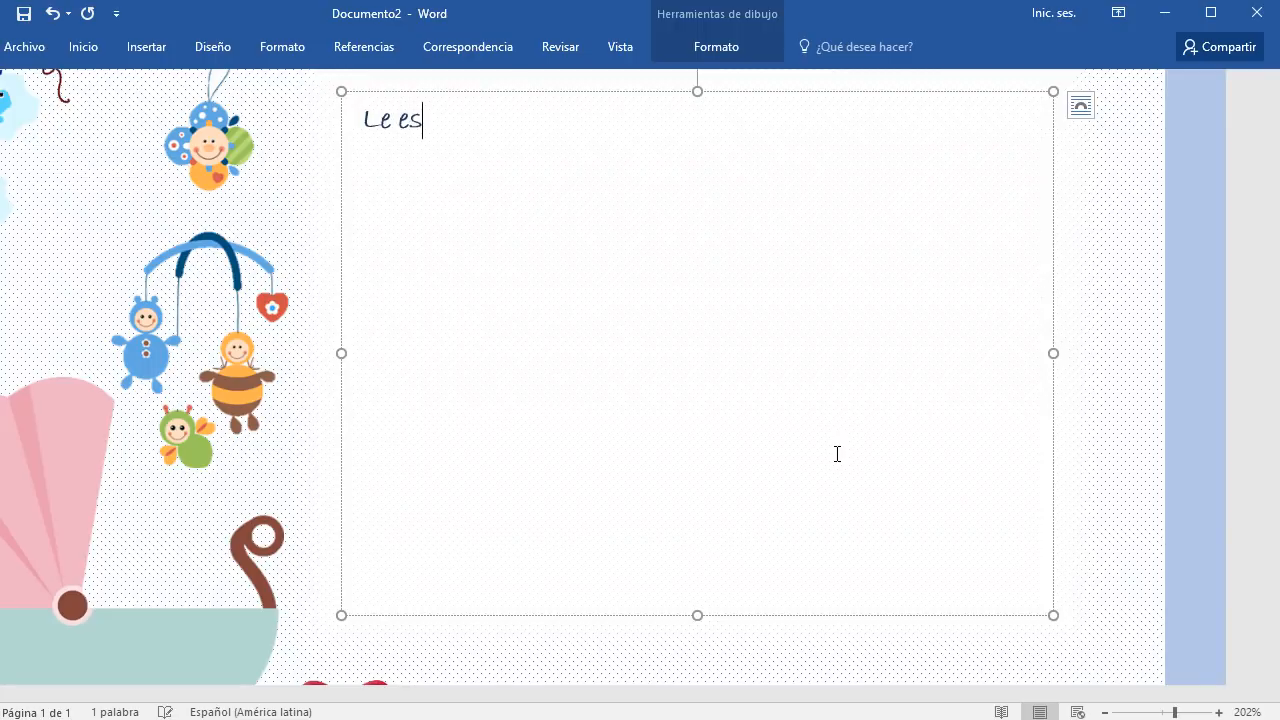
type("tán ")
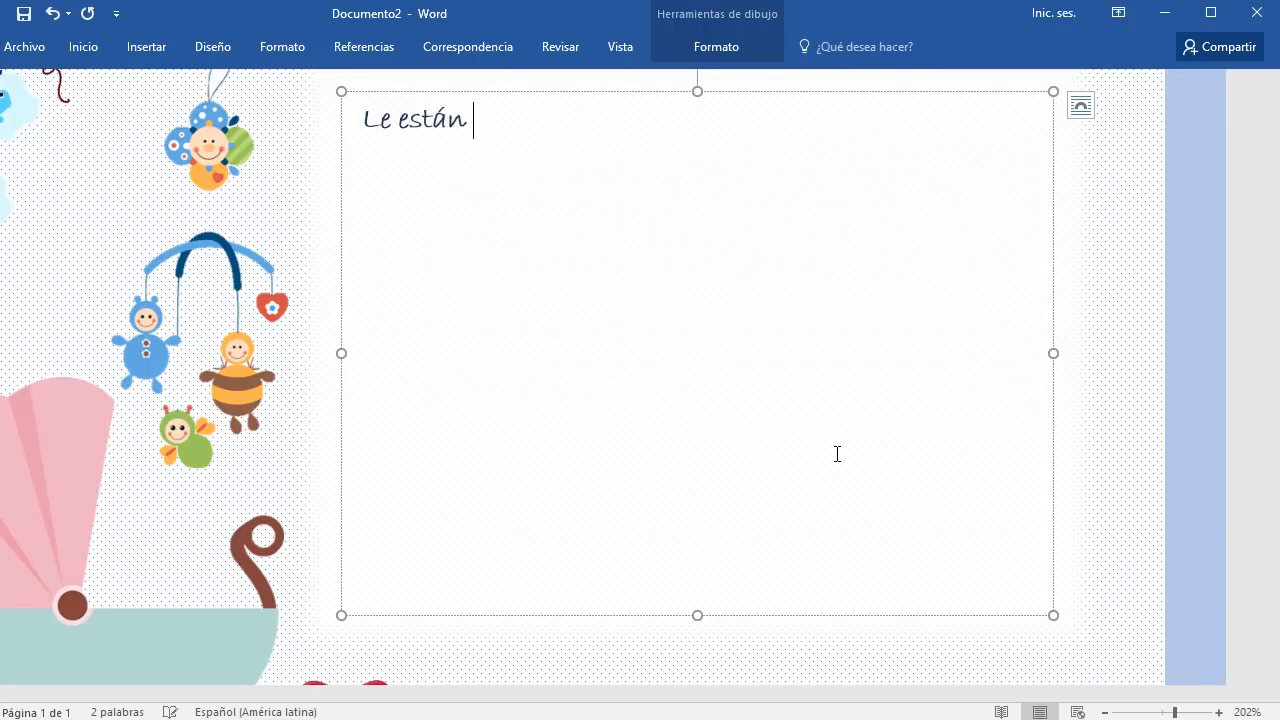
type("preparando")
Add a second line reading "Un baby shower a mi mamita"
key("Return")
type("un")
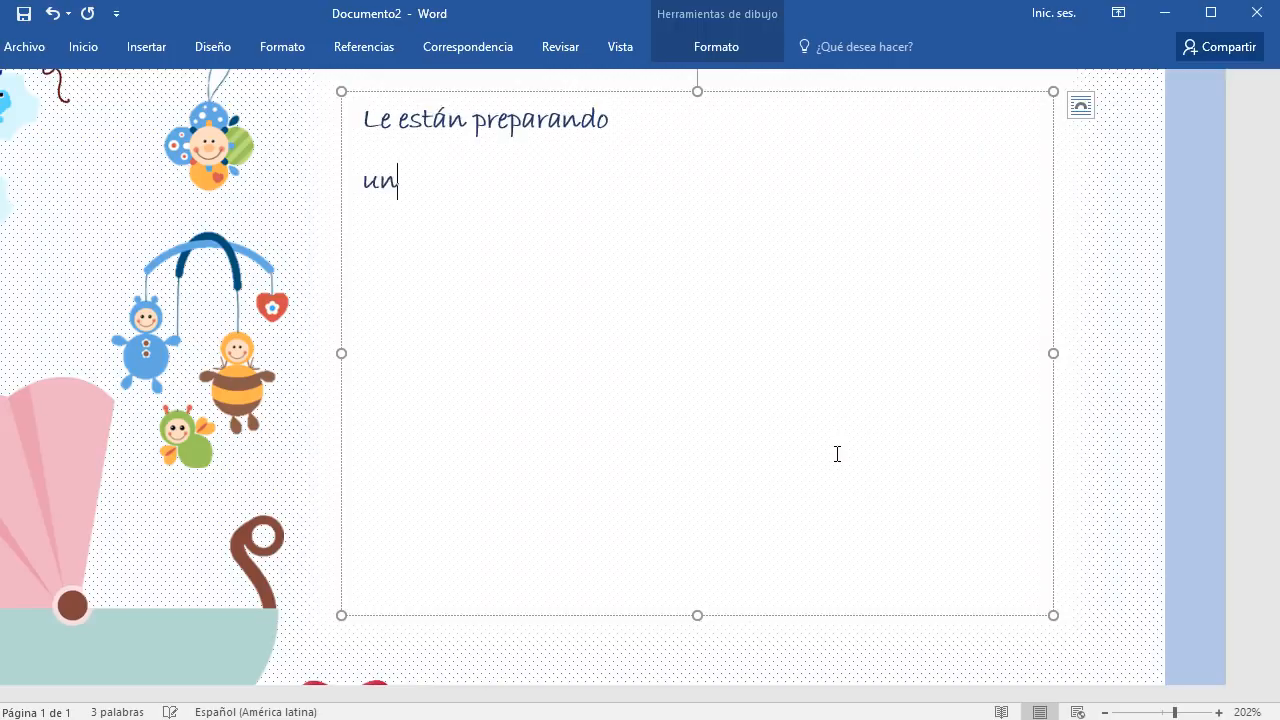
type(" bab")
type("y s")
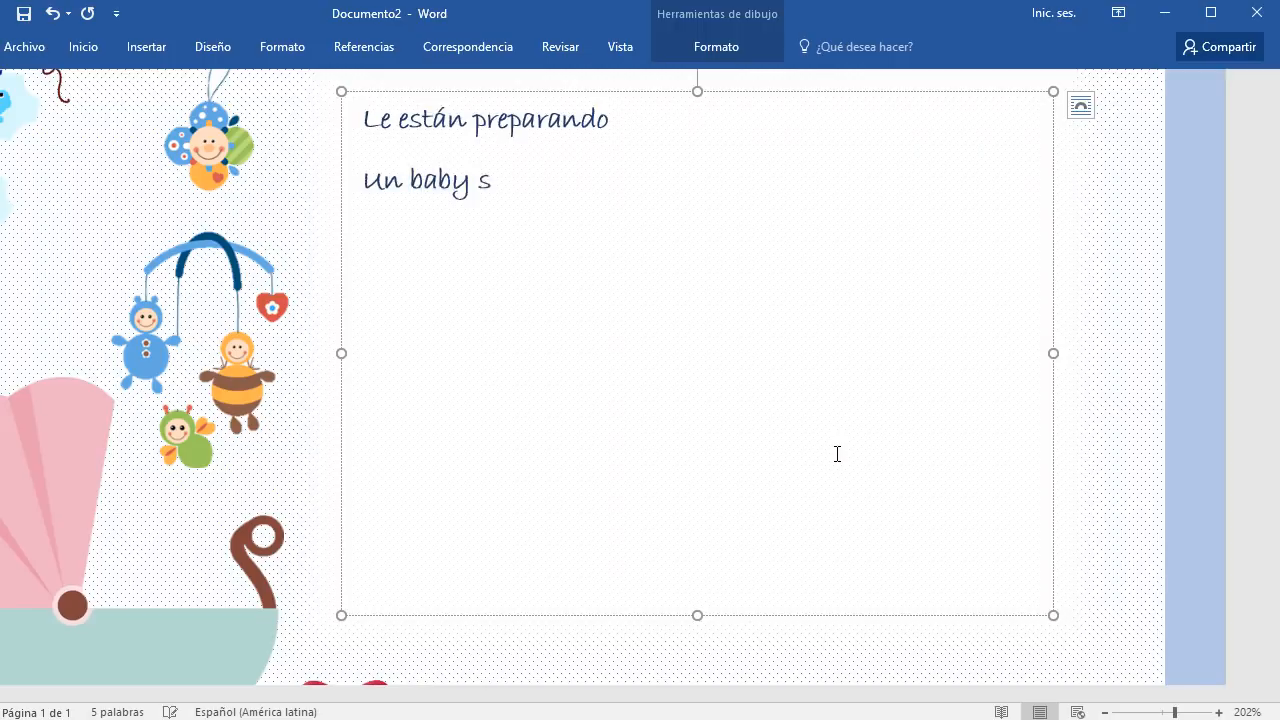
type("hower a mí ")
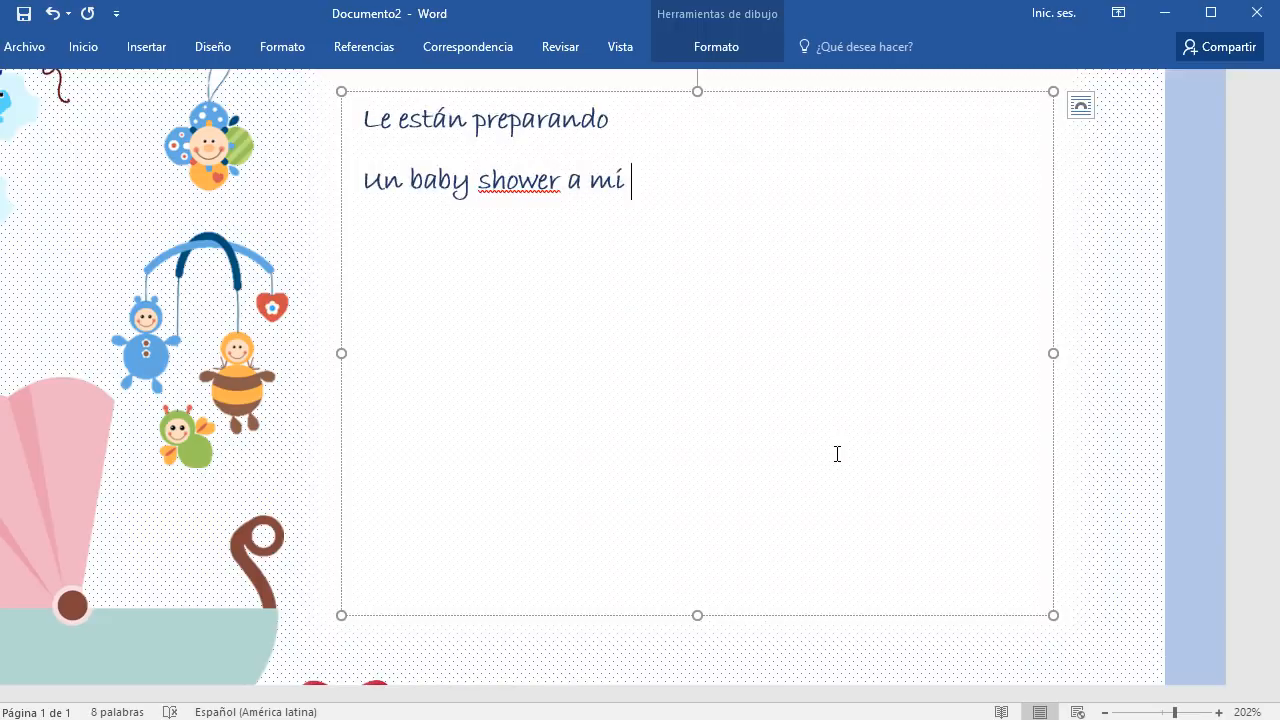
type("mamita")
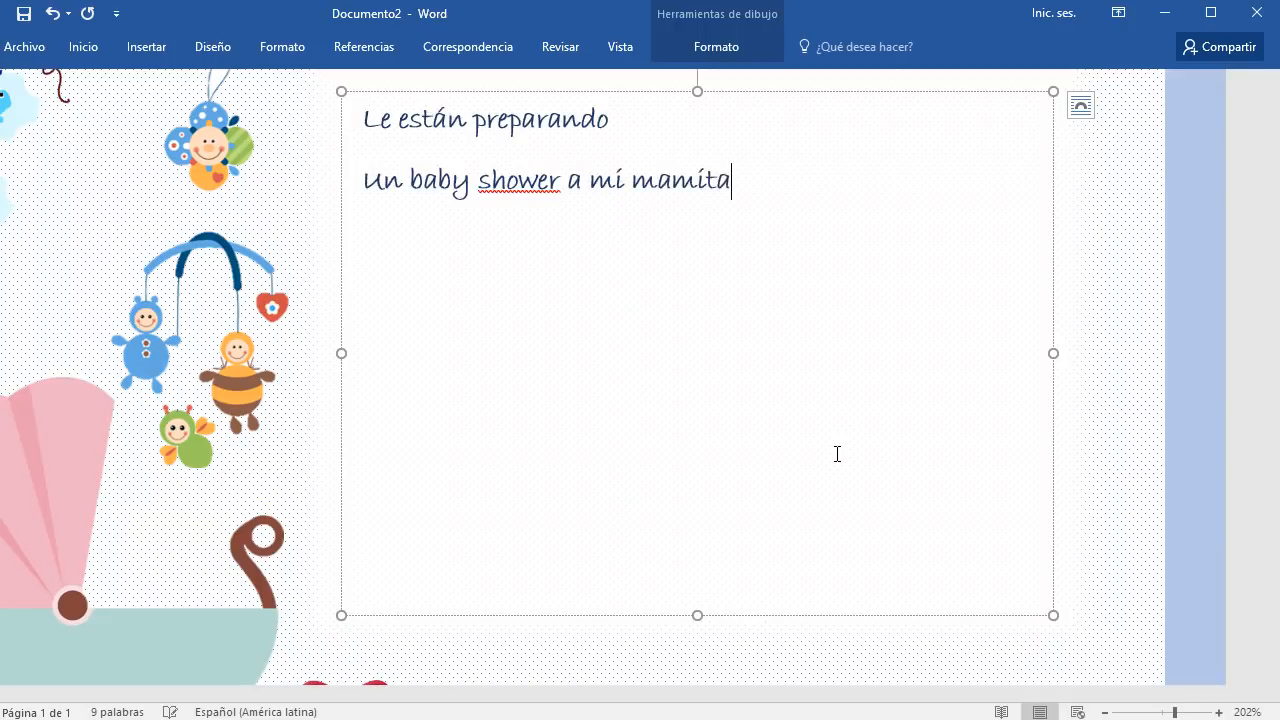
Add a third line reading "Yo escucho que pronto lelgaré" and start a fourth line with "Y"
key("Return")
type("yo ")
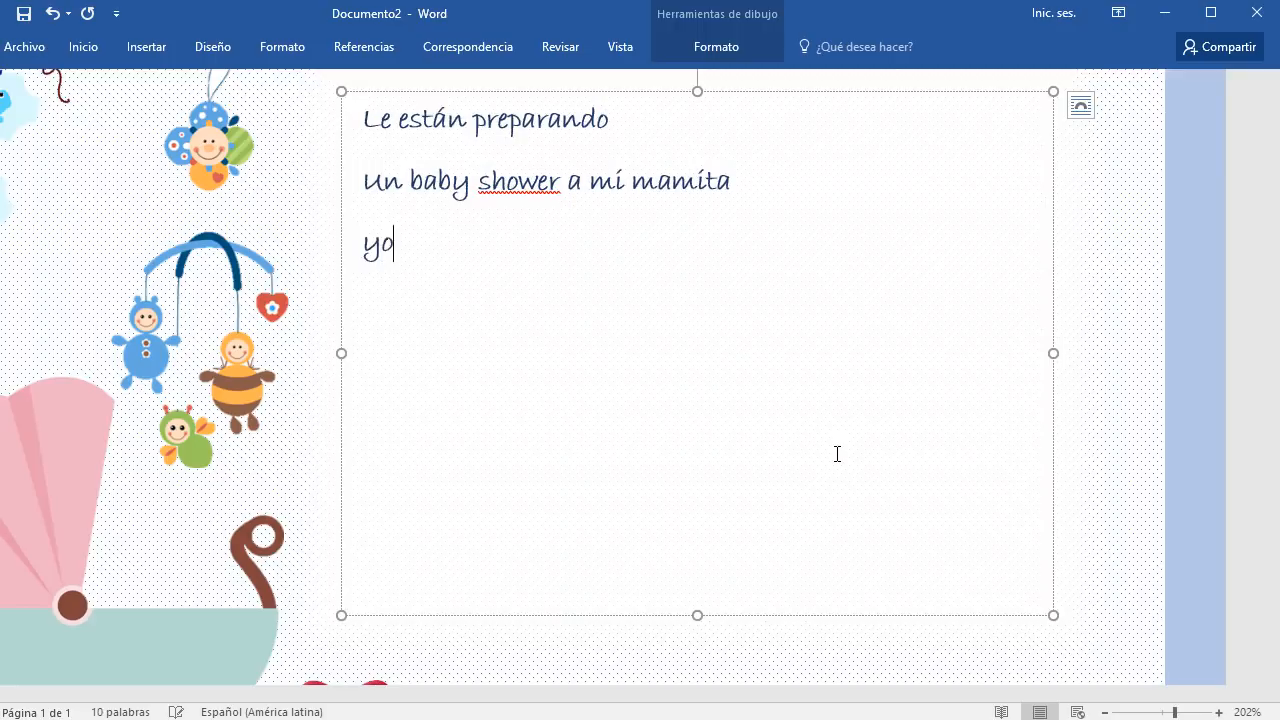
type("escucho q")
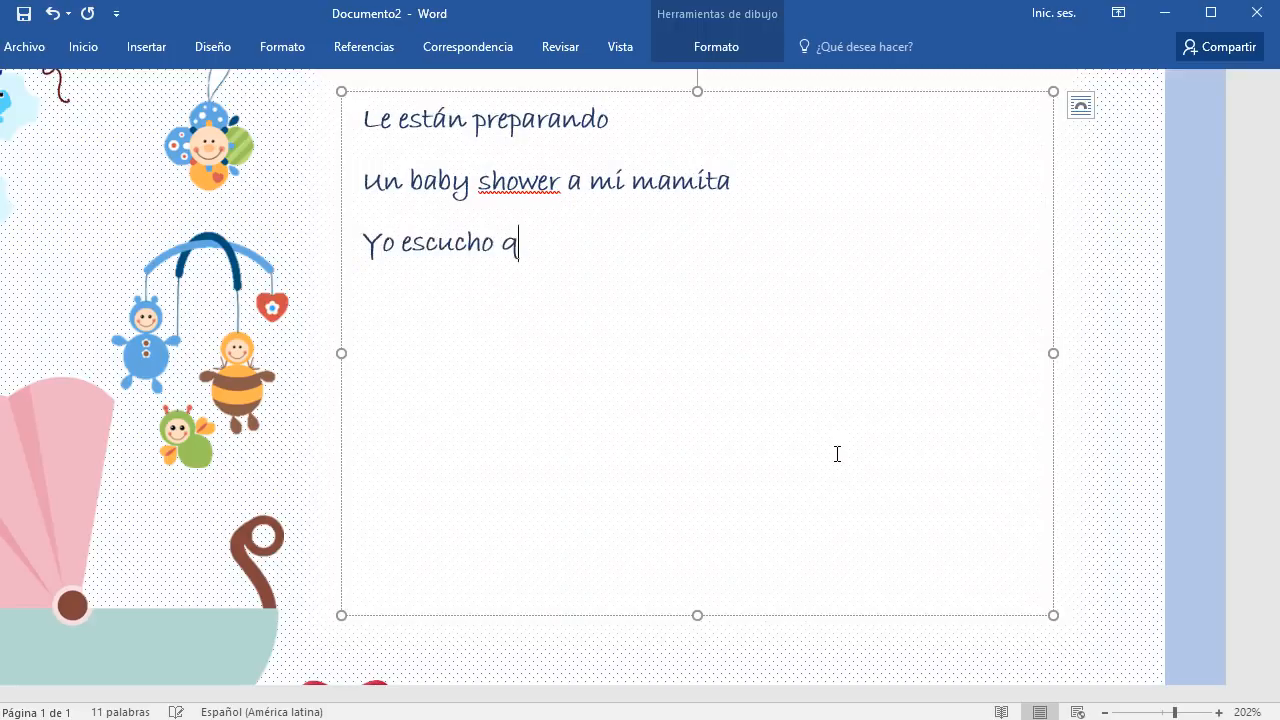
type("ue pronto lelg")
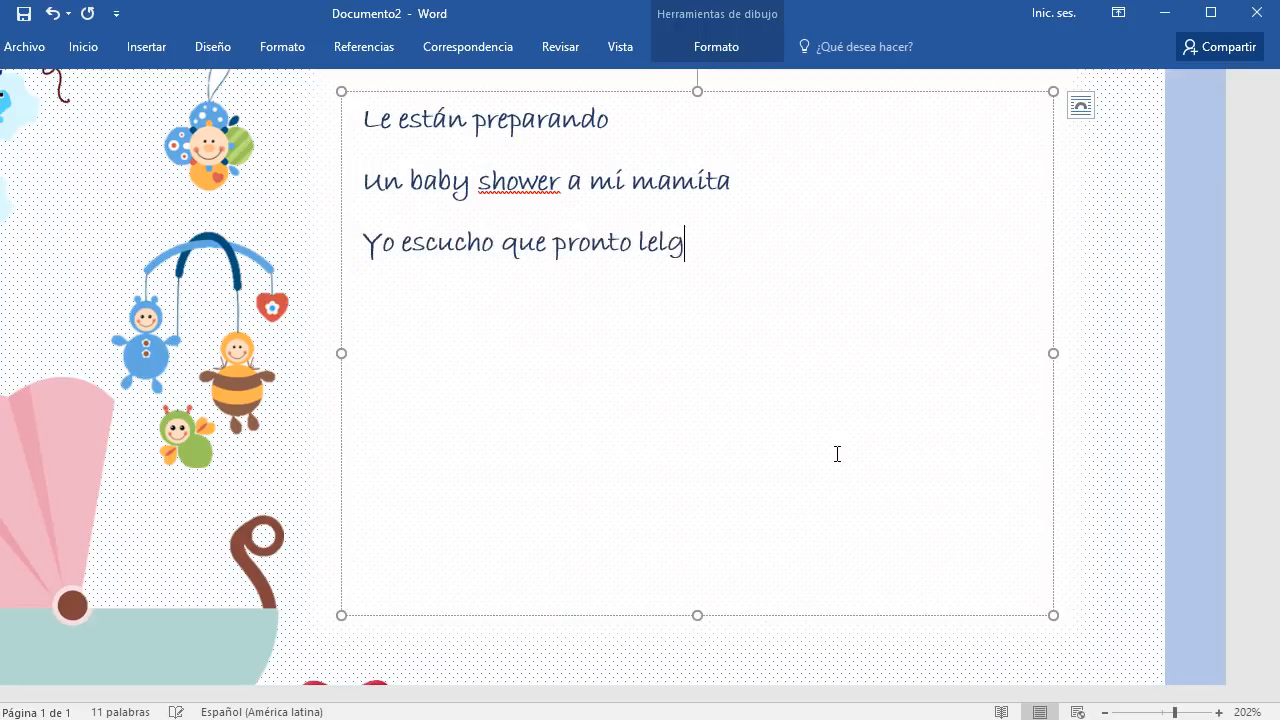
type("aré")
key("Return")
type("u")
key("BackSpace")
key("BackSpace")
type("Y")
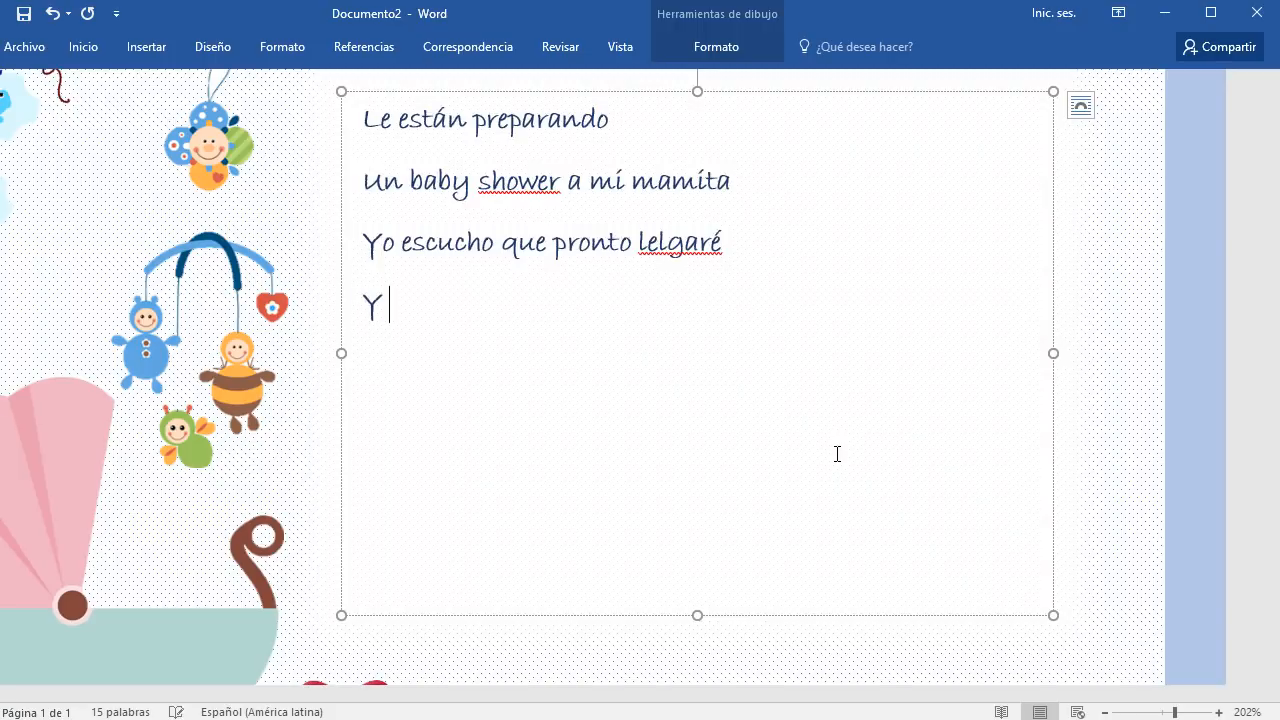
Right-align all the lines of text in the text box
key("shift+Up")
key("shift+Up")
key("shift+Up")
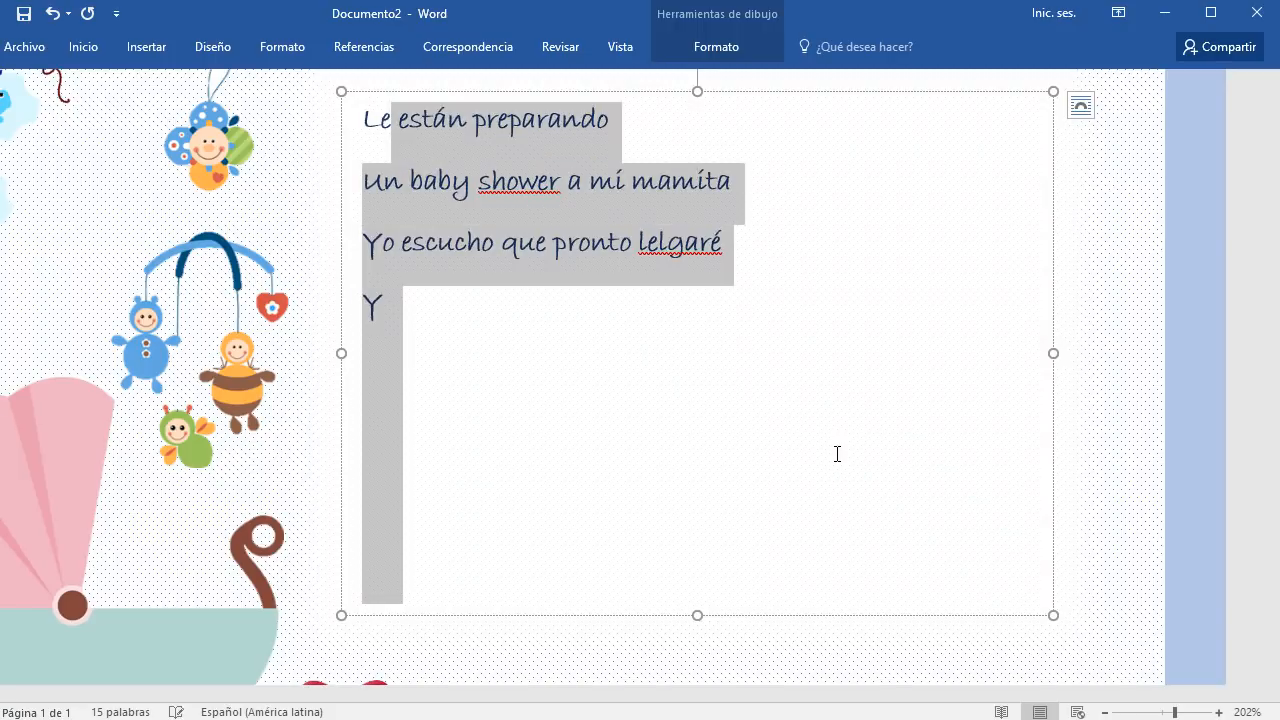
key("shift+Home")
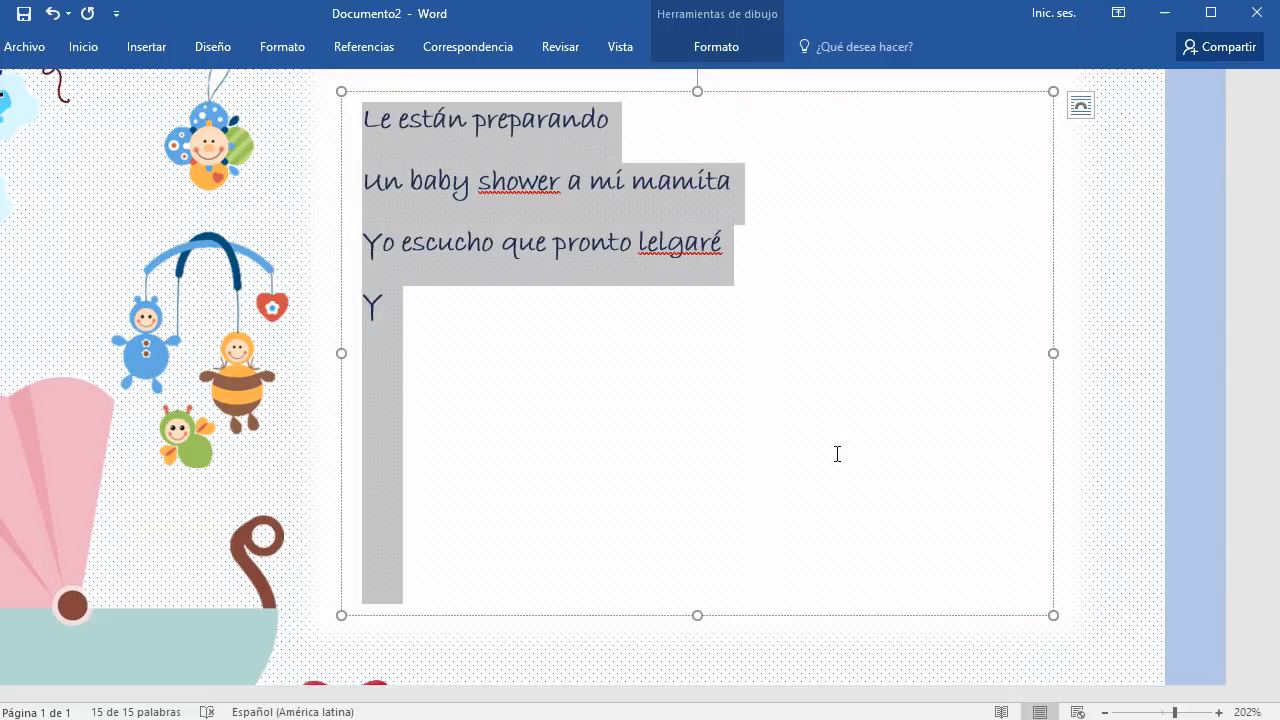
left_click(84, 47)
left_click(478, 115)
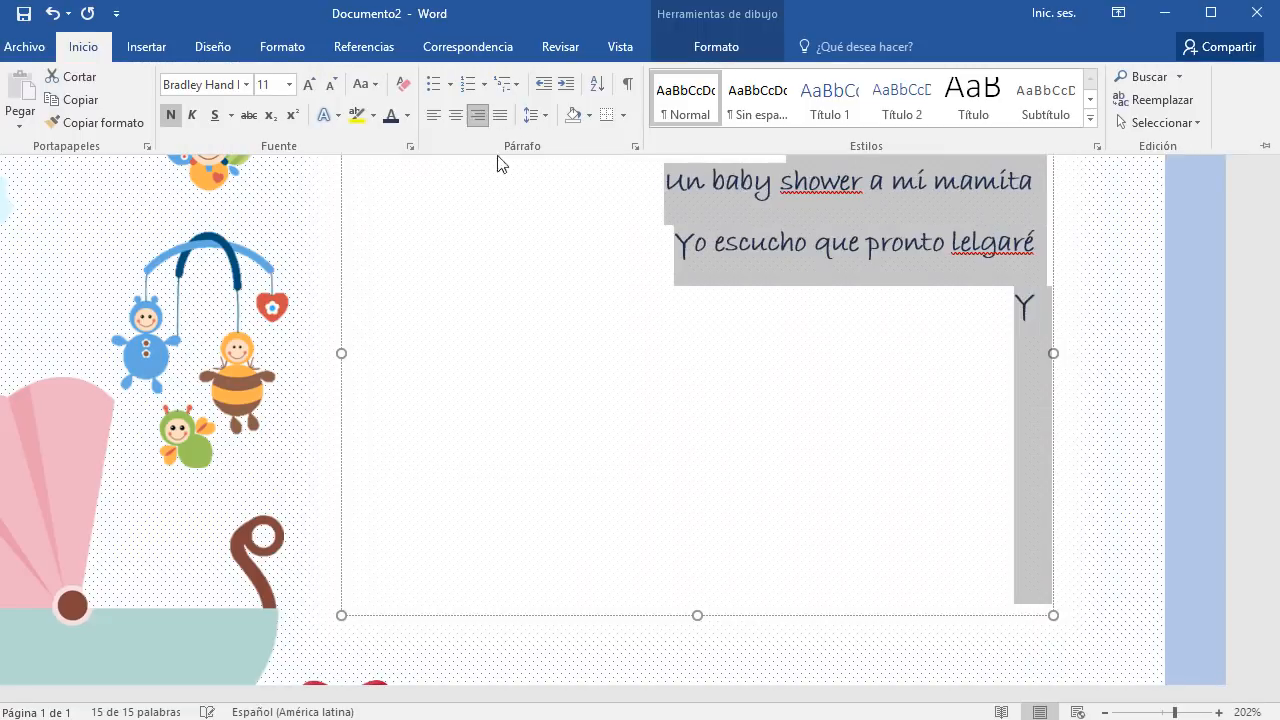
Change the initial letters of "Un" in the second line and "Yo" in the third line to lowercase
left_click(726, 184)
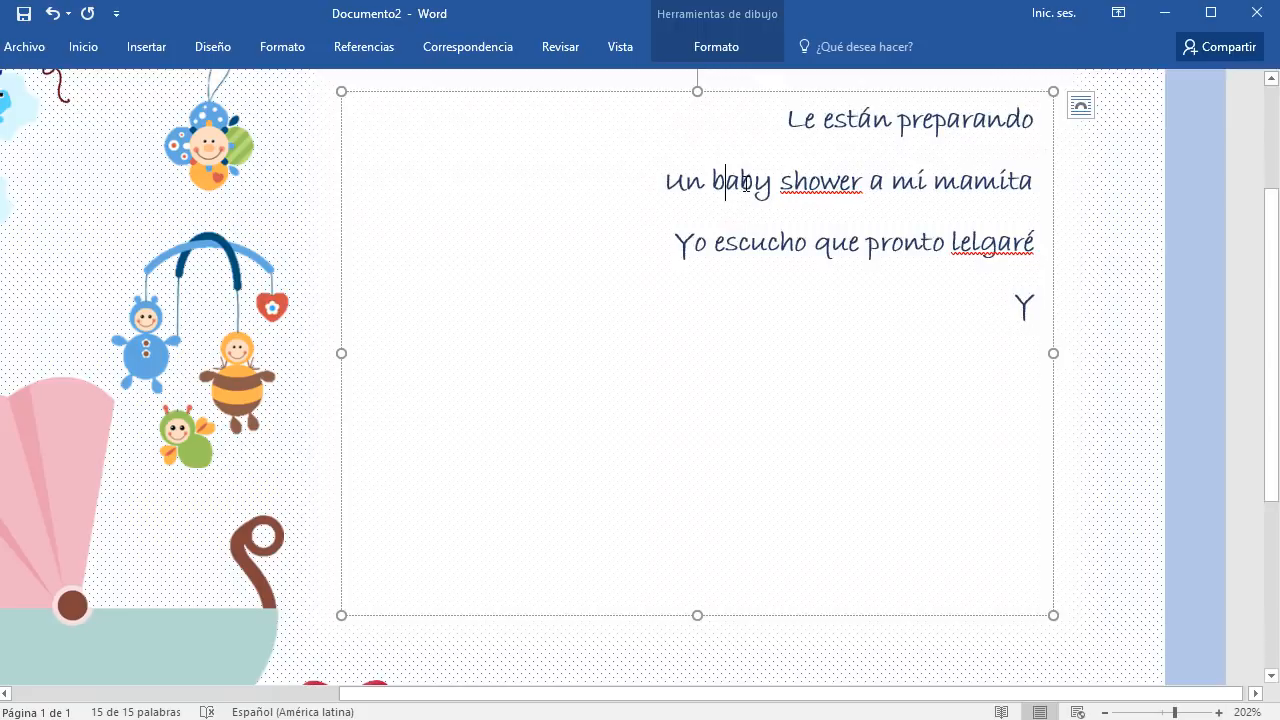
left_click(681, 181)
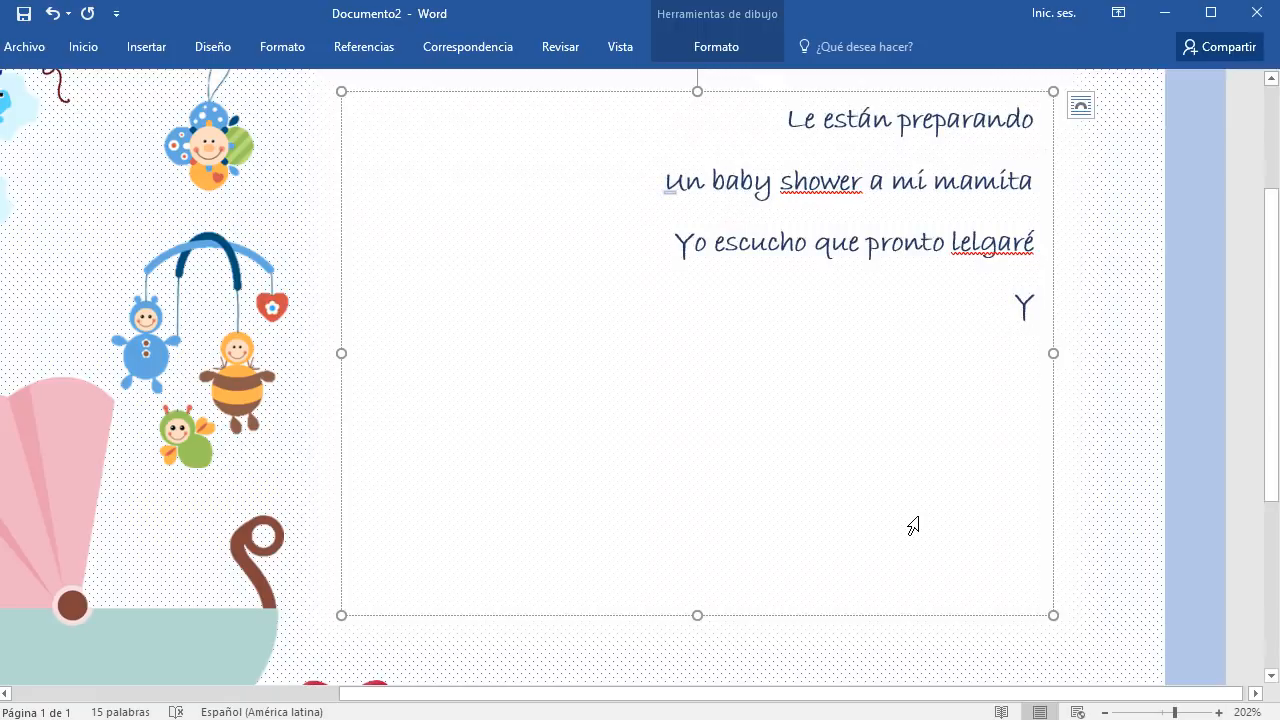
key("BackSpace")
type("u")
key("Down")
key("BackSpace")
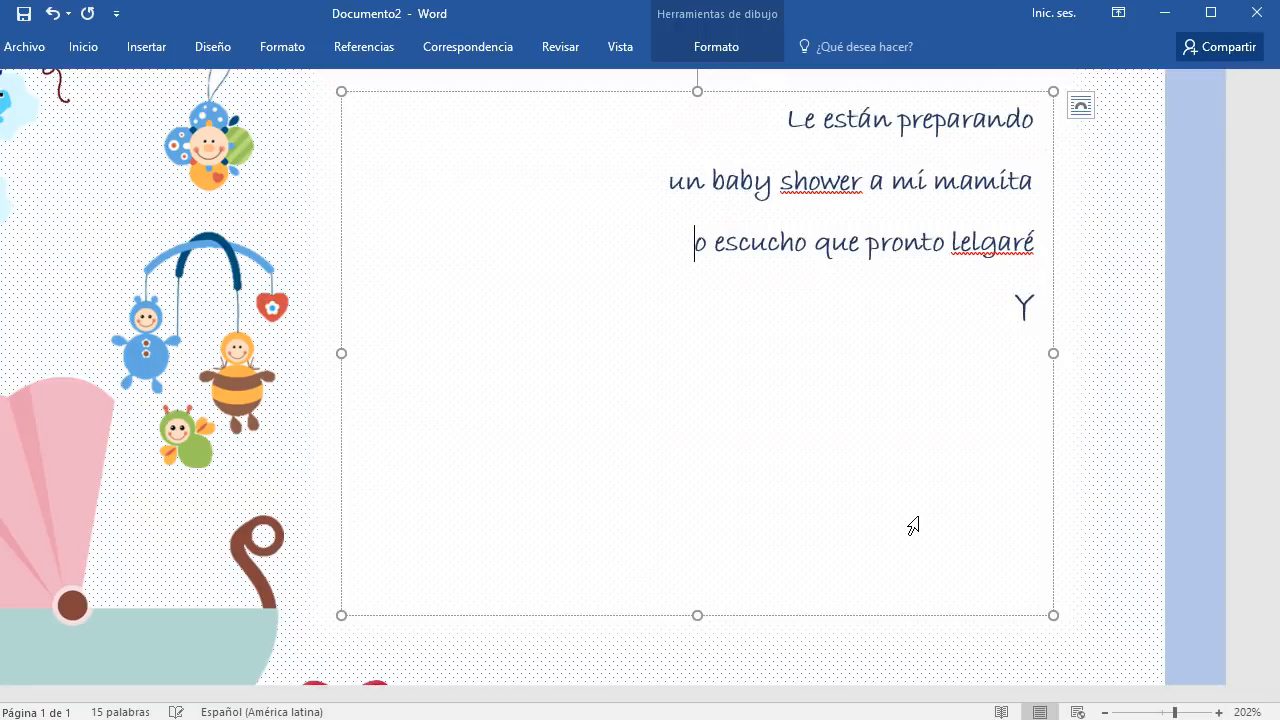
type("y")
Correct the misspelled word "lelgaré" in the third line to "llegaré"
key("Left")
key("BackSpace")
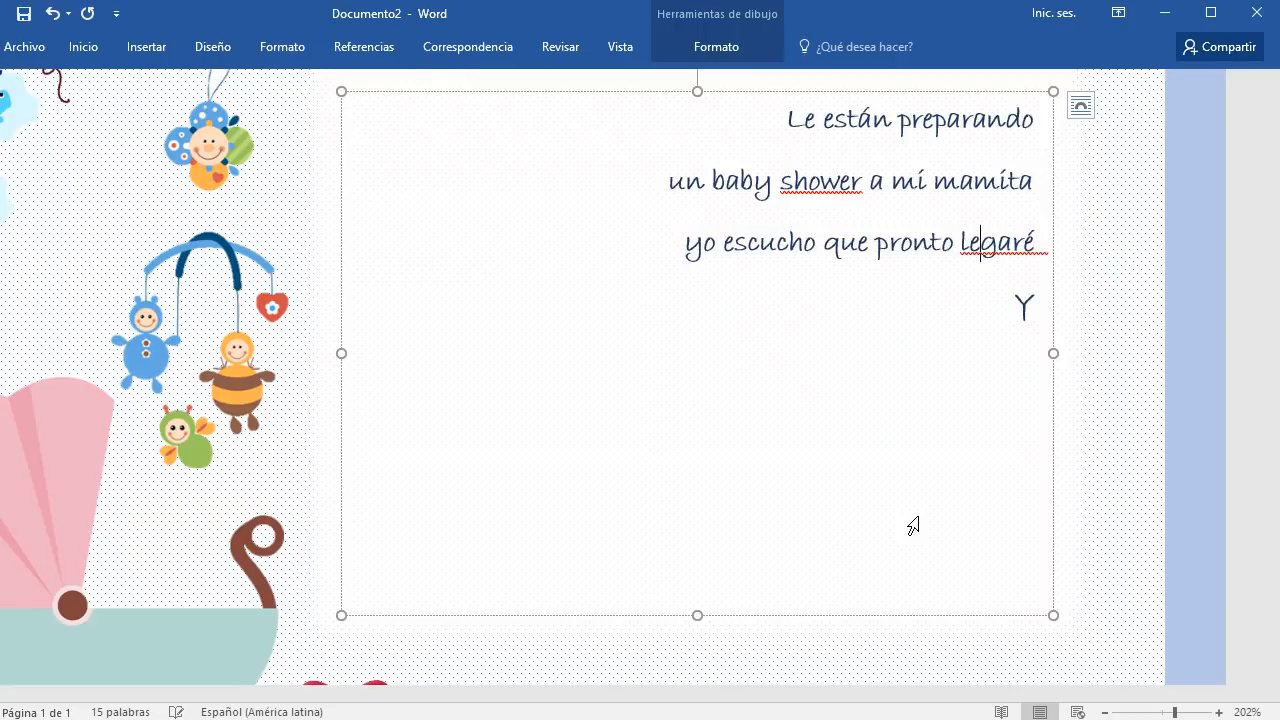
key("Left")
type("l")
Replace the capital "Y" on the fourth line with "y quieren que tenga muchos regalitos"
key("End")
key("BackSpace")
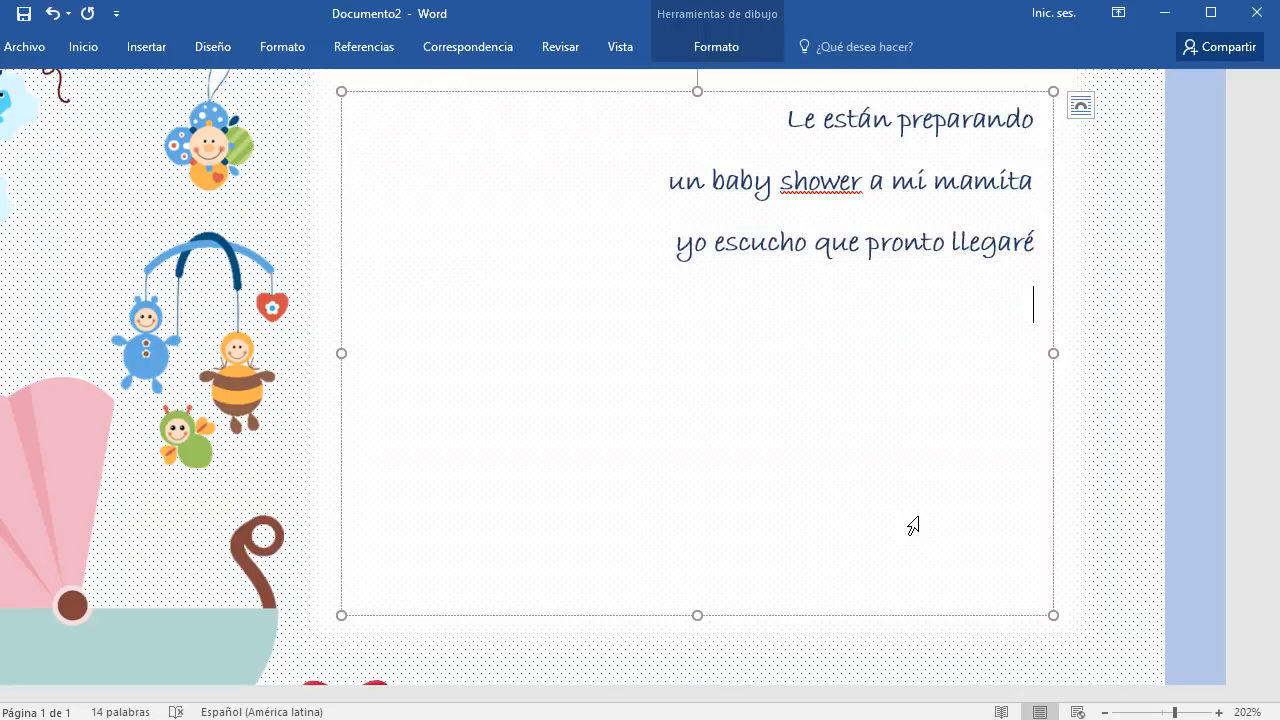
type("y quiere")
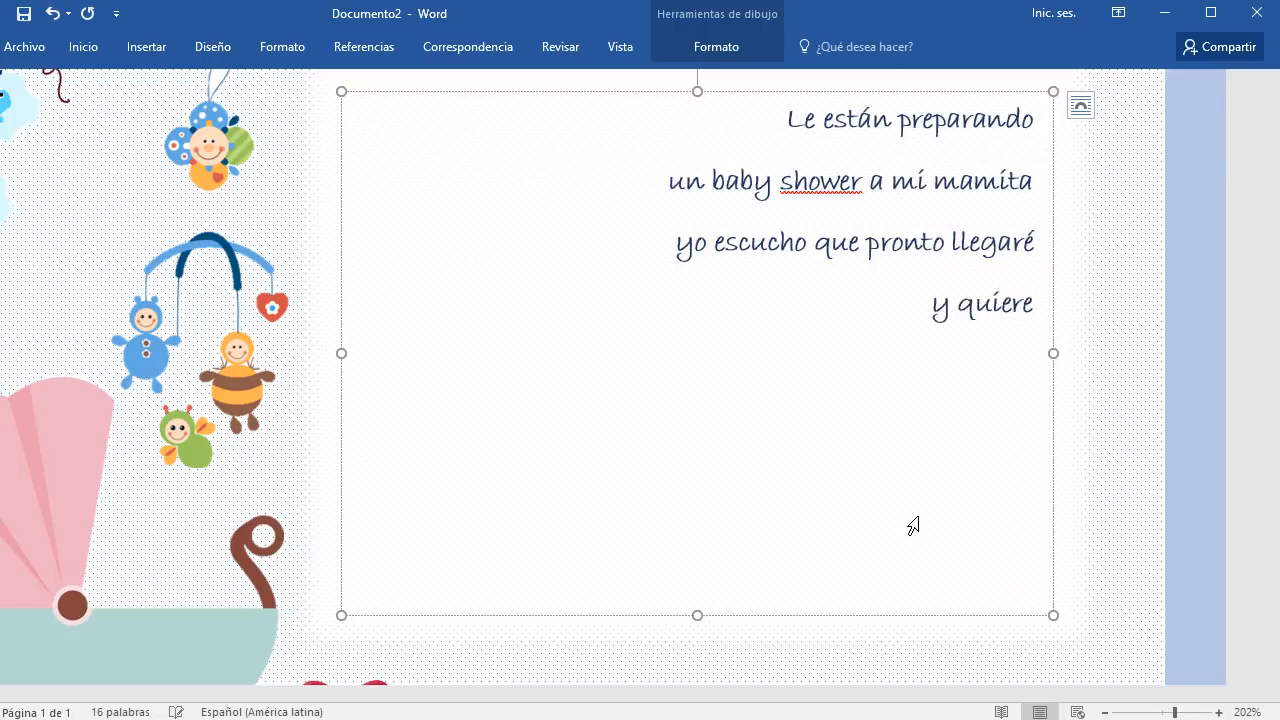
type("n que tenga mucho")
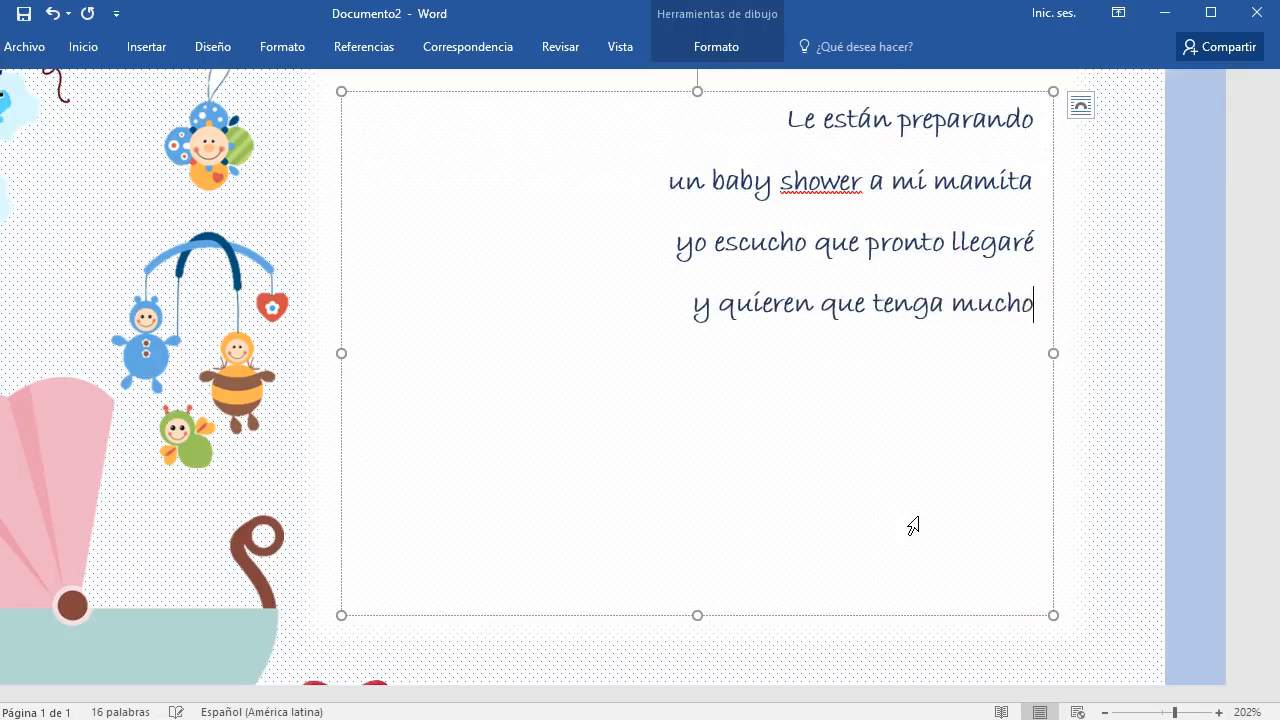
type("s regalitos")
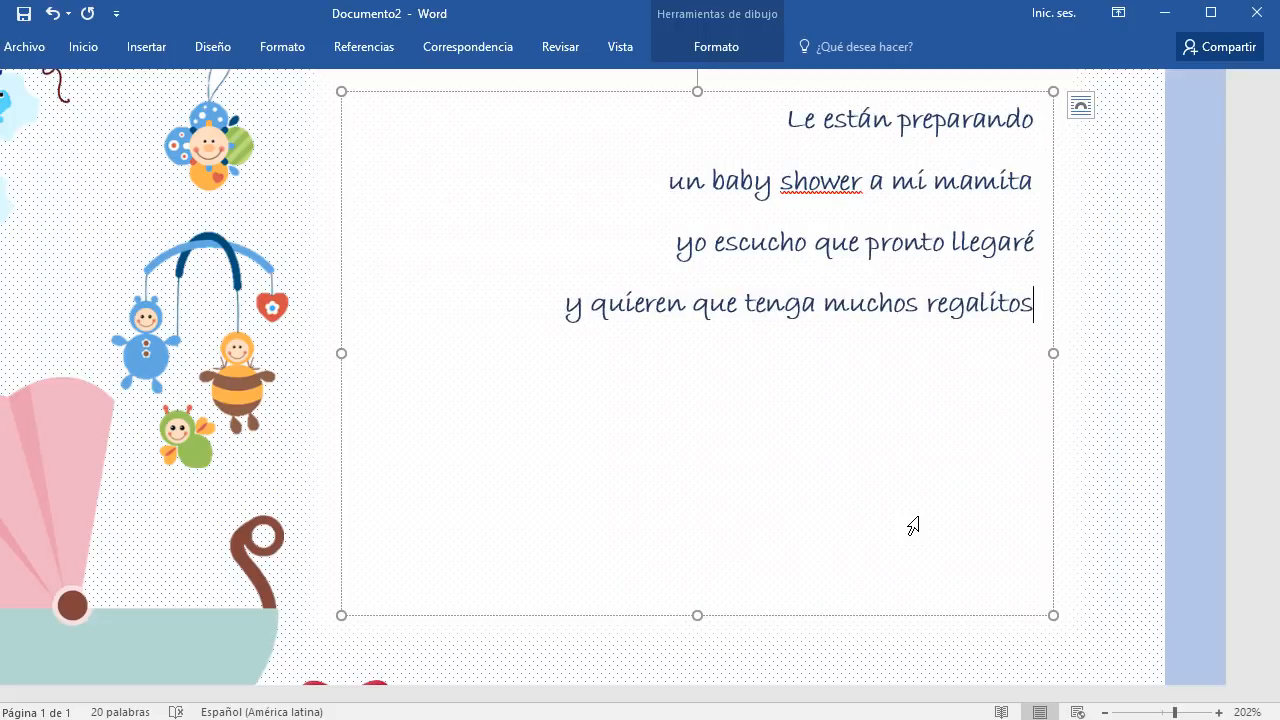
Add a fifth line to the invitation text reading "así que te invitamos cordialmente a nuestra fiesta"
key("Return")
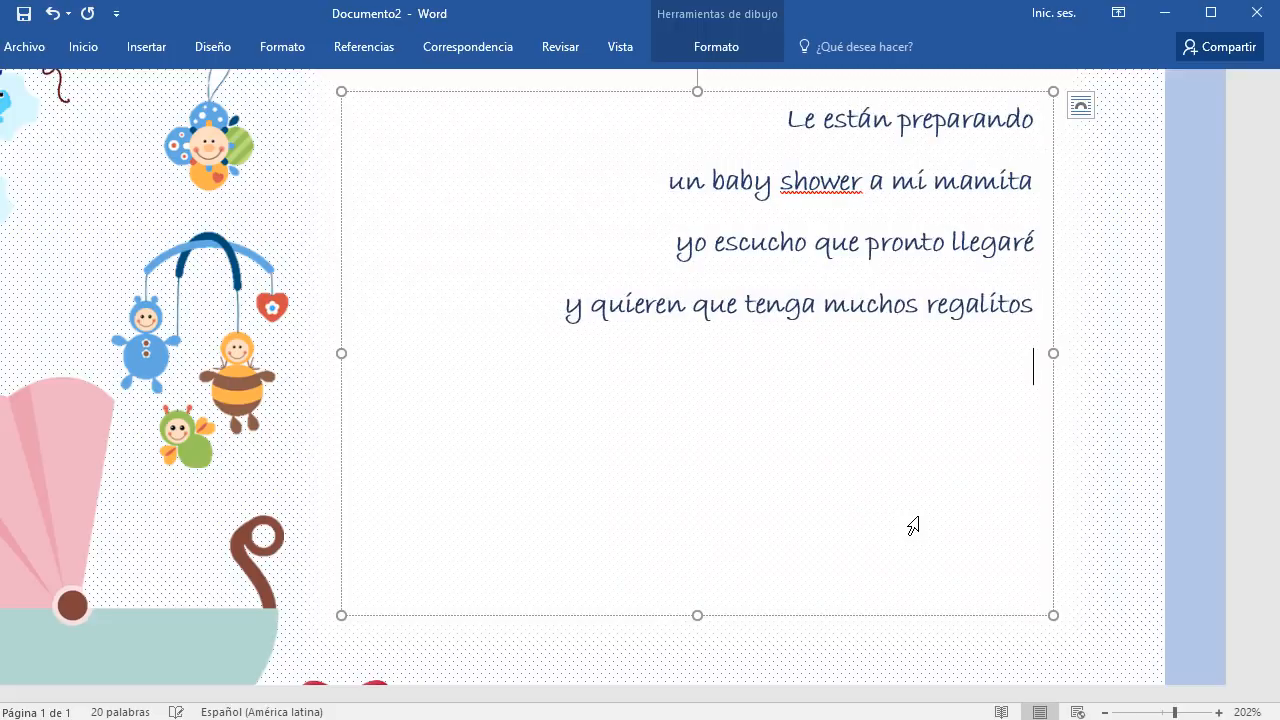
type("así que te invitamos ")
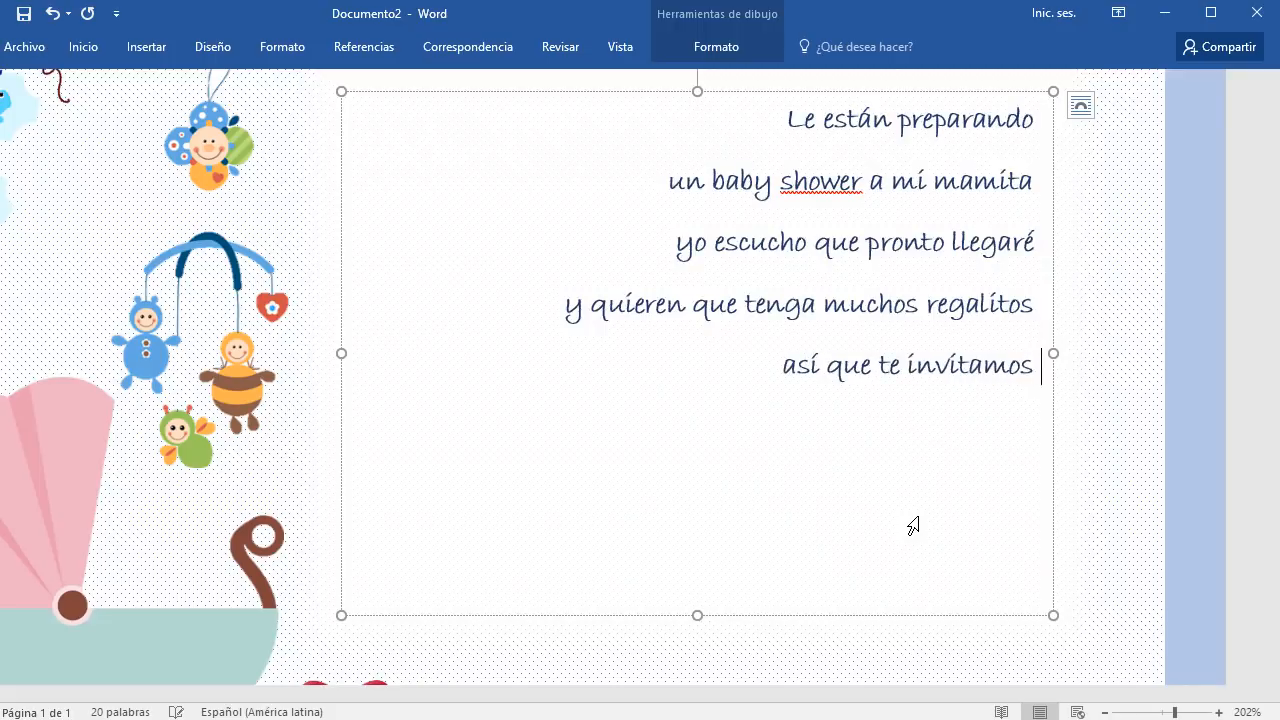
type("cordialmente")
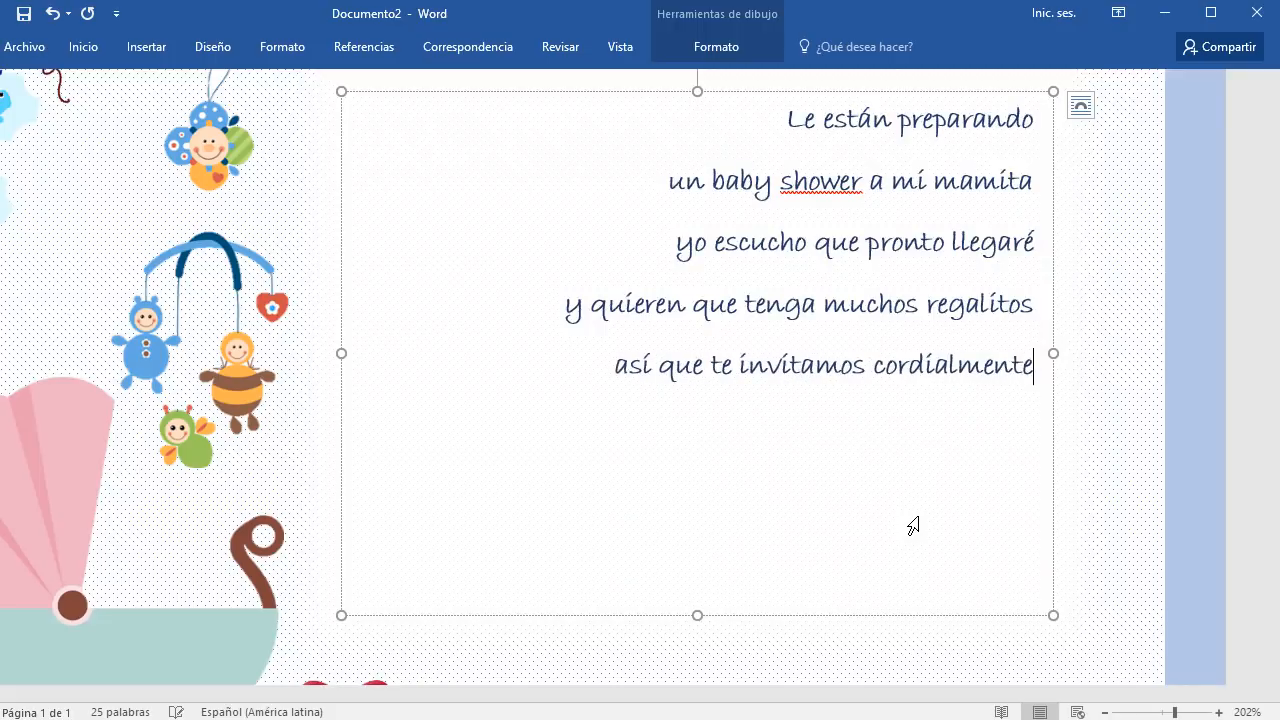
type(" a nuestra ")
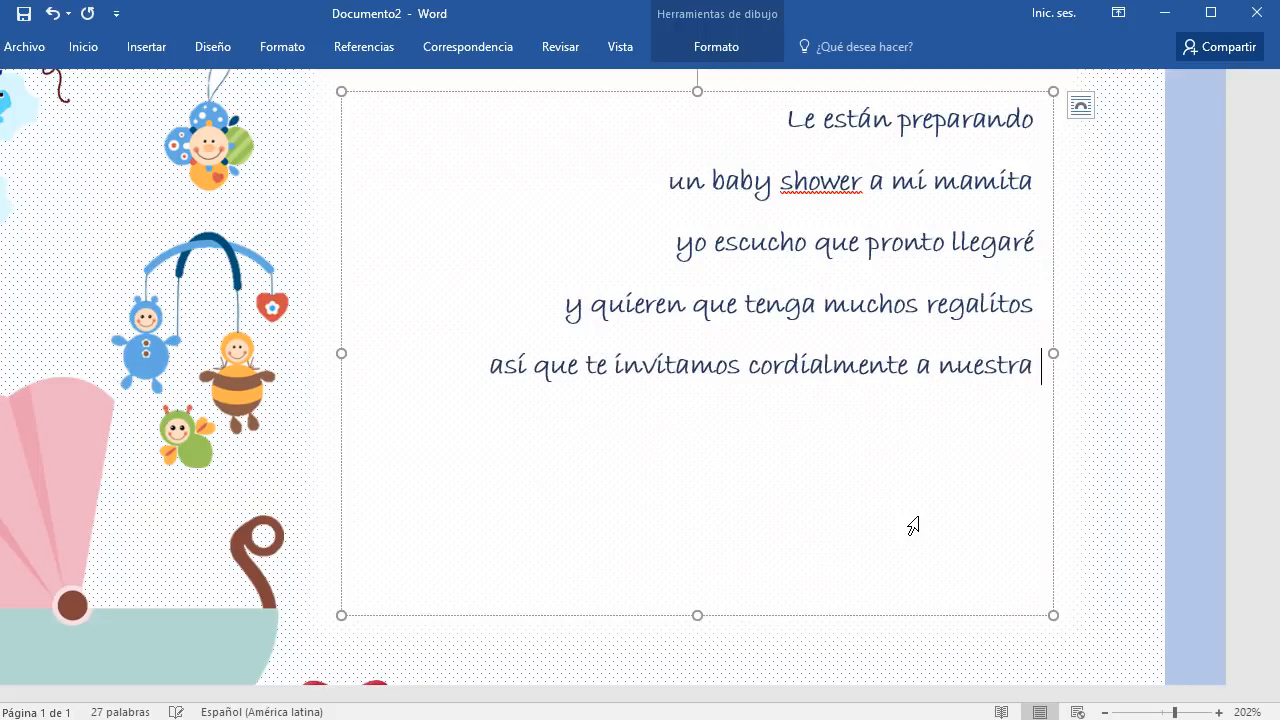
type("fiestano")
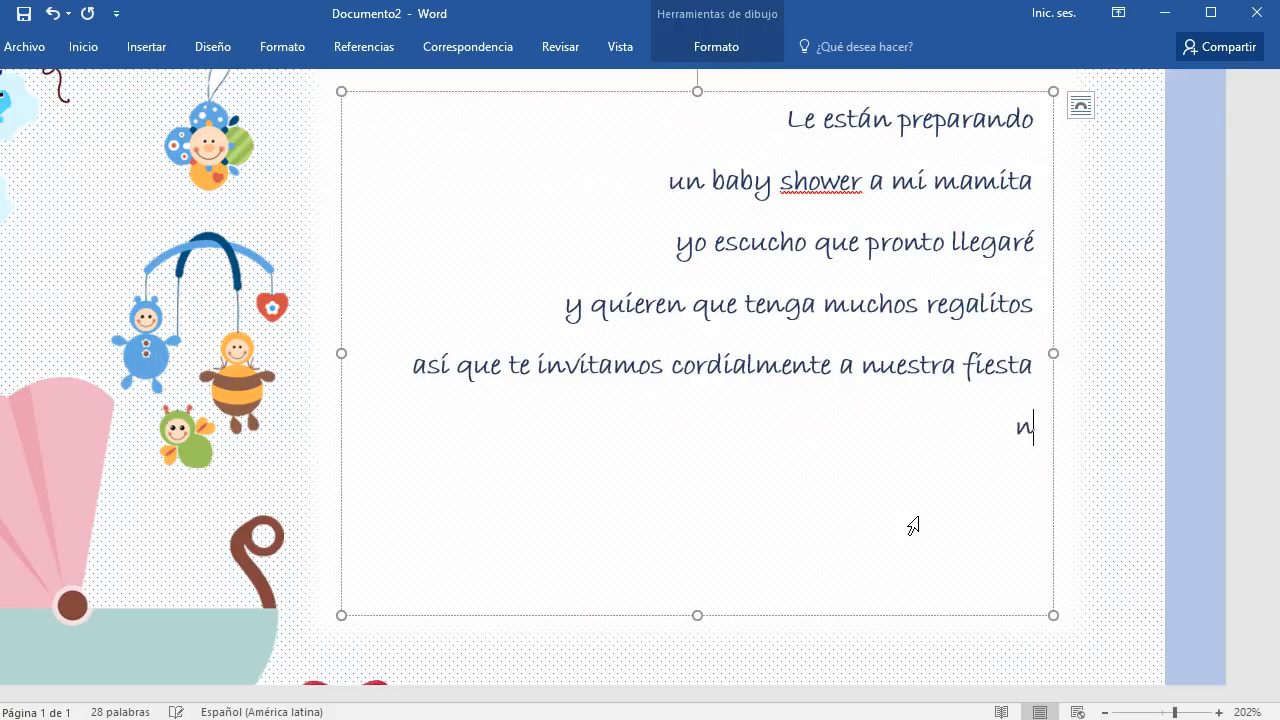
Write "¡ NO FALTES ¡" in capitals on its own line below the fiesta line
key("BackSpace")
key("BackSpace")
type("NO FALTES i")
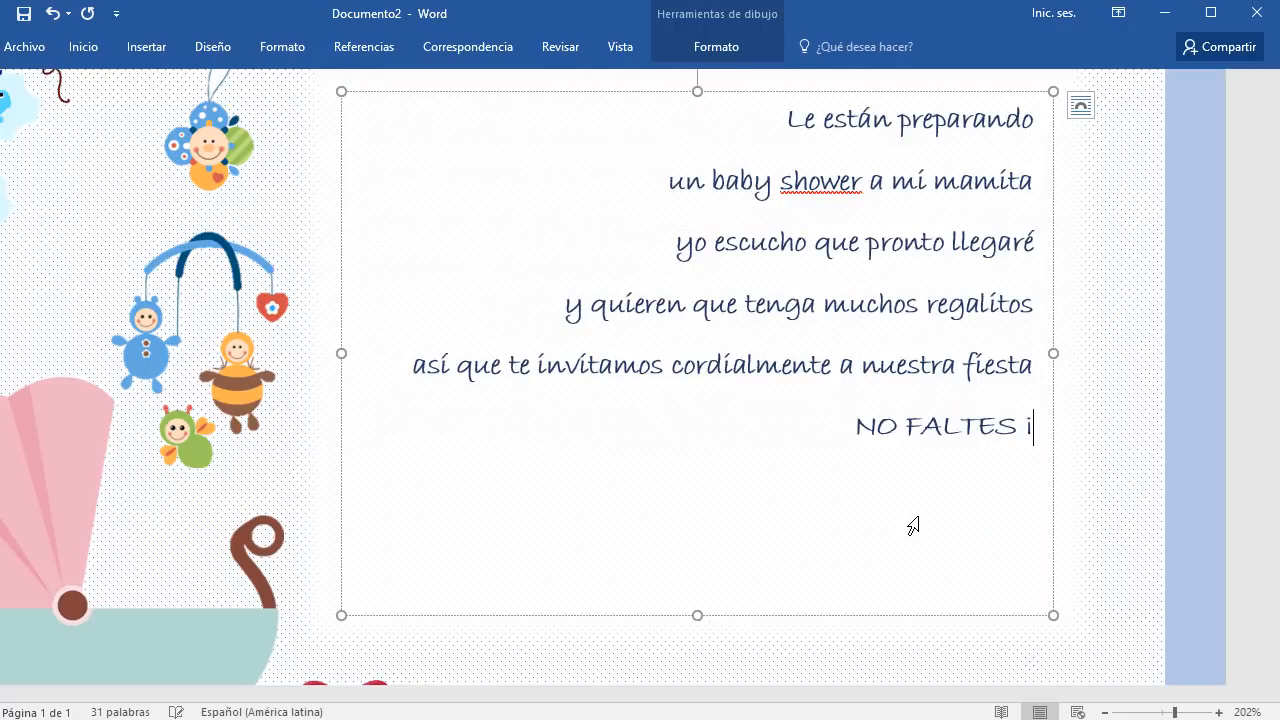
key("BackSpace")
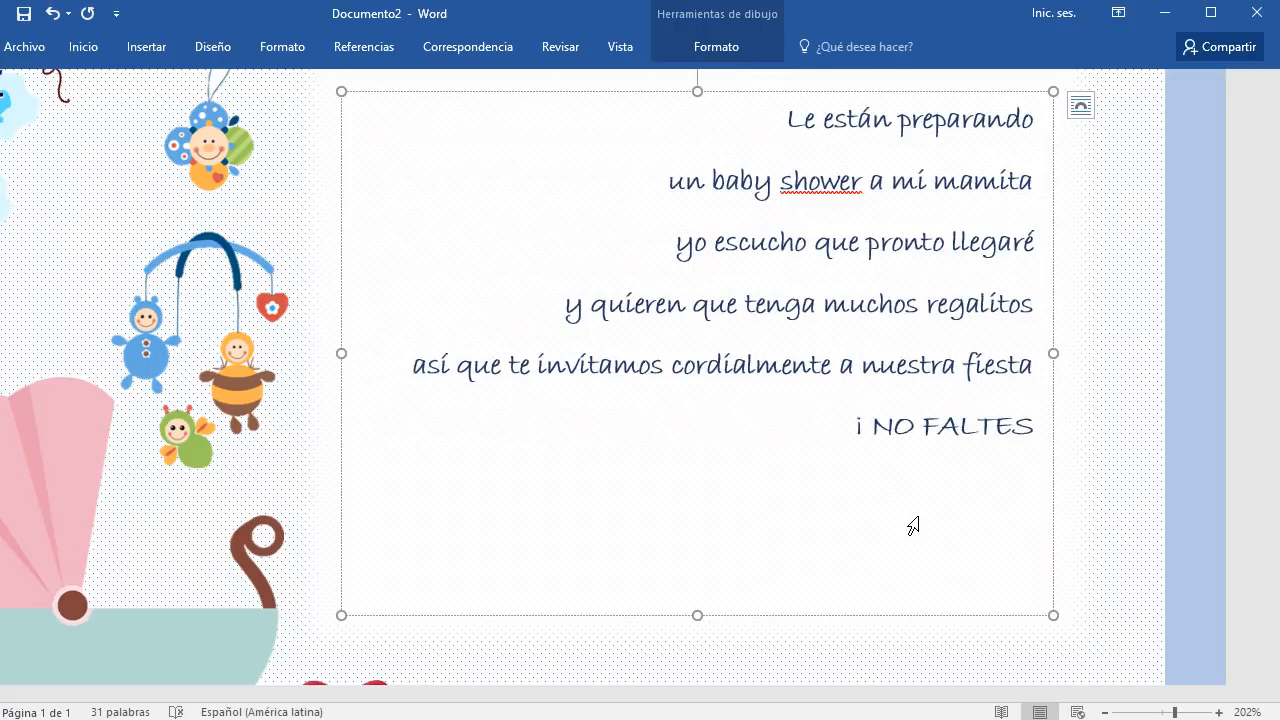
type("¡")
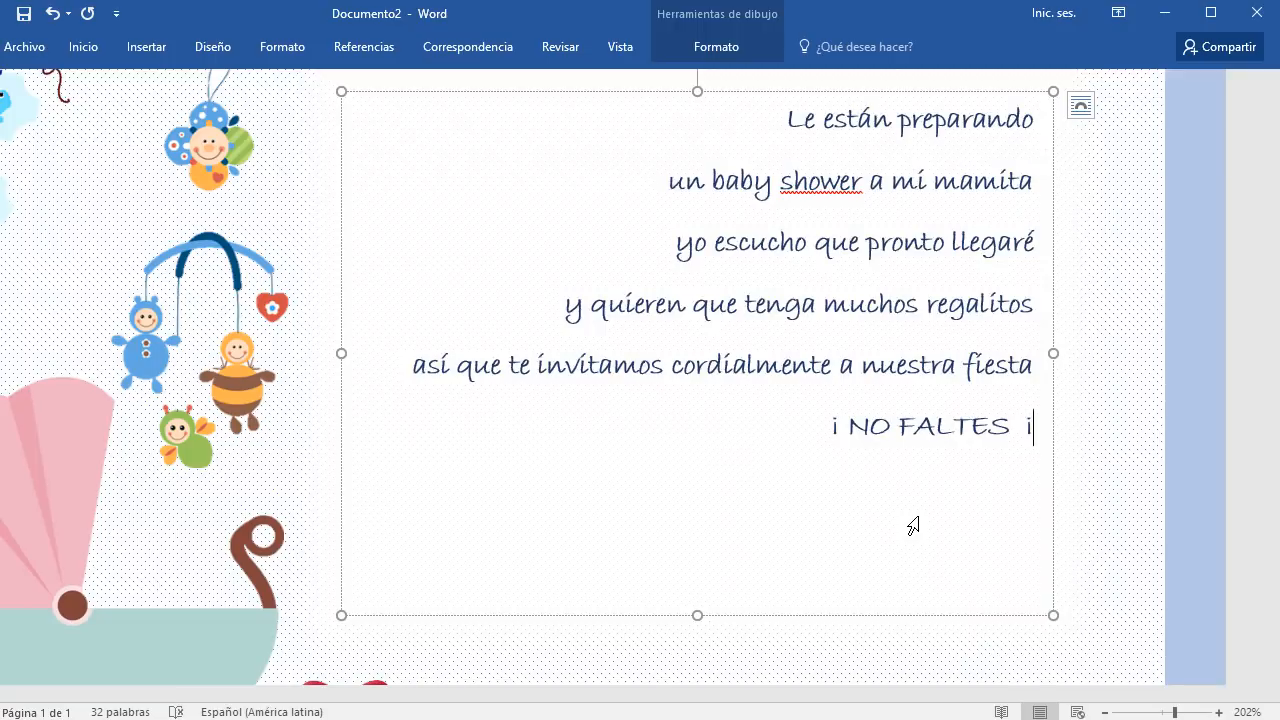
Increase the font size of the "¡ NO FALTES ¡" line to 12
triple_click(913, 525)
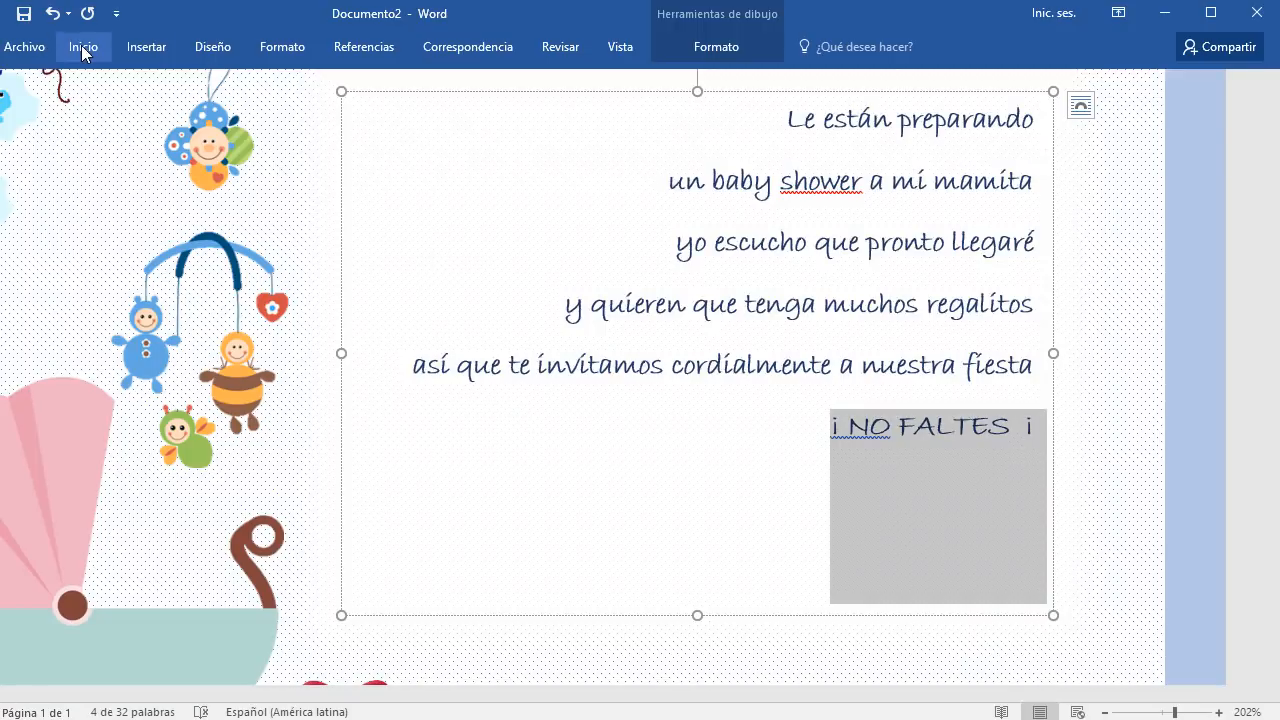
left_click(83, 50)
left_click(312, 86)
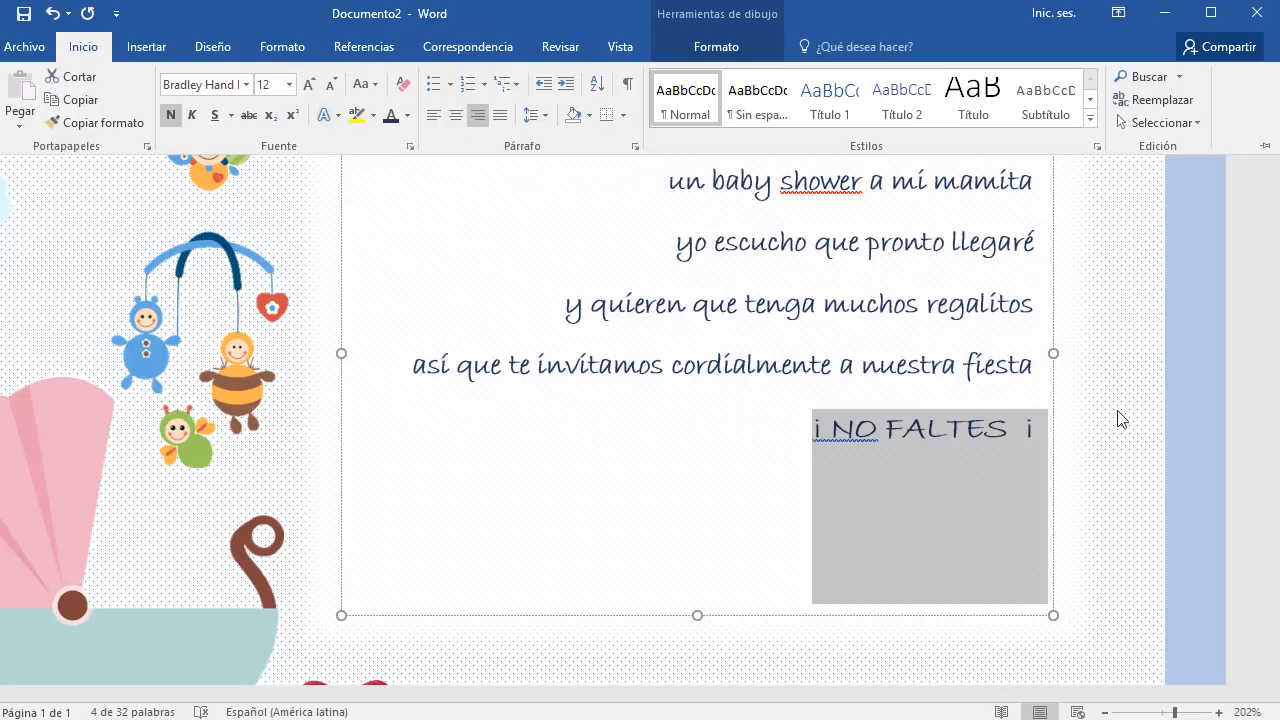
left_click(1250, 458)
left_click(1243, 460)
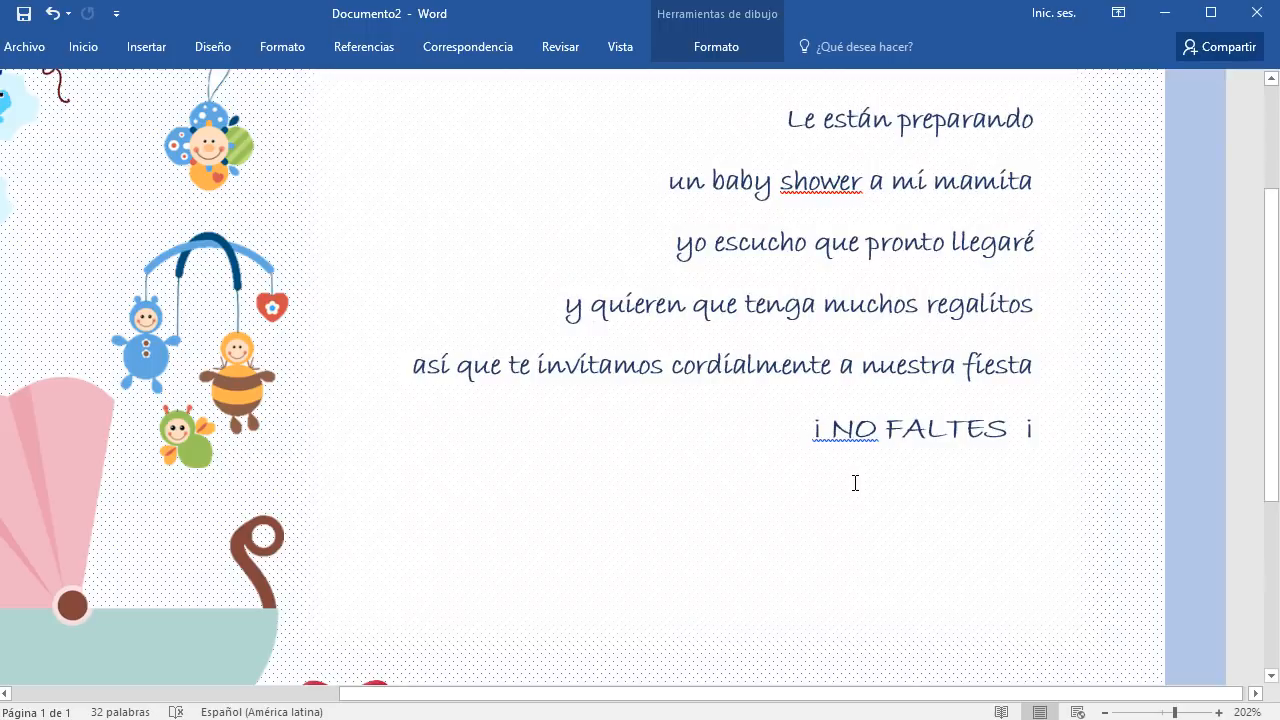
Add the line "Baby Shower en Honor a:" followed by an empty line, and extend the text box's lower edge downward
left_click(896, 437)
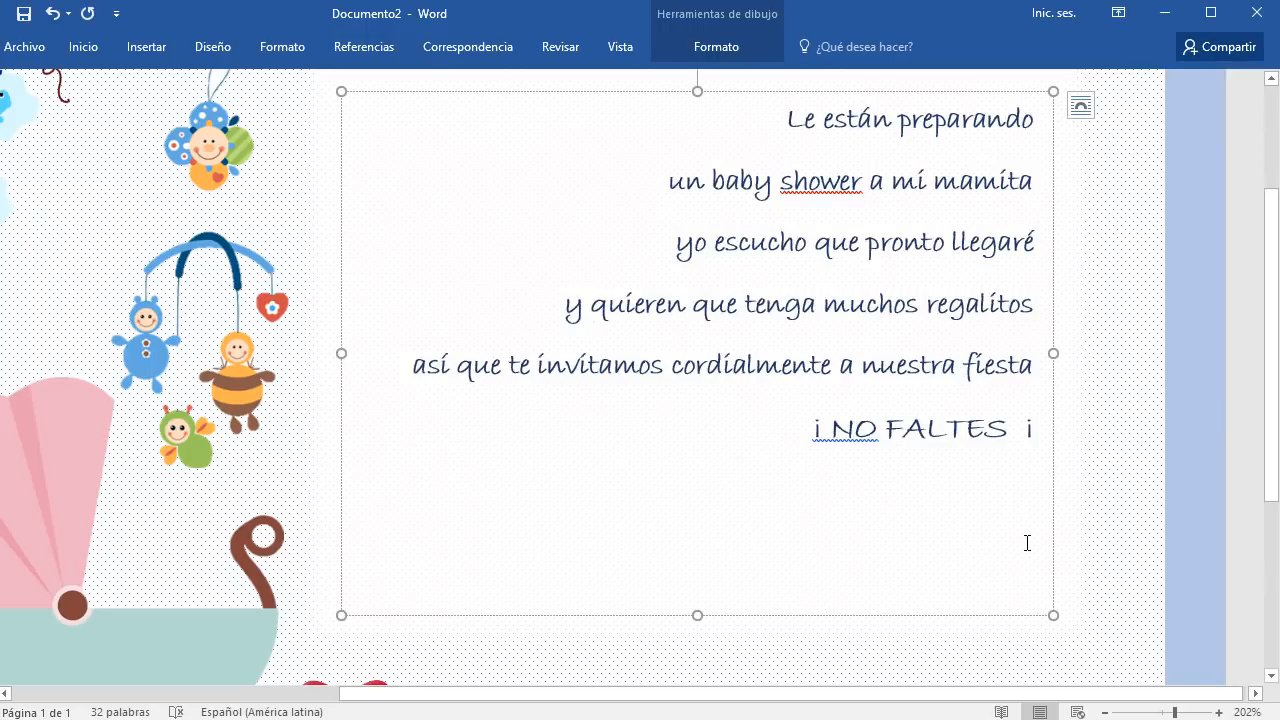
key("Return")
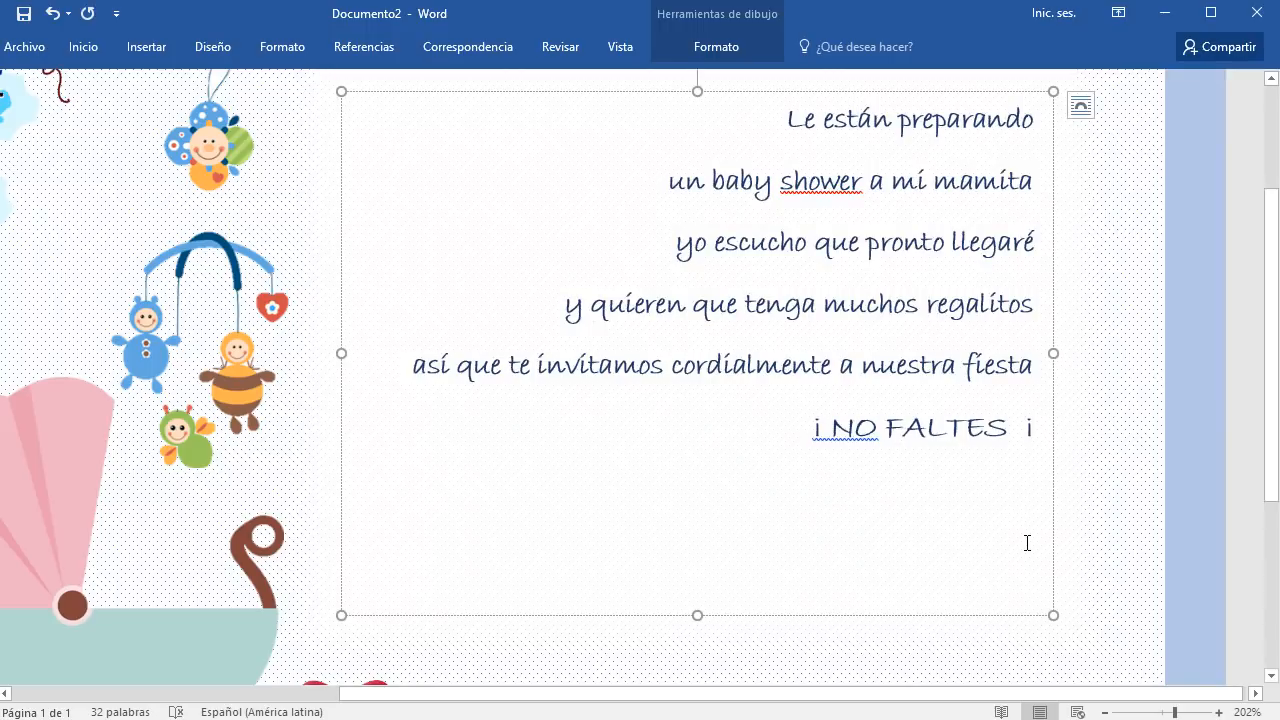
type("Bab")
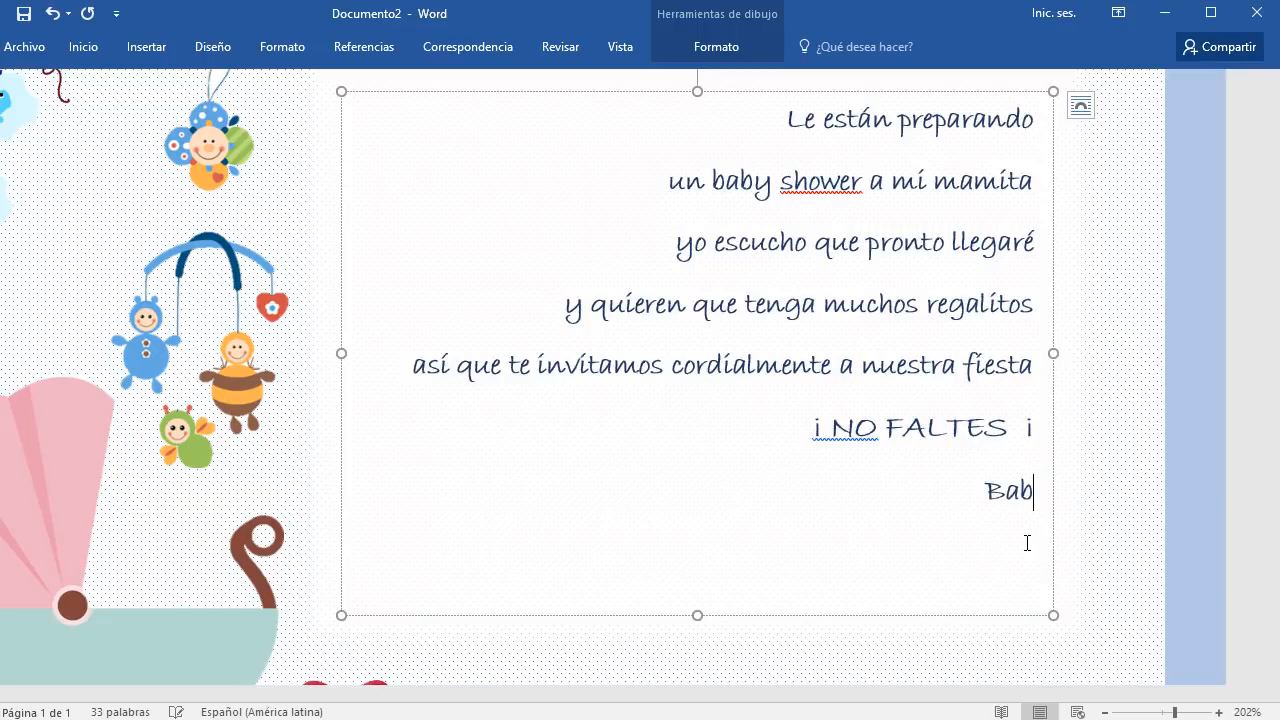
type("y Shower")
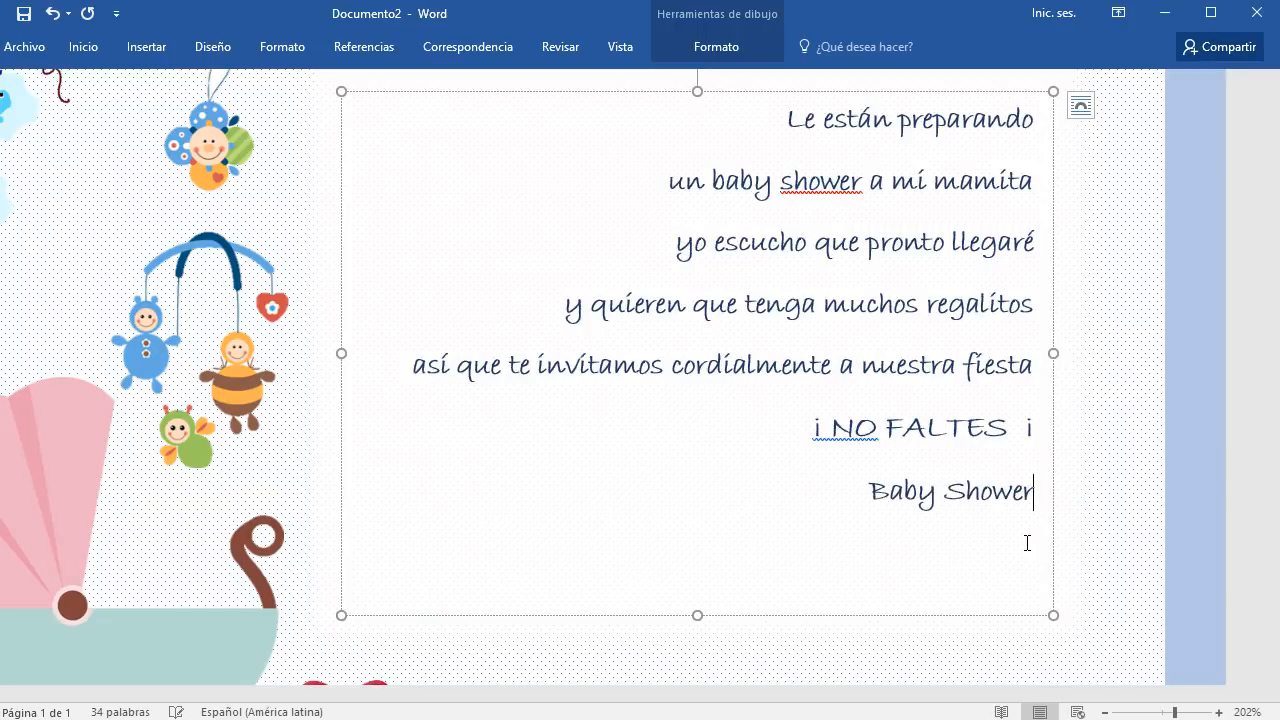
type(" en Honor a:")
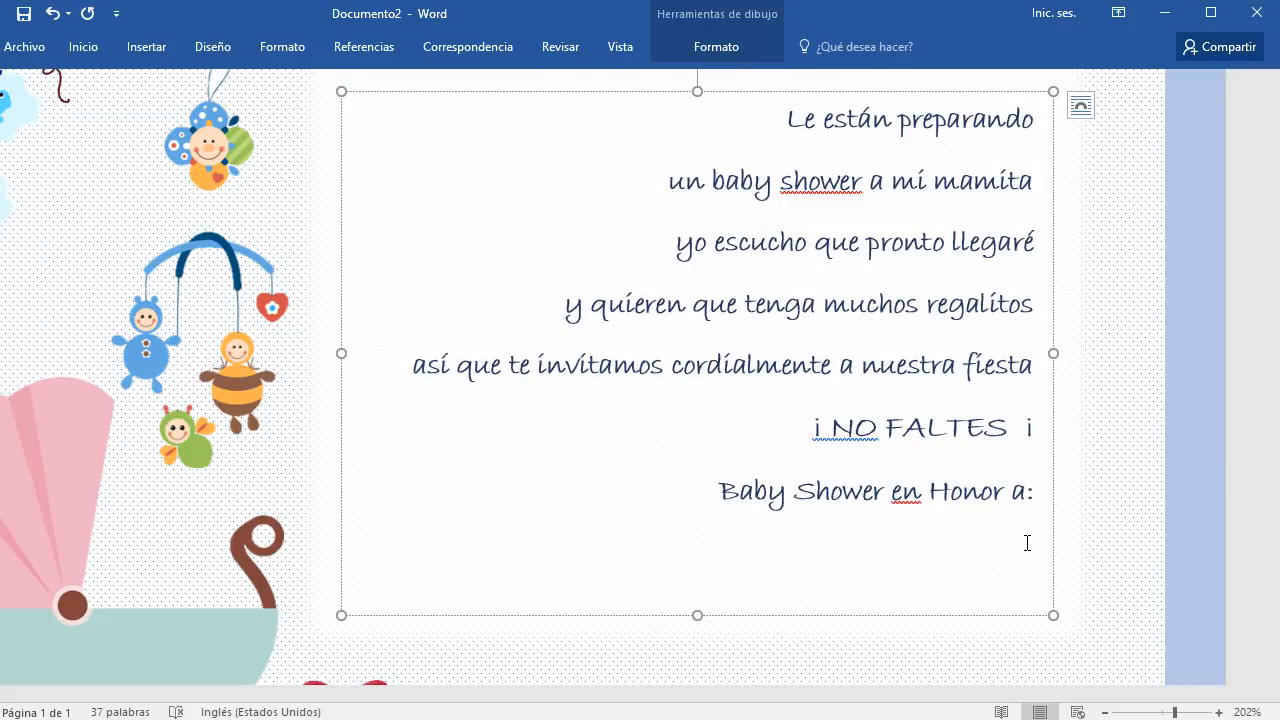
key("Return")
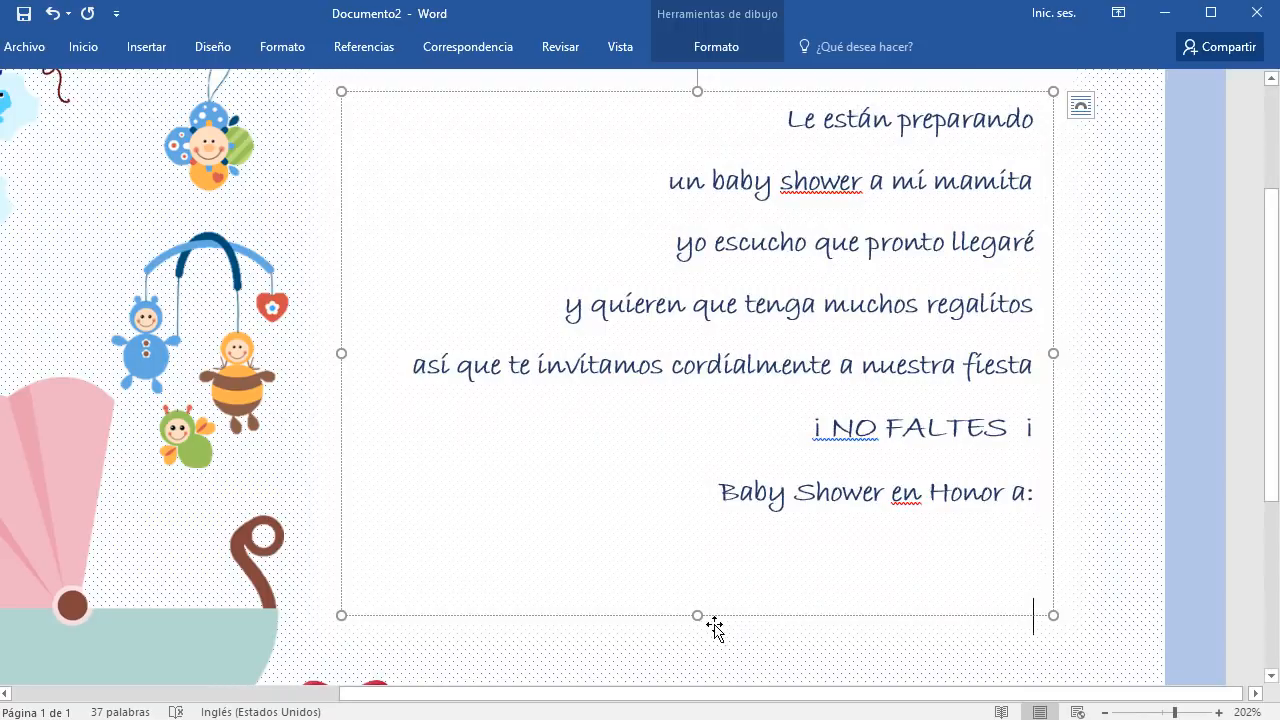
left_click_drag(697, 615, 694, 657)
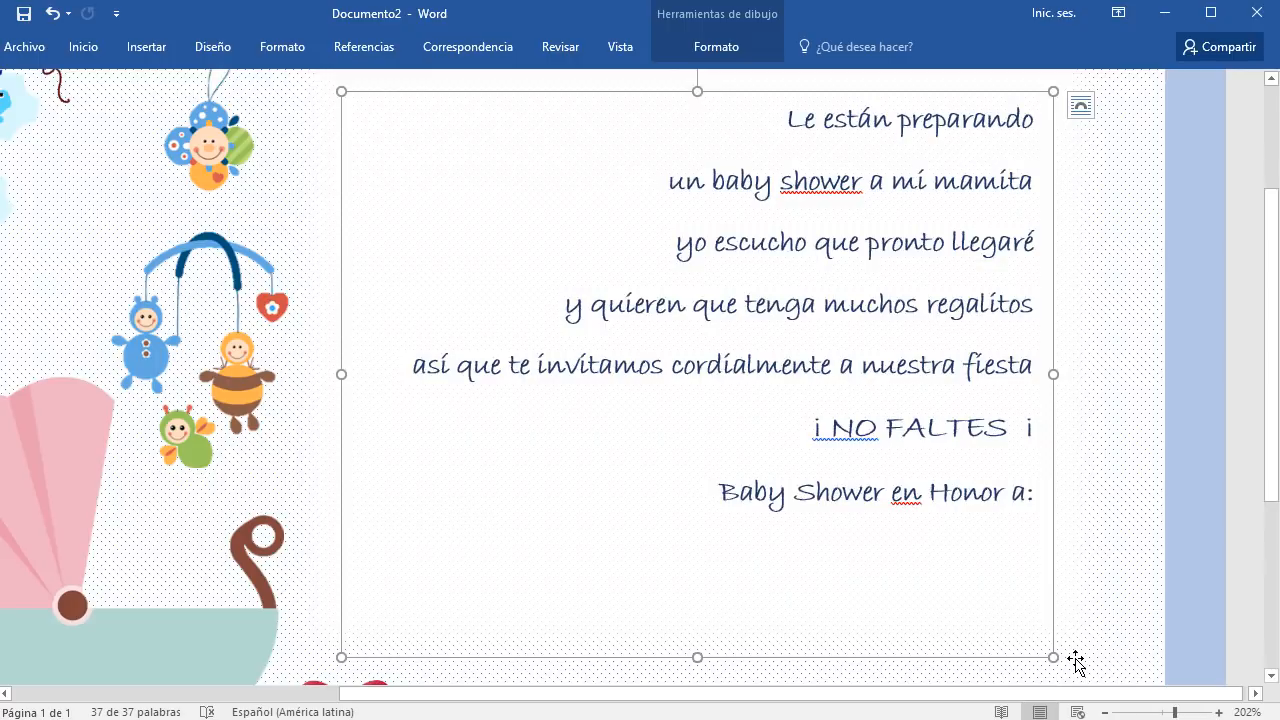
Write "El día" and "en" on the last line of the text box, each followed by an underscore blank for filling in
scroll(1030, 640, "down", 3)
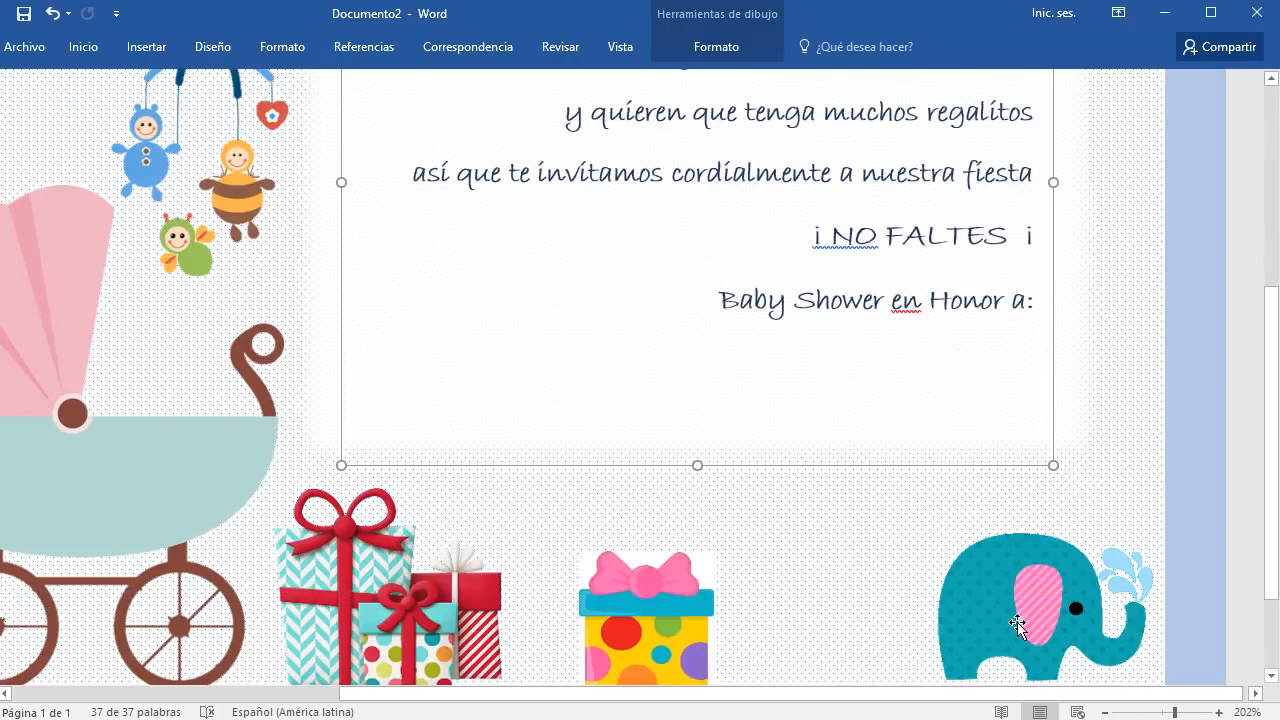
double_click(1006, 397)
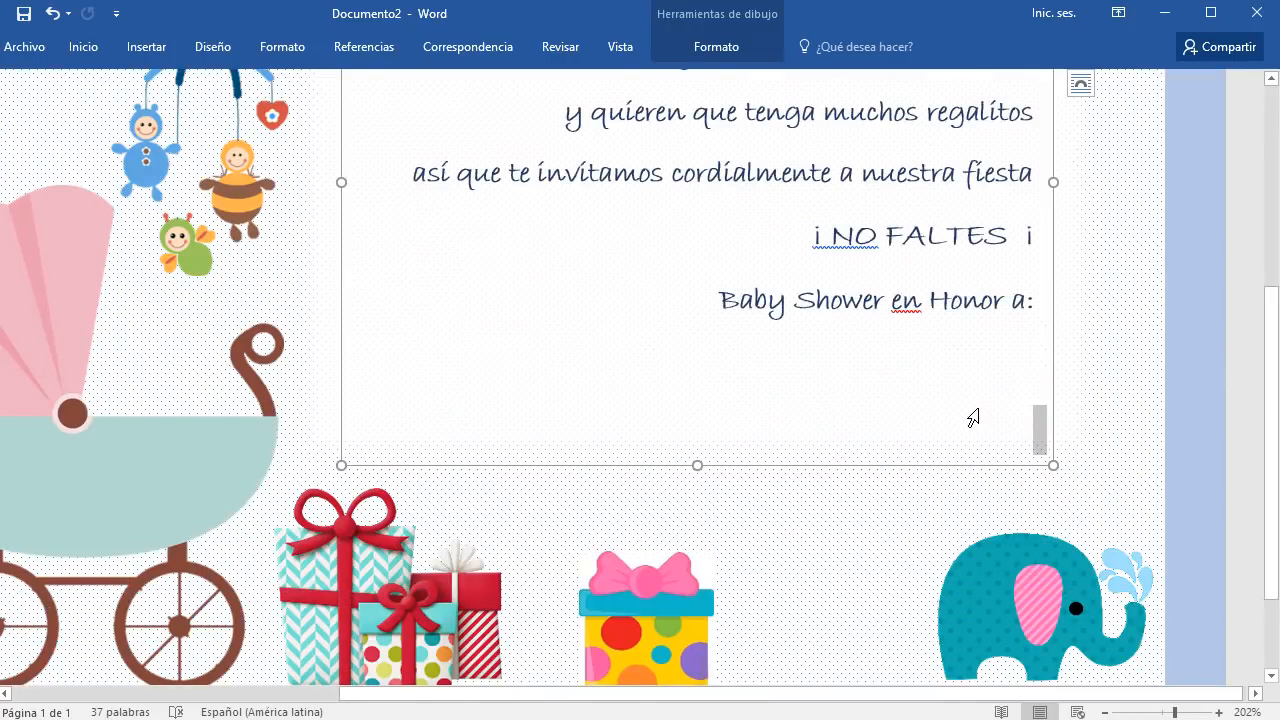
left_click(1034, 366)
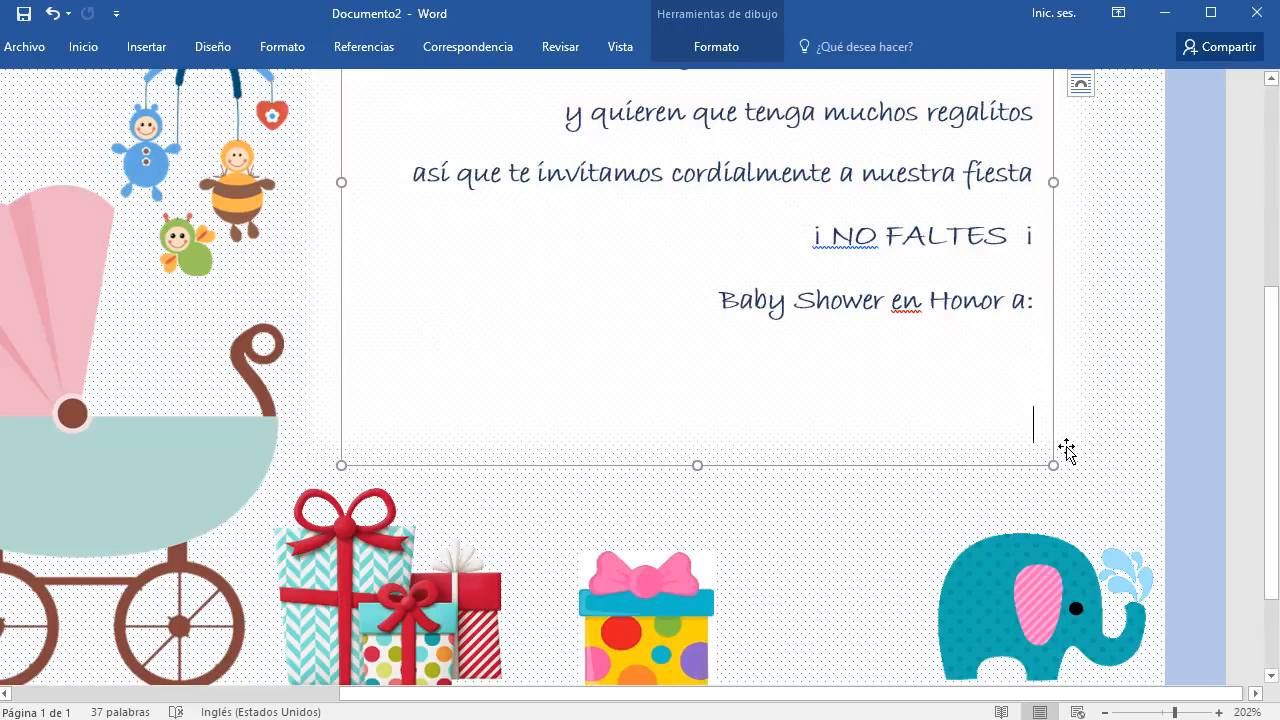
type("El día")
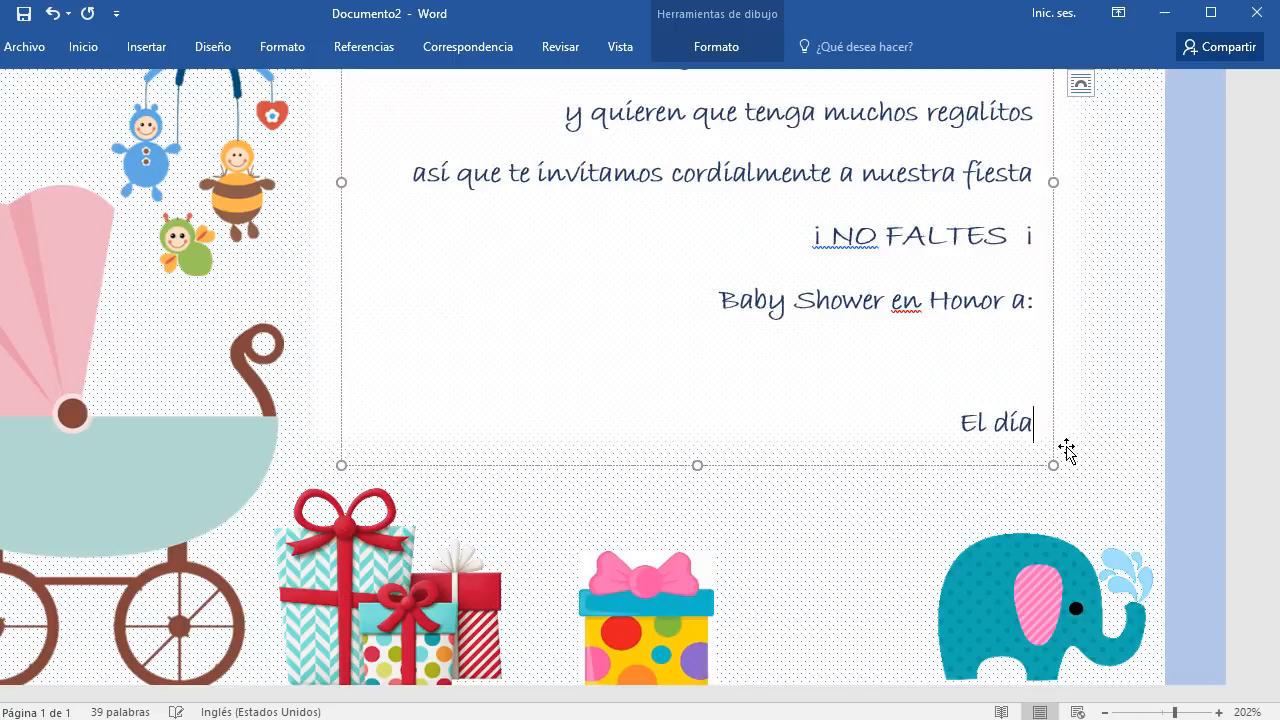
type(":")
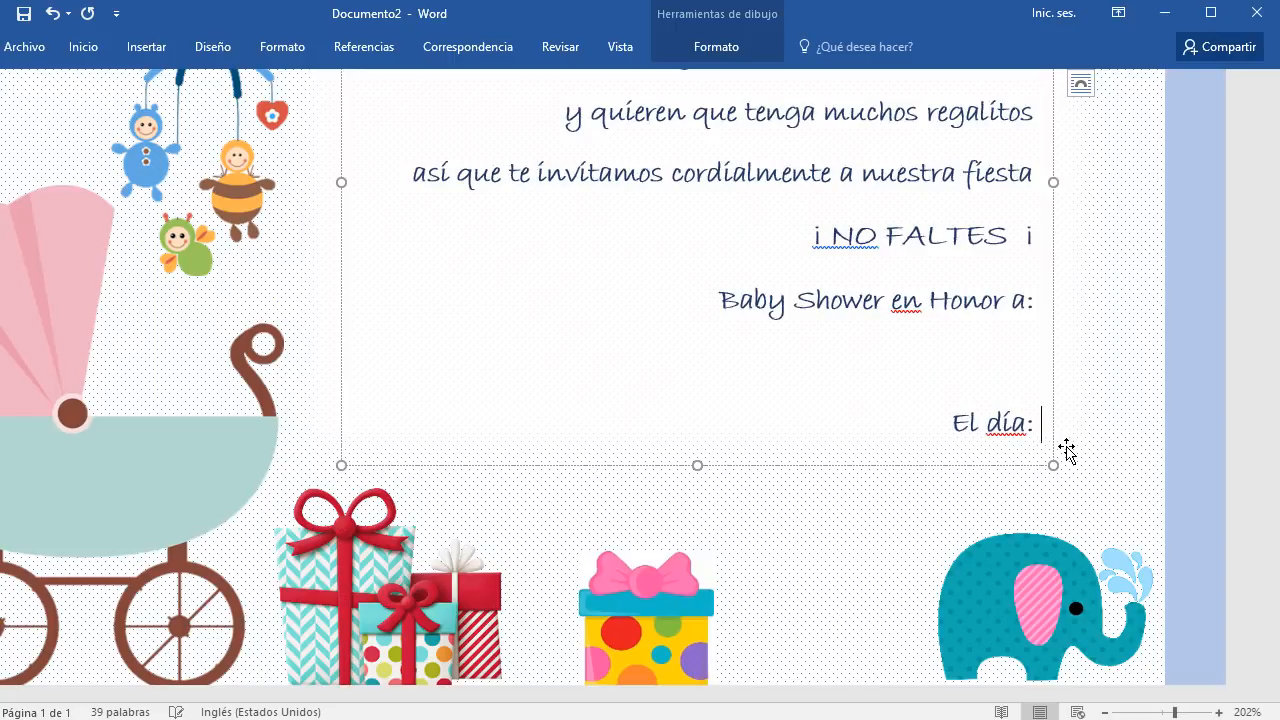
key("BackSpace")
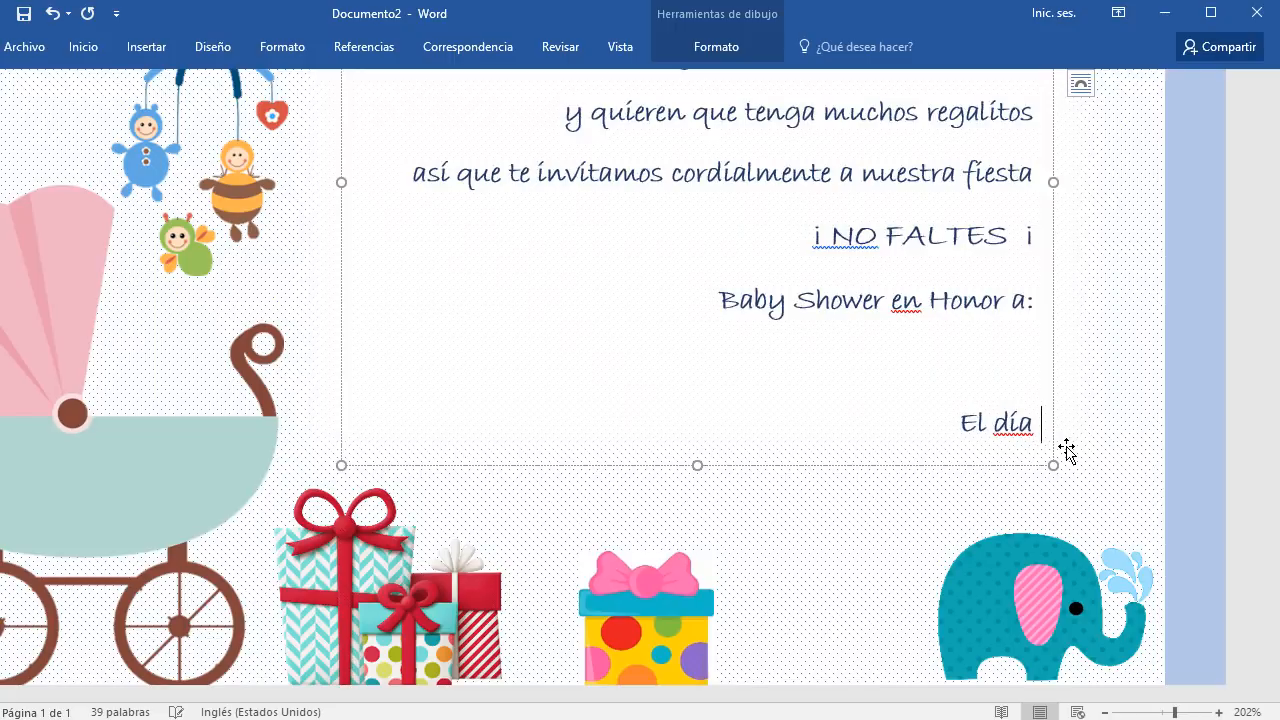
type("___")
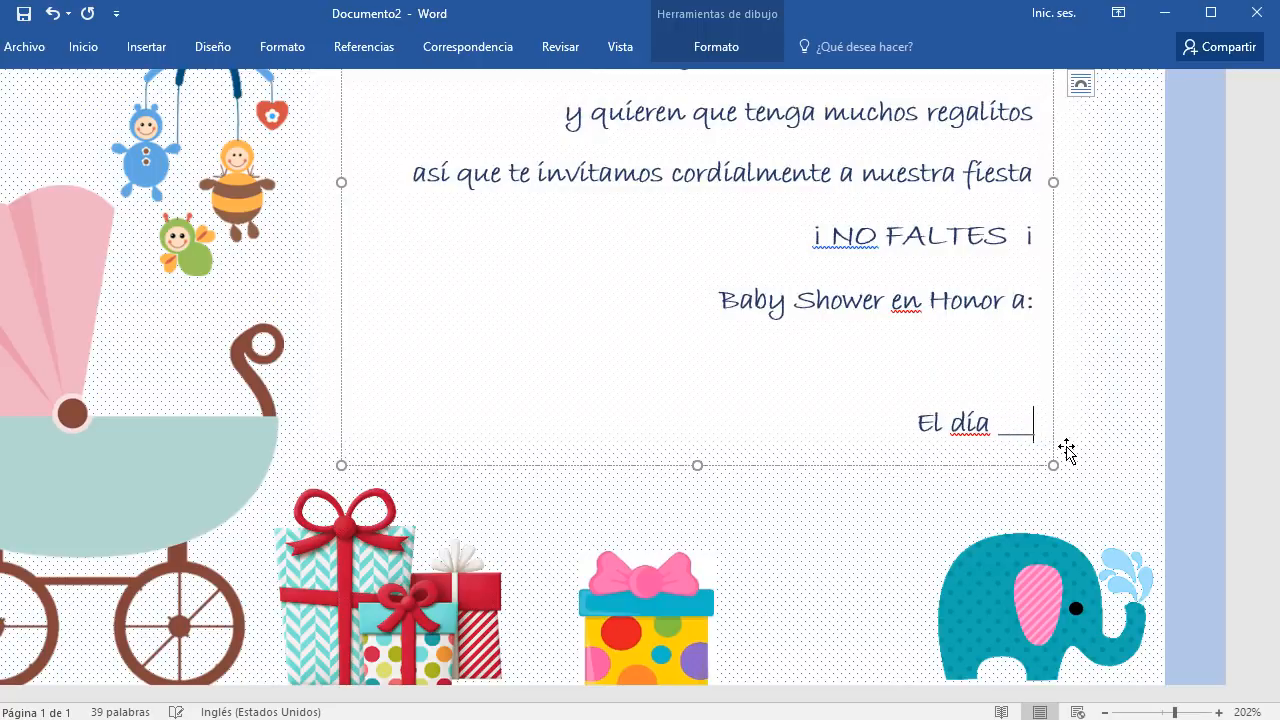
type("_______________")
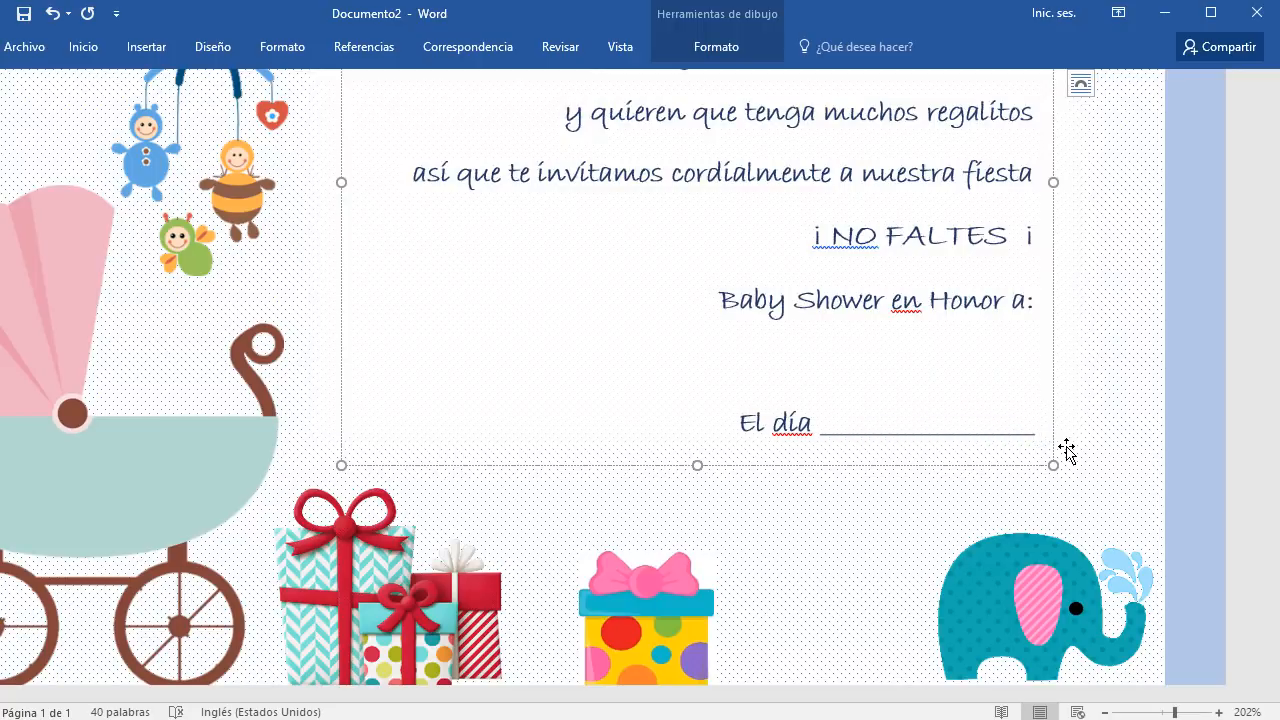
type(" en ___________________")
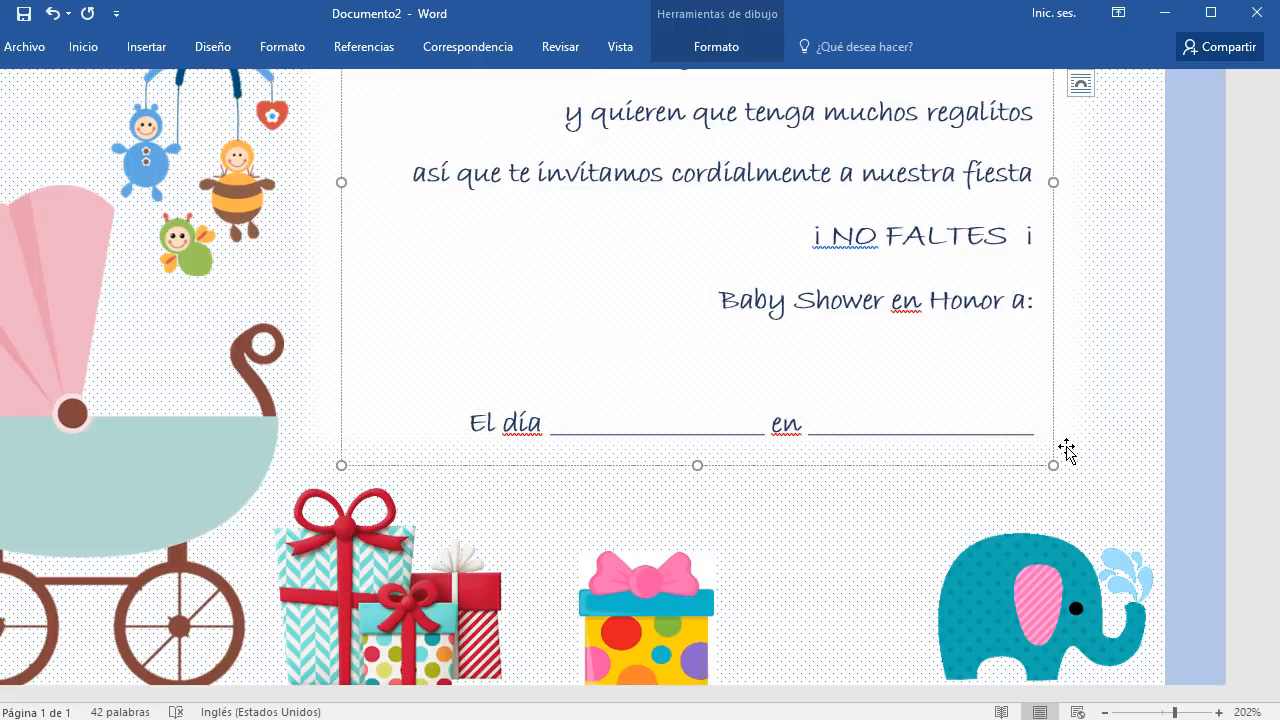
type("_______")
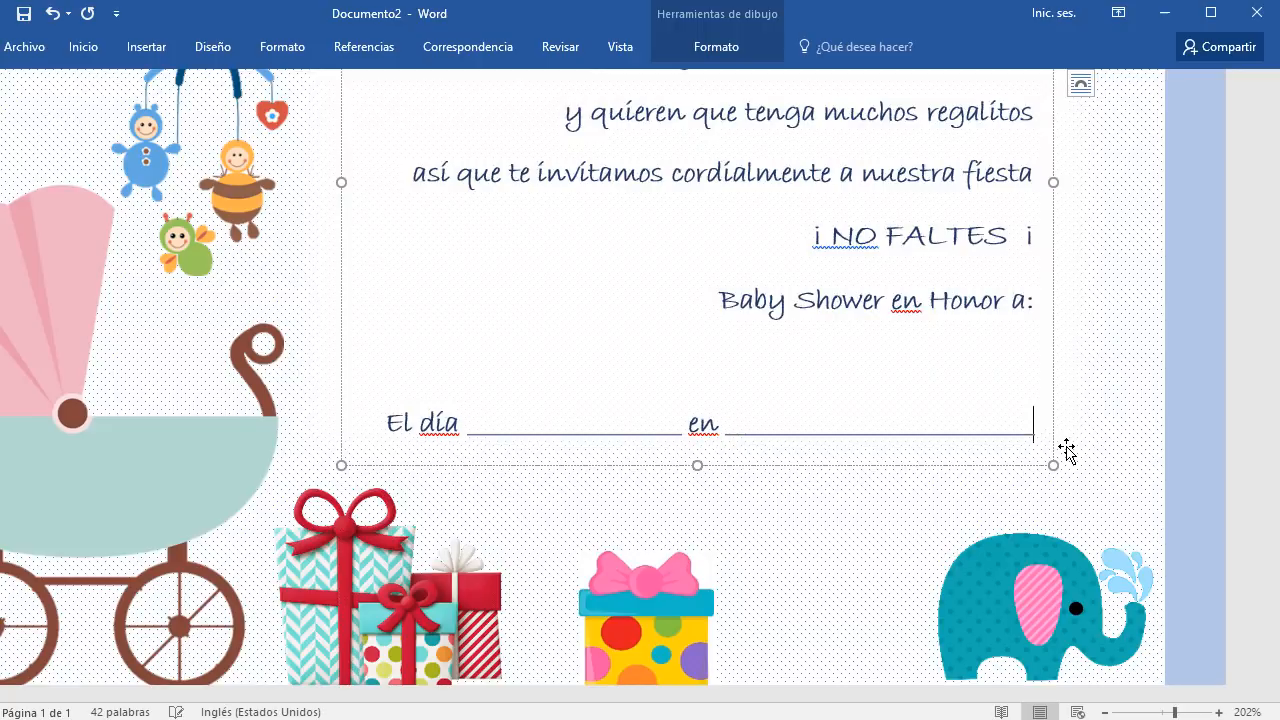
double_click(961, 356)
left_click(146, 46)
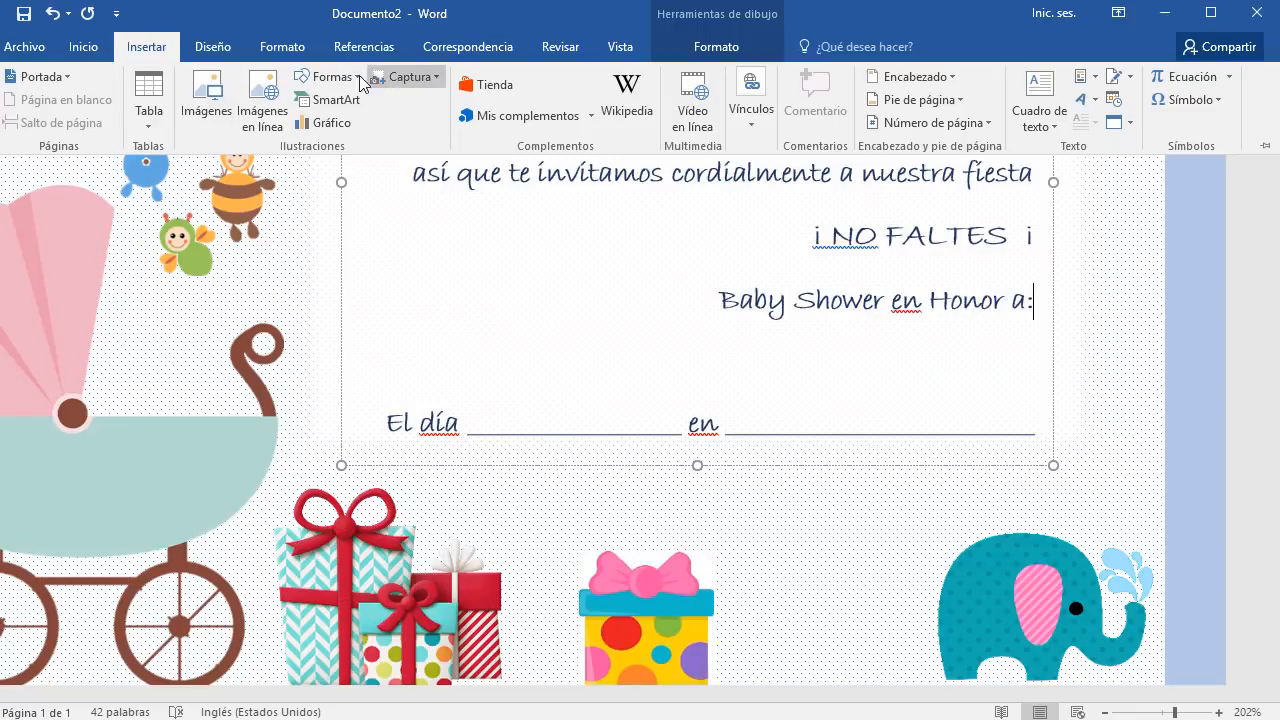
left_click(340, 80)
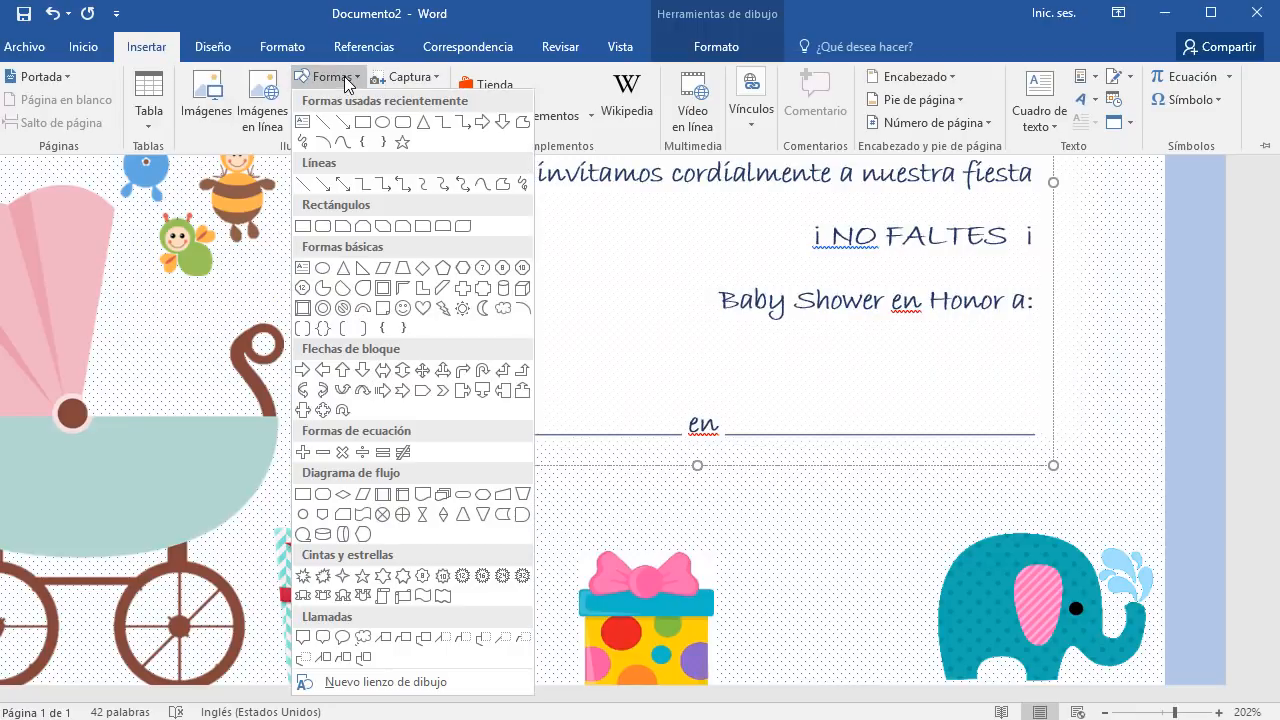
left_click(306, 188)
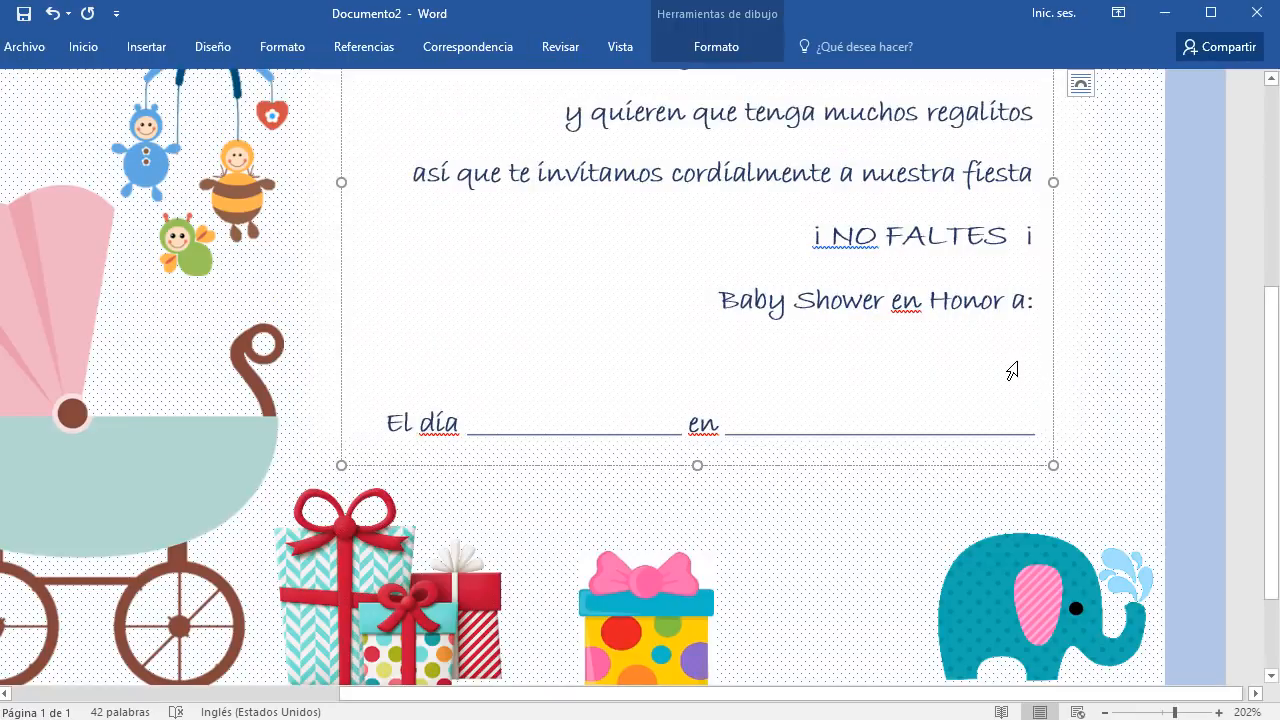
Fill the empty line below "Baby Shower en Honor a:" with a full-width underscore blank for the honoree's name
left_click(1012, 370)
type("______________________________")
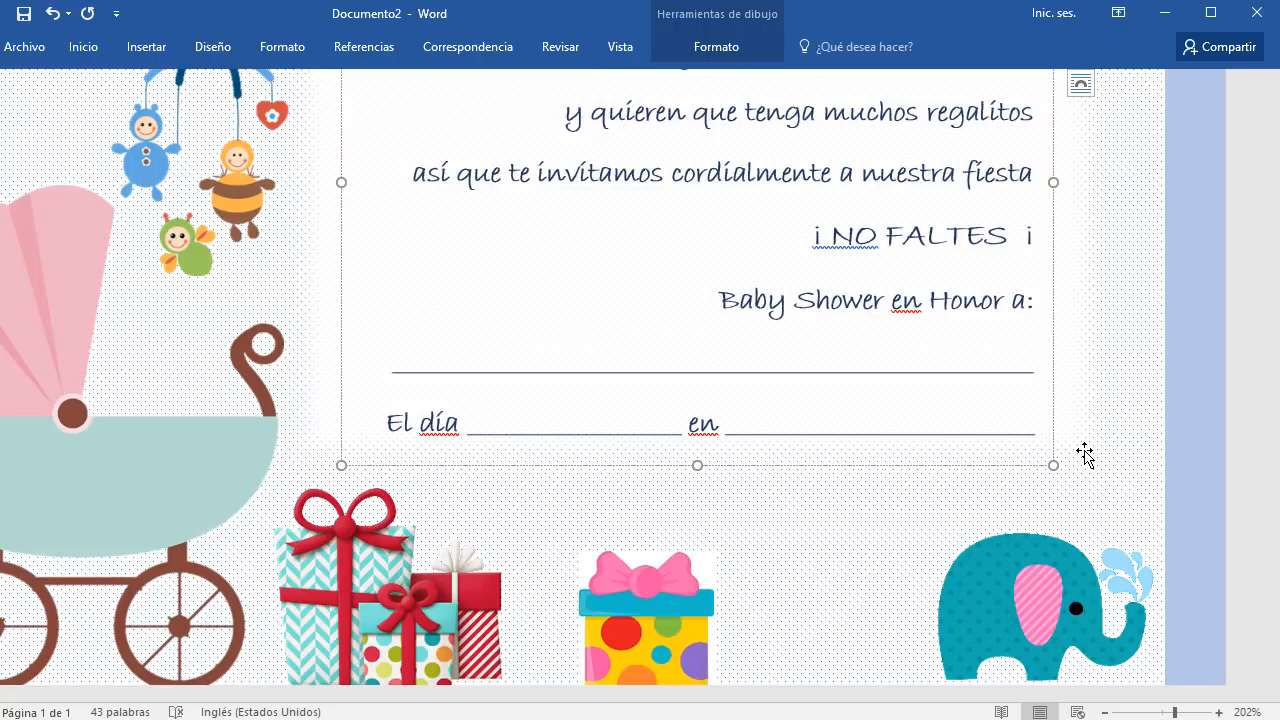
scroll(1085, 455, "down", 8)
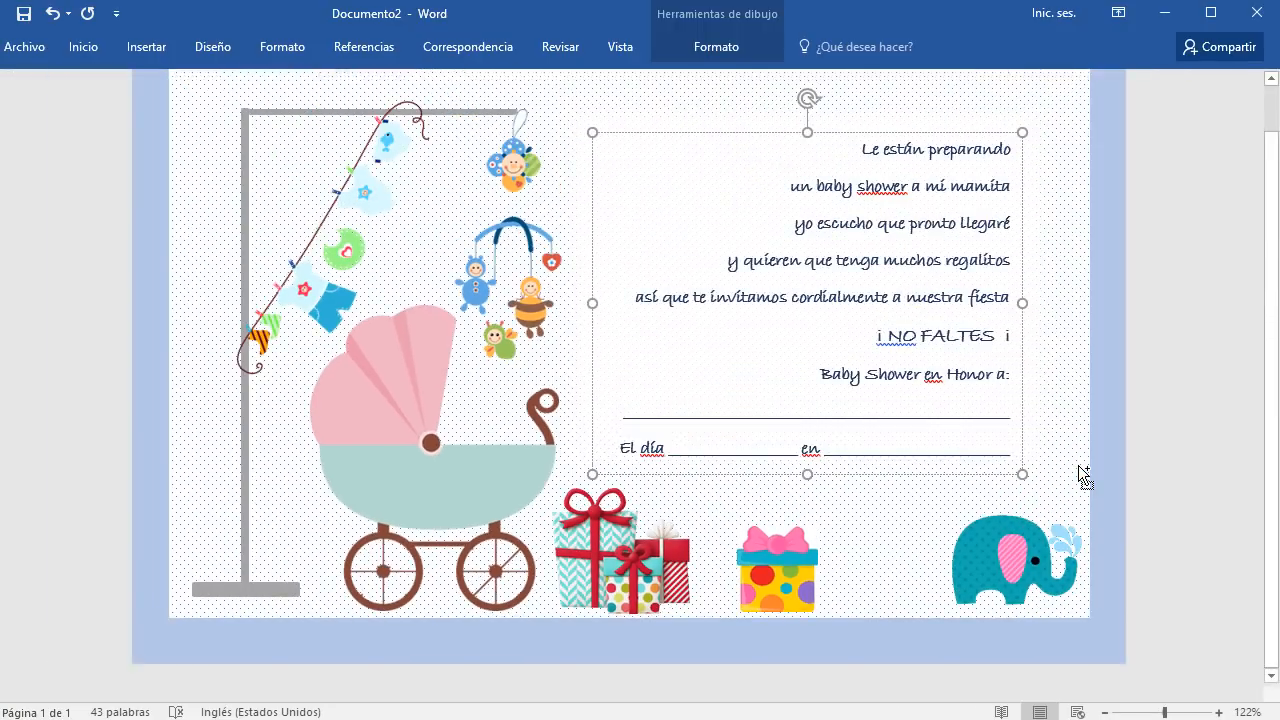
left_click(1160, 465)
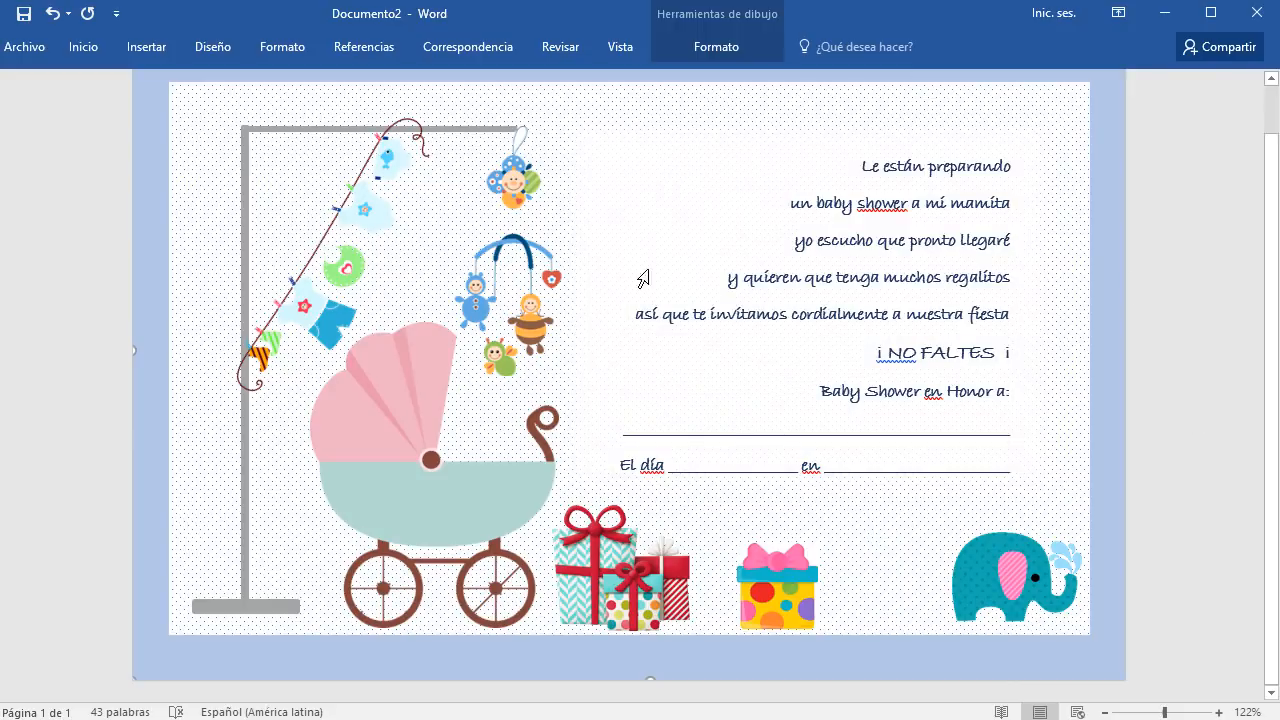
Ignore all spelling flags for the word "shower" in the second line
left_click(884, 203)
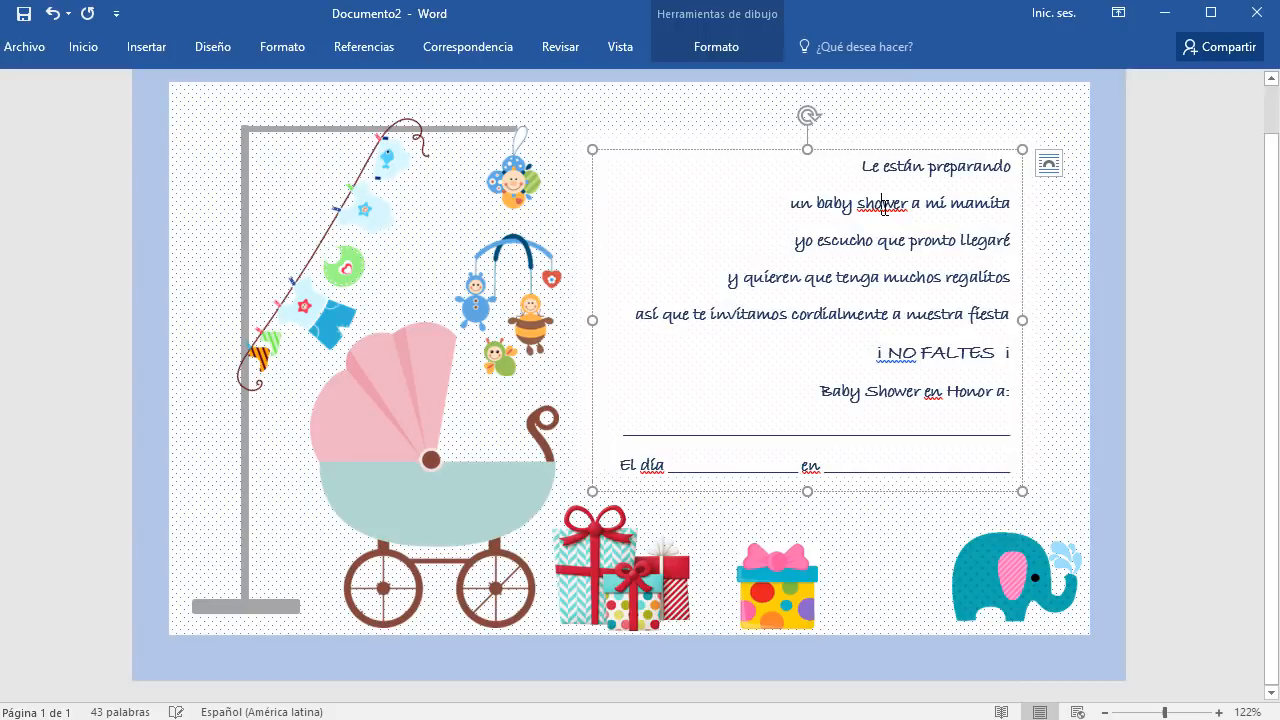
right_click(891, 205)
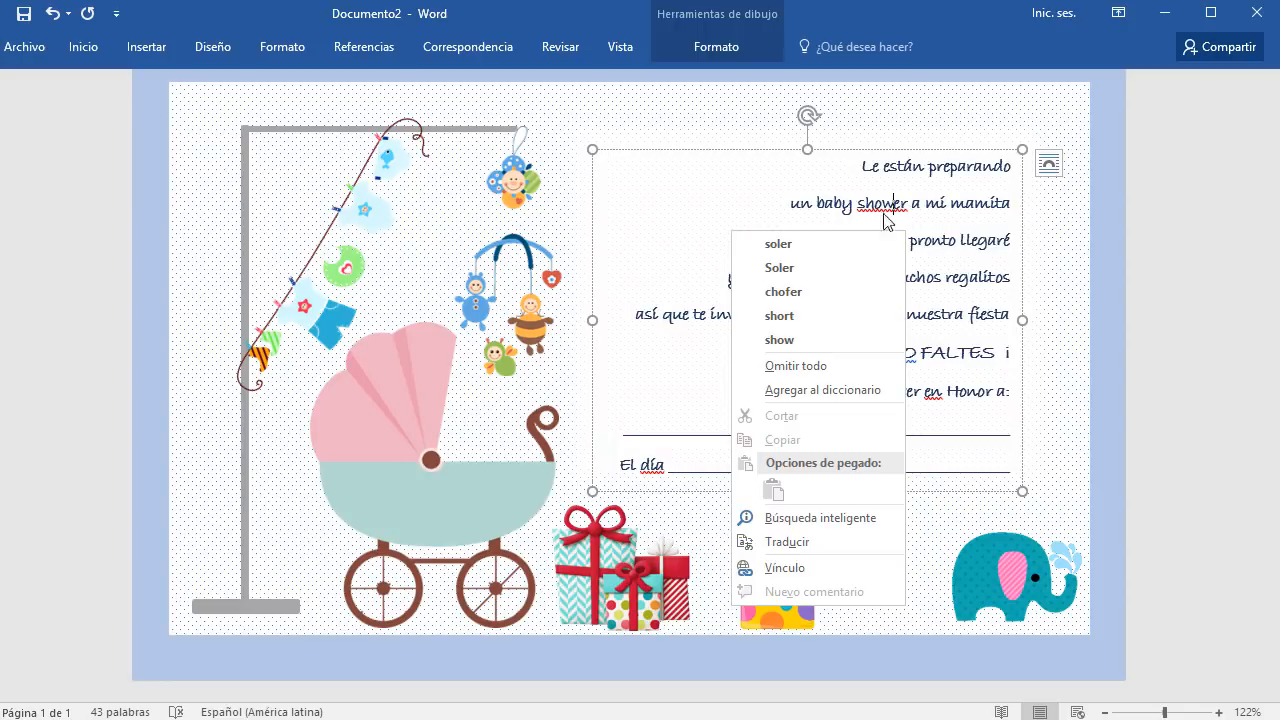
left_click(795, 365)
left_click(1209, 361)
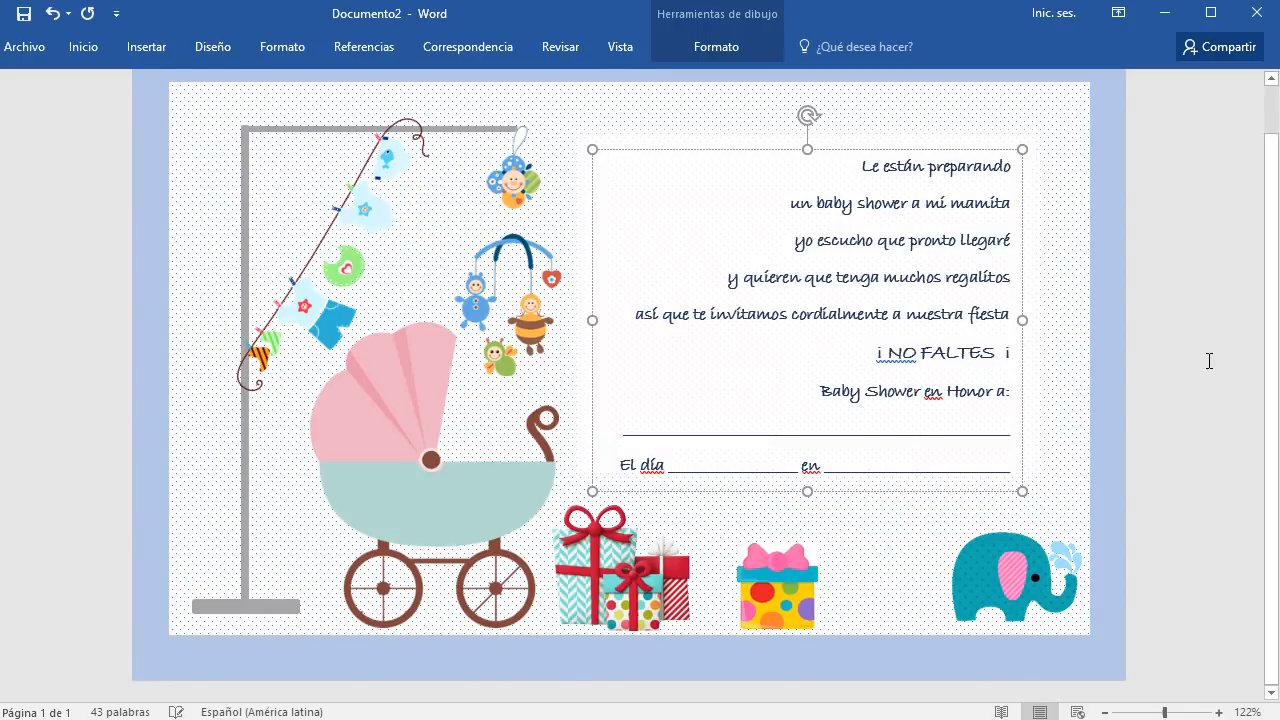